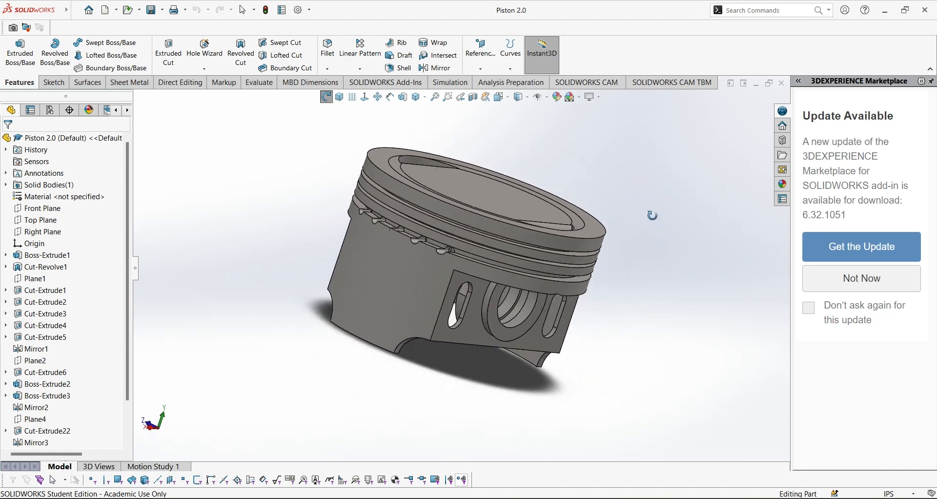
Step: Examine the finished piston model from several sides and in a trimetric view, along with its feature history
key("Escape")
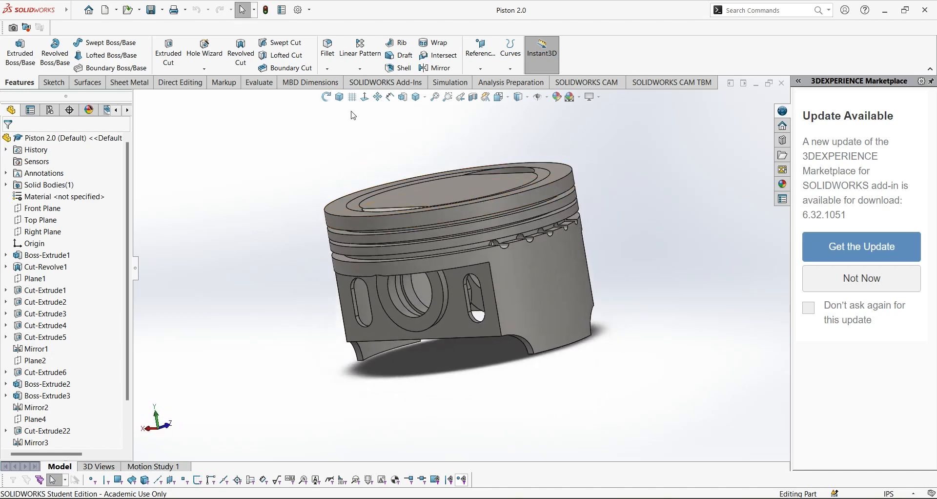
left_click(340, 98)
mouse_move(610, 309)
middle_mouse_down()
mouse_move(532, 215)
mouse_move(415, 273)
mouse_move(333, 213)
mouse_move(440, 293)
mouse_move(442, 457)
mouse_move(497, 428)
mouse_move(499, 356)
mouse_move(459, 381)
mouse_move(439, 371)
mouse_move(540, 285)
mouse_move(599, 314)
middle_mouse_up()
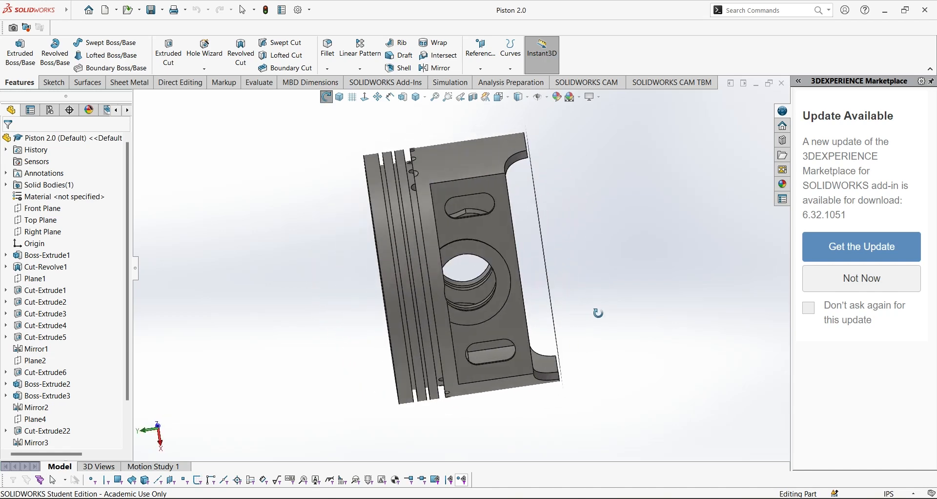
key("Escape")
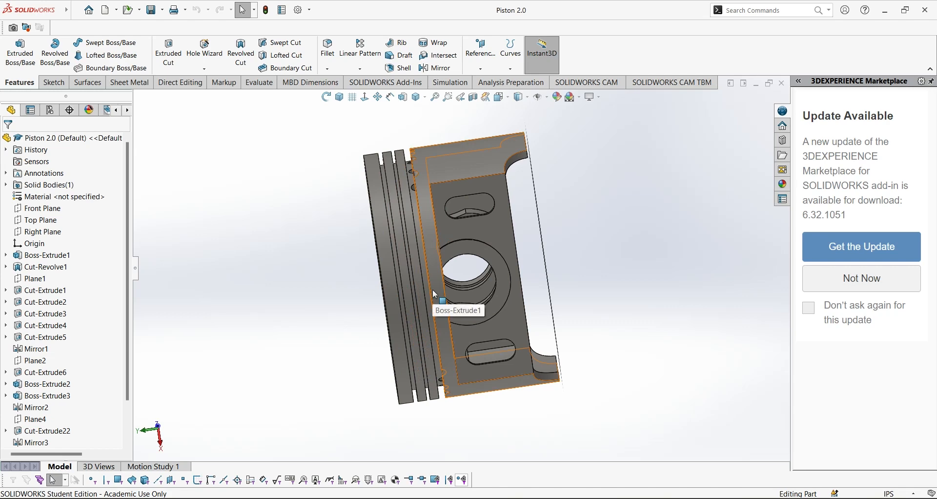
left_click(340, 97)
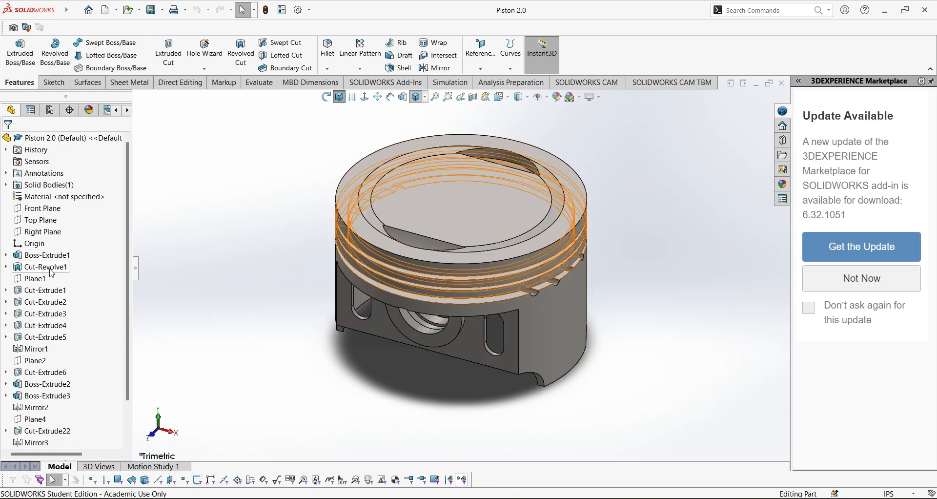
scroll(49, 293, "down", 2)
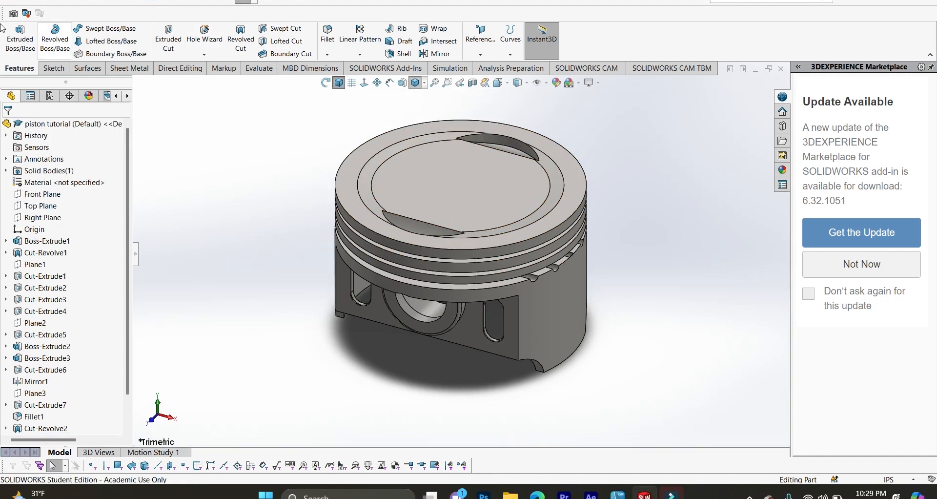
Step: Create a new empty part document
left_click(84, 2)
left_click(91, 12)
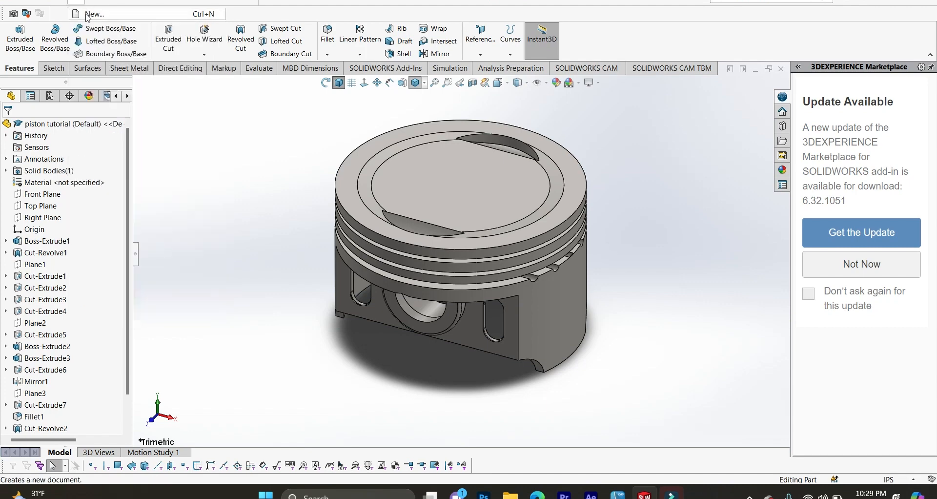
left_click(394, 366)
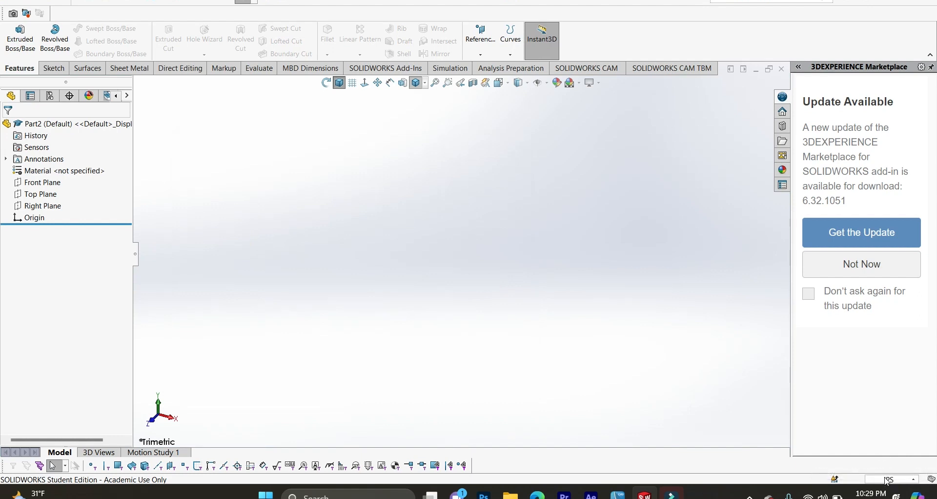
Step: Start a sketch on the Top Plane and draw a circle about 4.98 in in diameter centred on the origin
left_click(39, 194)
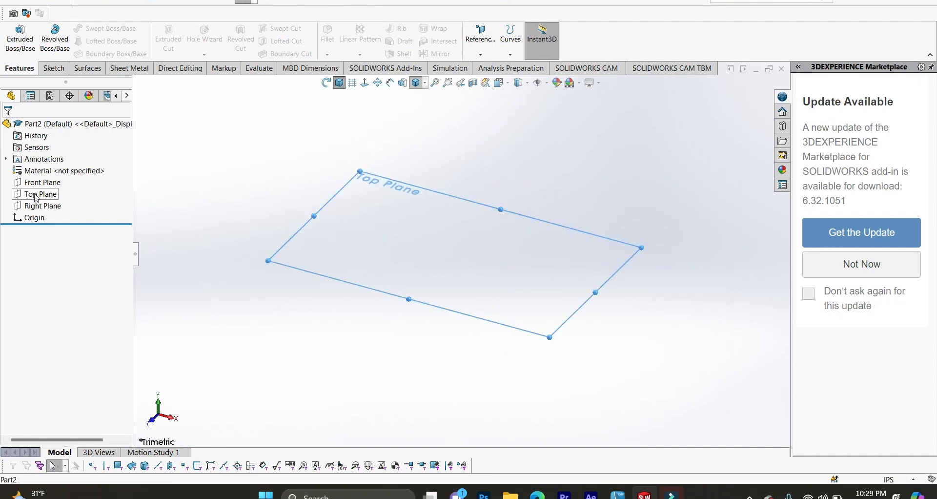
left_click(45, 180)
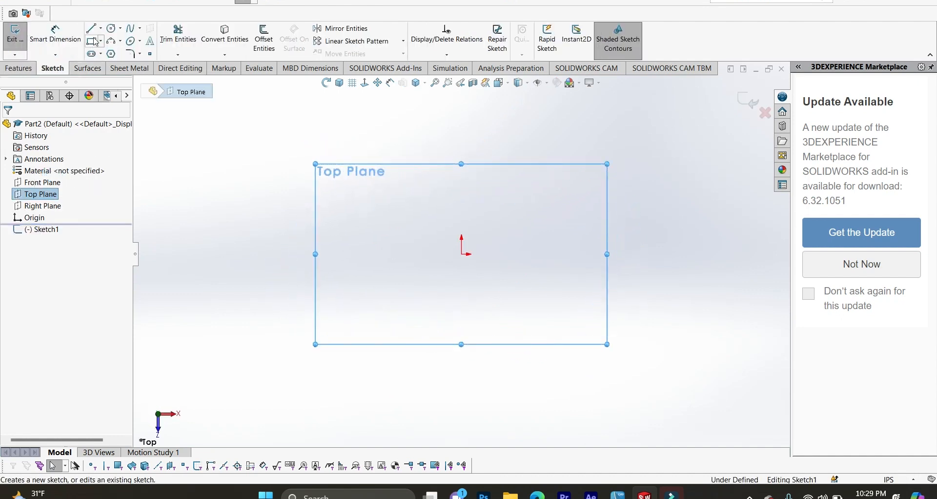
left_click(112, 28)
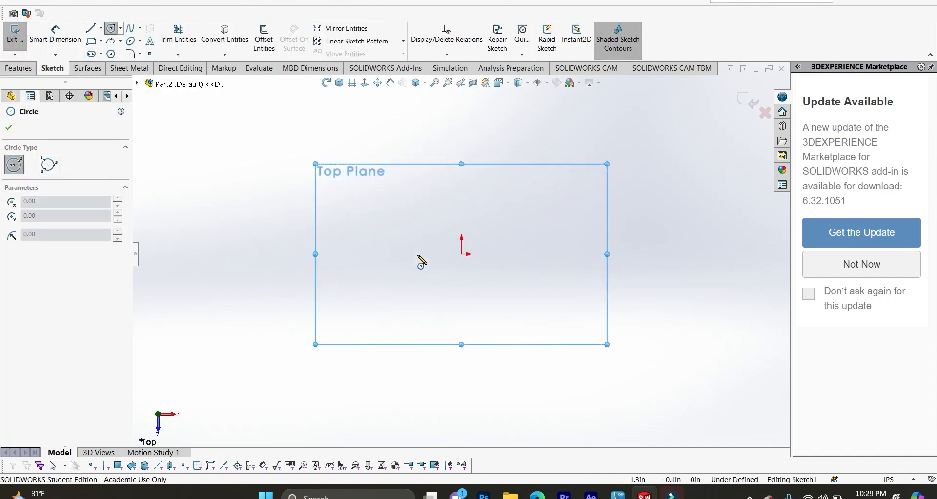
left_click(461, 254)
left_click(565, 236)
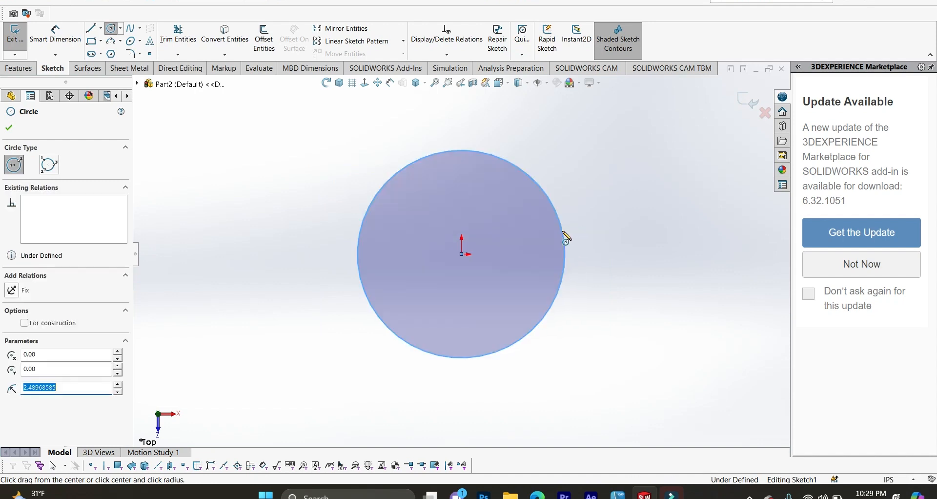
Step: Dimension the circle's diameter and set it to 2.25 in
left_click(55, 34)
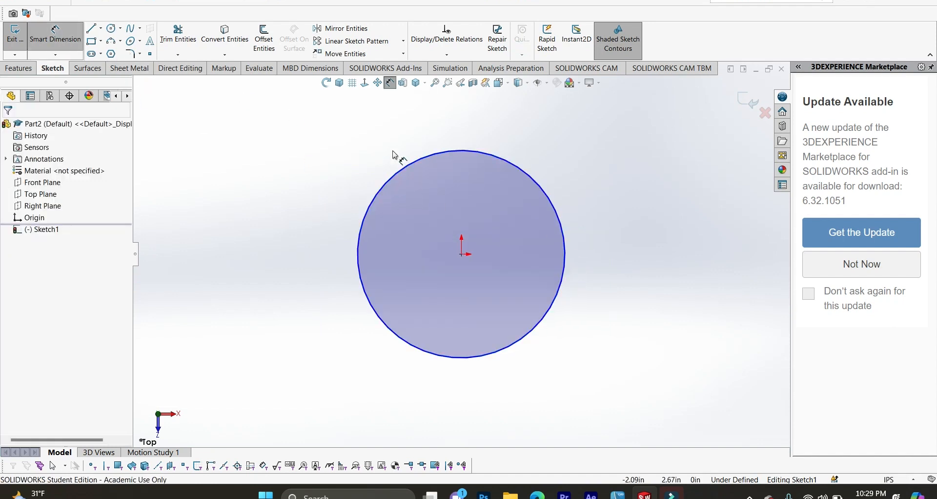
left_click(502, 163)
left_click(628, 271)
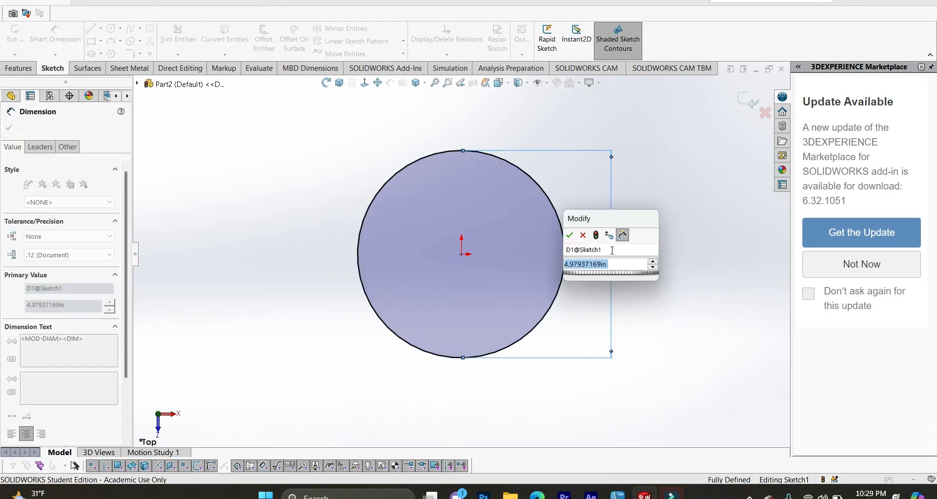
type("2.25")
key("Return")
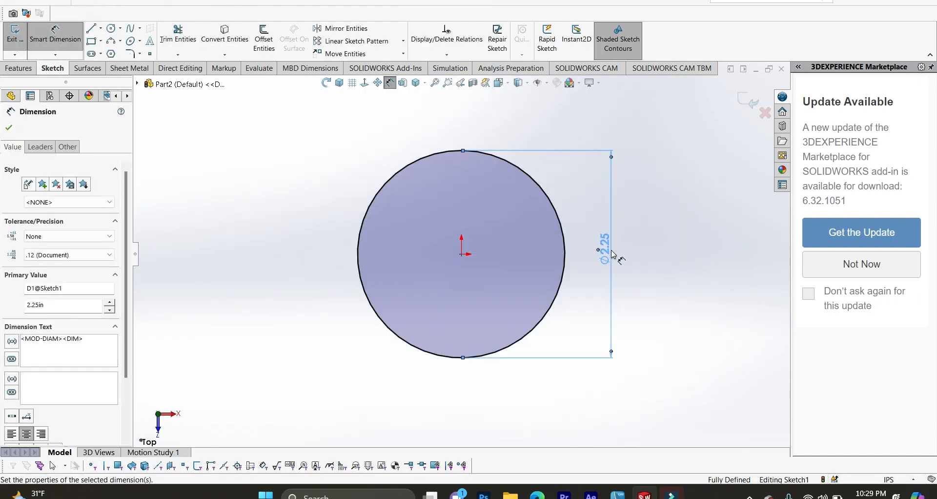
Step: Extrude the circle downward as a blind boss with a depth of 1.45 in
left_click(18, 68)
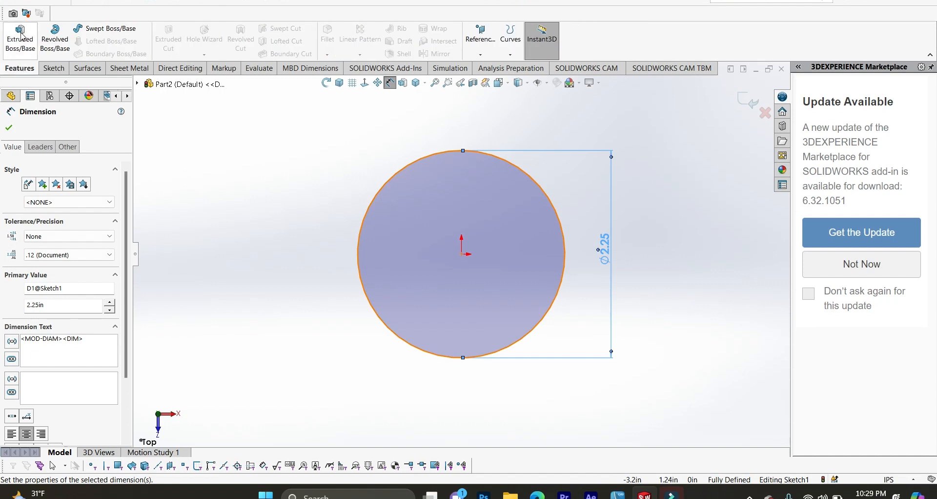
left_click(27, 48)
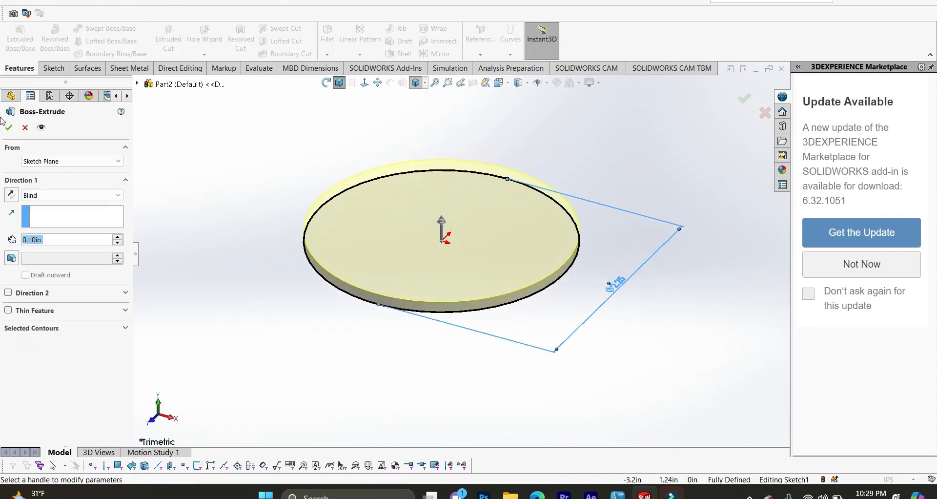
left_click(10, 196)
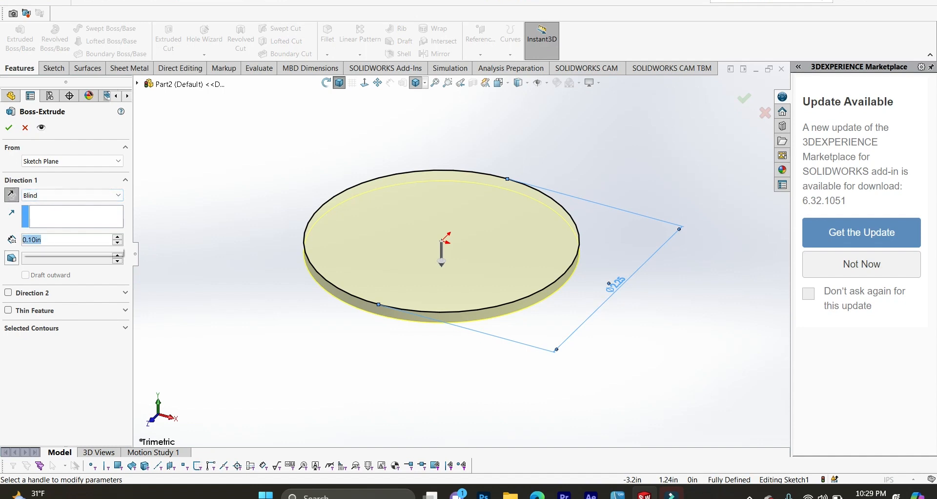
type("1.45")
key("Return")
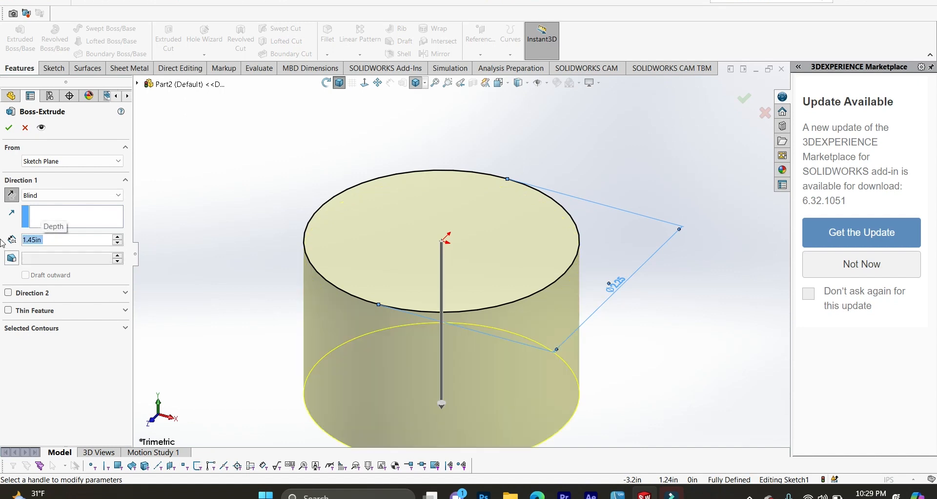
left_click(7, 129)
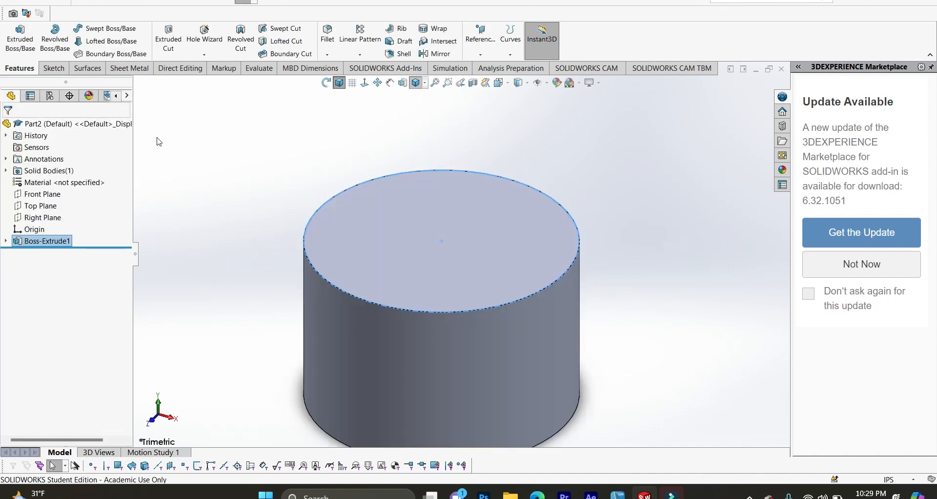
Step: On the Front Plane, sketch three corner rectangles about 0.15 in wide, spaced down the cylinder's left edge near its top
left_click(42, 196)
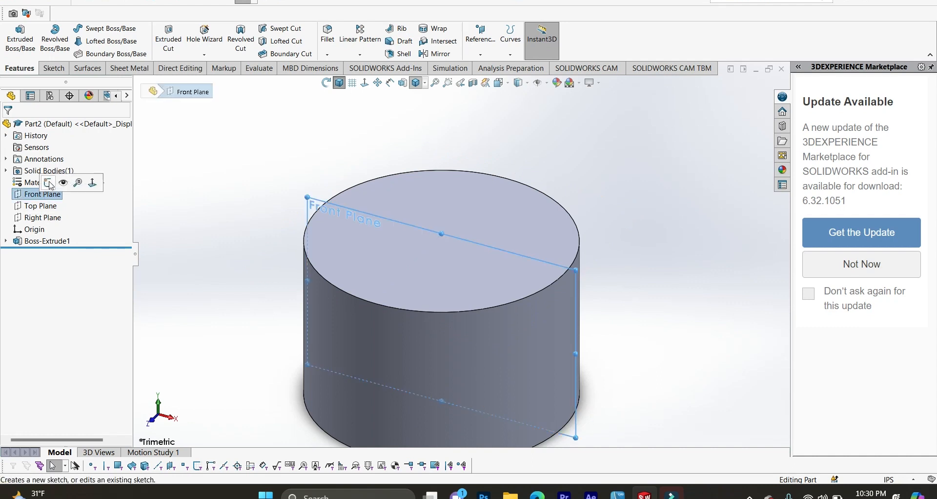
left_click(50, 182)
left_click(164, 156)
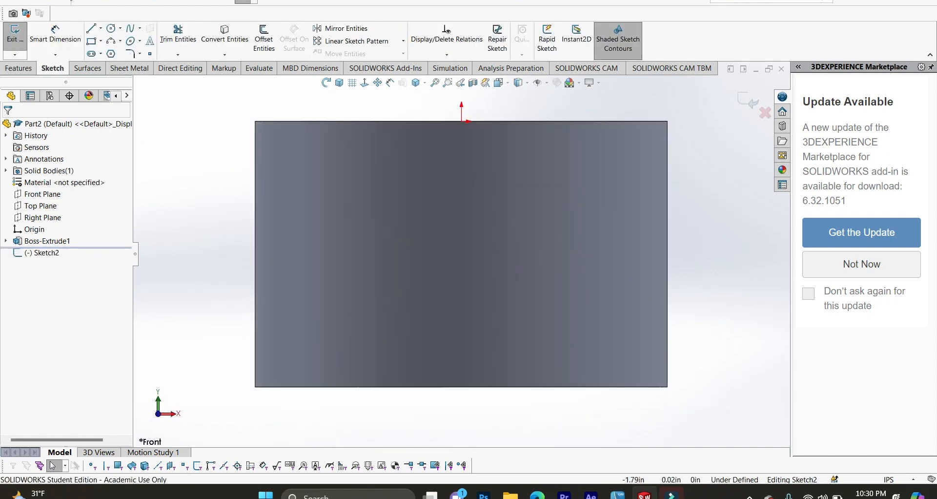
left_click(93, 43)
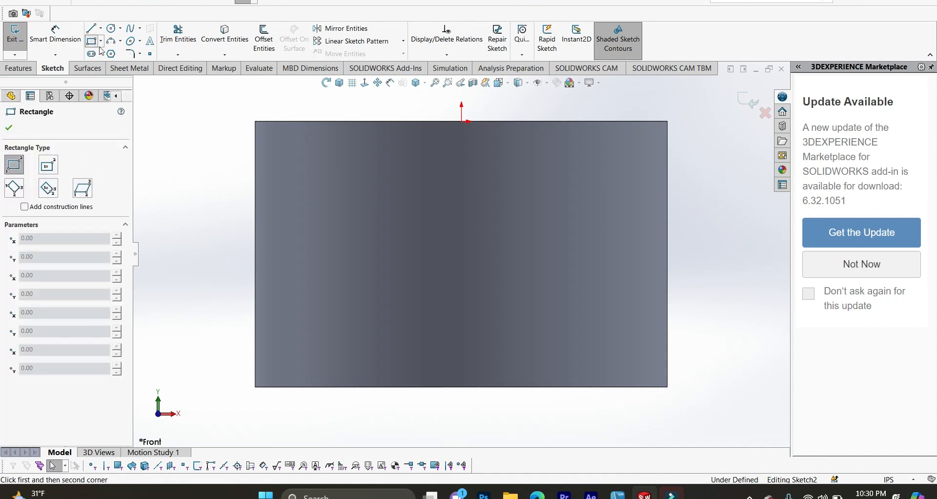
left_click(255, 137)
left_click(283, 149)
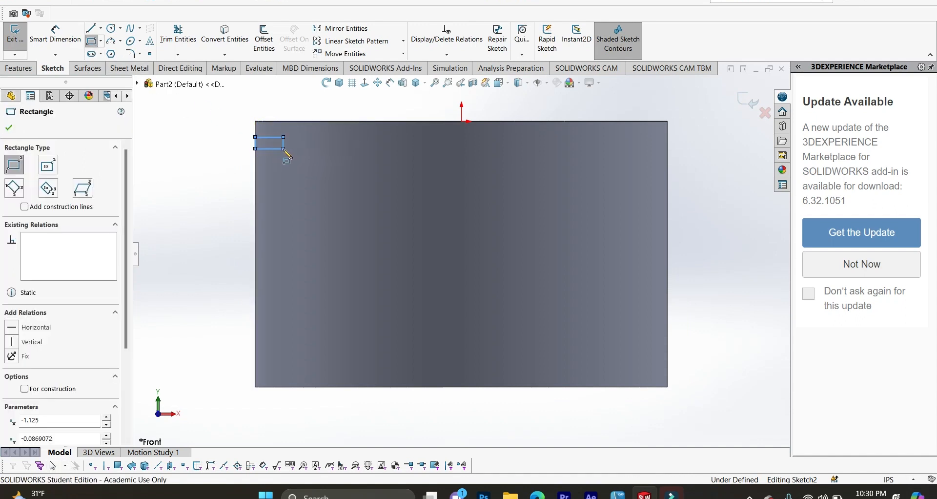
left_click(255, 167)
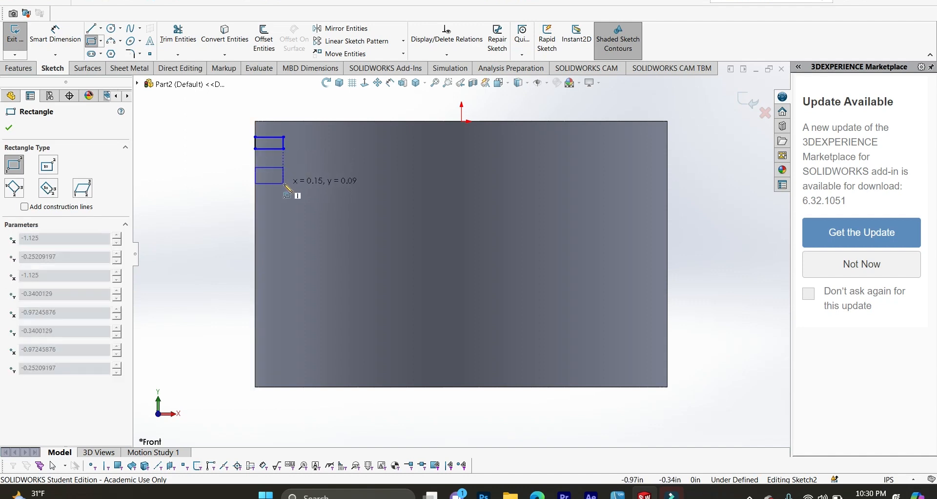
left_click(283, 181)
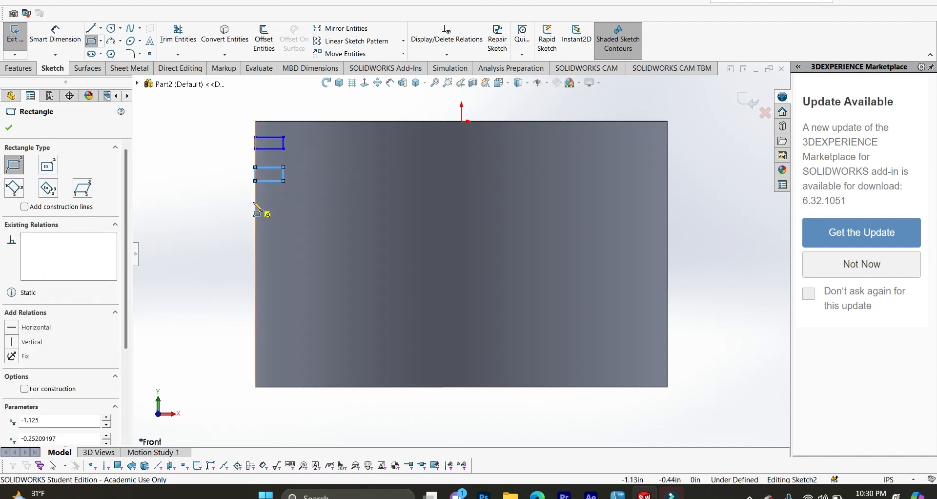
left_click(256, 202)
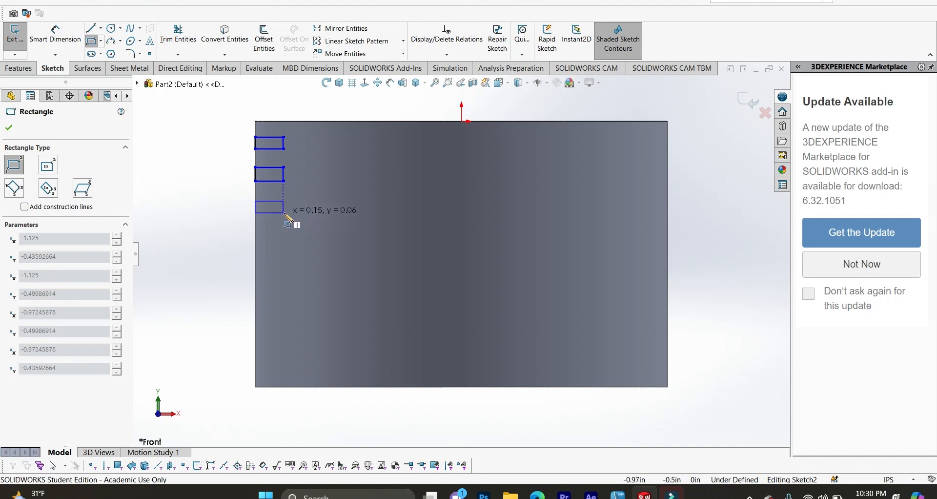
left_click(284, 213)
Step: Dimension the width of the uppermost groove rectangle and set it to 0.10 in
scroll(293, 210, "down", 3)
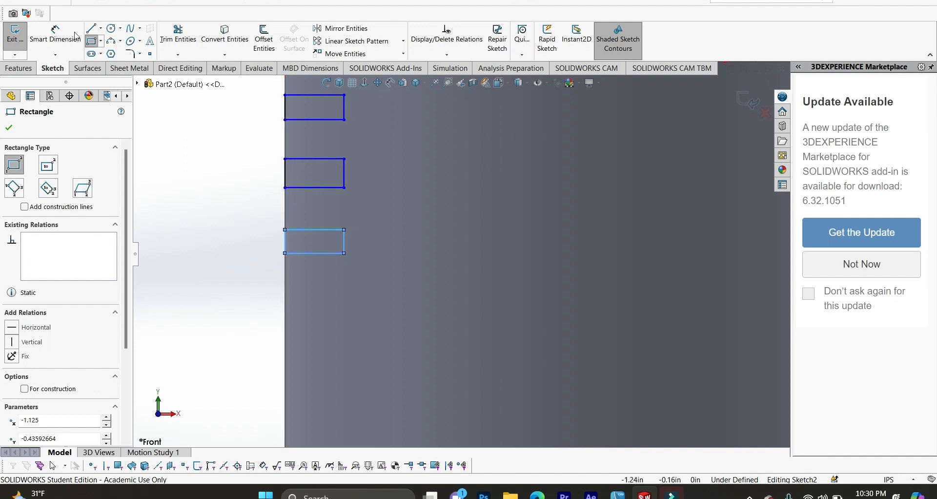
left_click(55, 35)
scroll(295, 120, "up", 3)
scroll(384, 168, "down", 3)
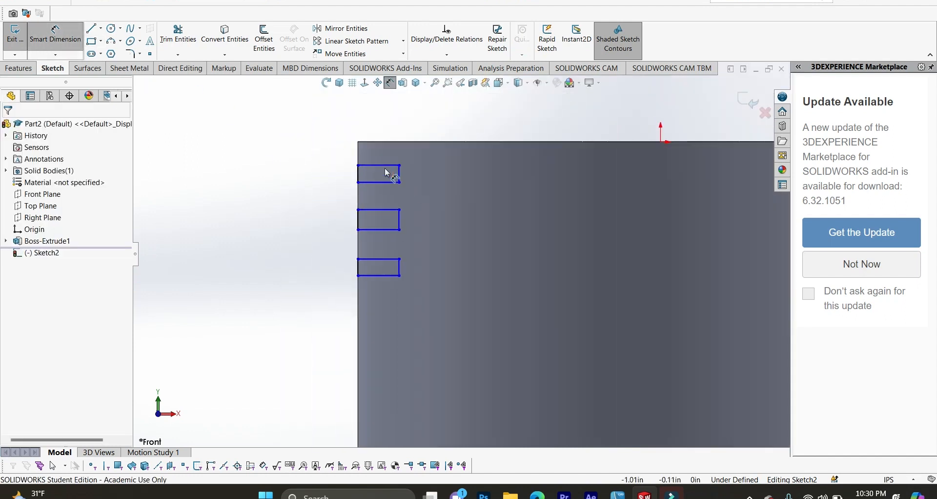
left_click(395, 174)
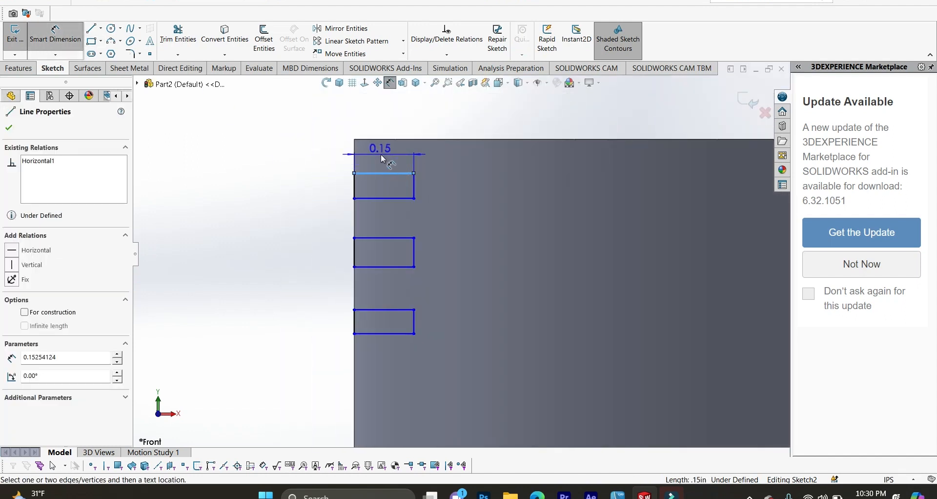
left_click(380, 154)
type("0.1")
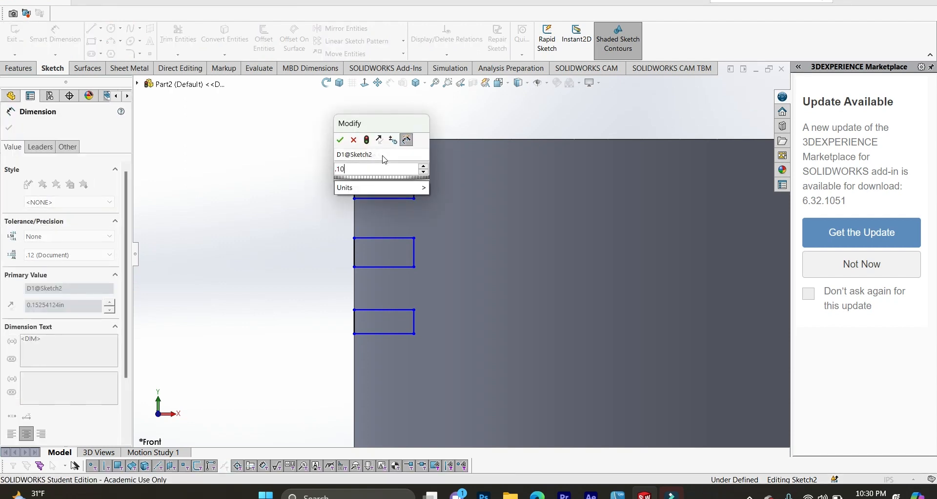
key("Return")
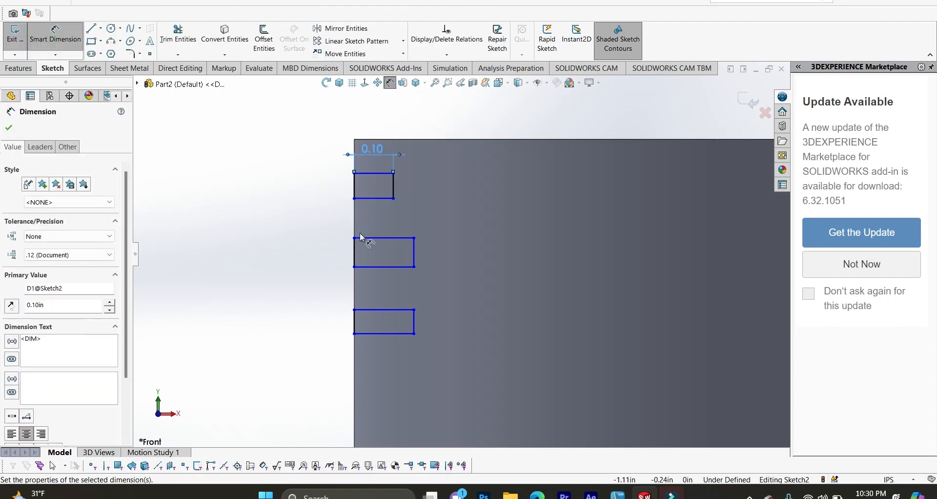
Step: Dimension the width of the middle groove rectangle and set it to 0.10 in
left_click(379, 238)
left_click(374, 220)
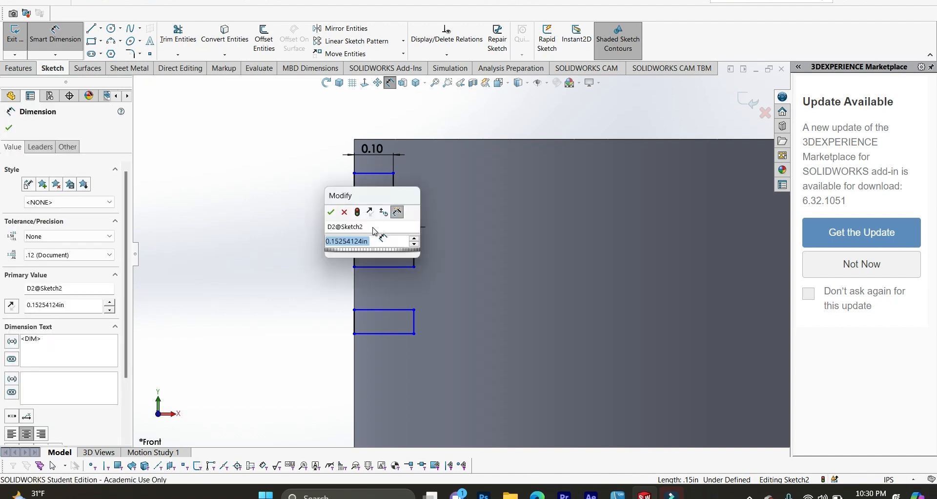
key("BackSpace")
type("0.1")
key("Return")
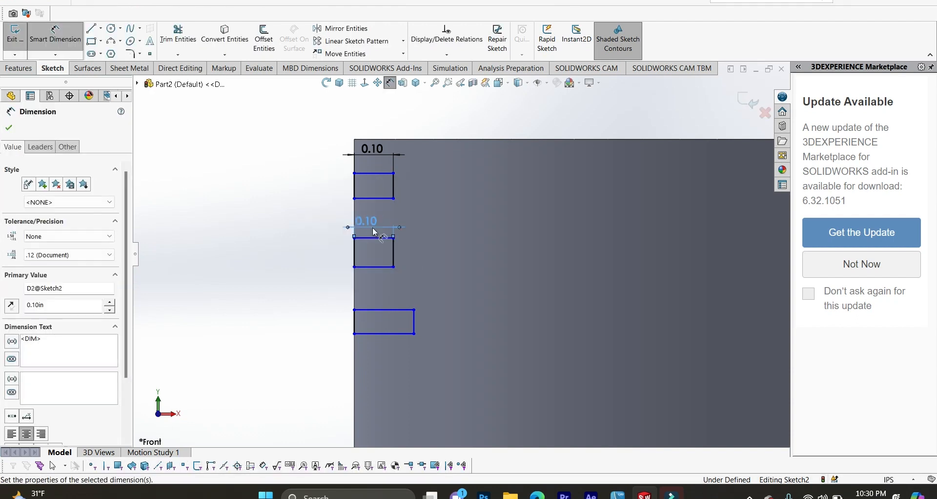
Step: Dimension the width of the lowest groove rectangle and set it to 0.10 in
left_click(378, 309)
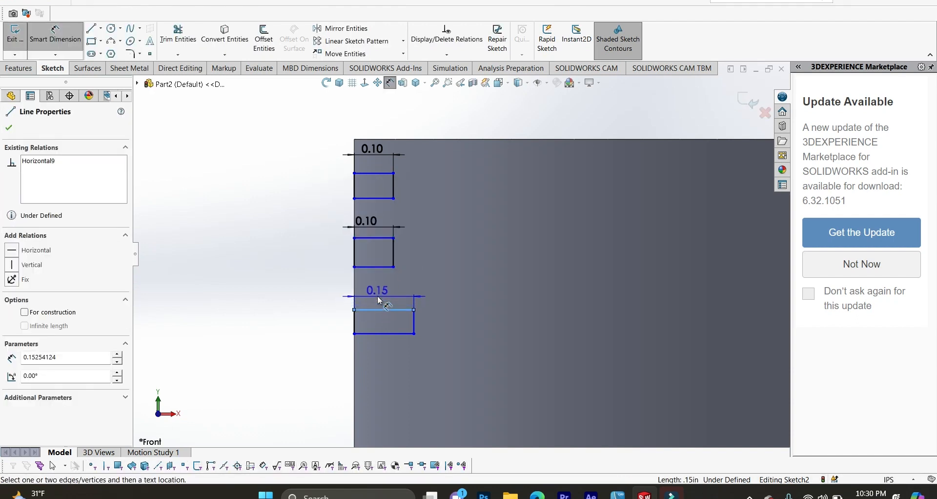
left_click(381, 299)
key("BackSpace")
type(".10")
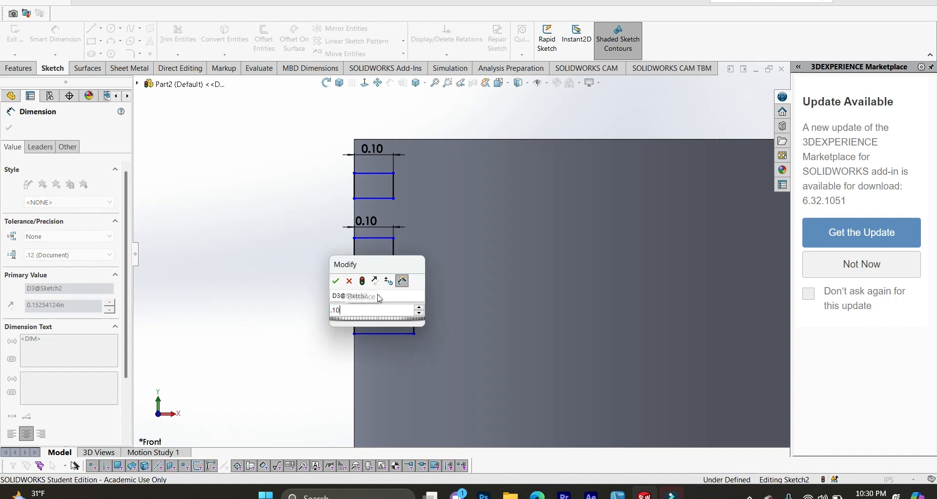
key("Return")
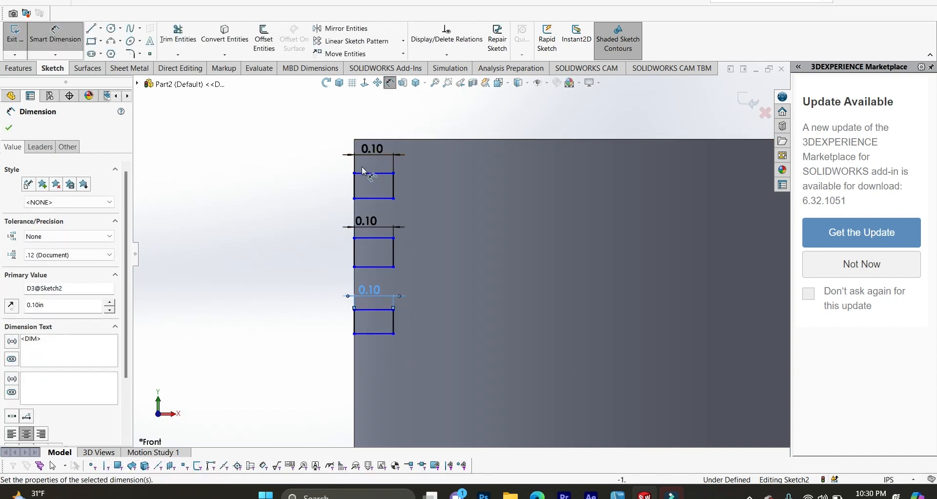
Step: Dimension the heights of the uppermost and middle groove rectangles and set both to 0.04 in
left_click(395, 195)
left_click(419, 185)
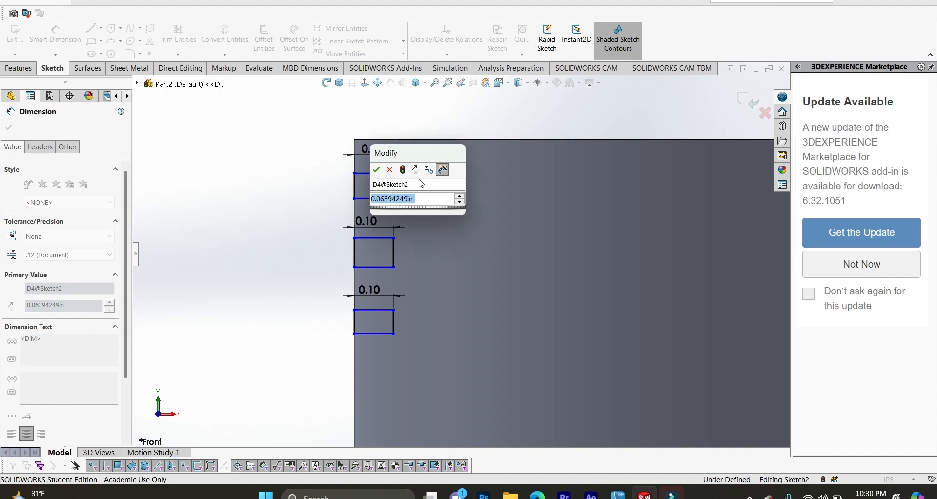
type("0.04")
key("Return")
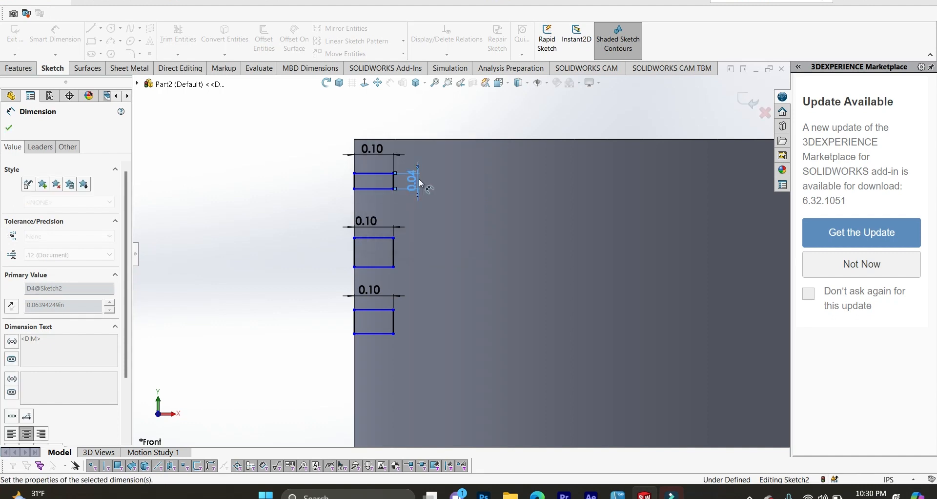
left_click(394, 261)
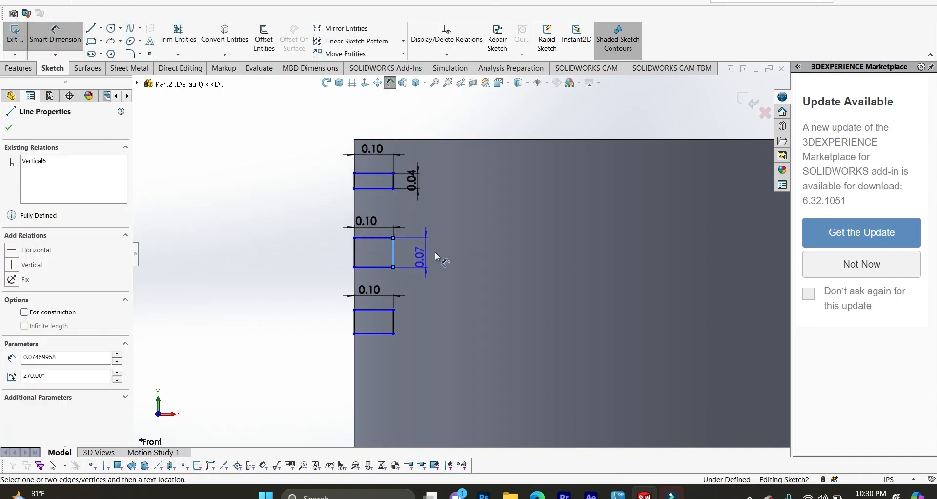
left_click(420, 257)
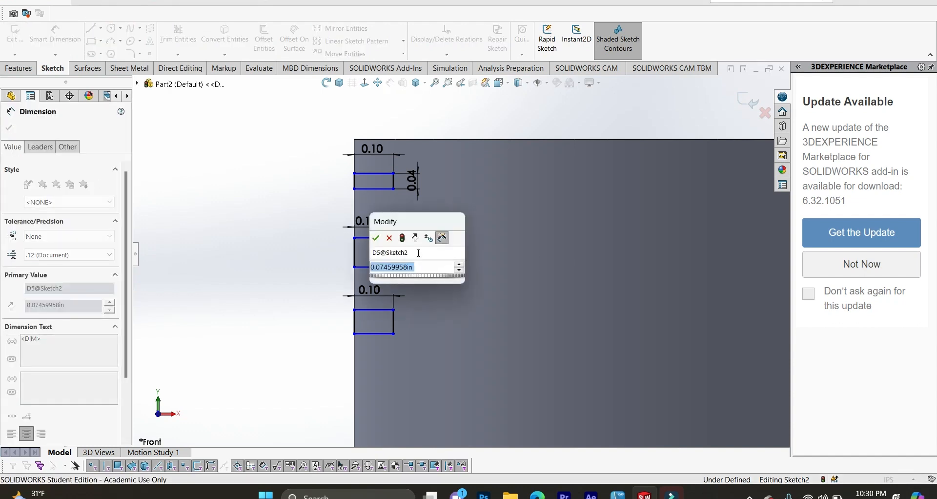
type("0.04")
key("Return")
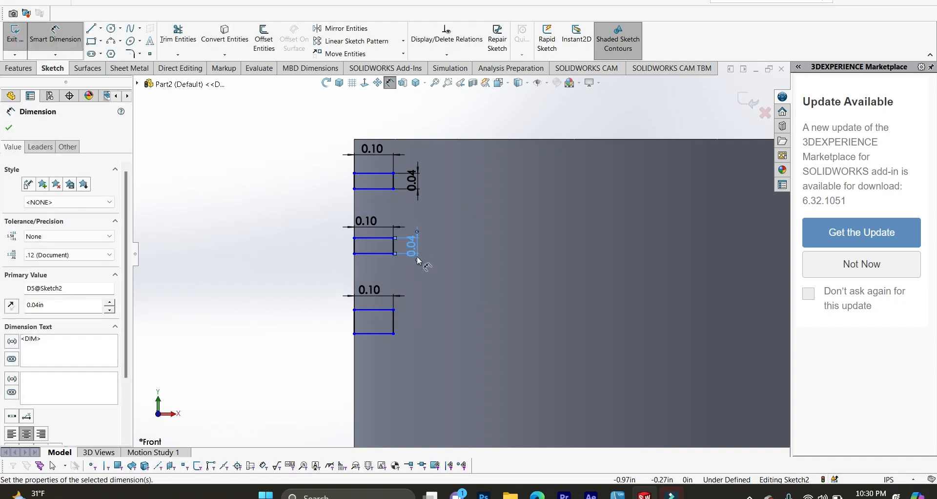
Step: Dimension the height of the lowest groove rectangle and set it to 0.06 in
left_click(395, 332)
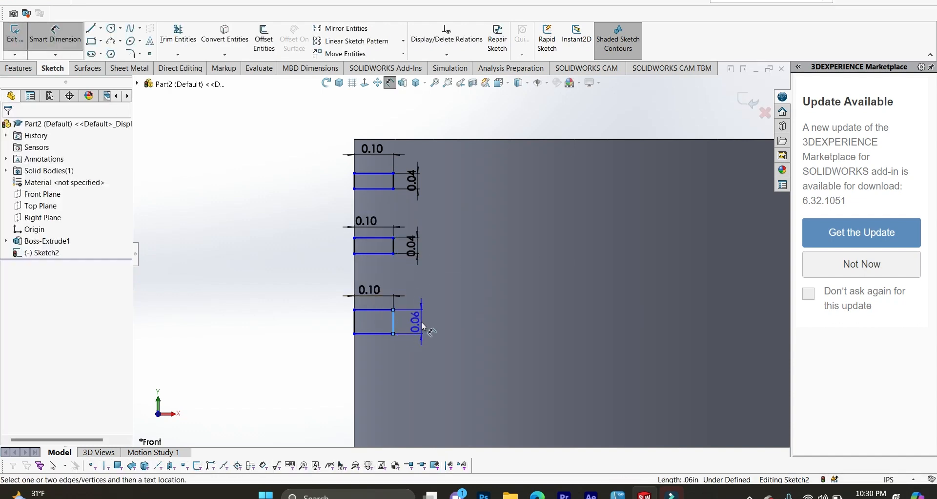
left_click(419, 321)
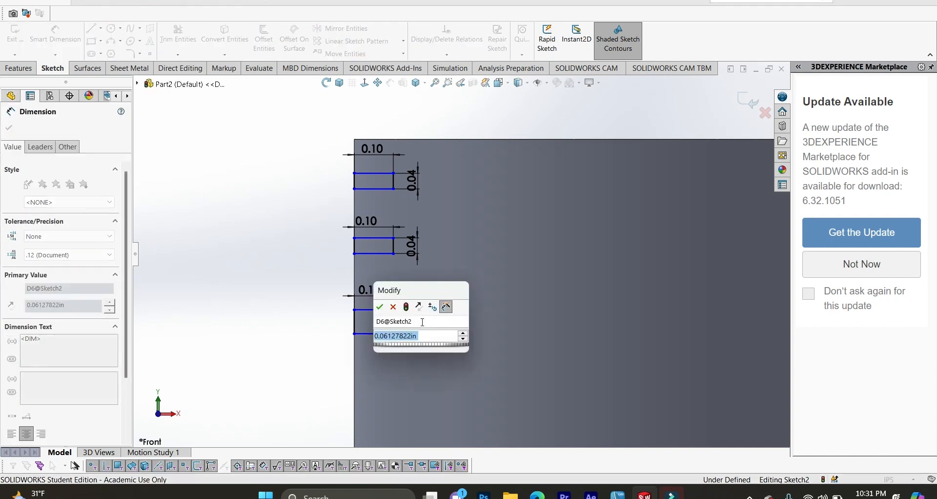
type(".06")
key("Return")
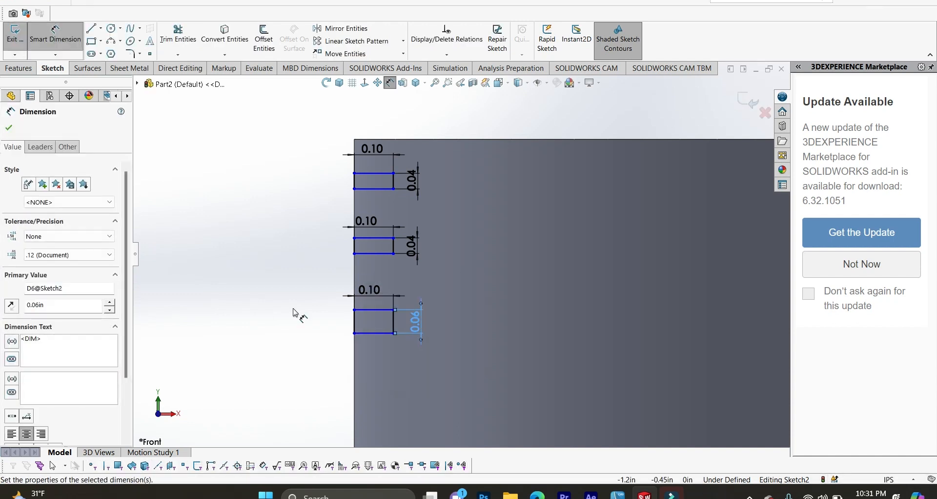
Step: Dimension the distance from the cylinder's top edge to the uppermost rectangle's top line and set it to 0.10 in
scroll(418, 194, "down", 2)
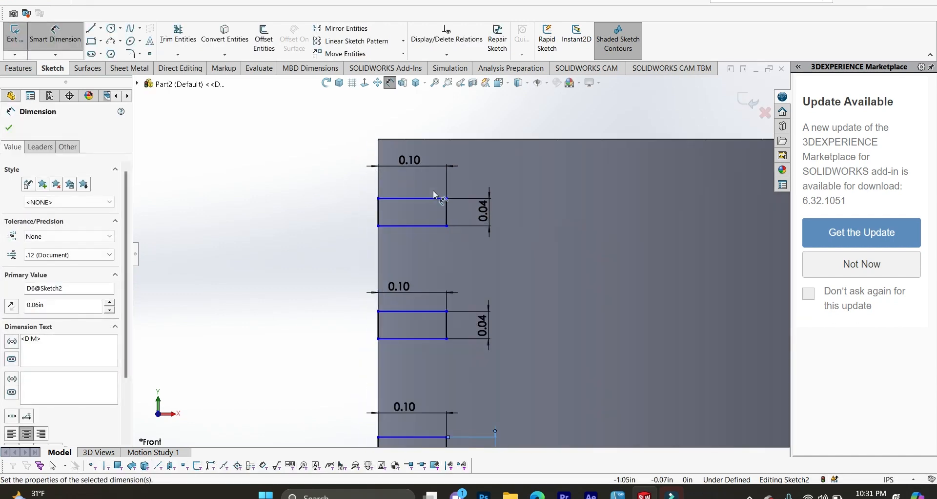
left_click(420, 140)
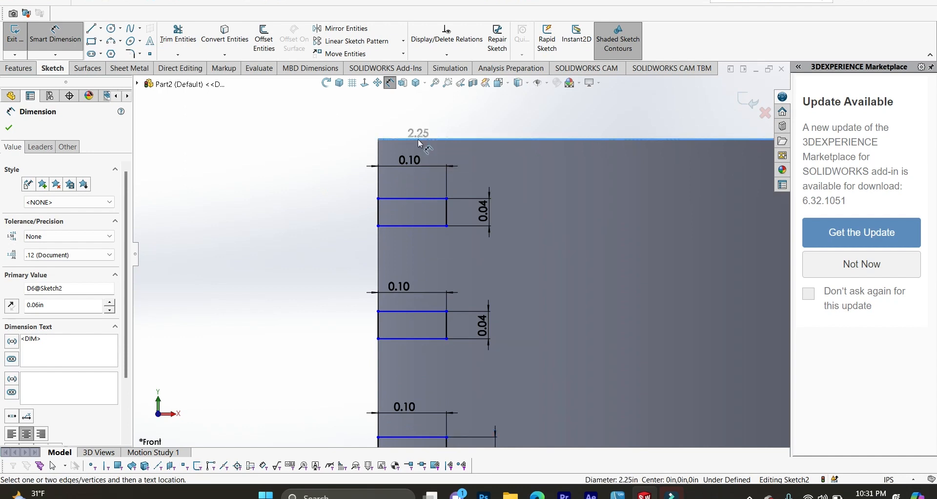
left_click(398, 199)
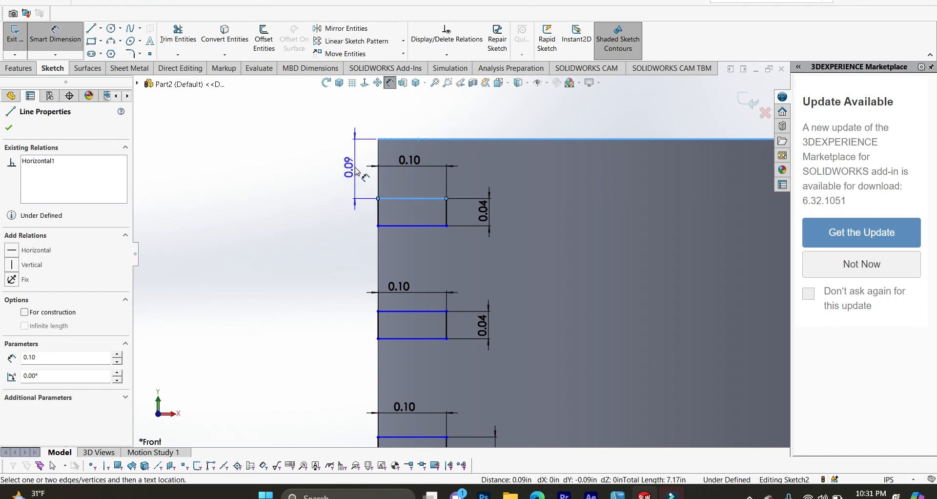
left_click(357, 172)
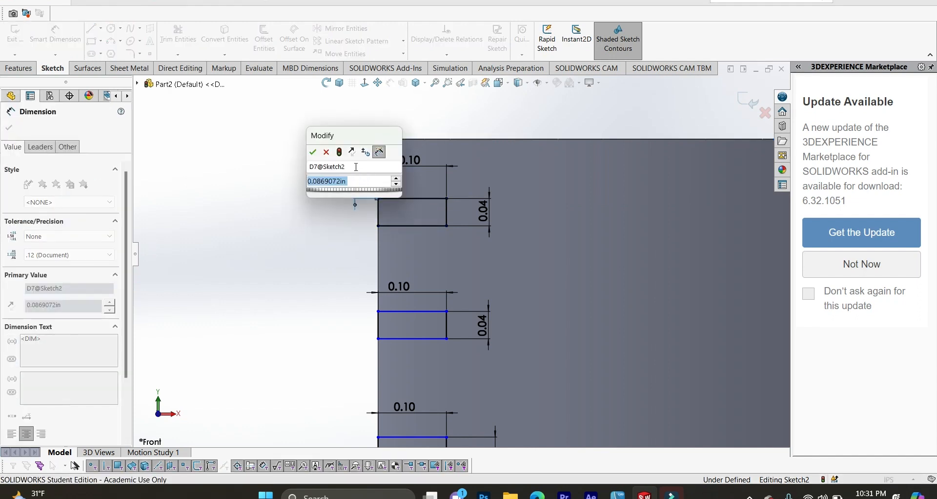
type(".10")
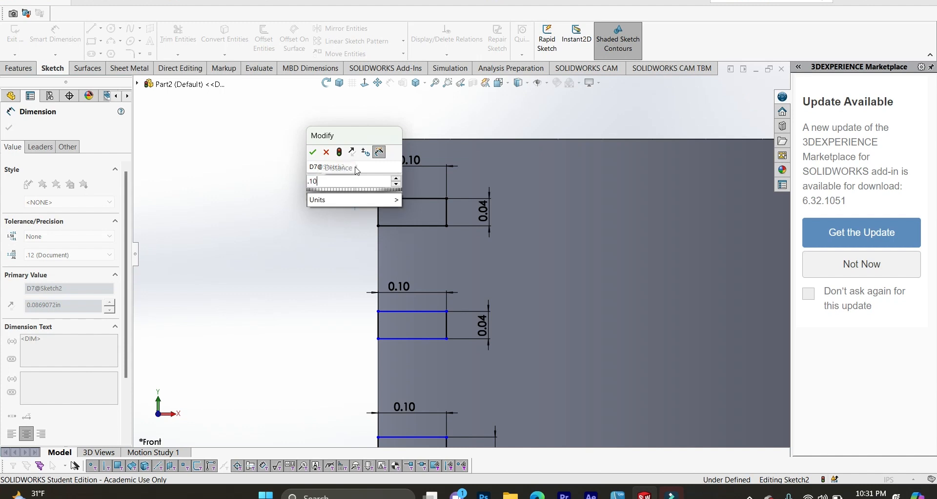
key("Return")
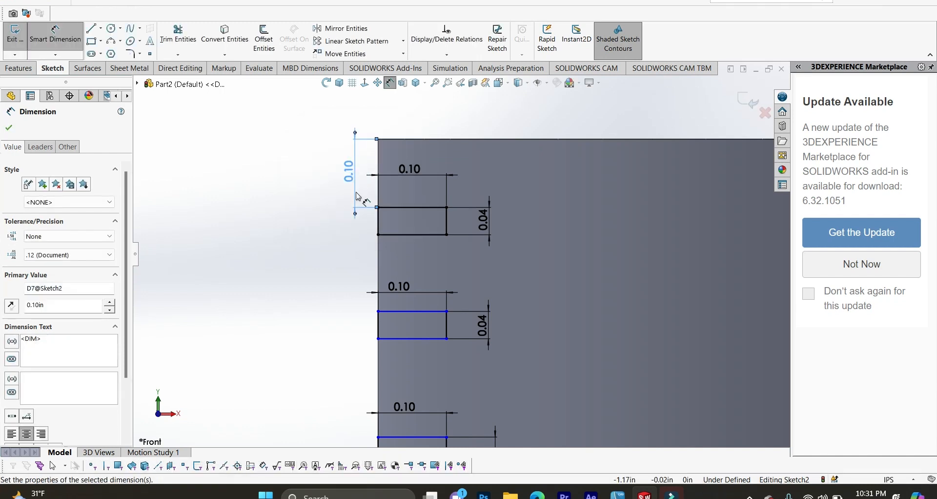
Step: Dimension the vertical gap between the uppermost and middle groove rectangles and set it to 0.10 in
left_click(396, 236)
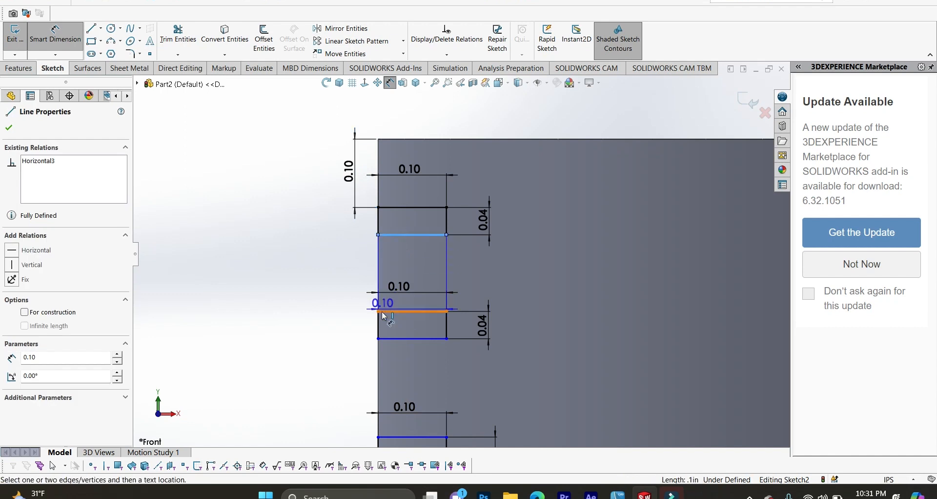
left_click(386, 311)
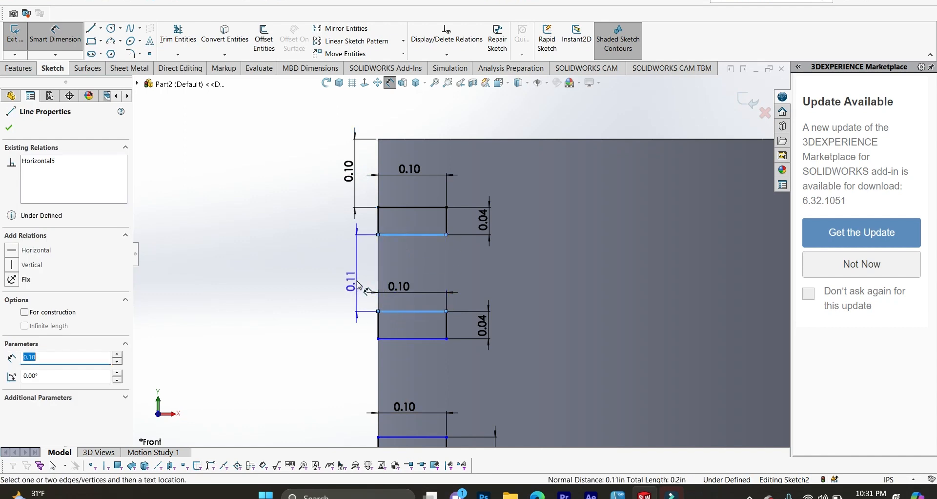
left_click(359, 286)
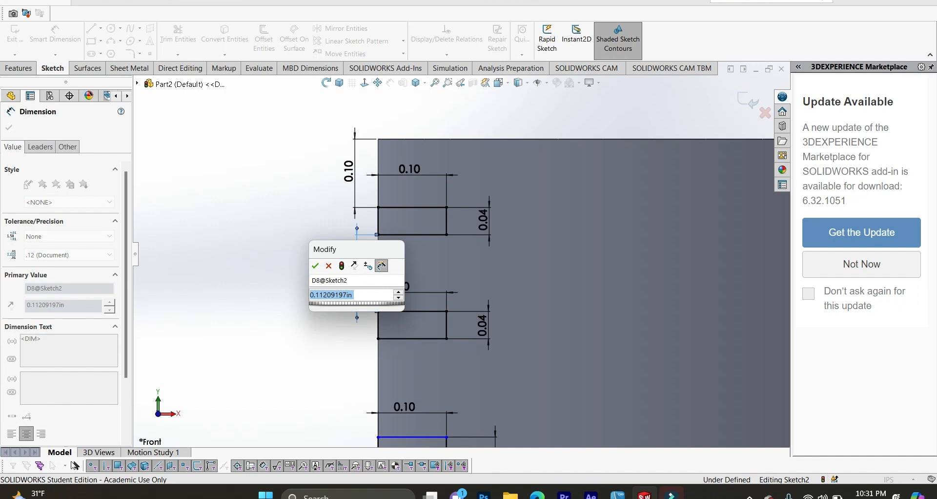
type(".1")
key("Return")
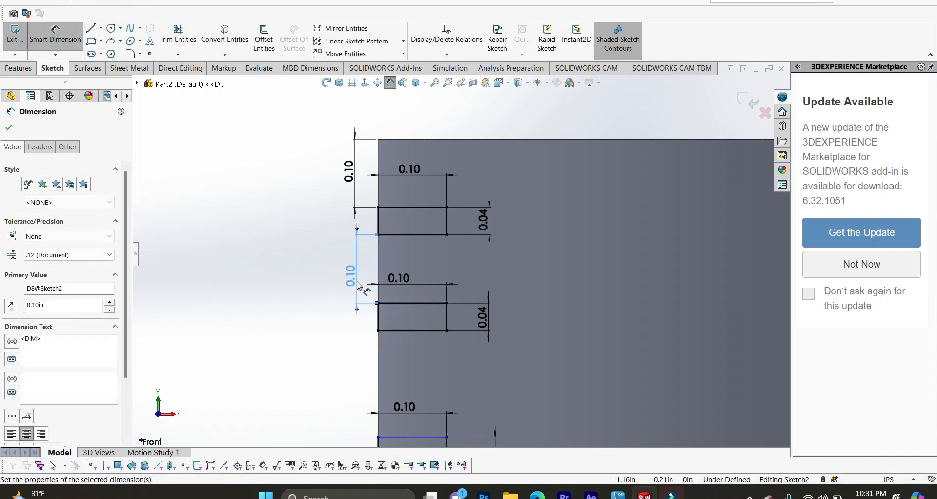
Step: Dimension the vertical gap between the middle and lowest groove rectangles and set it to 0.08 in
scroll(450, 373, "up", 2)
scroll(418, 326, "down", 2)
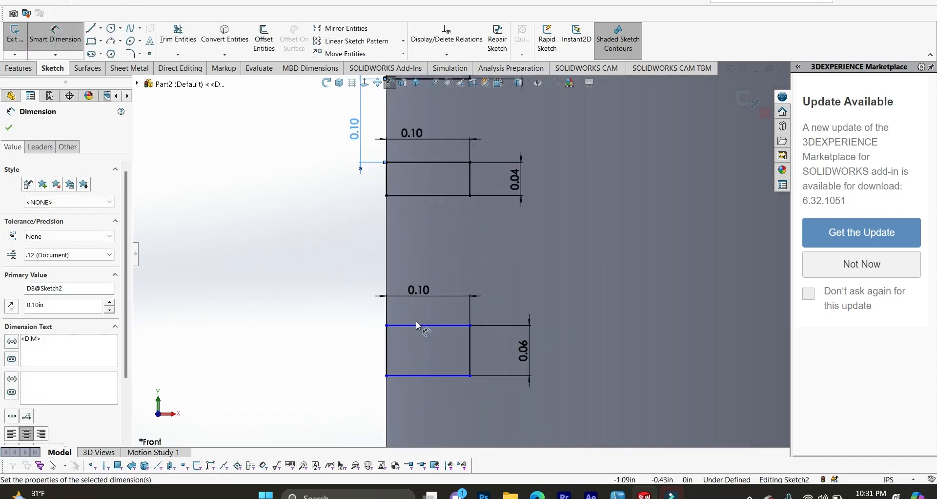
left_click(409, 197)
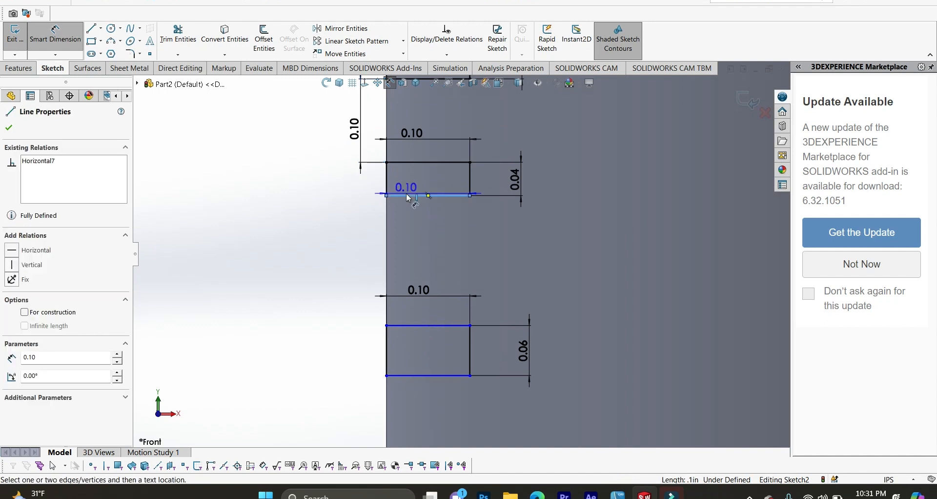
left_click(414, 326)
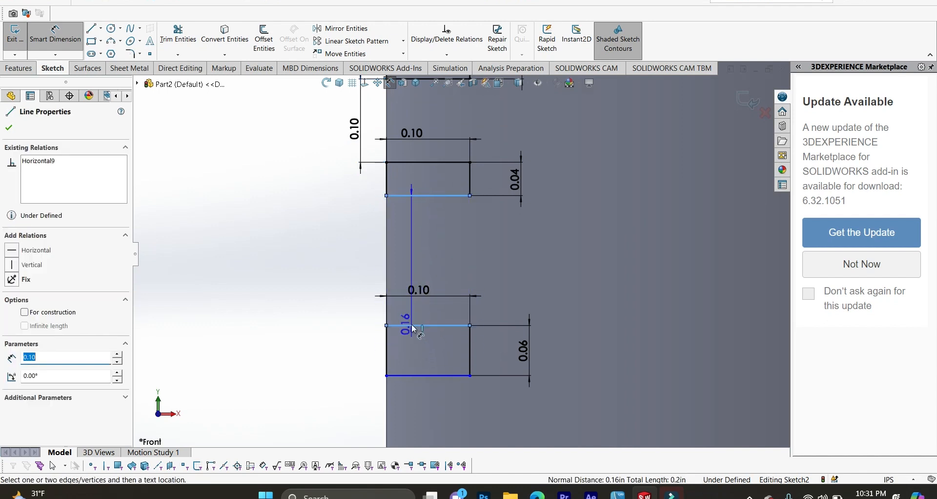
left_click(365, 266)
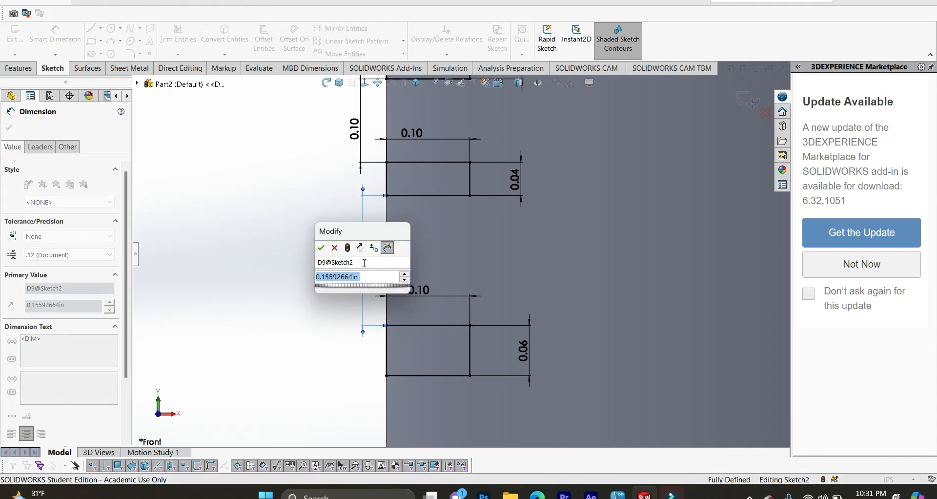
type("0.08")
key("Return")
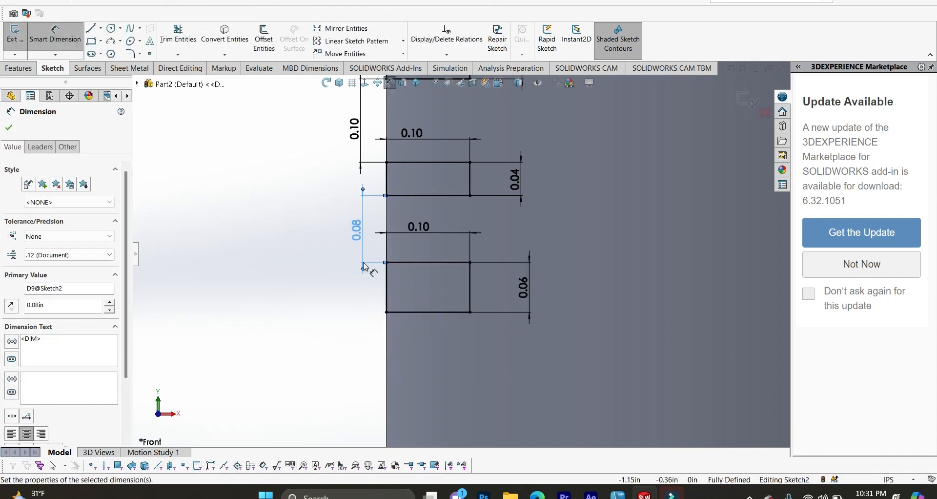
Step: Sketch a vertical centerline about 0.66 in long through the origin, from above the cylinder down to the lowest groove's bottom line
scroll(587, 215, "up", 5)
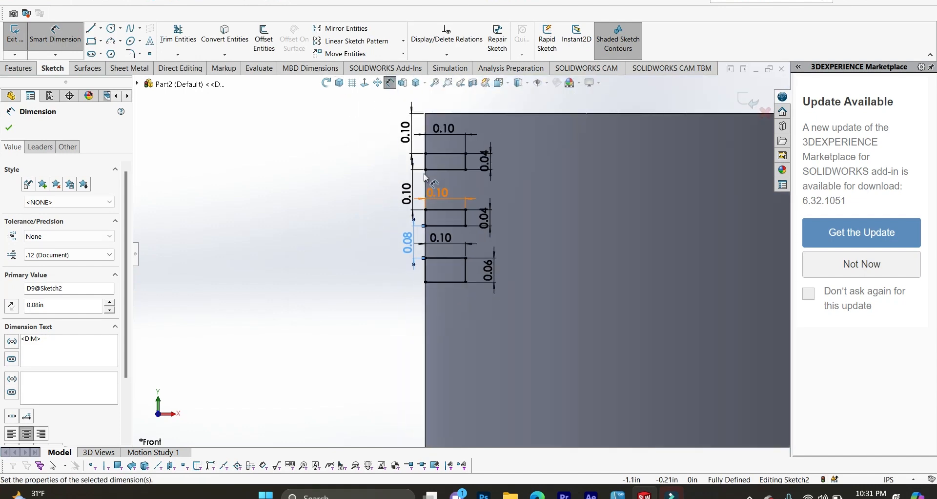
scroll(596, 210, "down", 3)
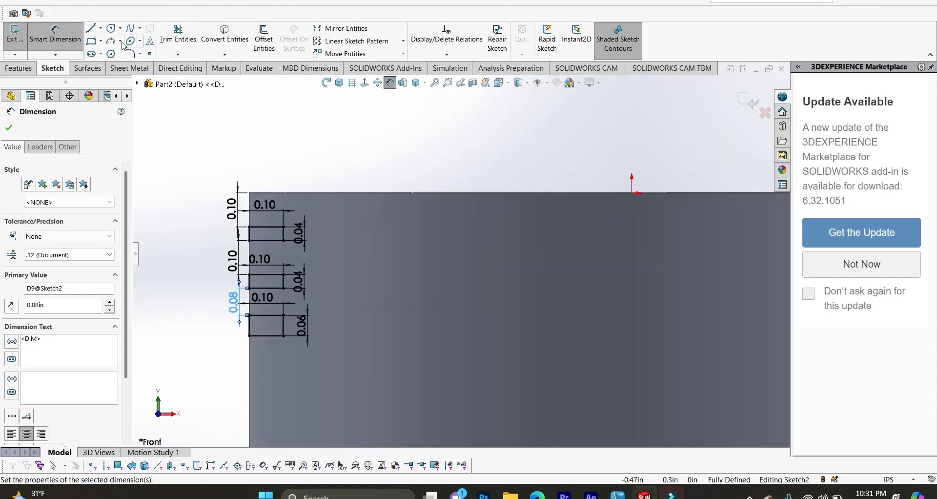
left_click(103, 31)
left_click(119, 51)
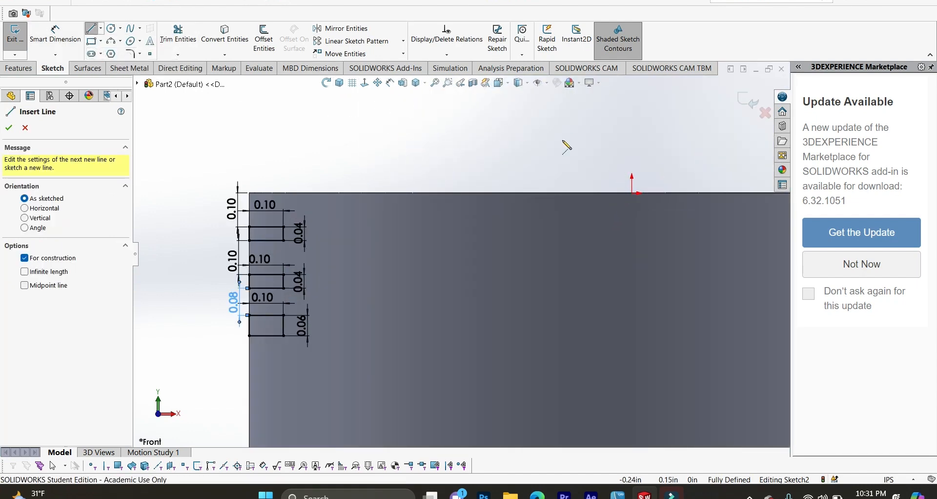
left_click(632, 112)
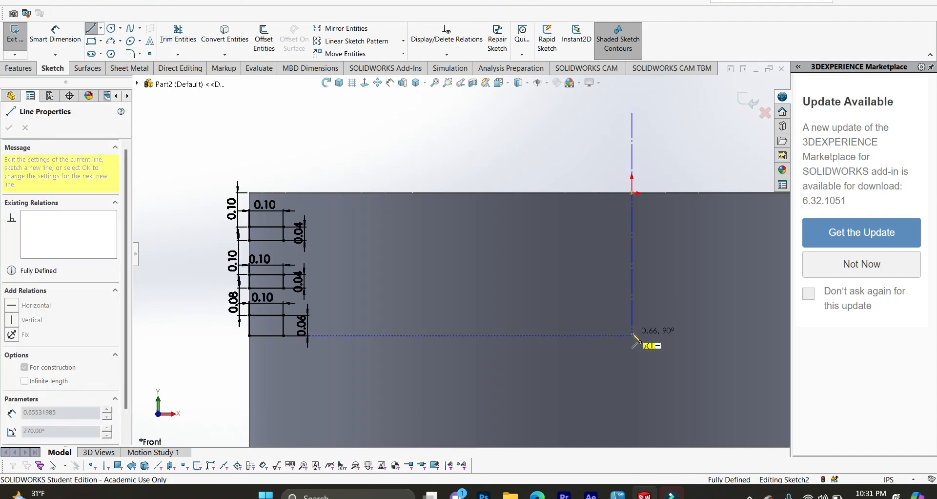
left_click(633, 336)
Step: Cut the three ring grooves with a 360° Revolved Cut of the rectangles around the vertical centerline
left_click(26, 70)
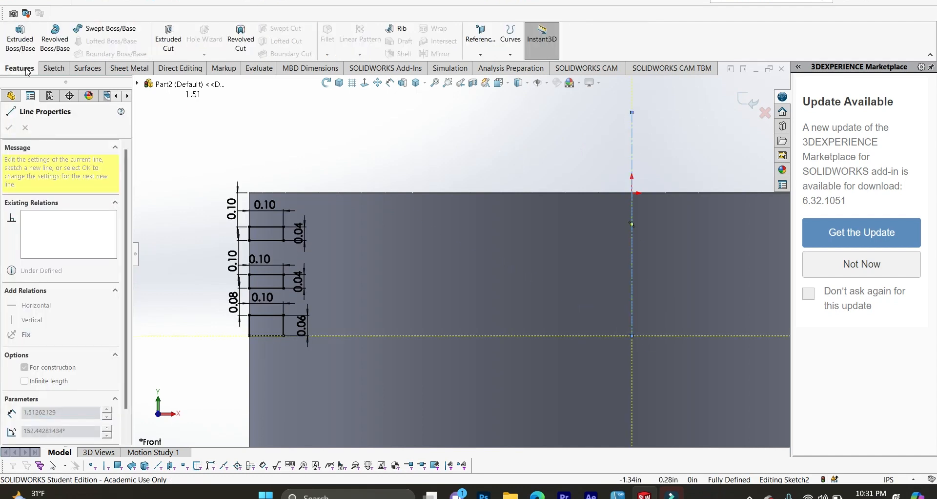
left_click(241, 37)
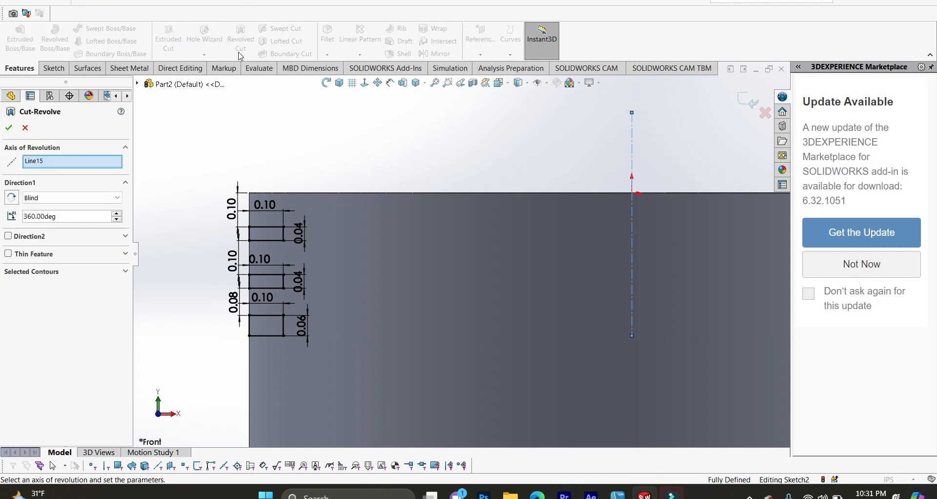
left_click(345, 85)
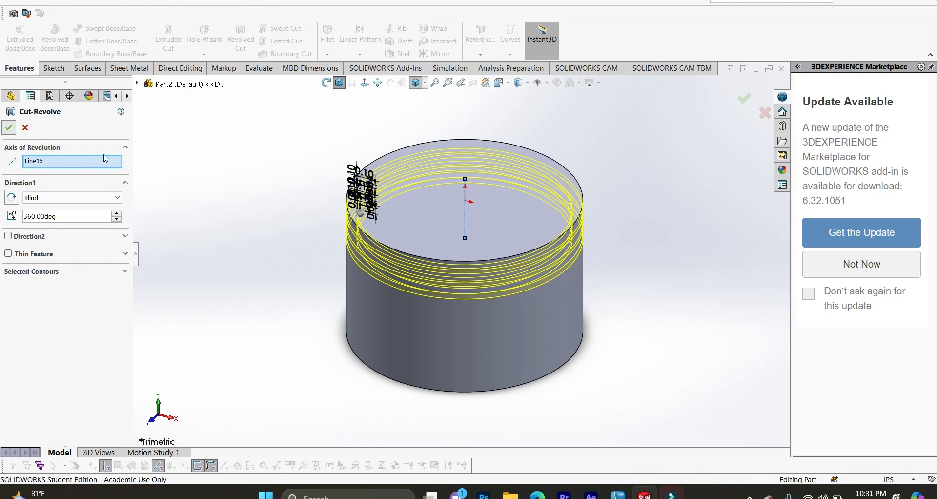
left_click(9, 129)
scroll(454, 288, "down", 3)
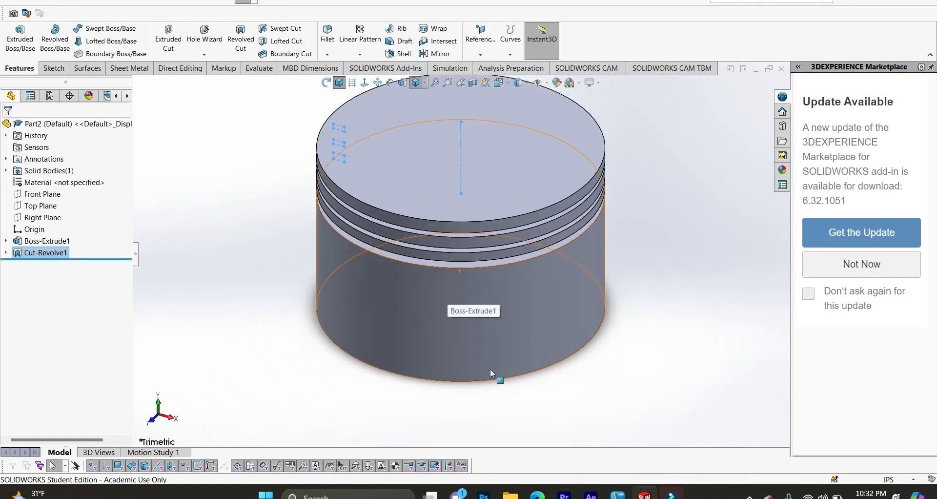
middle_click_drag(665, 389, 325, 117)
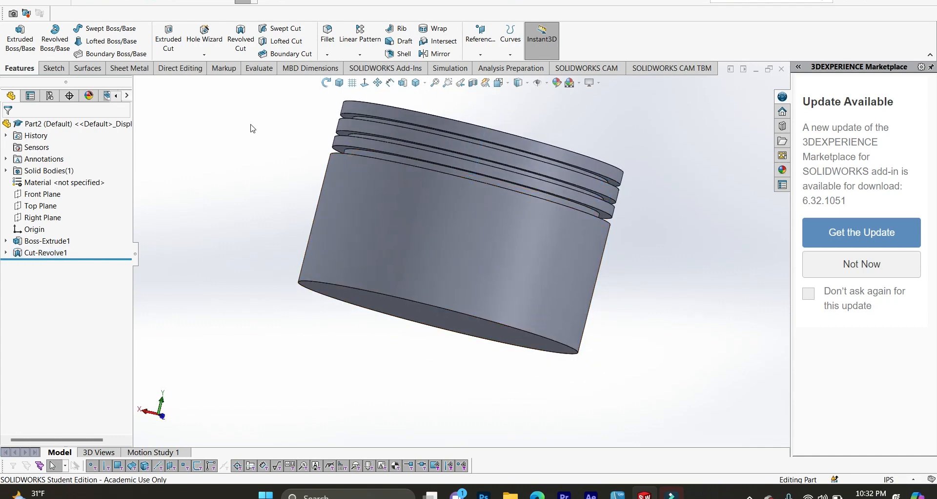
Step: Create a reference plane offset 1.12 in from the Right Plane, on the outer side of the cylinder
left_click(340, 83)
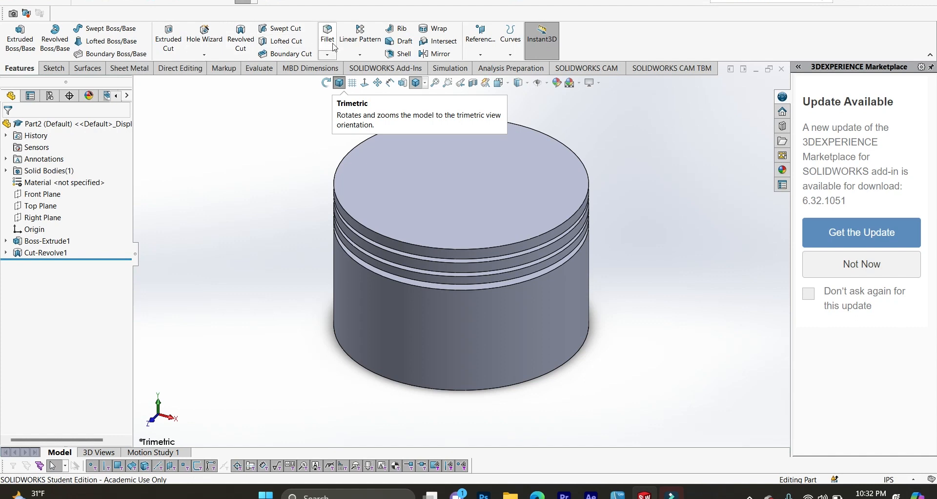
left_click(481, 37)
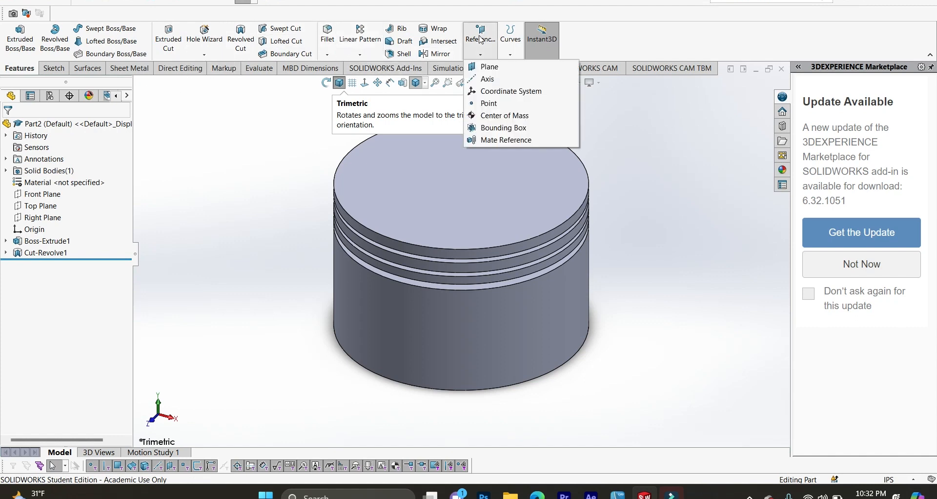
left_click(504, 67)
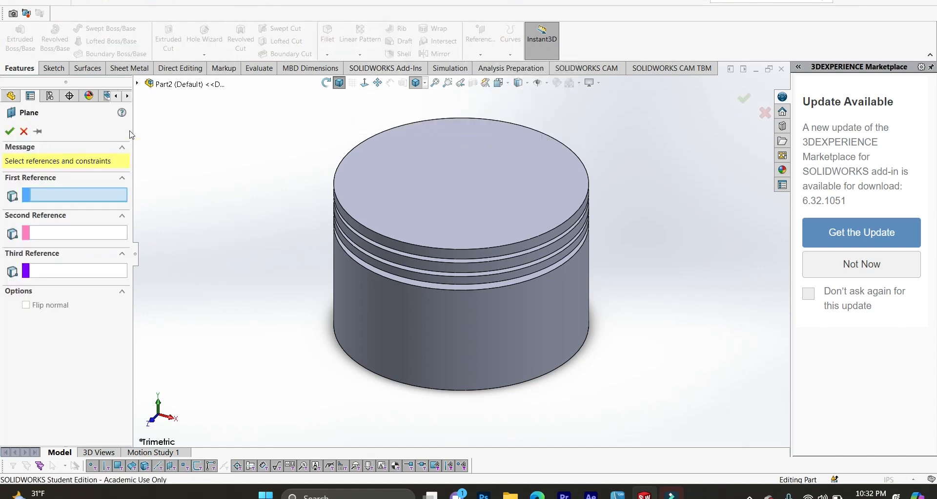
left_click(137, 84)
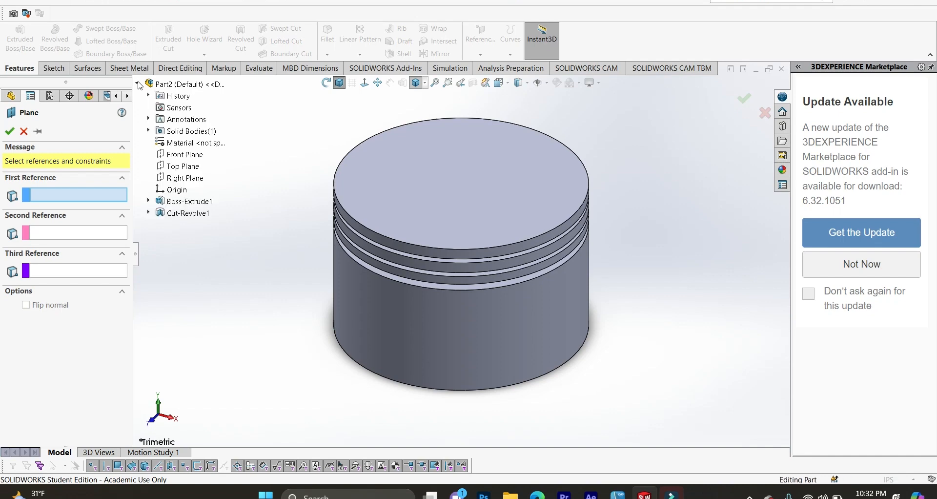
left_click(179, 177)
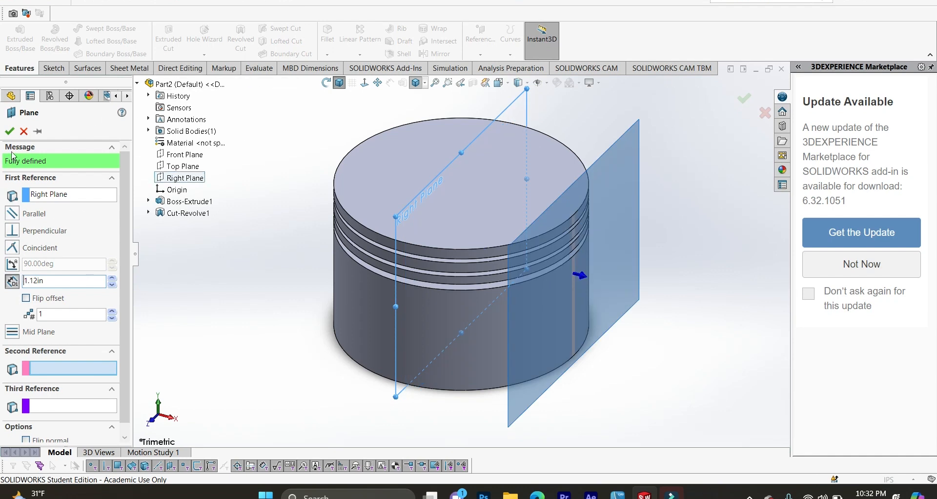
left_click(9, 131)
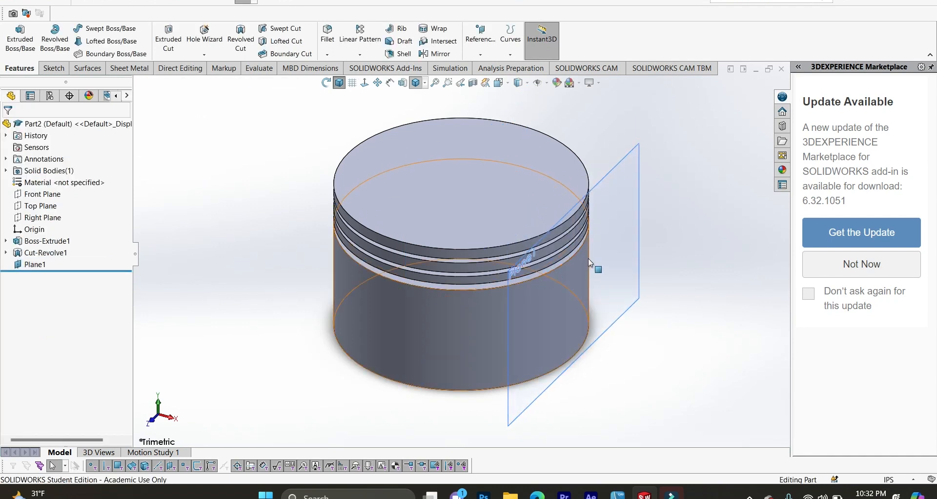
Step: Start a sketch on the new offset plane and draw a circle of about 0.05 in radius centered on the lowest groove's bottom edge
left_click(640, 229)
left_click(651, 204)
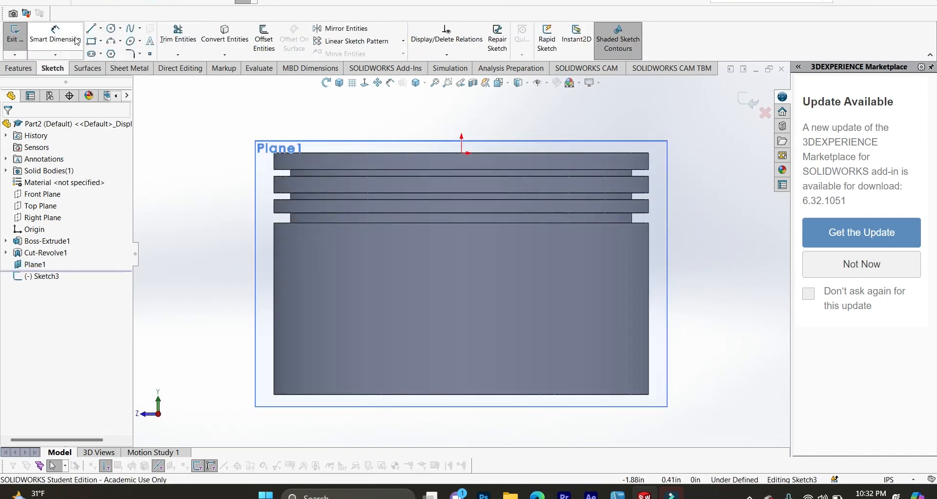
left_click(111, 30)
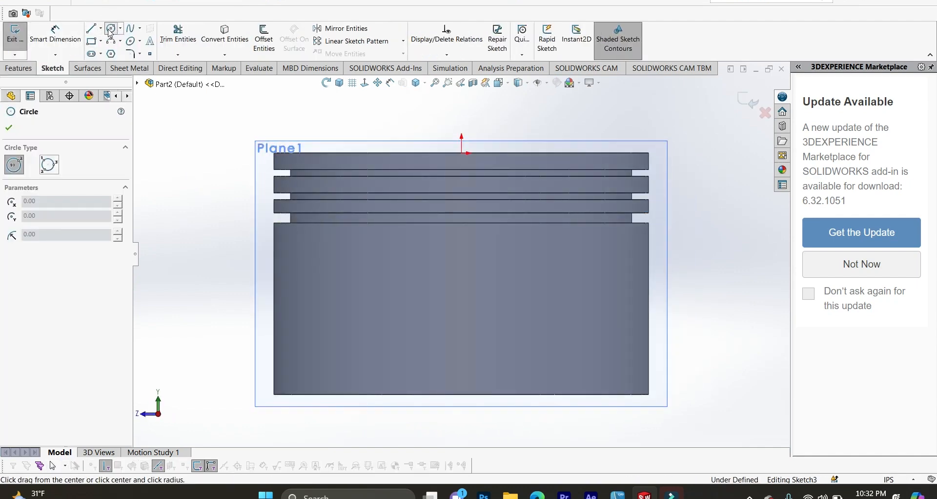
left_click(372, 223)
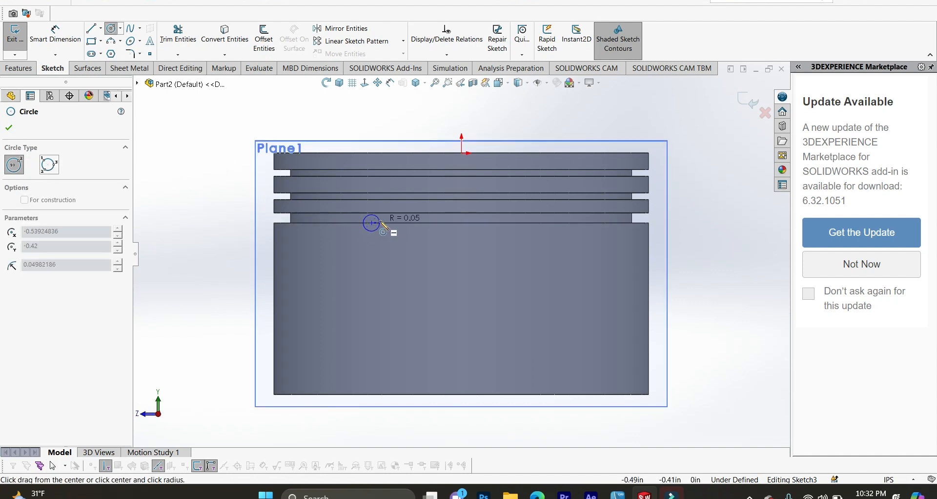
left_click(384, 226)
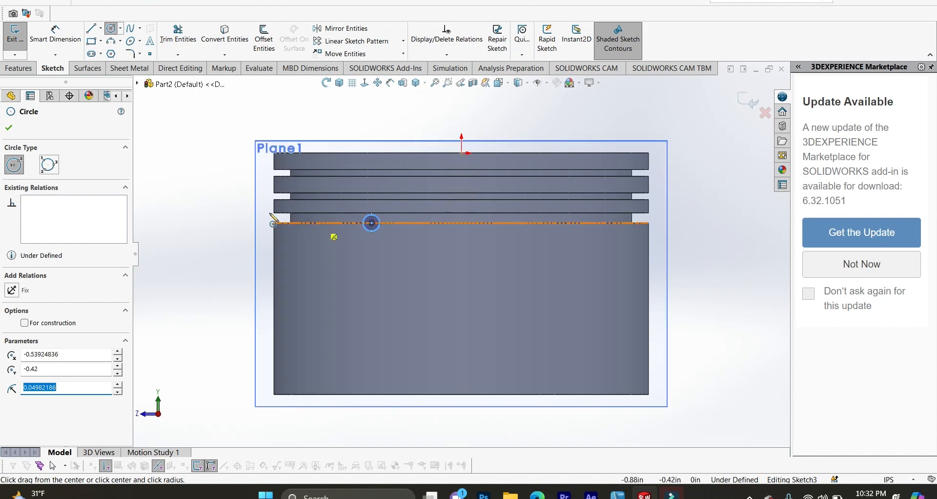
Step: Sketch a vertical centerline about 1.07 in long through the origin, from above the piston down into the body
left_click(101, 29)
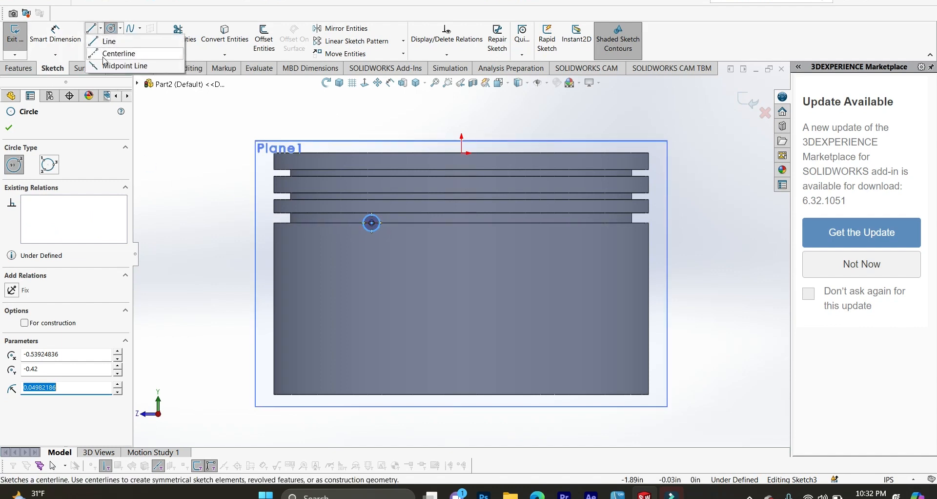
left_click(103, 55)
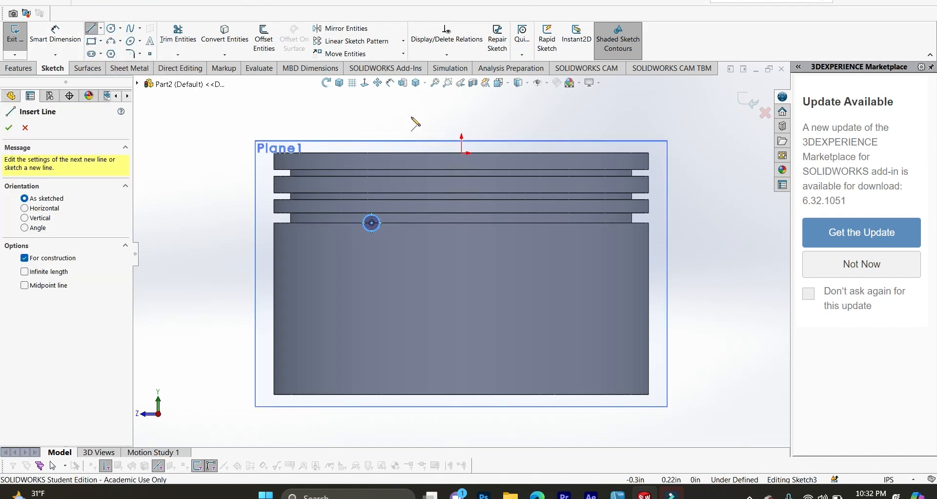
left_click(462, 107)
left_click(461, 285)
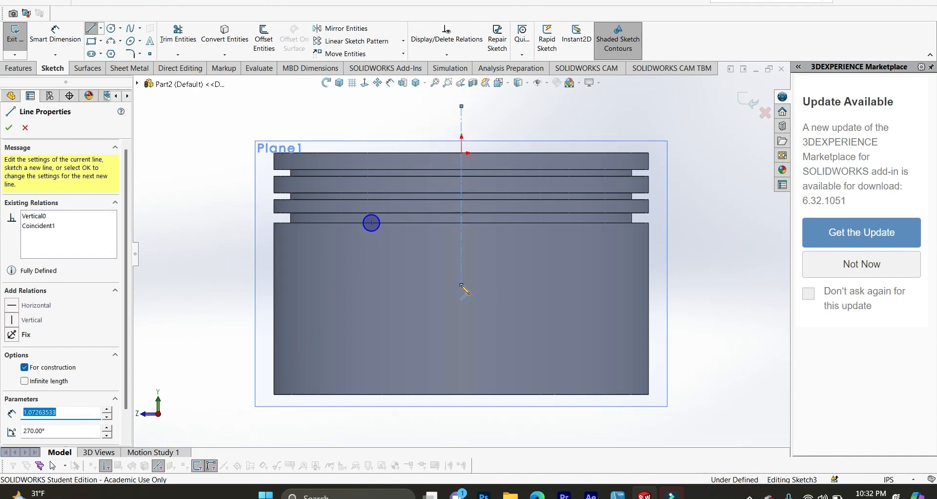
key("Escape")
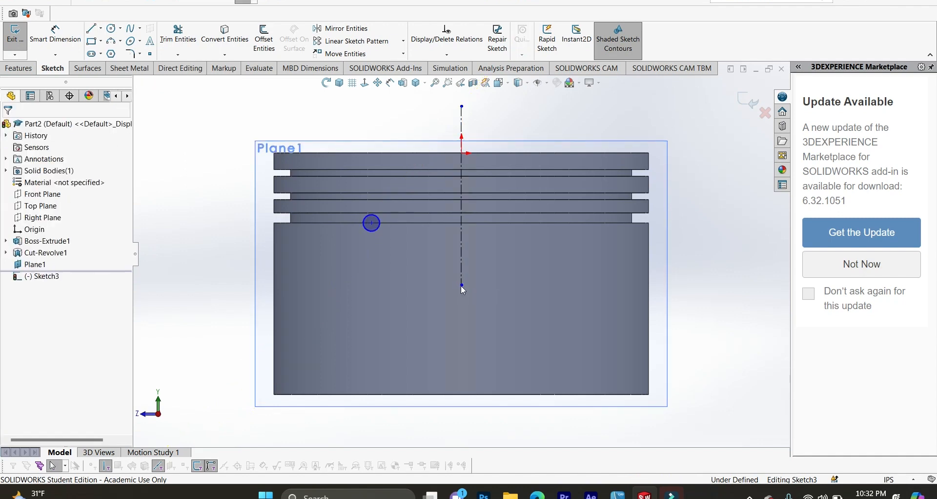
left_click_drag(462, 285, 462, 391)
Step: Dimension the circle's diameter and set it to 0.08 in
left_click(57, 38)
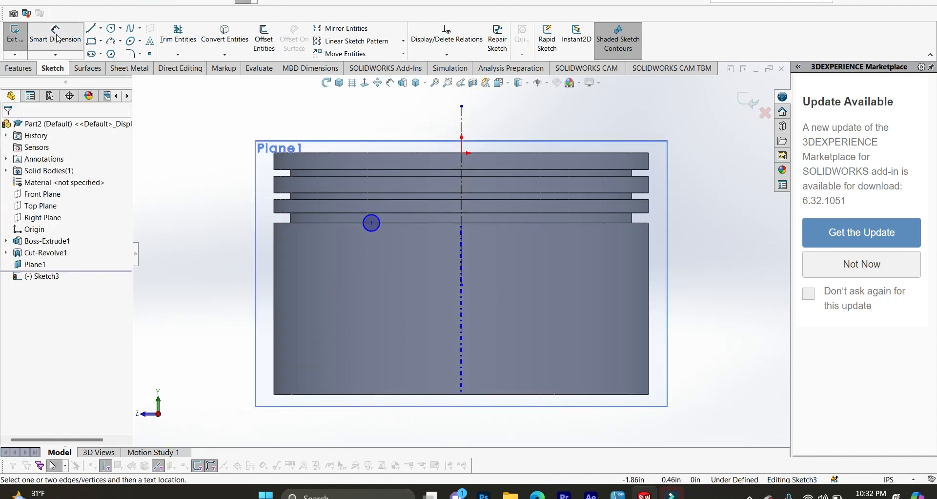
left_click(371, 233)
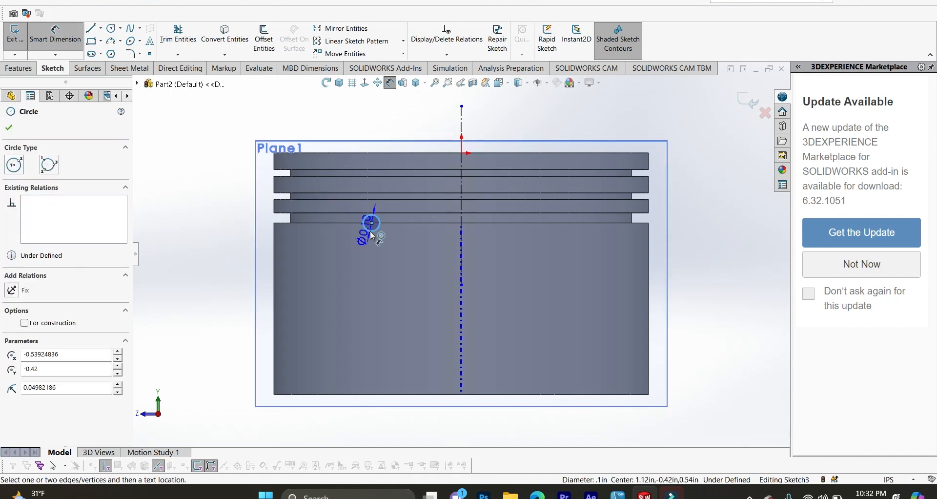
left_click(370, 264)
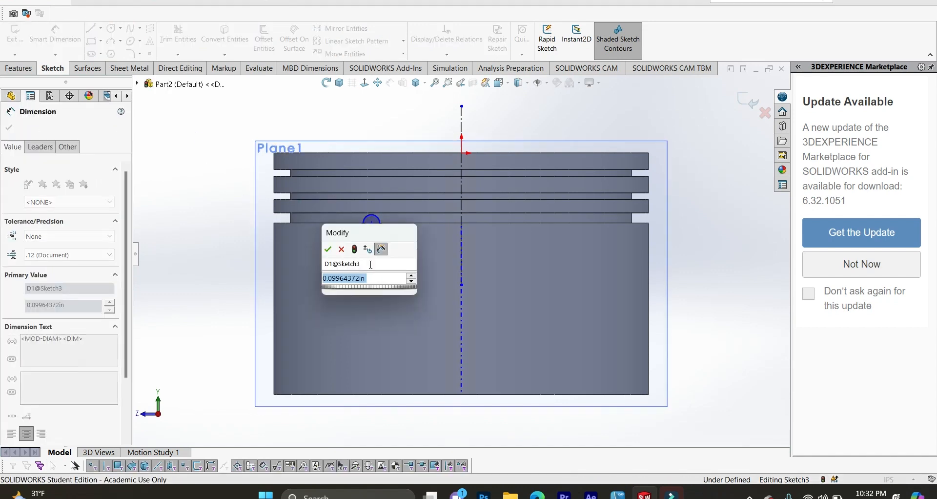
type("0.08")
key("Return")
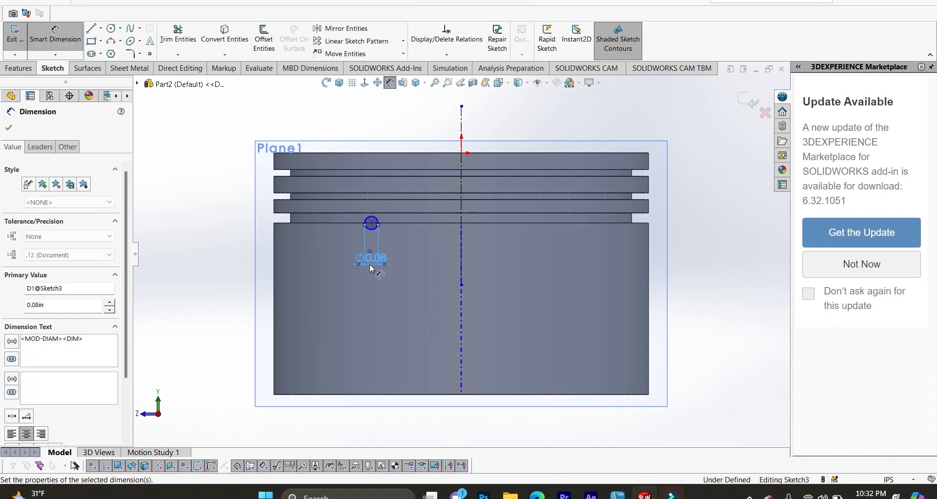
Step: Dimension the horizontal distance between the circle and the vertical centerline and set it to 0.5 in
scroll(437, 217, "down", 3)
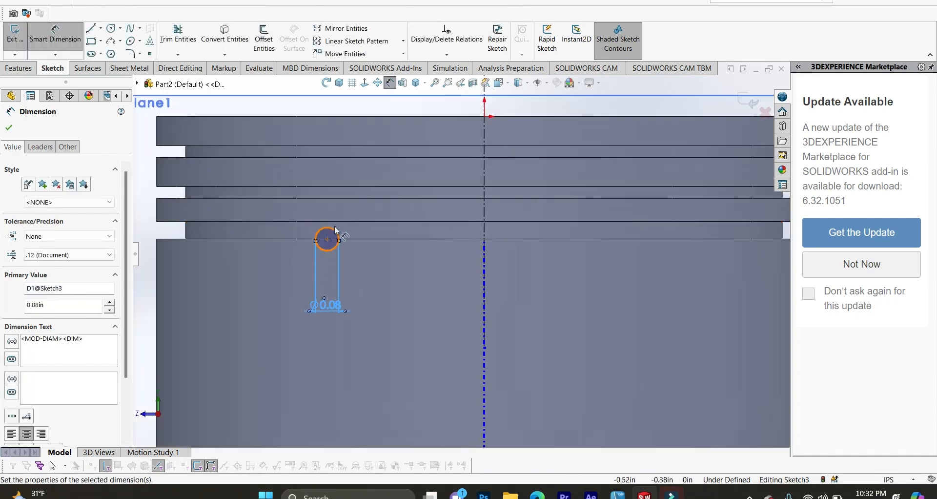
left_click(329, 231)
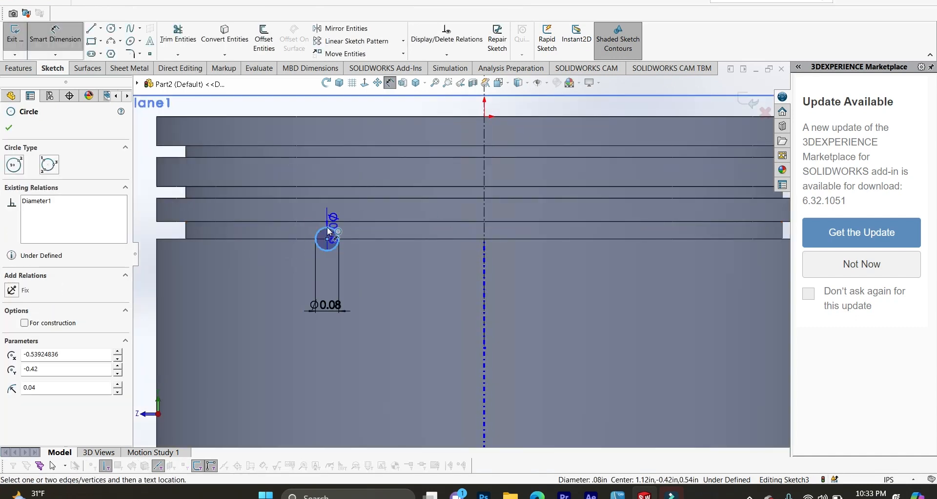
left_click(485, 219)
left_click(405, 209)
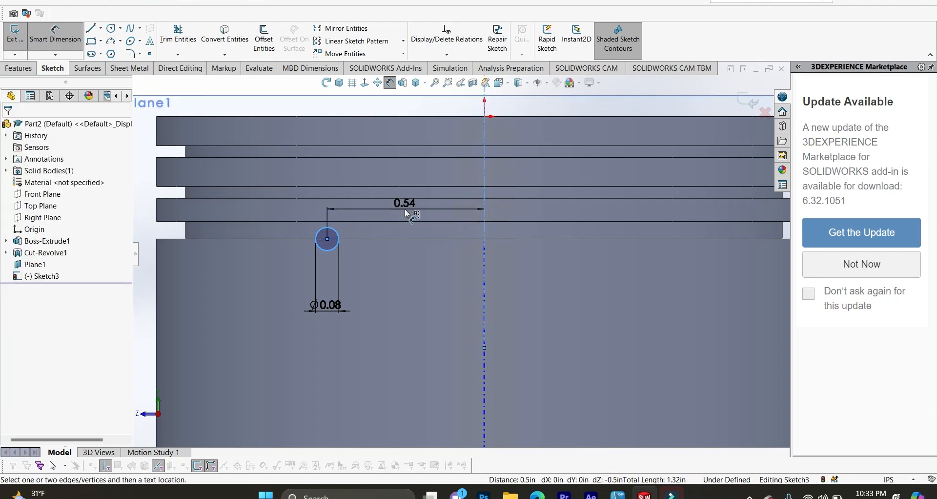
type(".5")
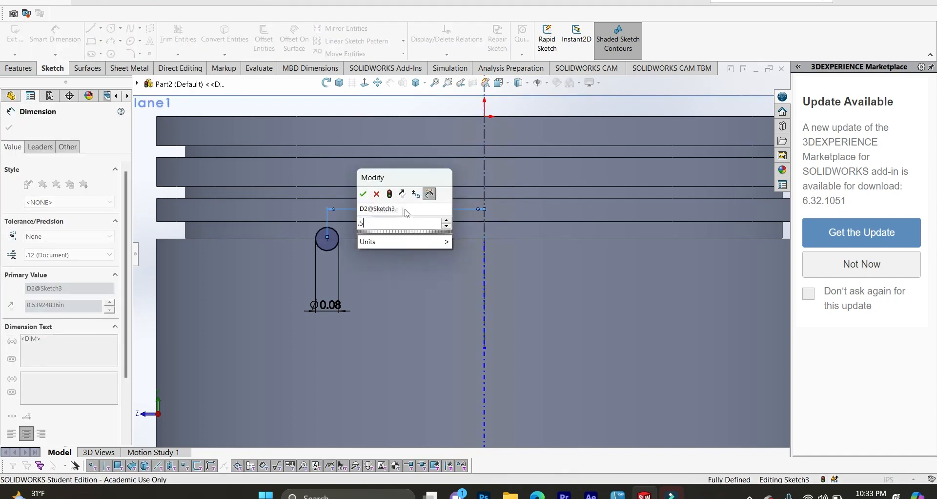
key("Return")
Step: Create a linear sketch pattern of the circle along the X-axis with 5 instances spaced 0.25 in apart
scroll(356, 253, "down", 1)
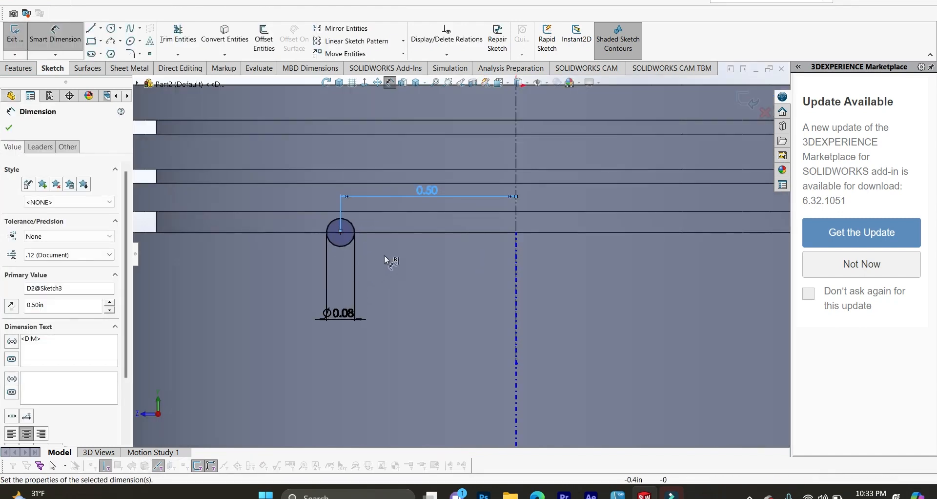
left_click(357, 41)
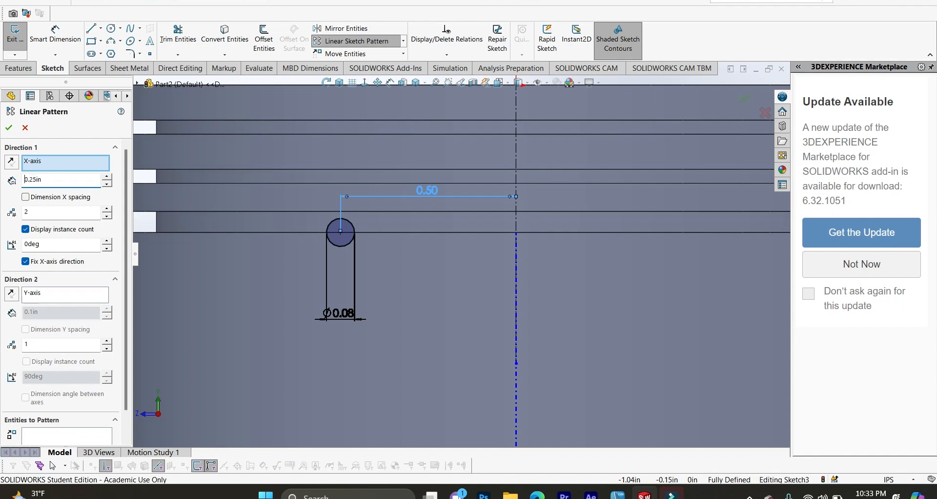
double_click(48, 214)
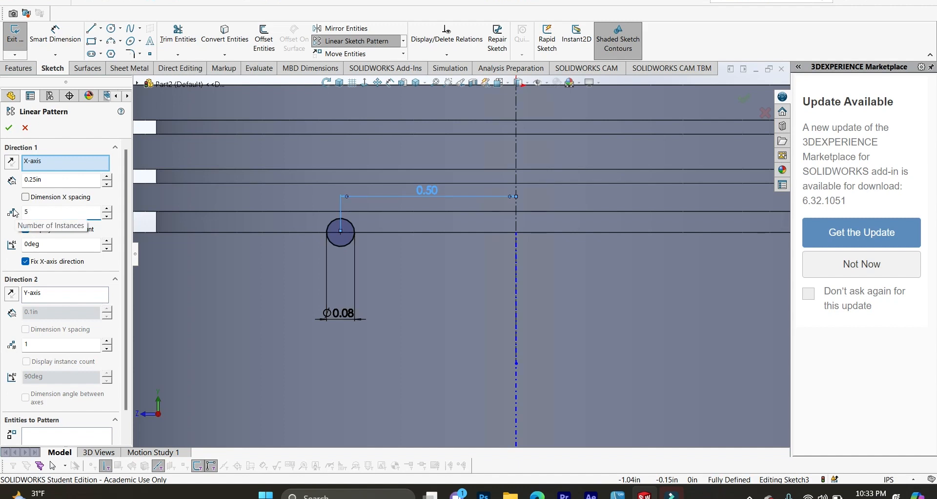
left_click(58, 436)
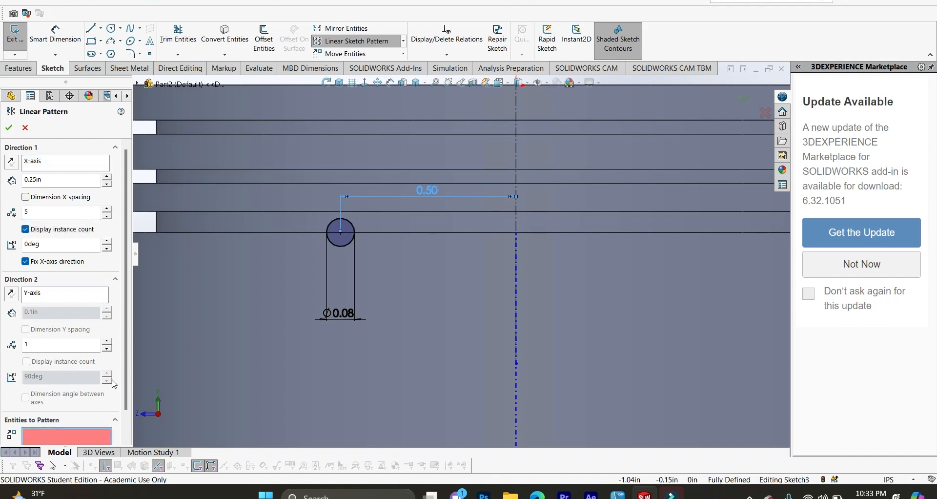
left_click(346, 248)
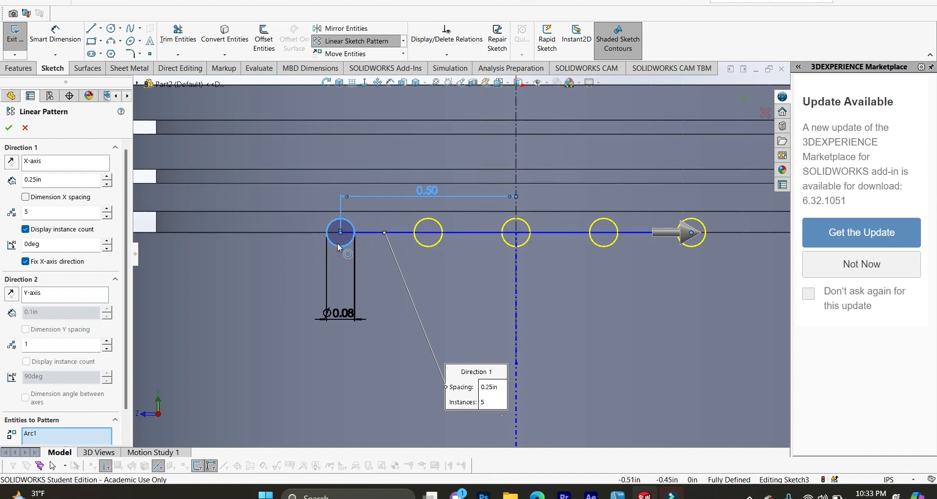
left_click(9, 129)
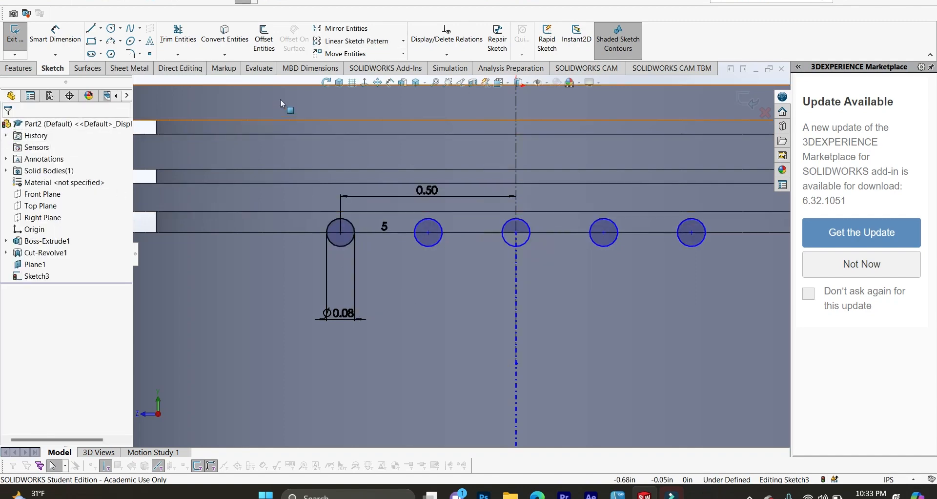
Step: Examine the row of patterned circles, checking the middle circle's relations and its position relative to the vertical centerline
left_click(341, 86)
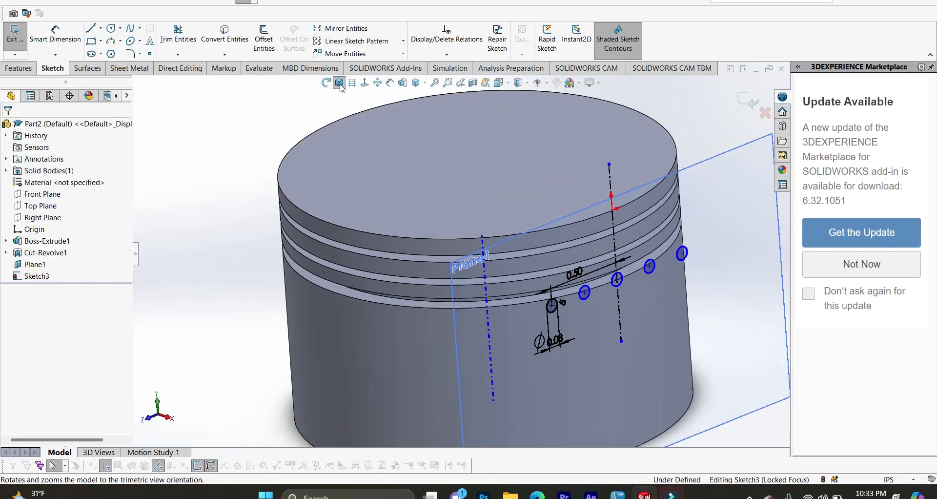
left_click(365, 84)
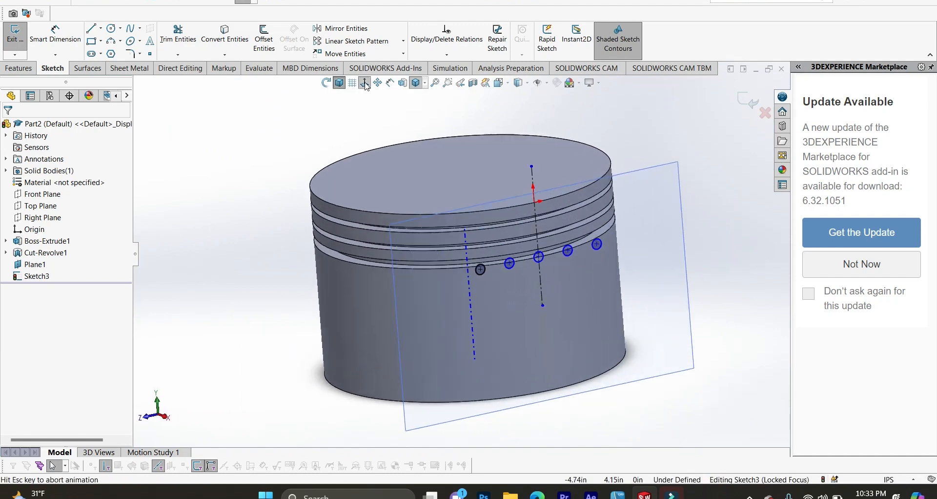
scroll(446, 229, "down", 5)
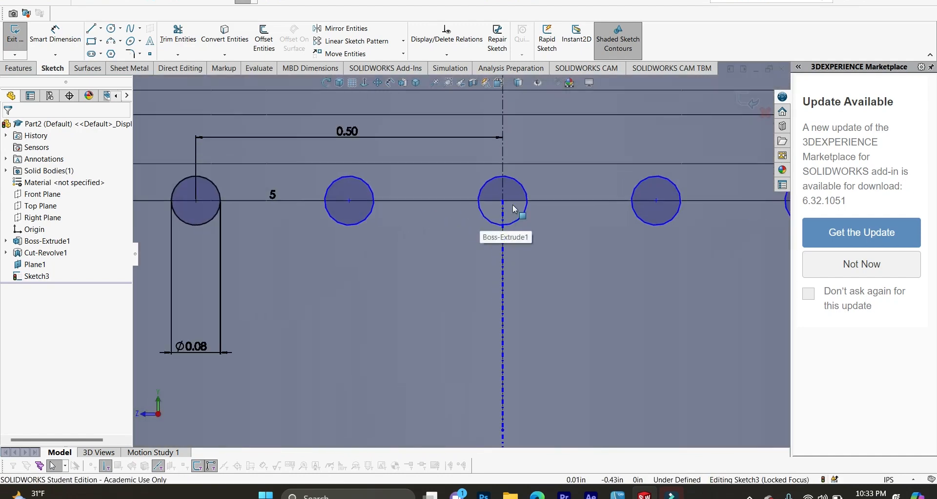
left_click(484, 193)
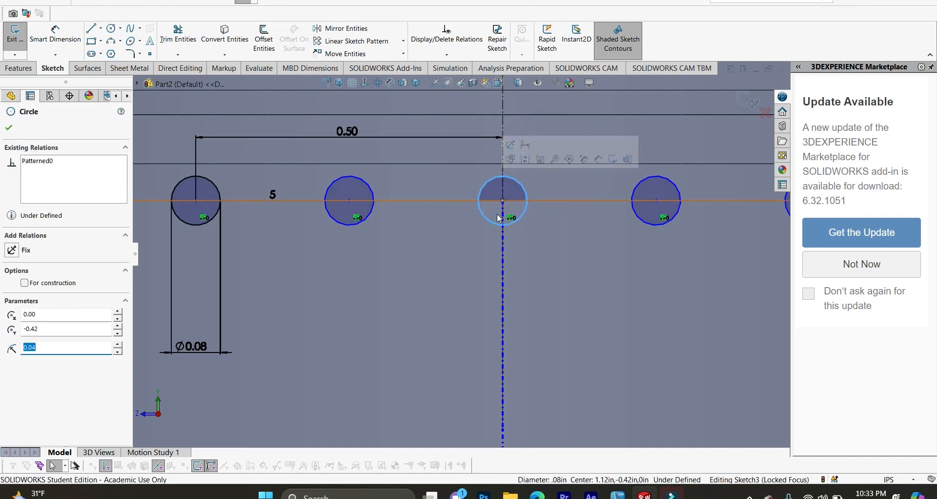
scroll(500, 182, "up", 2)
scroll(498, 177, "up", 2)
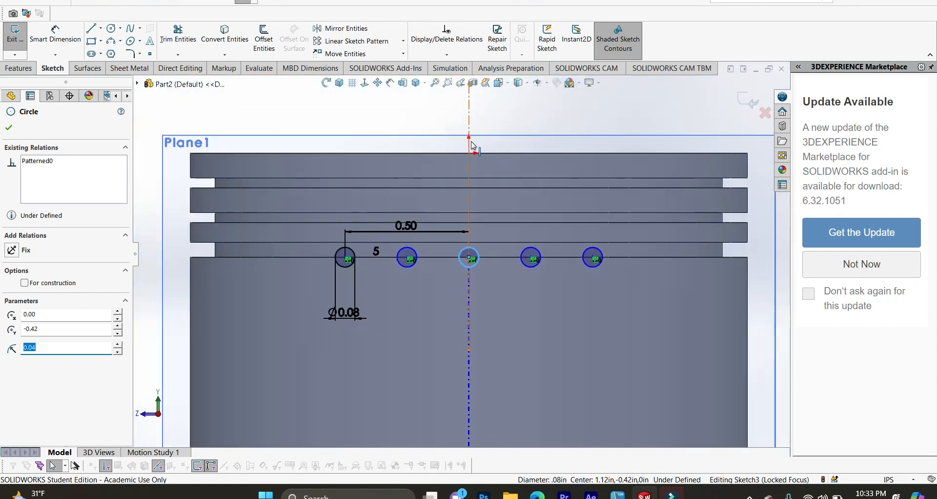
scroll(373, 312, "up", 4)
scroll(374, 317, "down", 4)
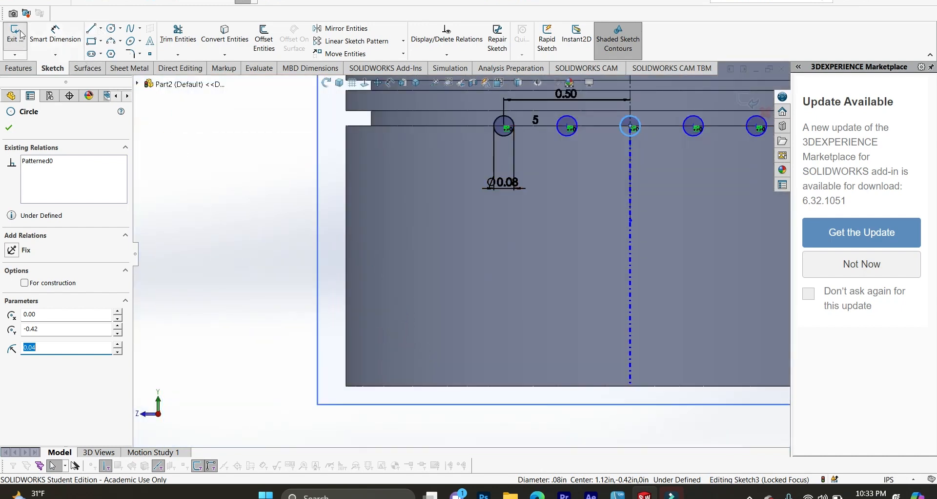
Step: Sketch a vertical line about 0.70 in long down the piston's left edge to its lower corner, continuing horizontally along the bottom edge
left_click(92, 28)
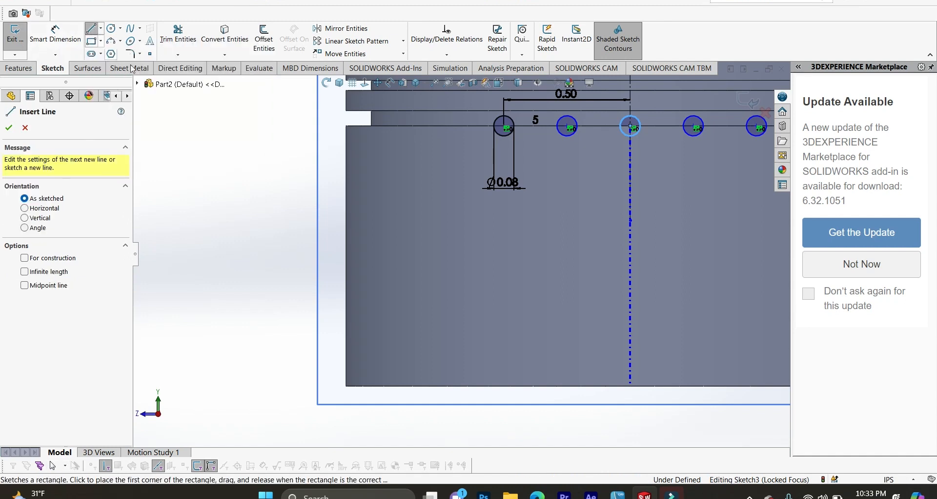
left_click(347, 210)
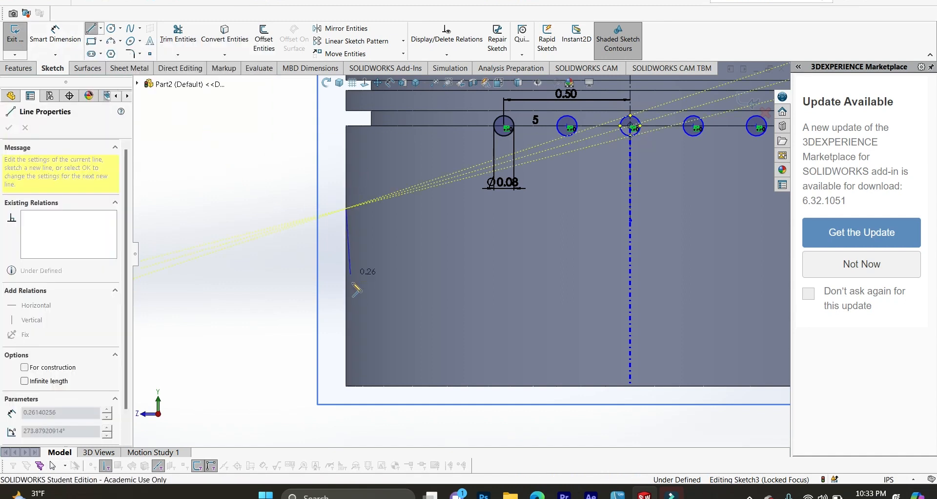
left_click(347, 386)
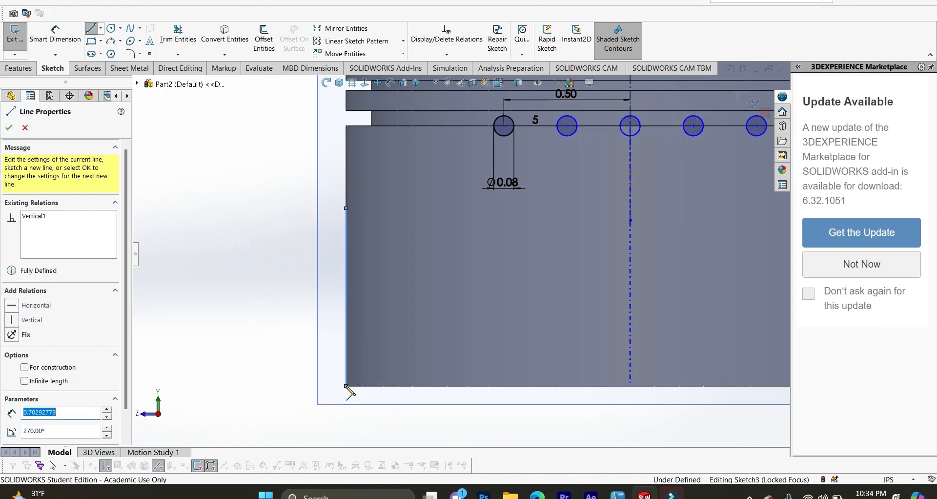
left_click(505, 386)
key("Escape")
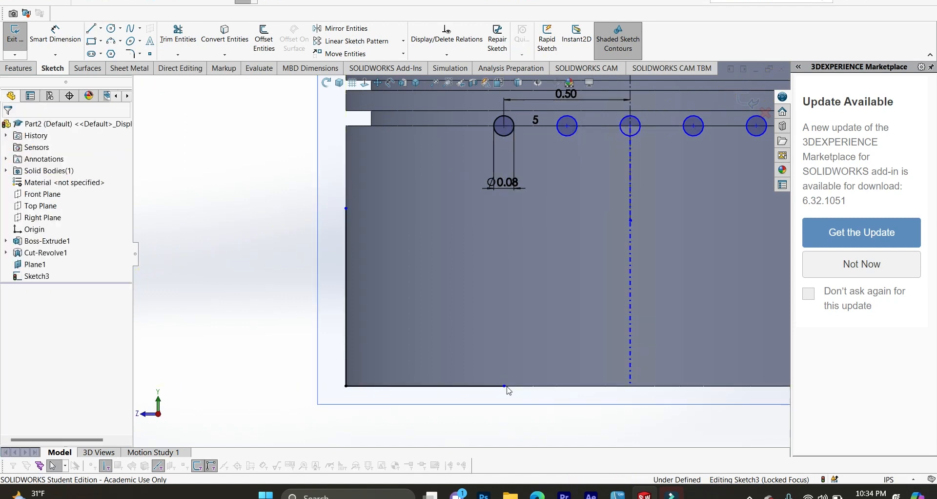
Step: Sketch a horizontal line about 0.42 in inward from the edge line's upper end, followed by a downward vertical line about 0.31 in long
key("l")
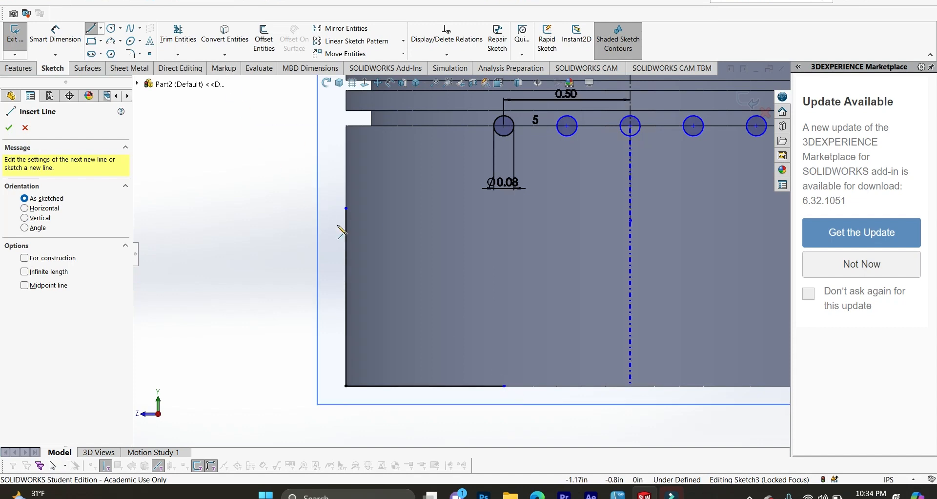
left_click(347, 208)
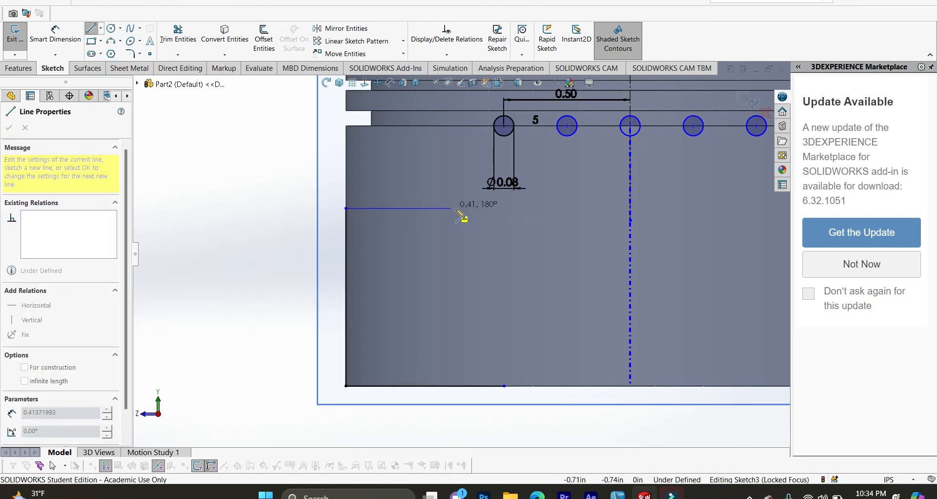
left_click(451, 209)
left_click(451, 208)
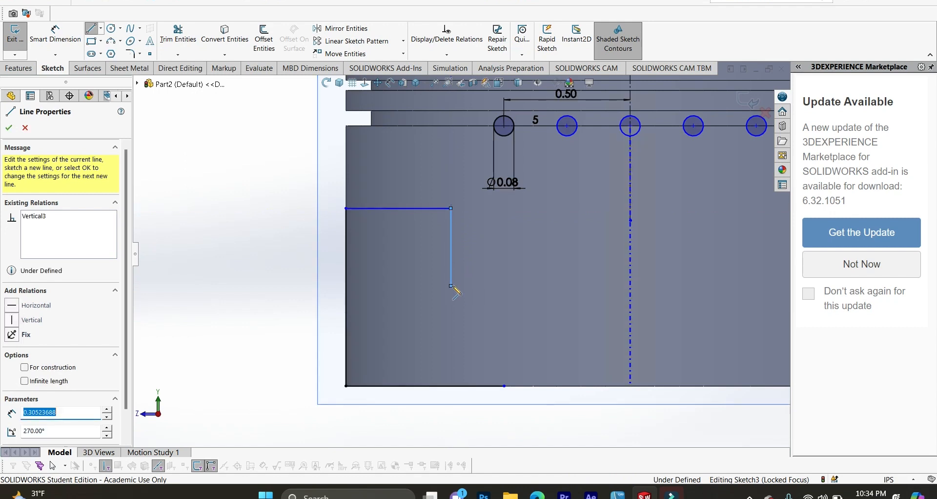
left_click(451, 286)
key("Escape")
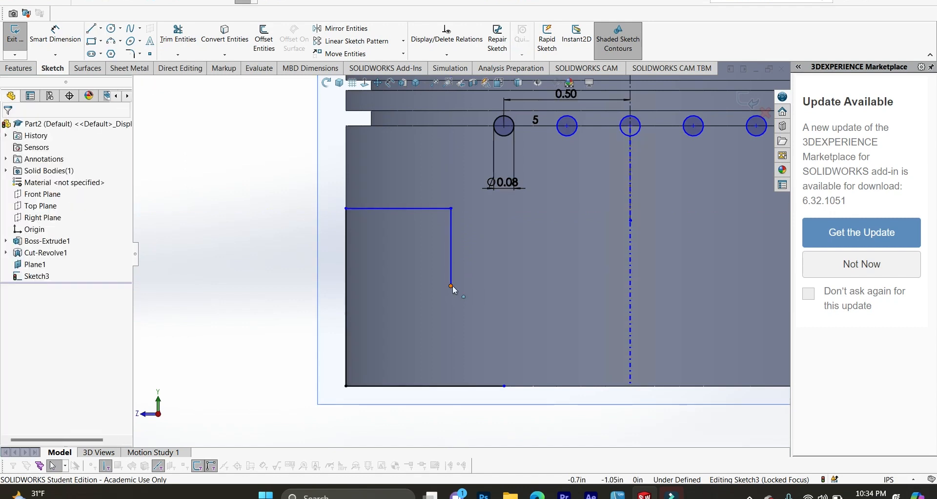
left_click(396, 209)
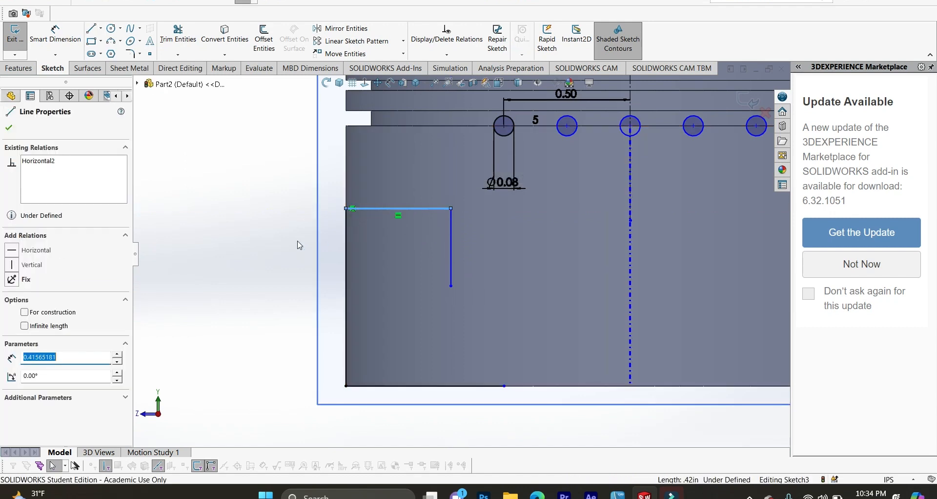
left_click(11, 253)
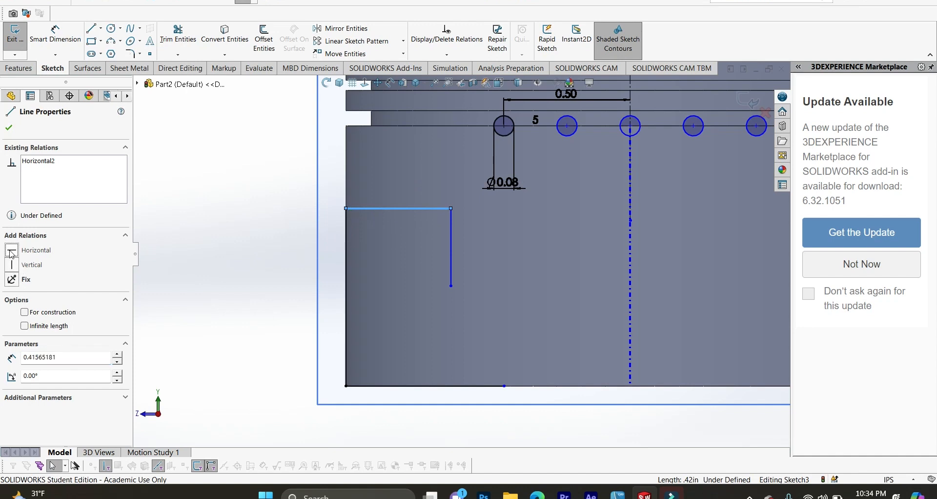
left_click(450, 272)
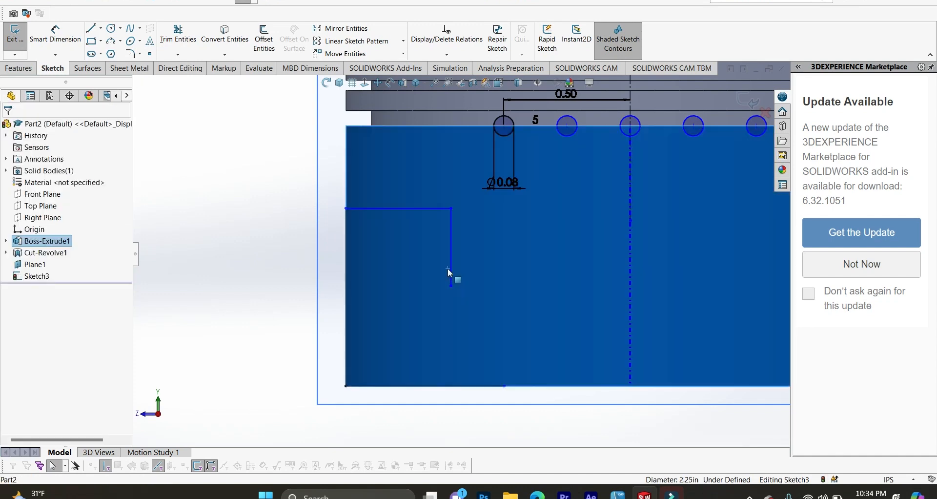
left_click(186, 296)
Step: Dimension the profile's outer vertical line along the piston edge and set it to 0.90 in
left_click(56, 35)
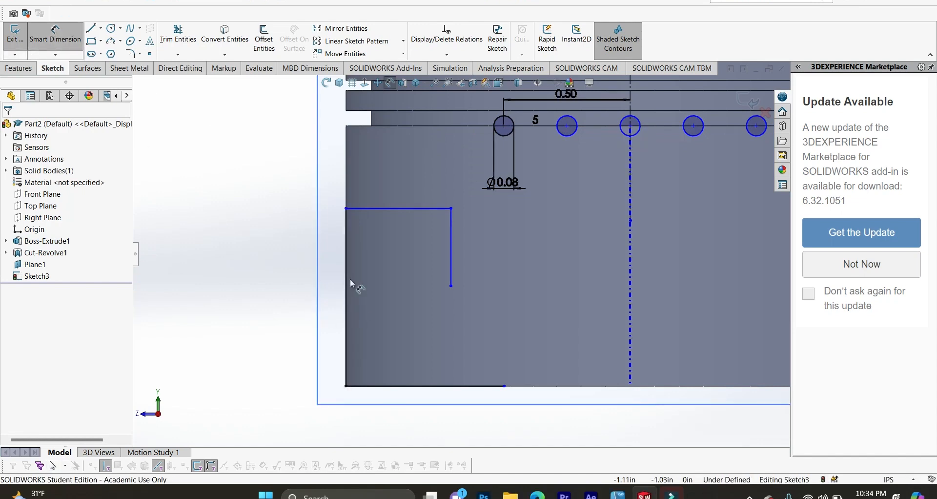
left_click(345, 298)
left_click(336, 289)
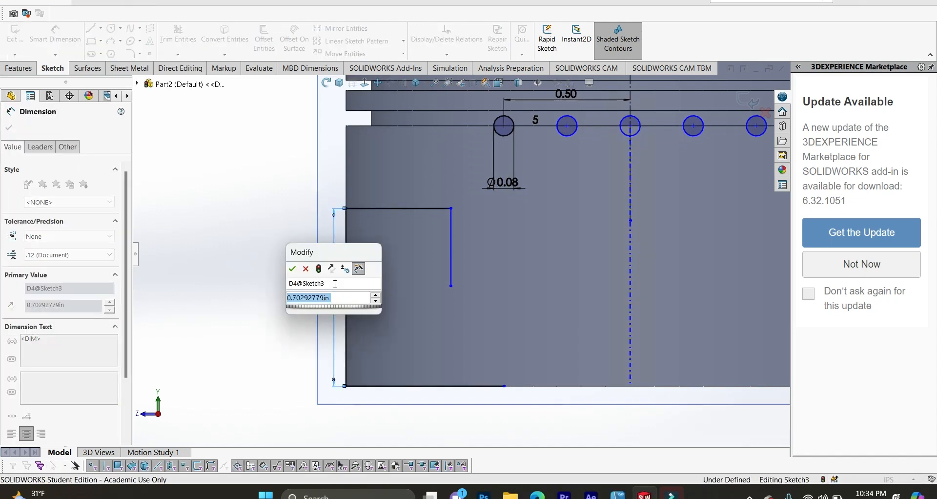
type(".9")
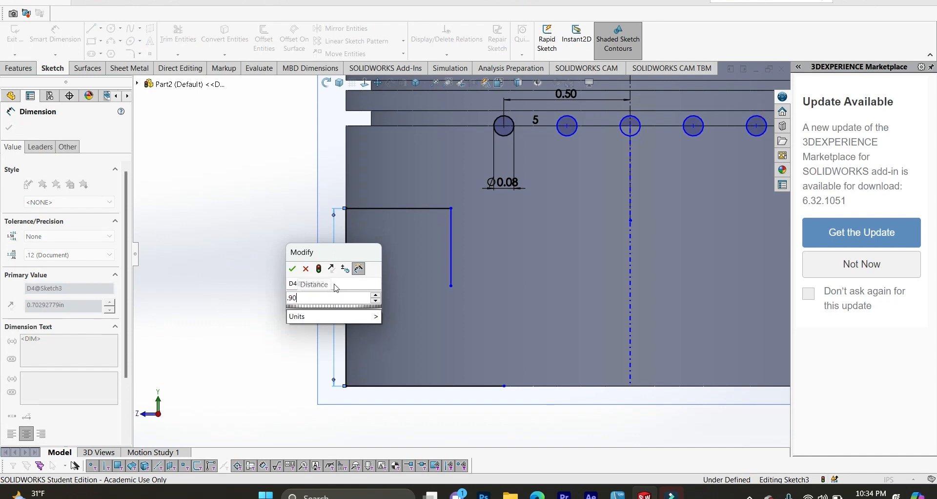
type("0")
key("Return")
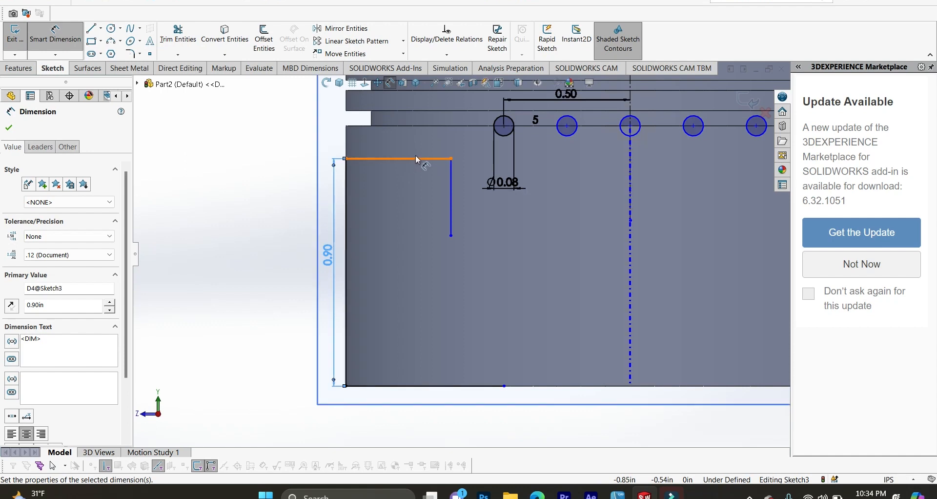
Step: Dimension the profile's upper horizontal line and set its length to 0.48 in
left_click(419, 159)
left_click(396, 147)
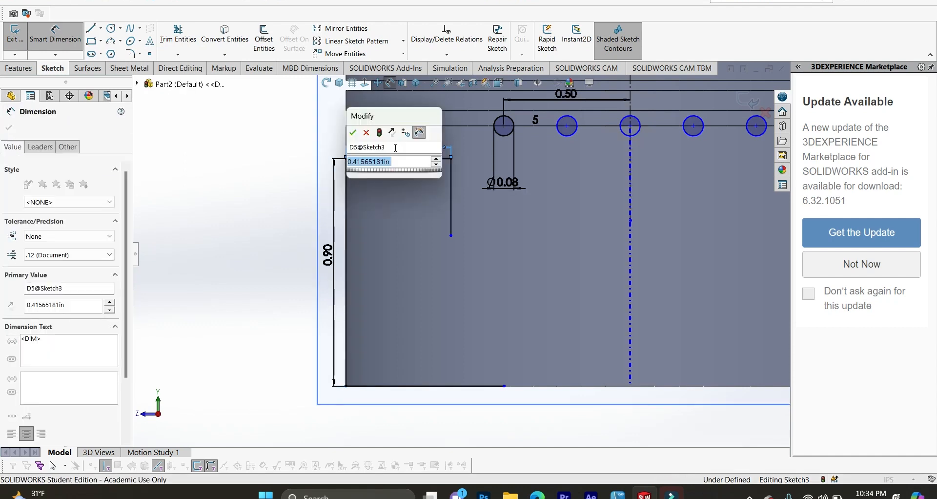
type(".48")
key("Return")
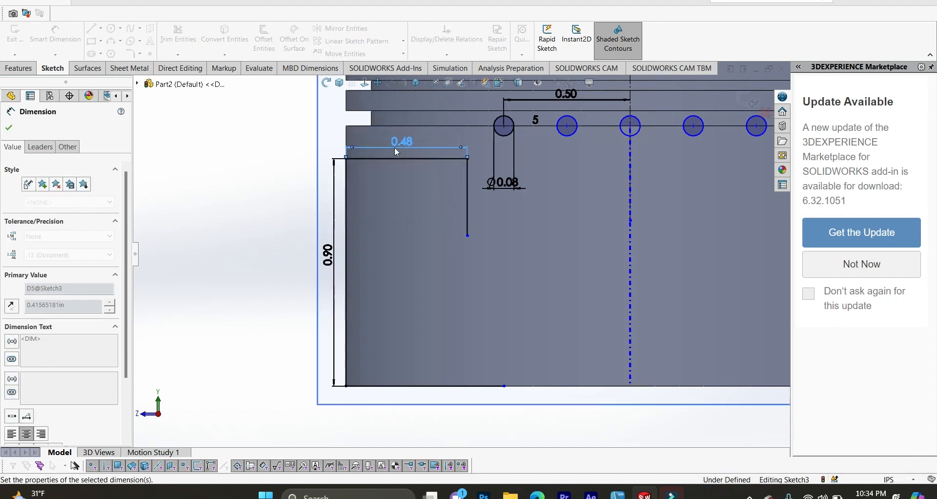
Step: Dimension the profile's inner vertical line and set its length to 0.68 in
left_click(468, 214)
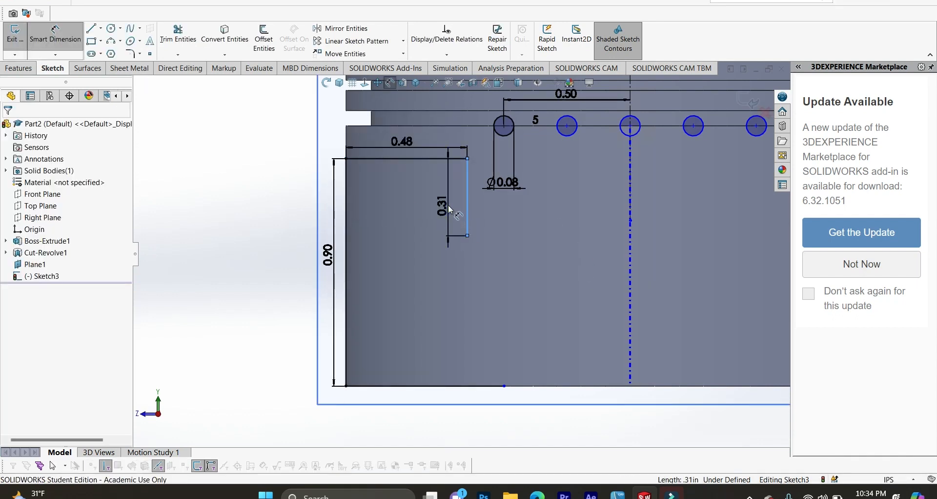
left_click(450, 205)
type(".68")
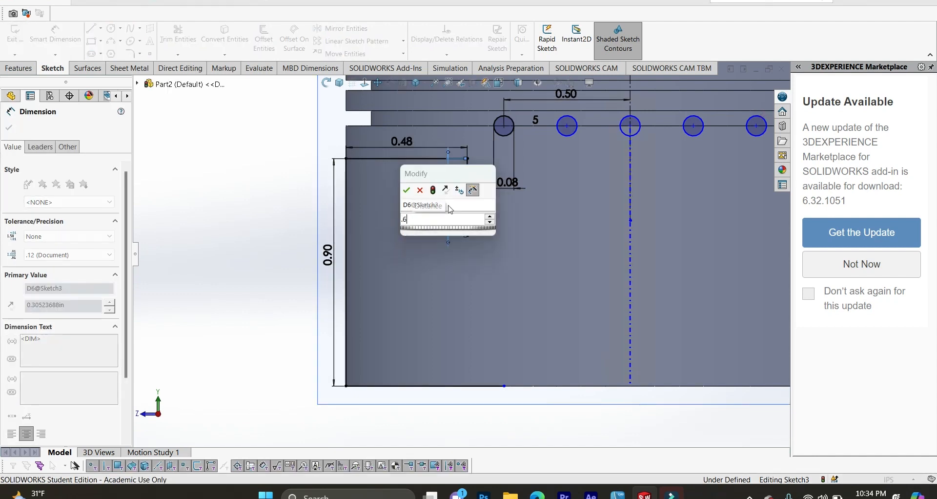
key("Return")
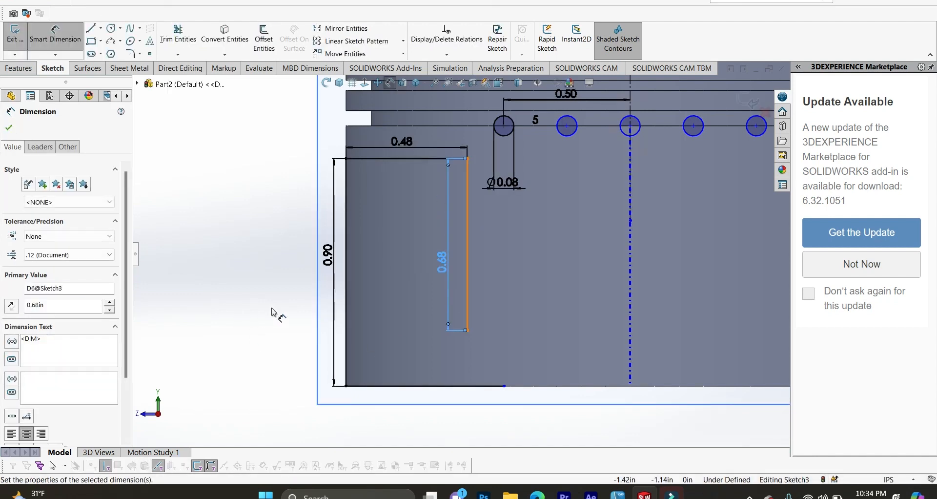
Step: Dimension the horizontal distance from the bottom line's inner endpoint to the vertical centerline and set it to 0.4 in
scroll(530, 406, "down", 2)
left_click(488, 364)
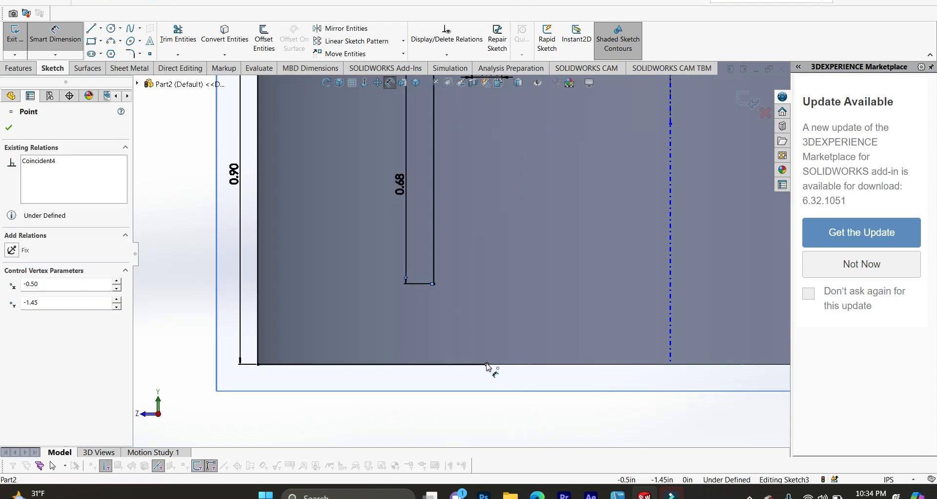
scroll(676, 316, "up", 5)
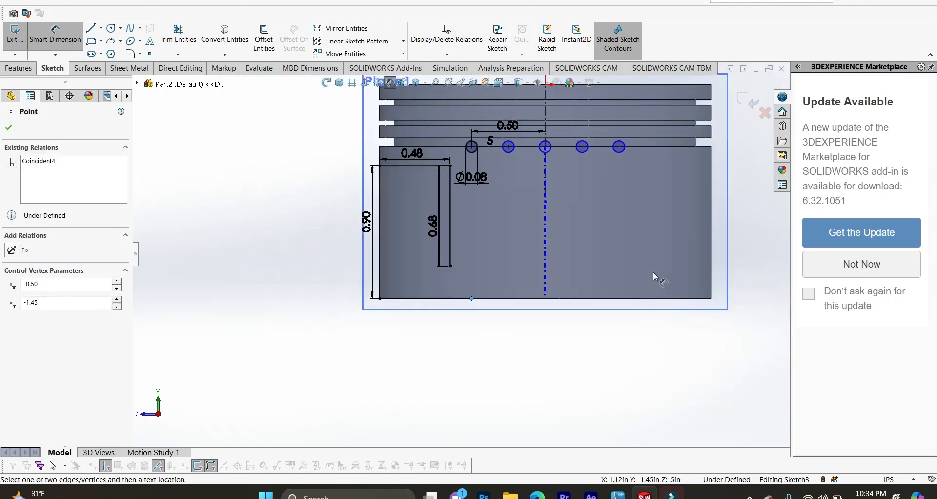
left_click(546, 115)
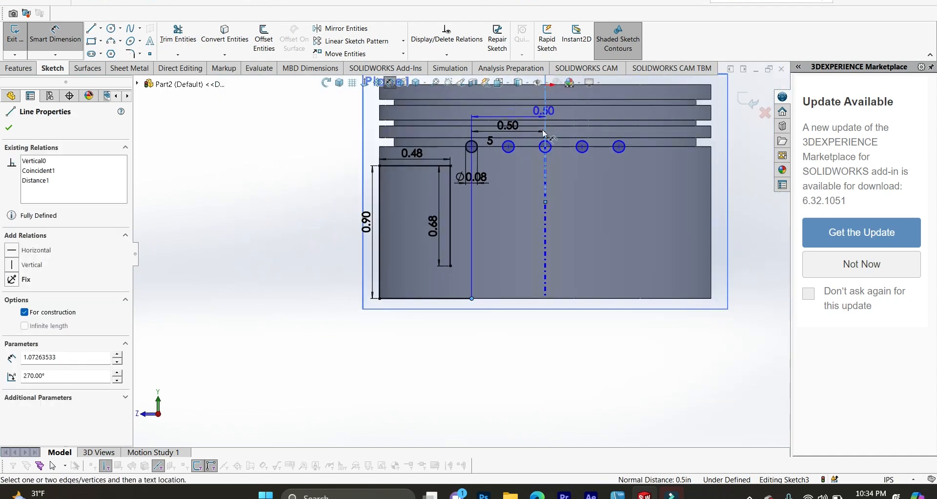
left_click(514, 267)
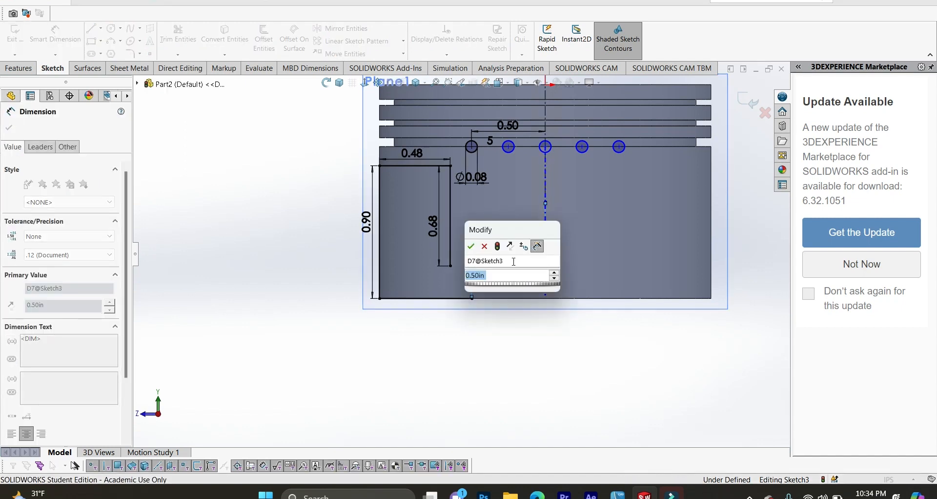
type("0.4")
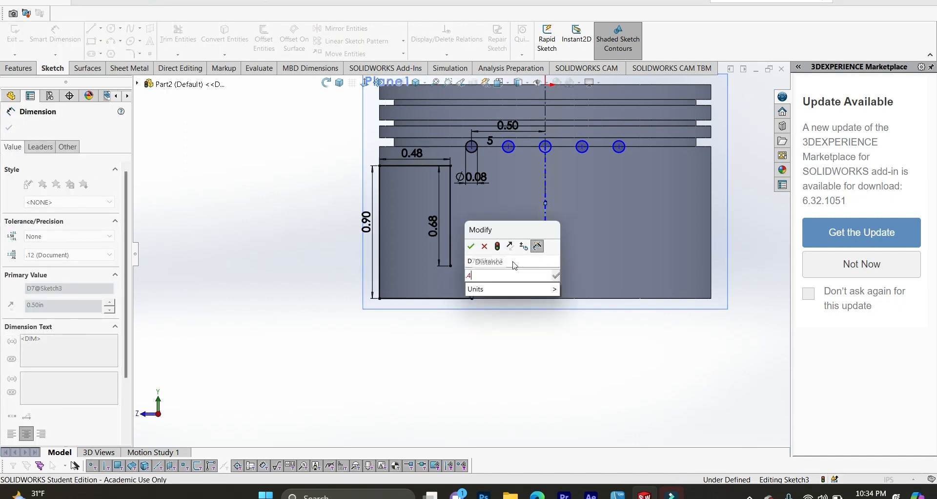
key("Return")
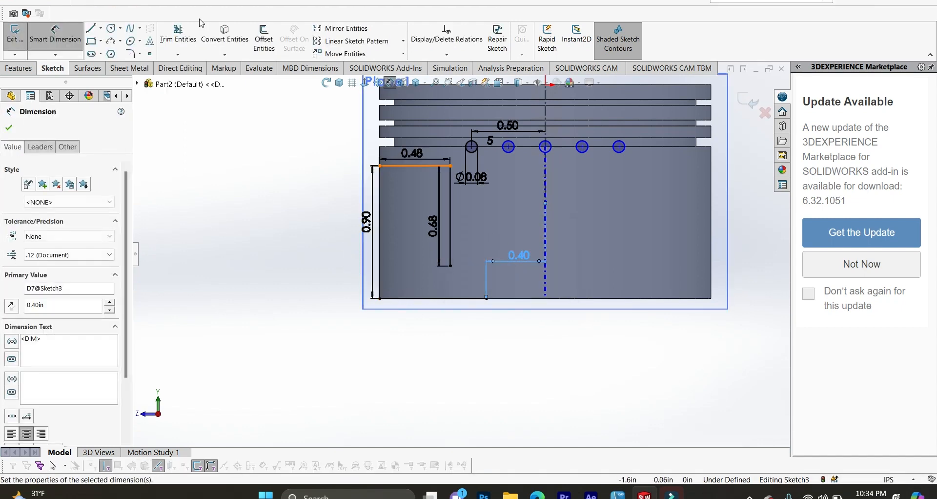
Step: Draw a three-point arc of about 0.23 in radius joining the inner vertical line's lower end to the bottom line's inner end
left_click(111, 41)
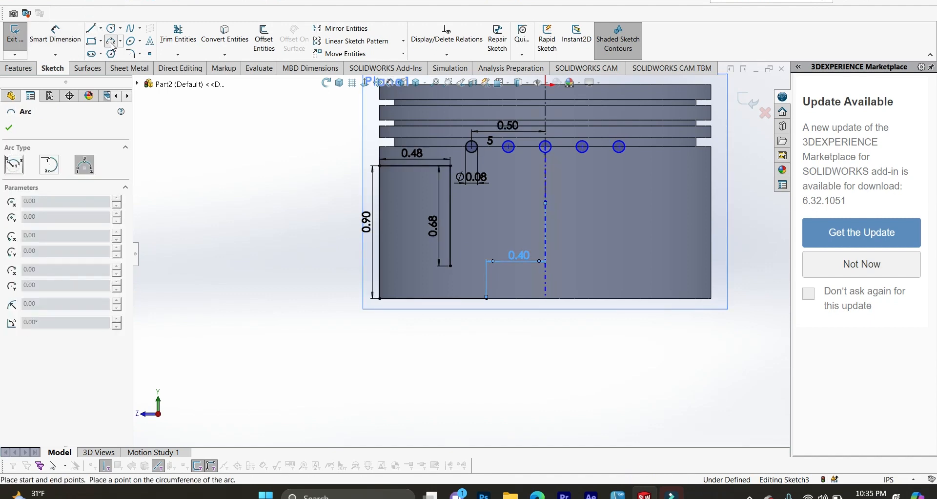
left_click(451, 267)
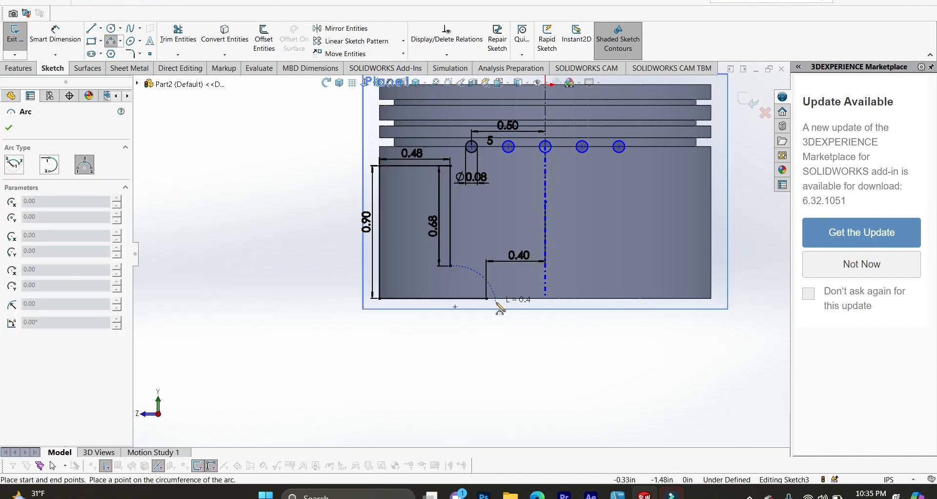
left_click(477, 276)
Step: Dimension the arc's radius and set it to 0.25 in
left_click(56, 34)
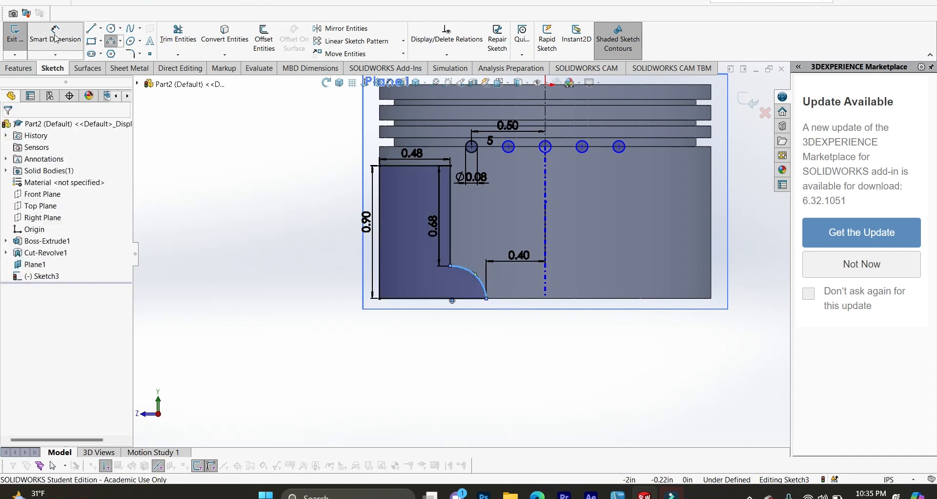
left_click(466, 273)
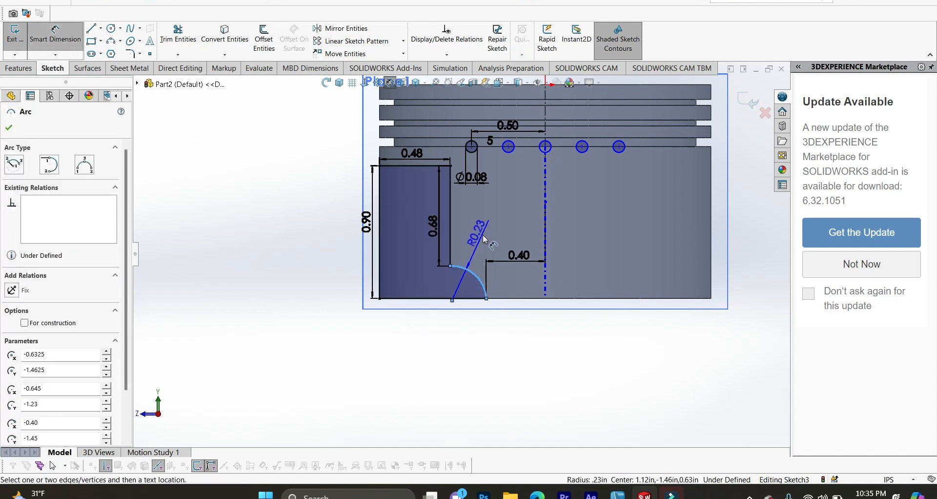
left_click(496, 227)
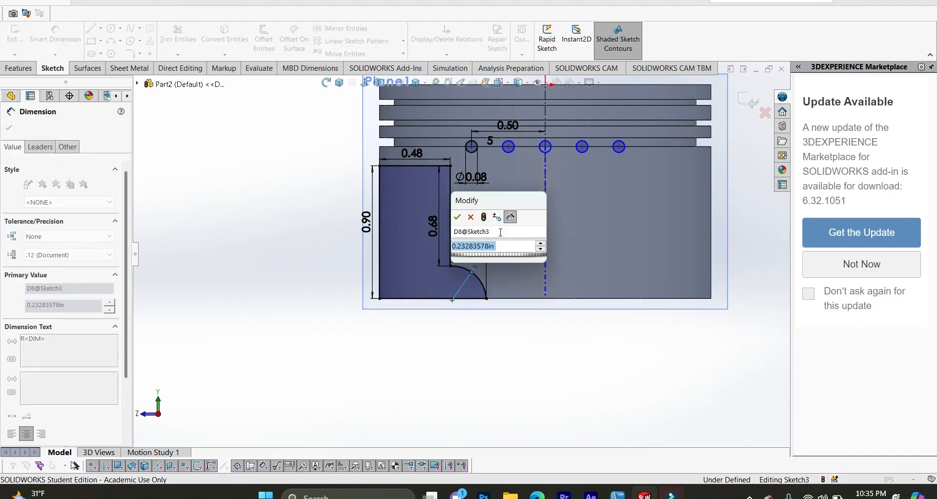
type("0.25")
key("Return")
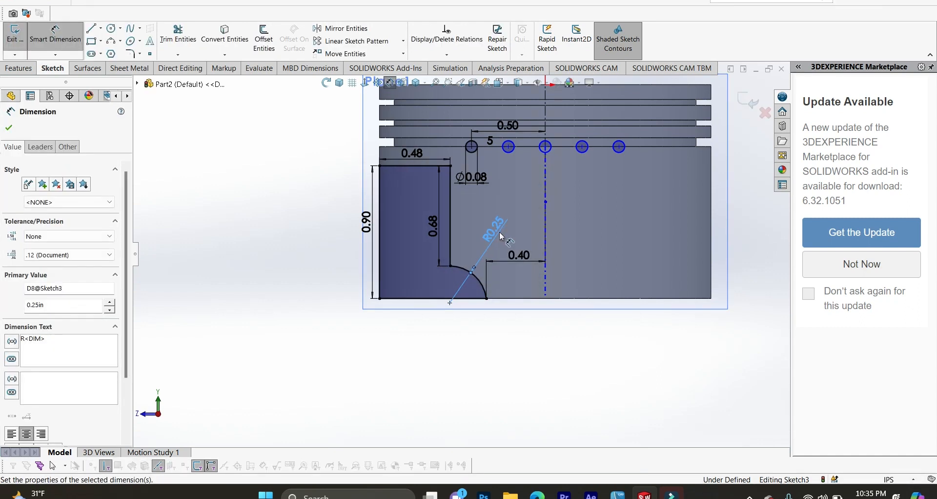
left_click(57, 34)
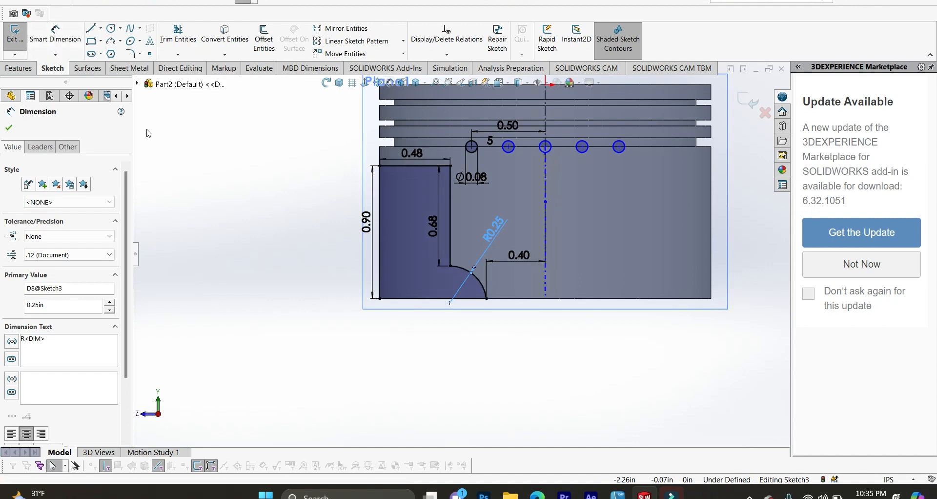
Step: Mirror the left cutout profile, its four lines and arc, about the vertical centerline with Copy enabled
left_click(419, 261)
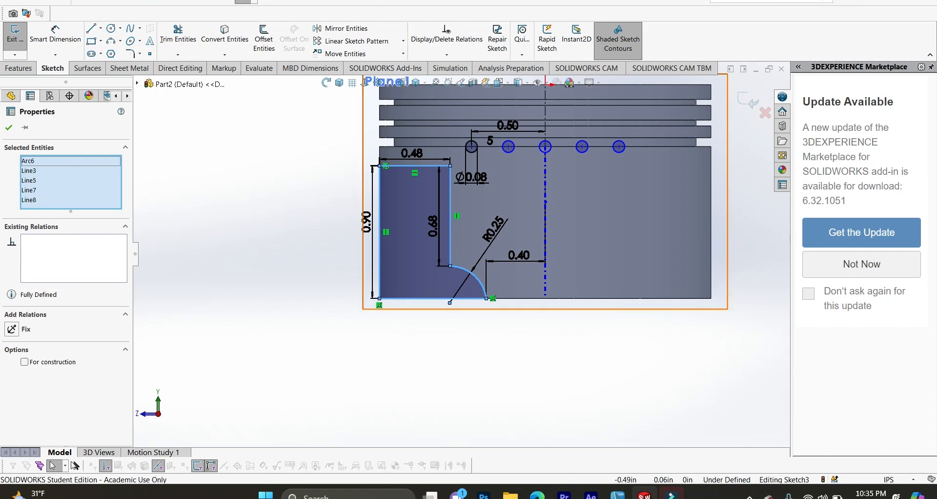
left_click(336, 30)
left_click(42, 308)
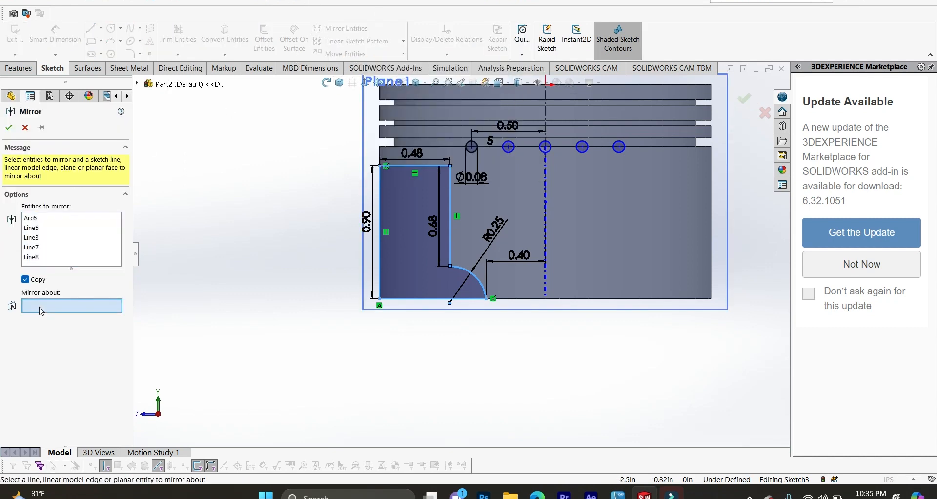
left_click(547, 124)
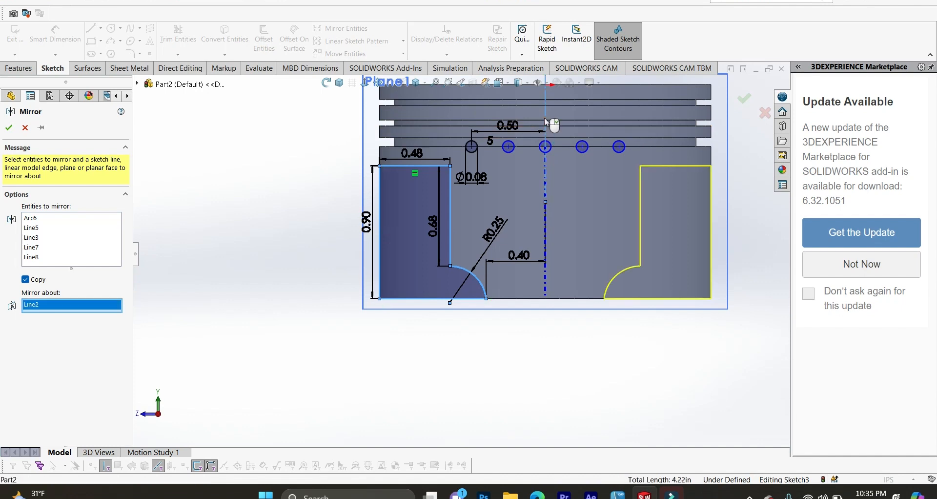
left_click(9, 128)
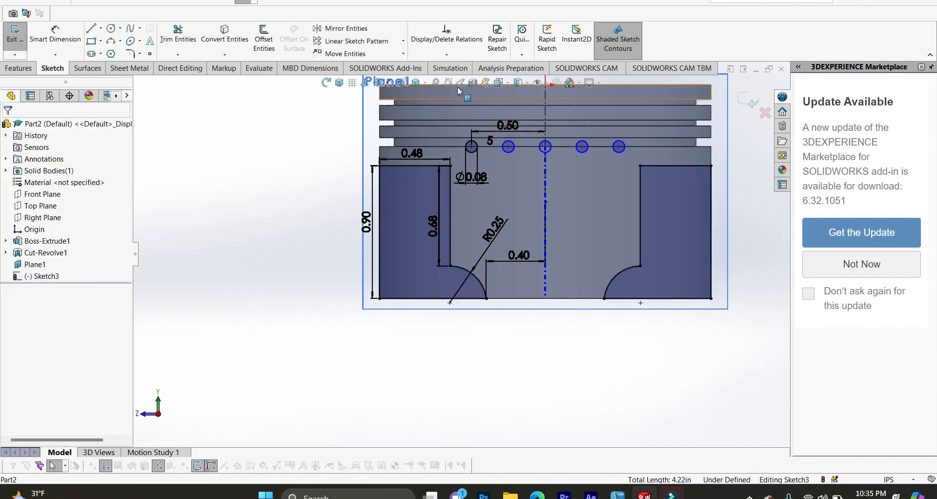
Step: Extrude-cut the five circles and both side profiles Through All the piston, and hide the reference plane
left_click(342, 86)
left_click(16, 69)
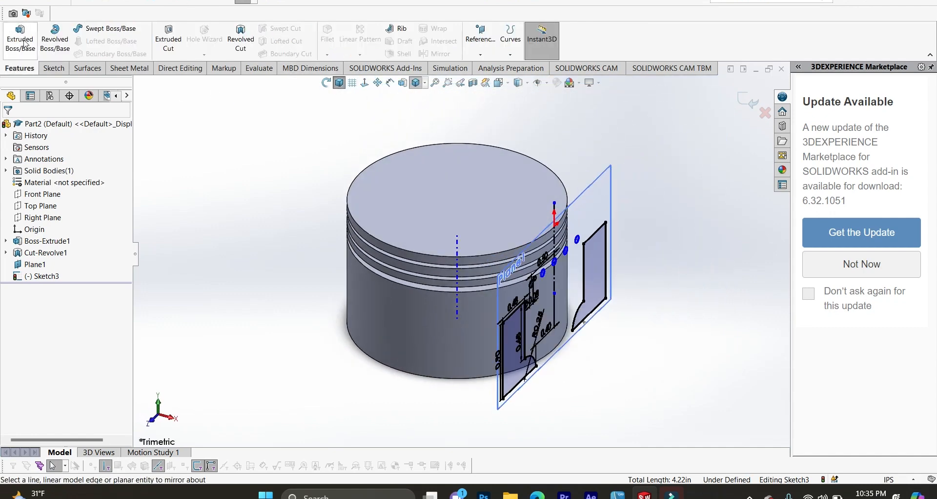
left_click(177, 45)
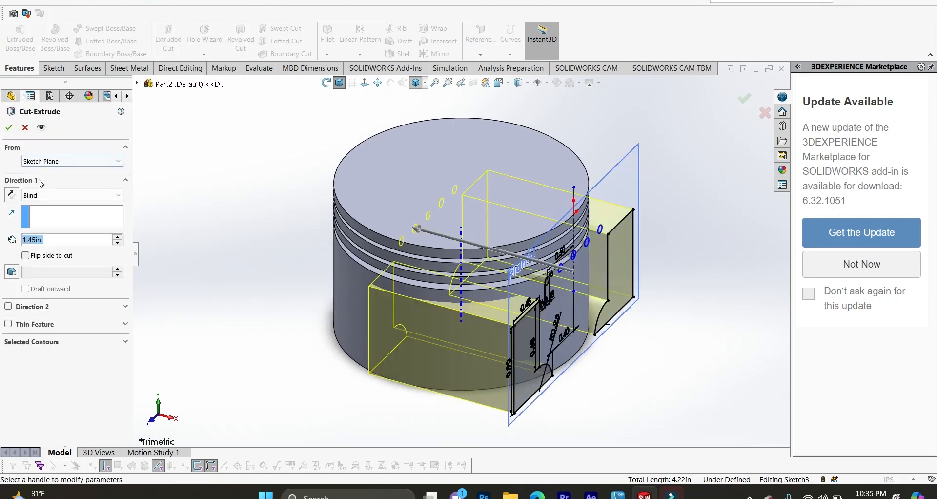
left_click(44, 195)
left_click(44, 214)
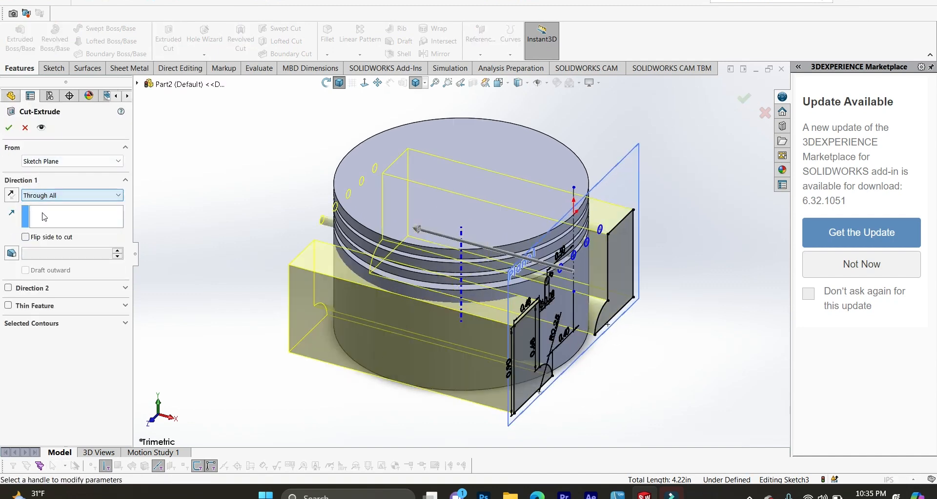
left_click(8, 129)
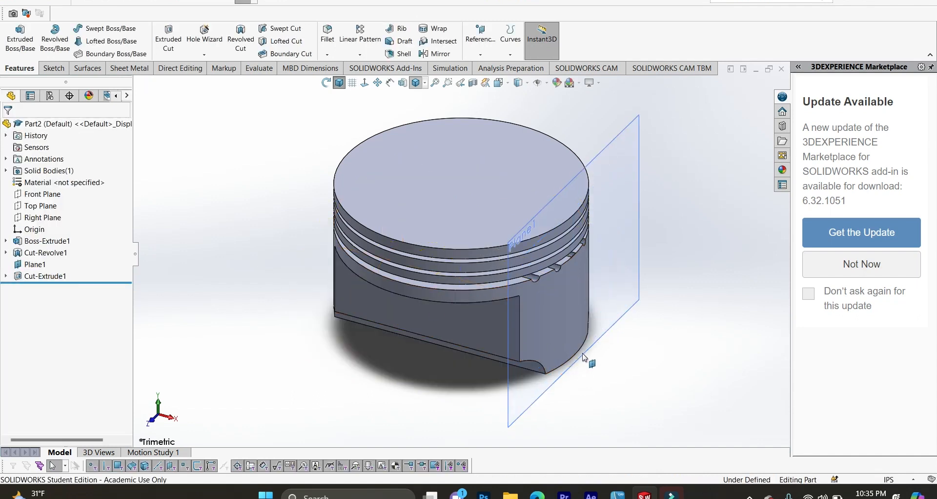
left_click(614, 264)
left_click(667, 233)
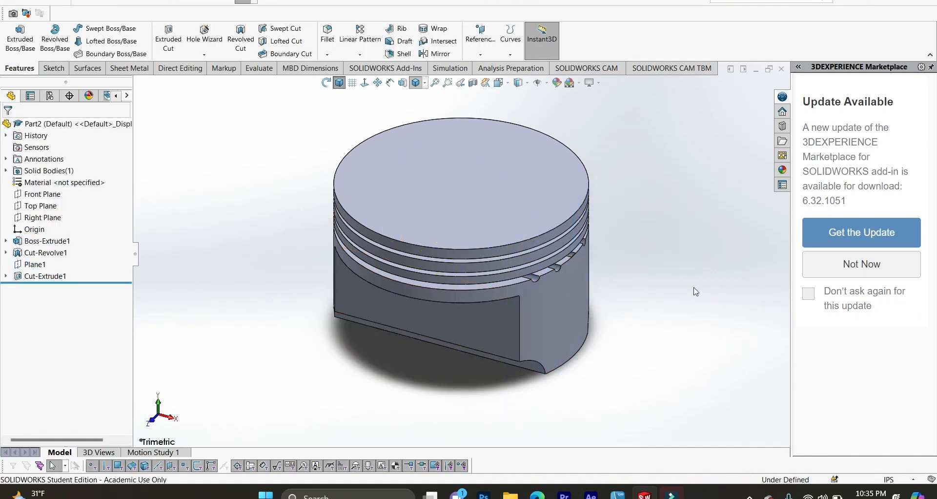
Step: Inspect the piston's side cutouts and holes from below and from the side, and return to the trimetric view
middle_click_drag(665, 334, 552, 243)
scroll(591, 283, "up", 1)
scroll(514, 239, "down", 4)
scroll(545, 313, "up", 5)
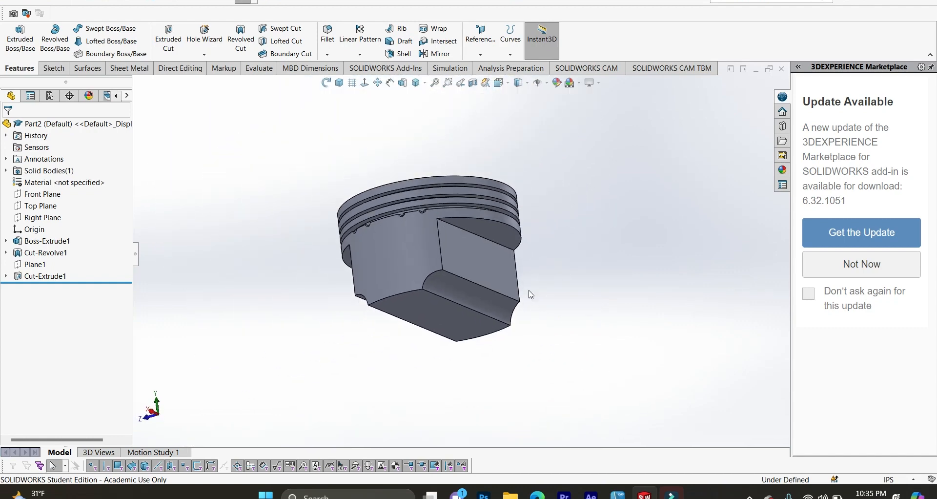
scroll(543, 311, "down", 4)
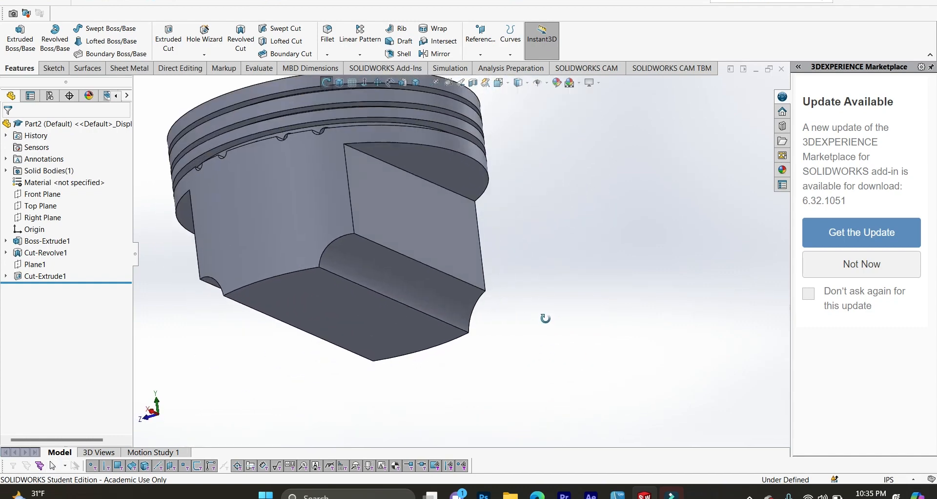
middle_click_drag(544, 318, 523, 320)
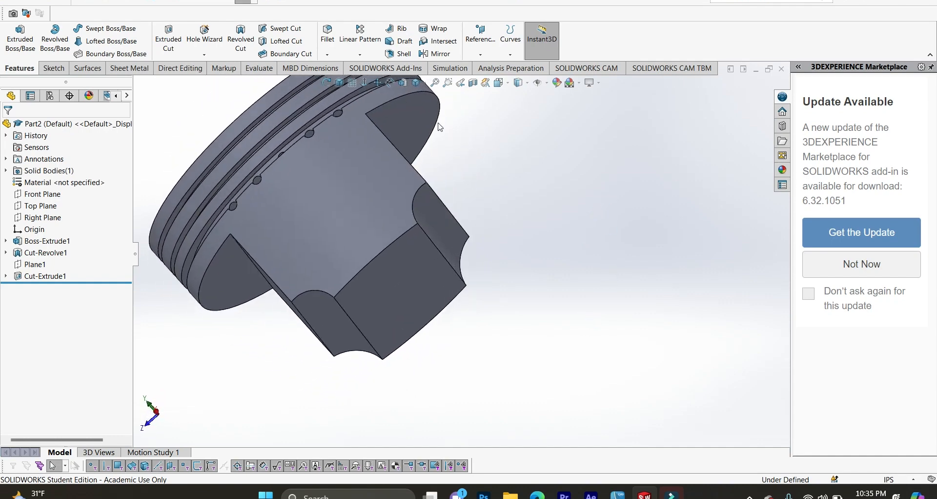
left_click(343, 81)
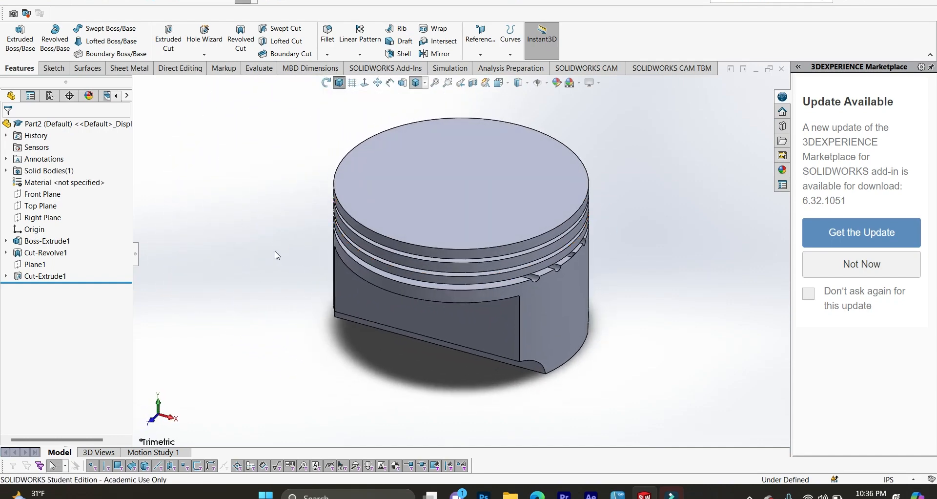
Step: Start a sketch on the flat side cutout face and draw a vertical straight slot about 0.44 in between centers and 0.15 in wide
left_click(350, 295)
left_click(396, 272)
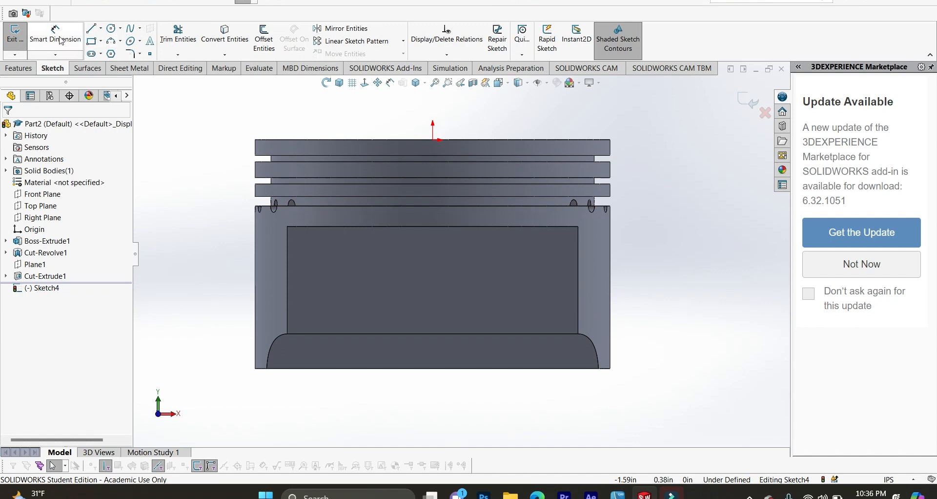
left_click(92, 54)
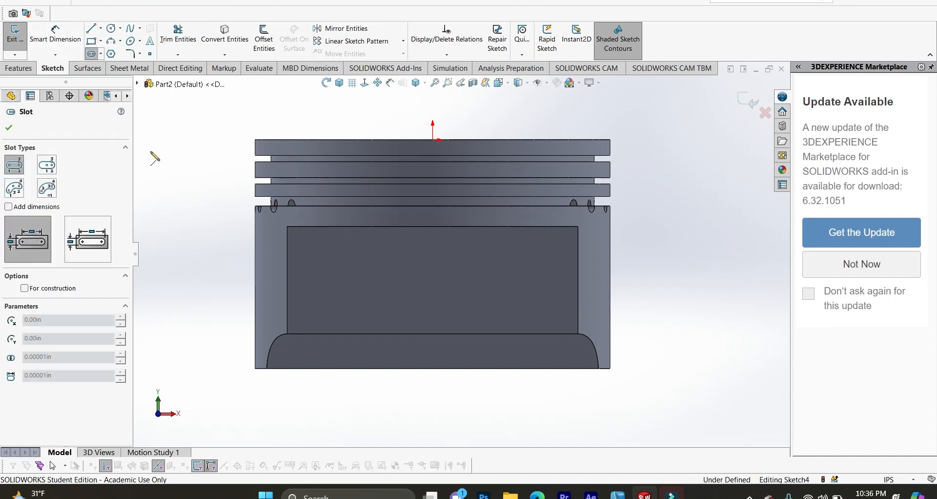
left_click(326, 242)
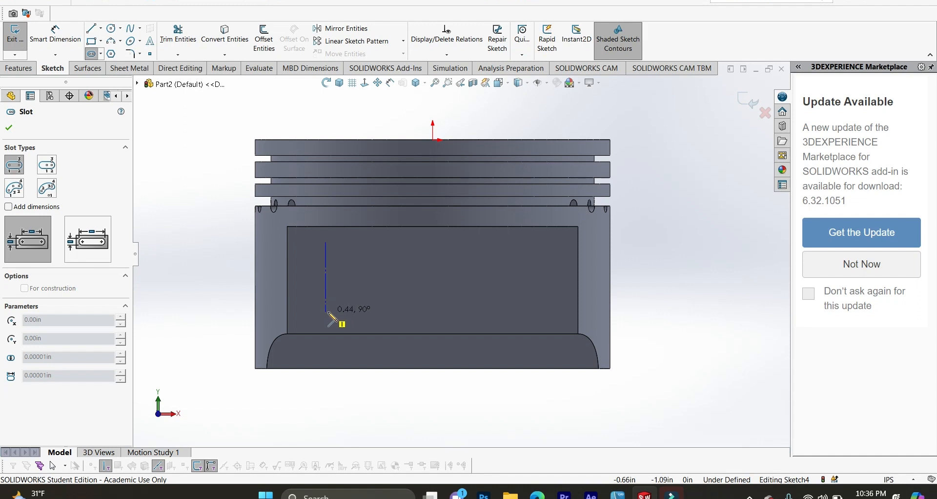
left_click(327, 311)
left_click(338, 313)
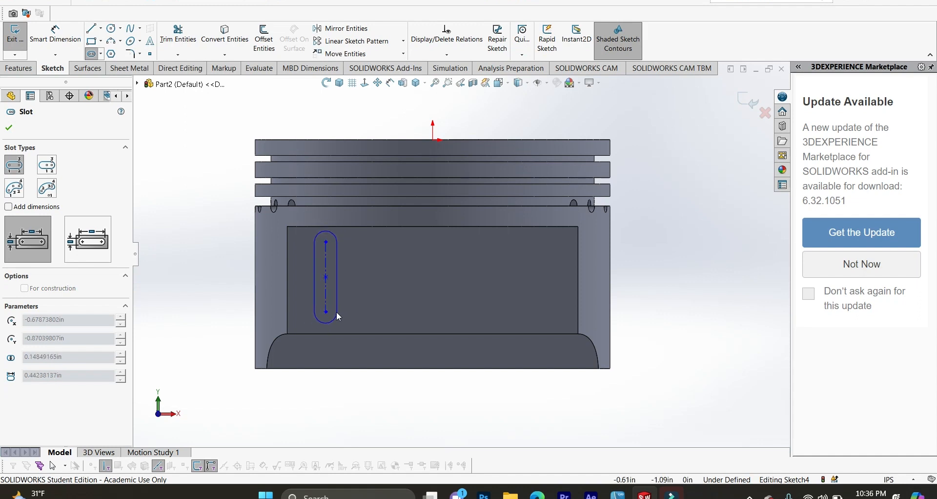
left_click(338, 313)
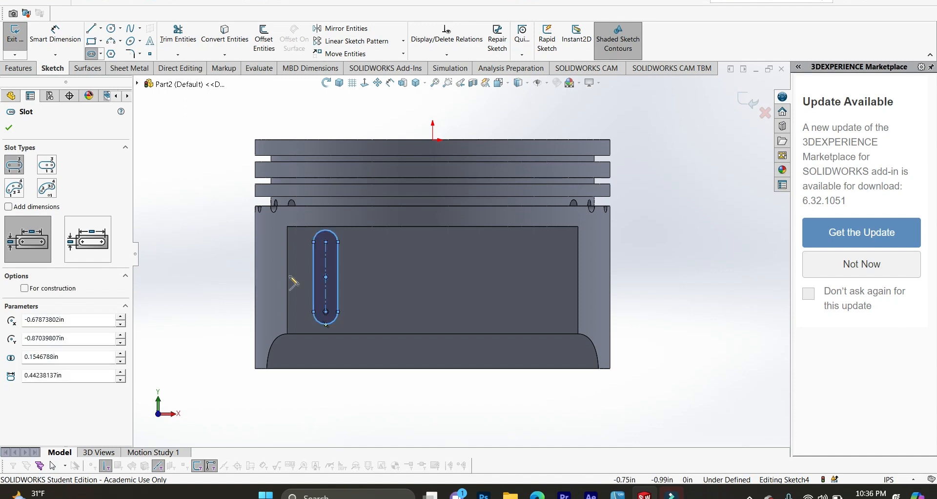
Step: Dimension the slot's width between its two straight sides and set it to 0.2 in
right_click_drag(339, 313, 288, 208)
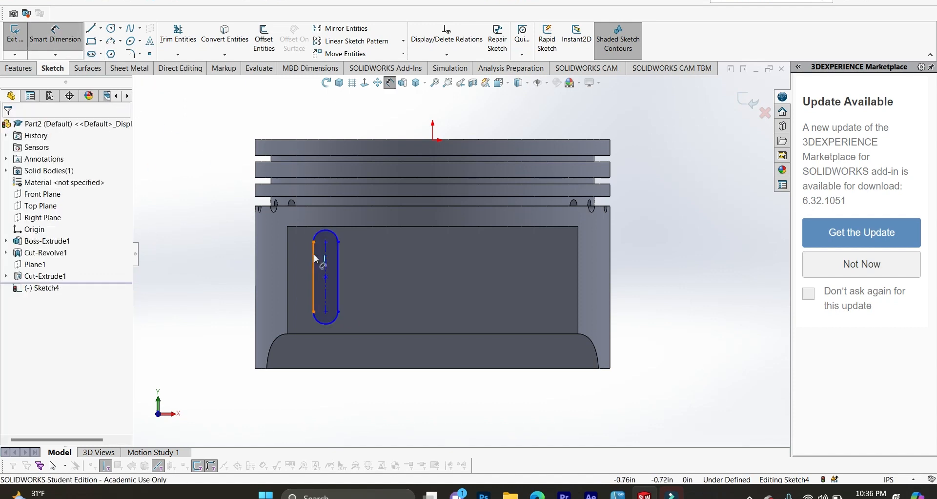
left_click(315, 280)
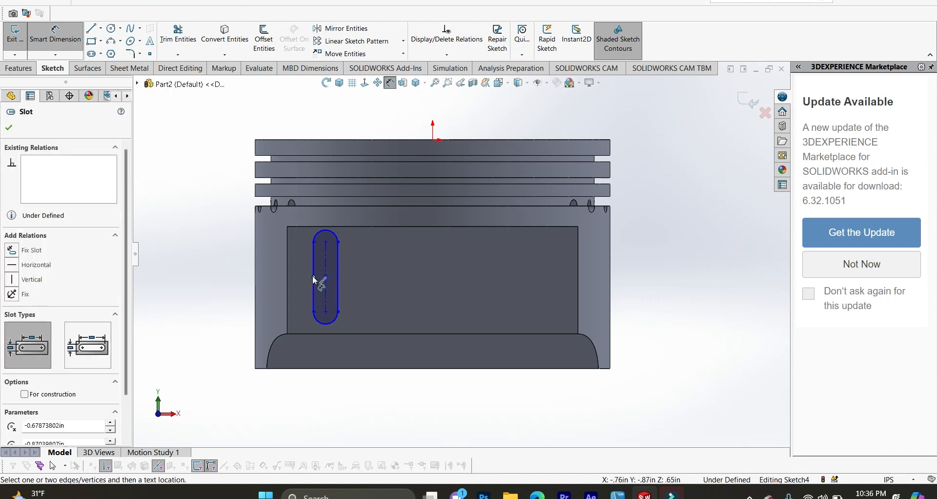
left_click(339, 281)
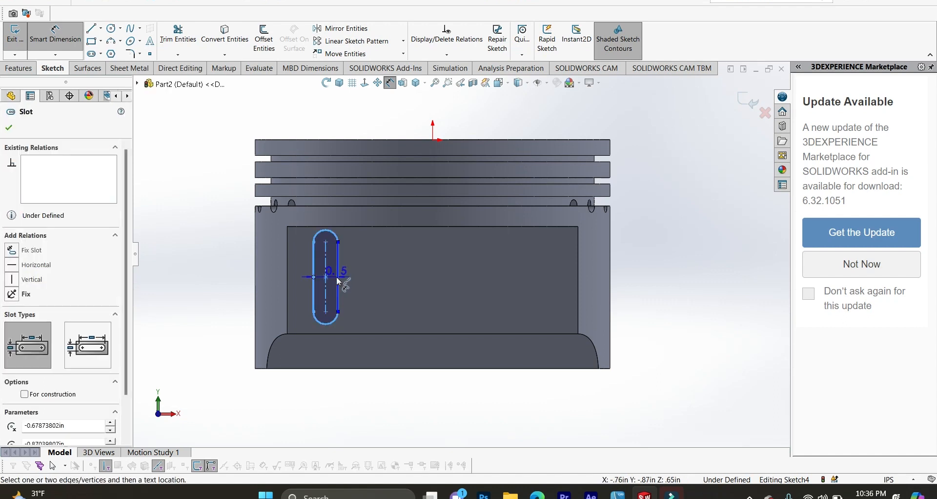
left_click(323, 344)
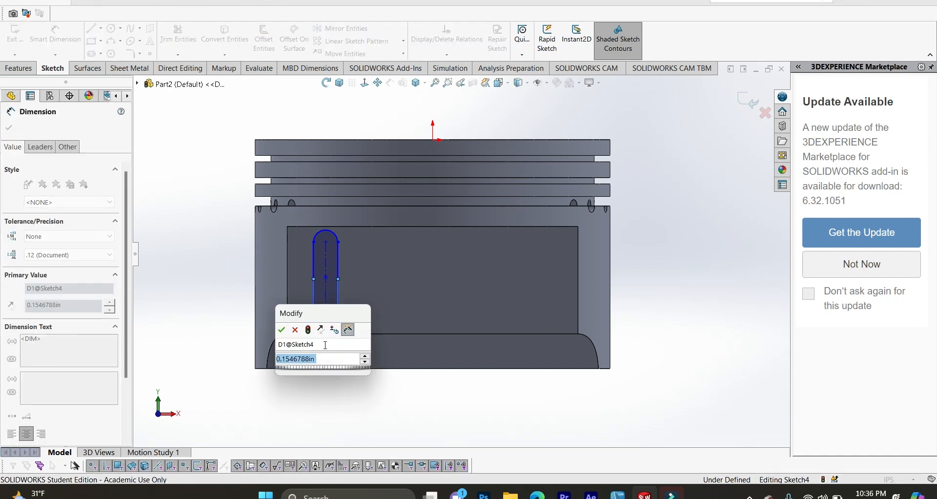
key("BackSpace")
type(".2")
key("Return")
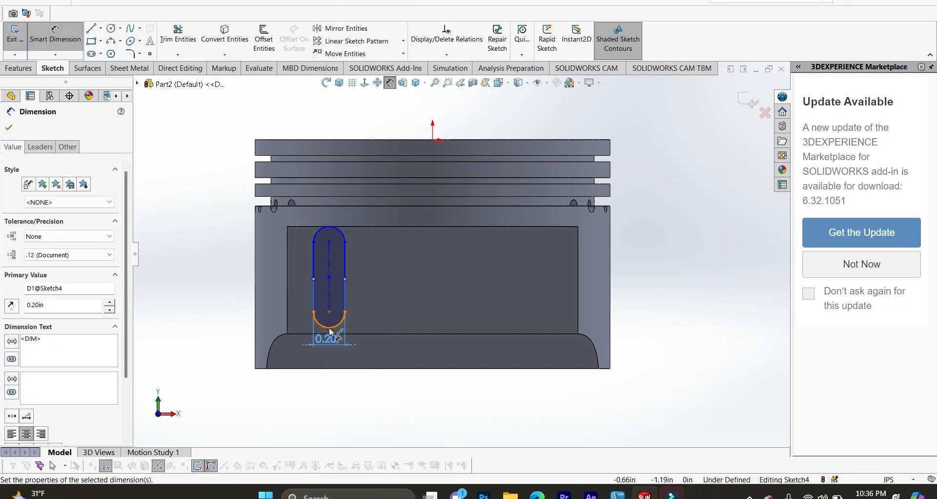
Step: Dimension the slot's overall height between its arc ends and set it to 0.45 in
left_click(334, 301)
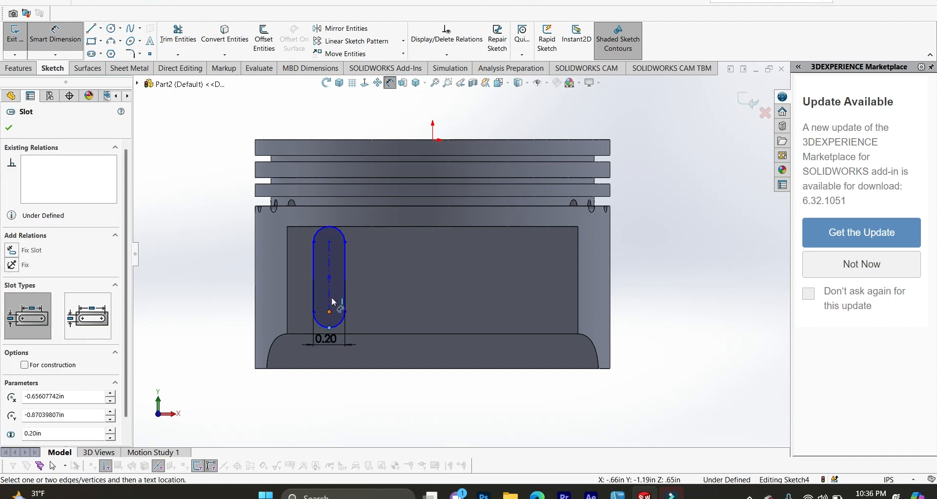
left_click(329, 227)
left_click(303, 275)
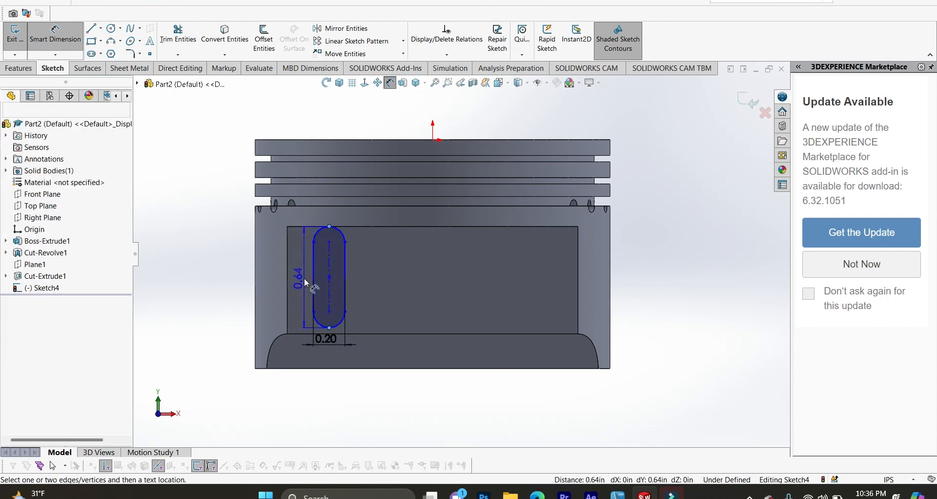
type(".4")
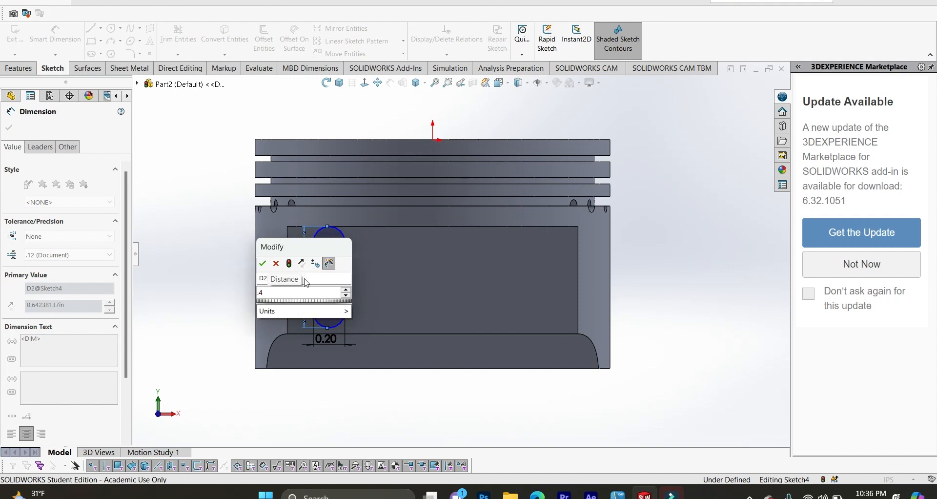
type("655")
key("Return")
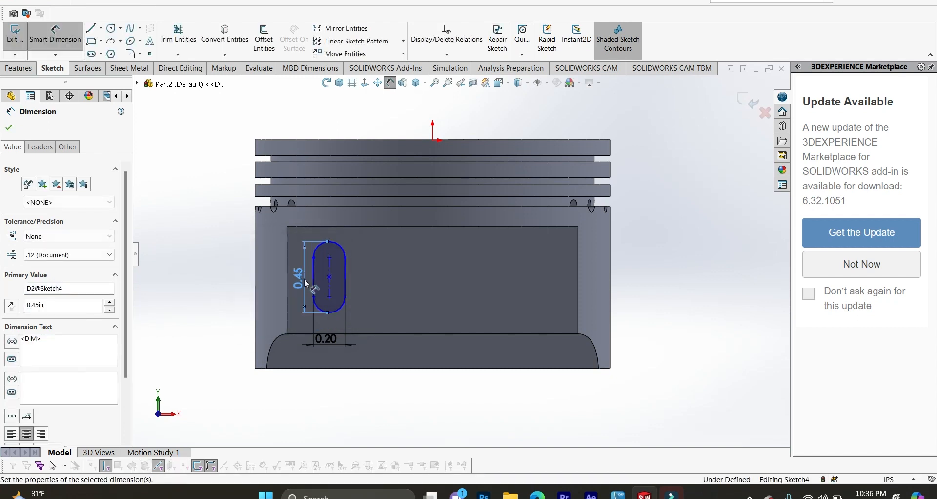
Step: Dimension the distance from the slot's lower arc end to the flat face's bottom edge and set it to 0.13 in
scroll(340, 316, "down", 4)
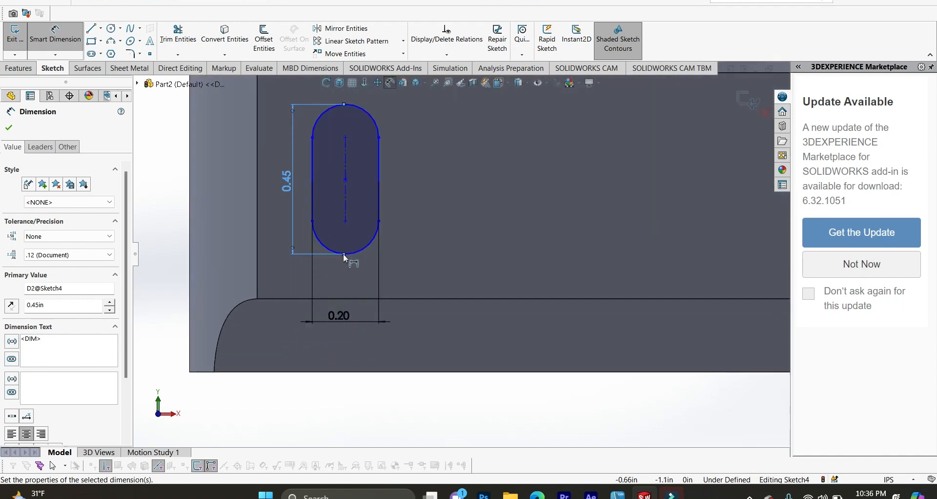
scroll(343, 253, "down", 3)
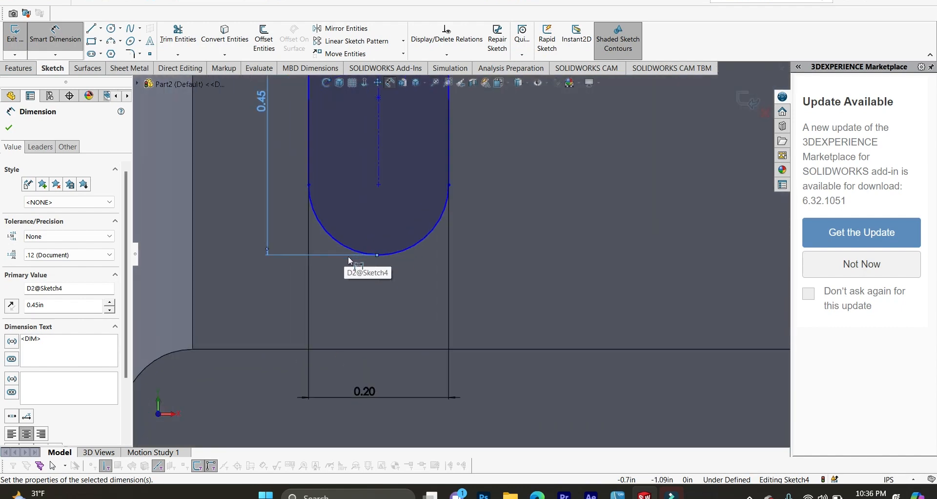
left_click(484, 265)
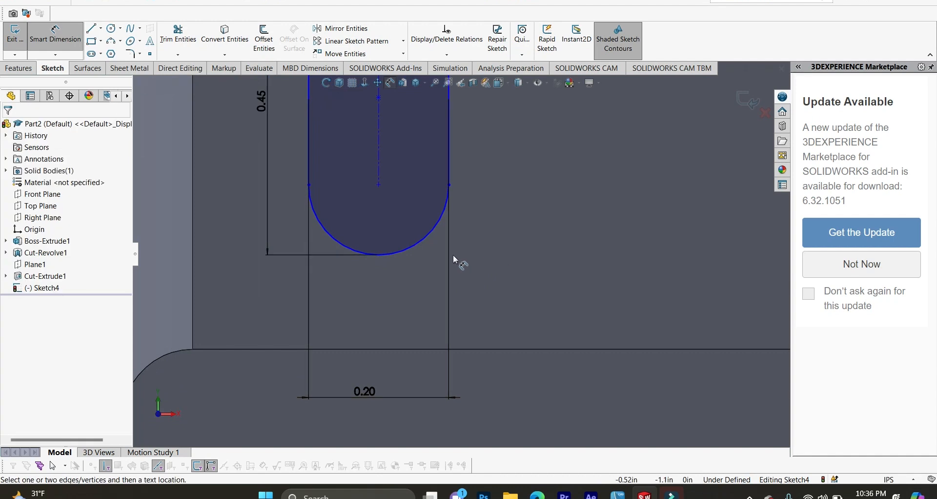
left_click(381, 259)
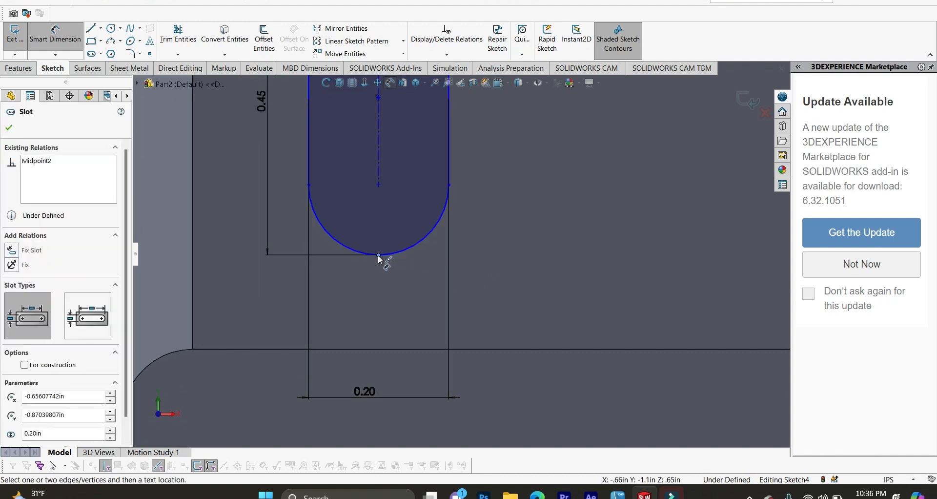
left_click(384, 350)
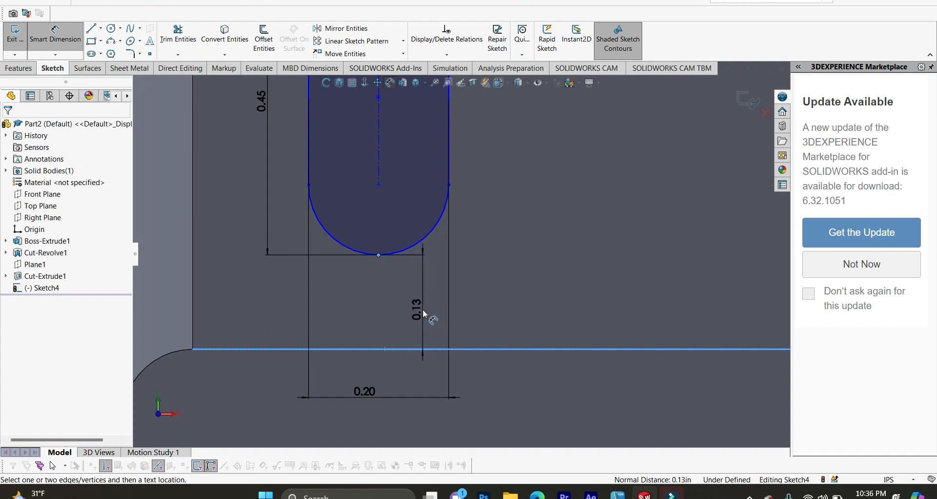
left_click(422, 309)
key("BackSpace")
type(".13")
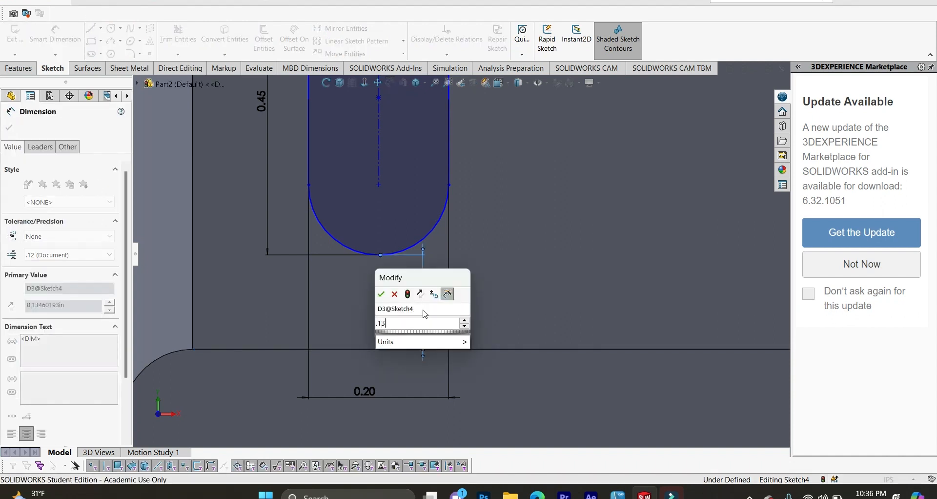
key("Return")
Step: Dimension the horizontal distance from the slot's outer straight side to the flat face's nearest vertical edge and set it to 0.15 in
scroll(359, 210, "up", 4)
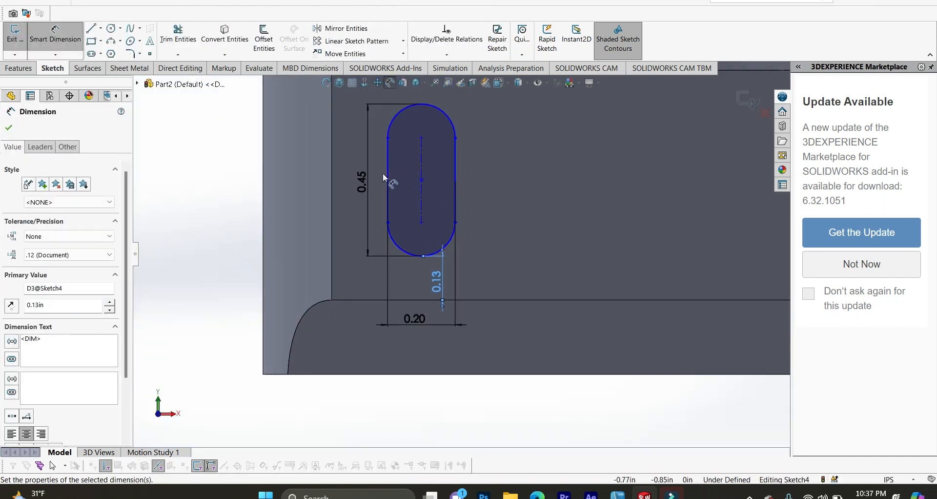
left_click(389, 184)
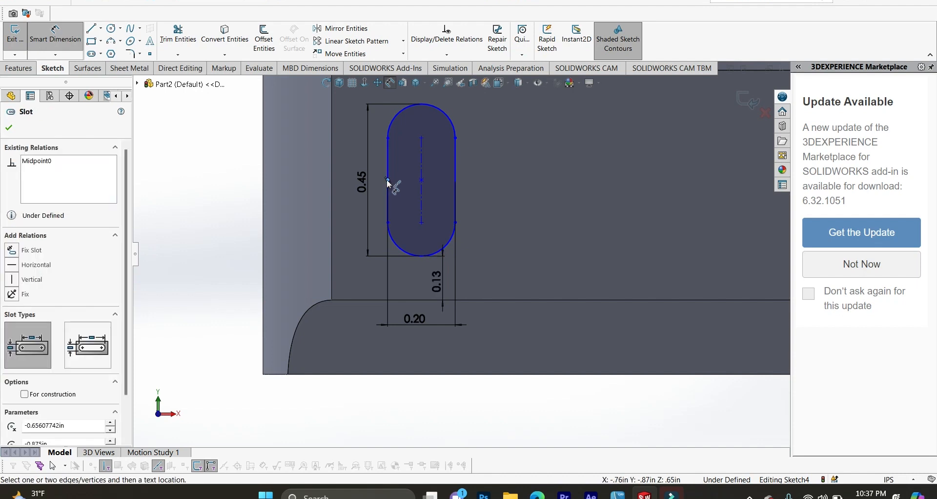
left_click(334, 208)
left_click(358, 323)
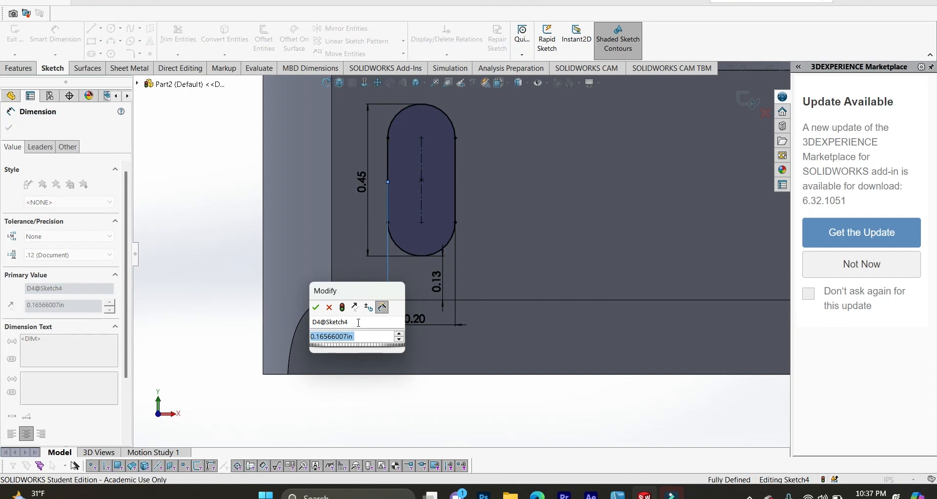
type("0.15")
key("Return")
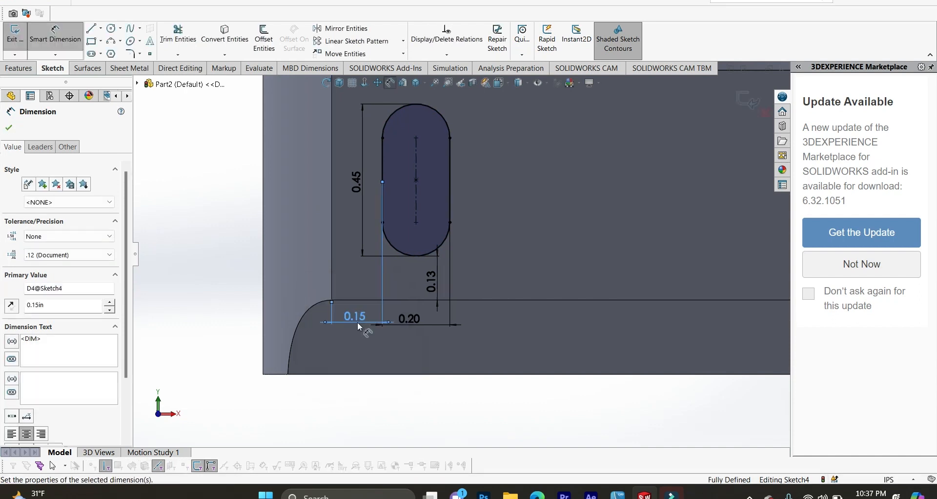
Step: Draw a vertical centerline in line with the origin, running from above the piston's crown to below its bottom edge
scroll(440, 220, "up", 1)
scroll(546, 187, "up", 3)
scroll(522, 137, "up", 2)
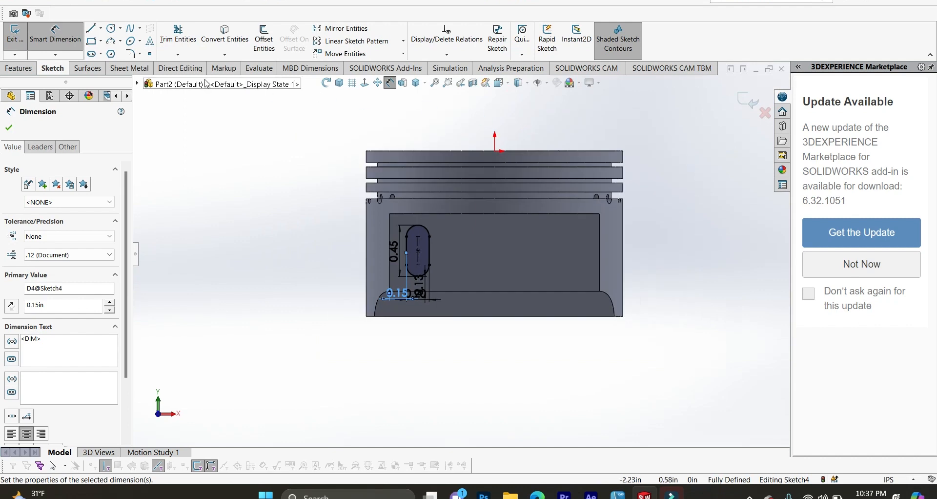
left_click(101, 28)
left_click(110, 45)
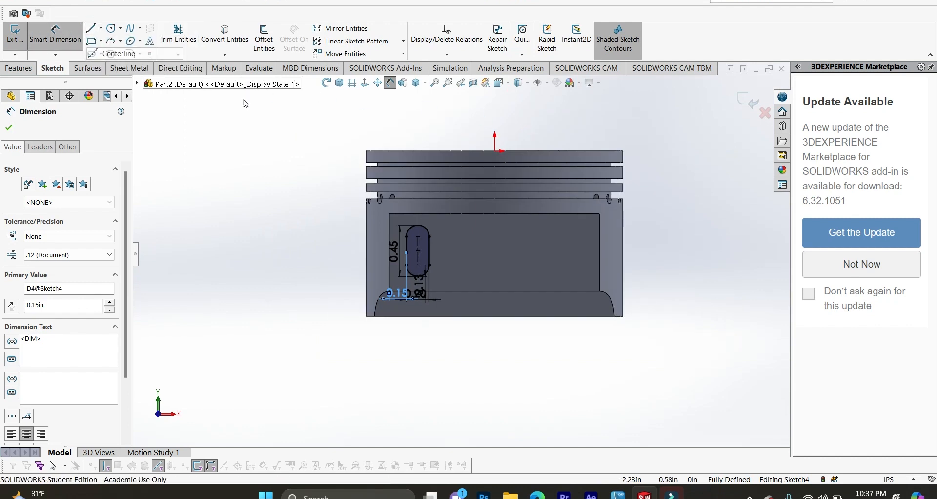
left_click(494, 101)
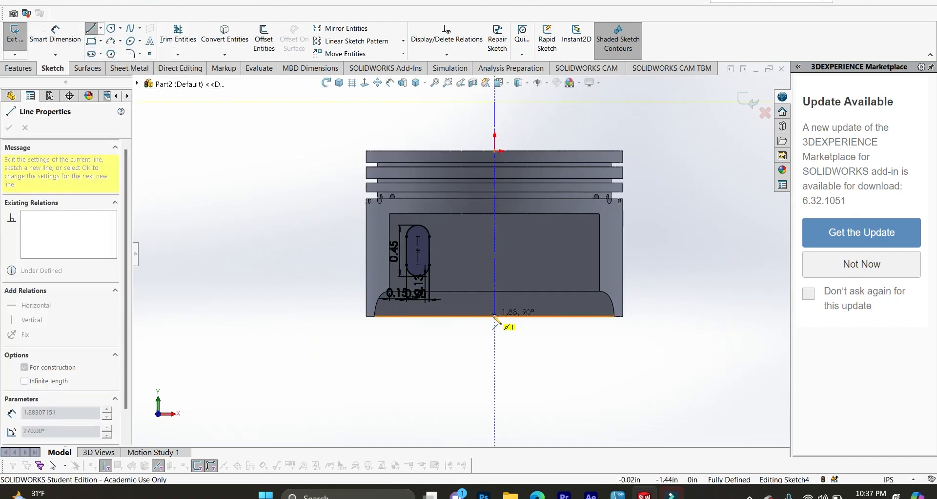
left_click(494, 339)
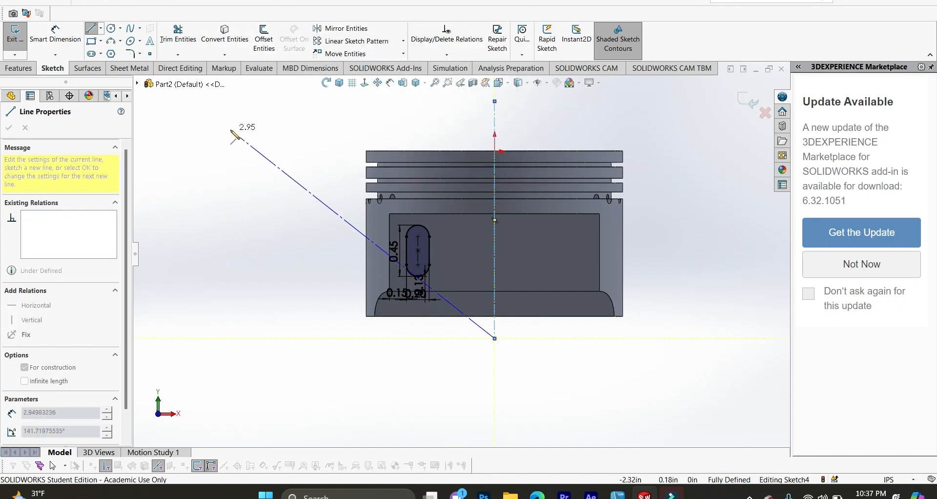
key("Escape")
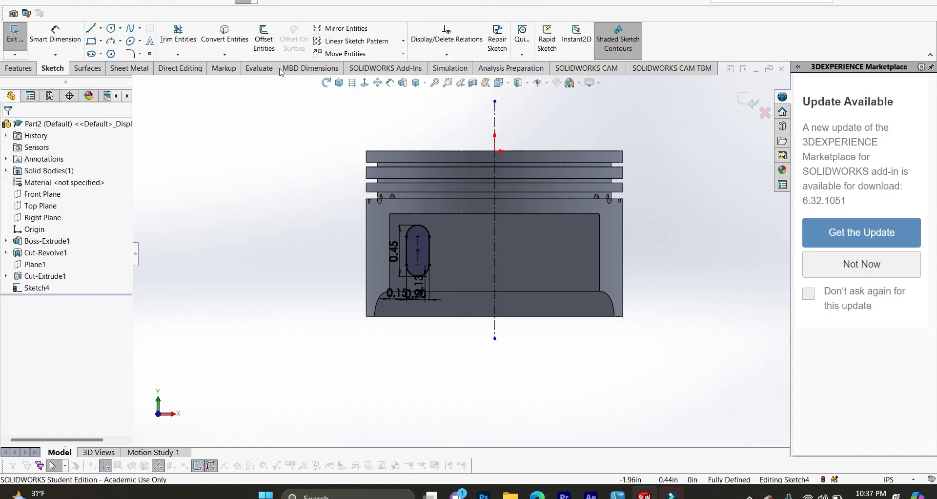
Step: Mirror the slot about the vertical centerline, keeping the original, to place a second slot on the flat face
left_click(341, 28)
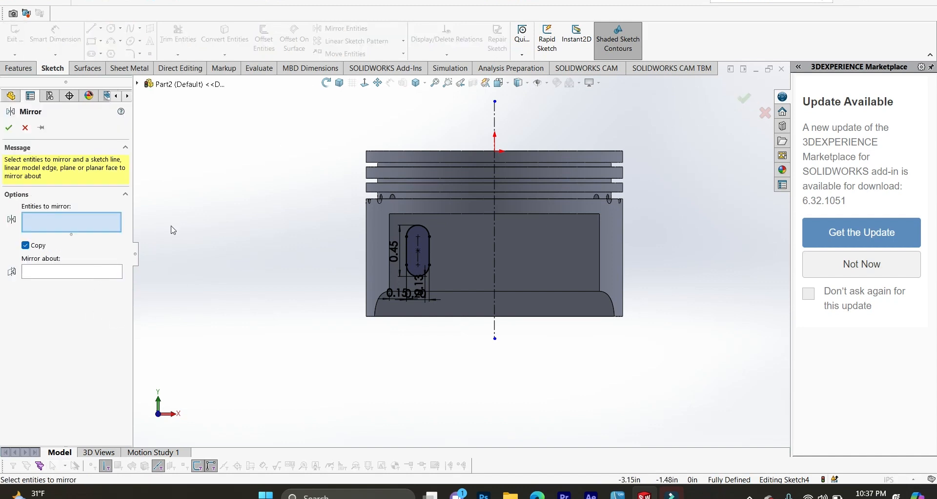
left_click(425, 256)
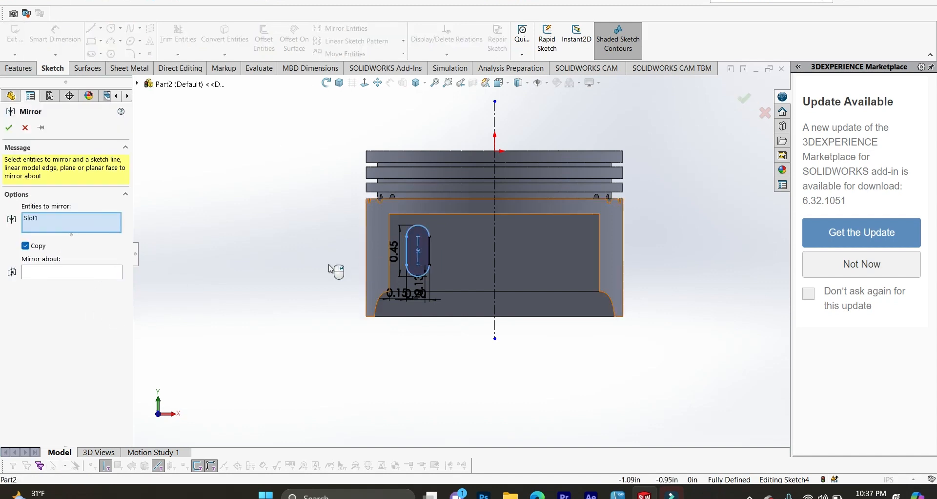
left_click(72, 275)
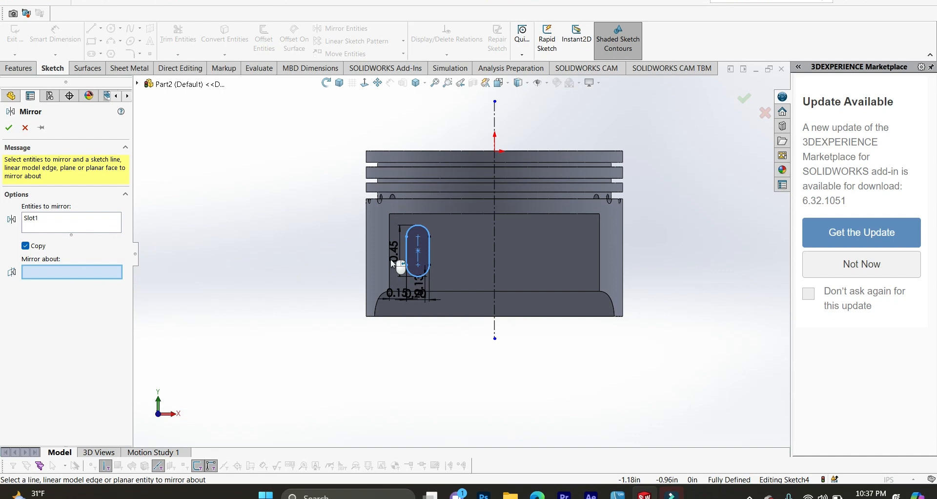
left_click(497, 238)
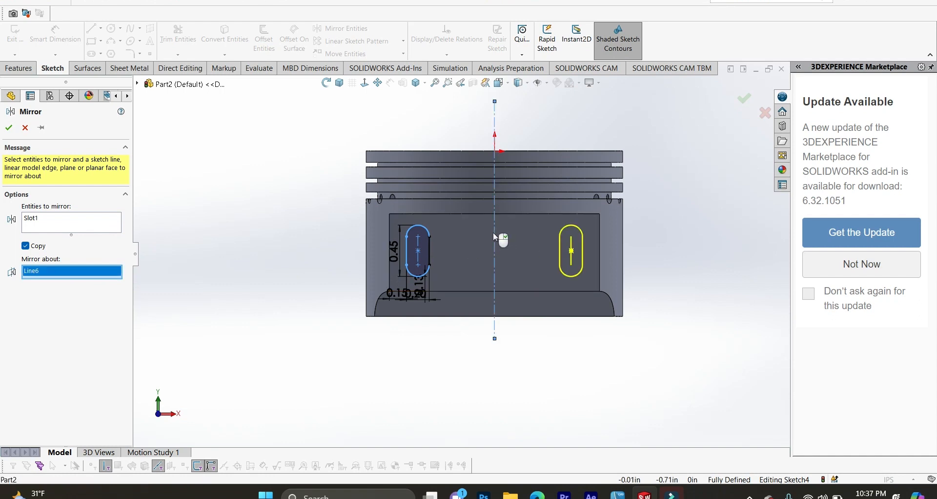
left_click(9, 129)
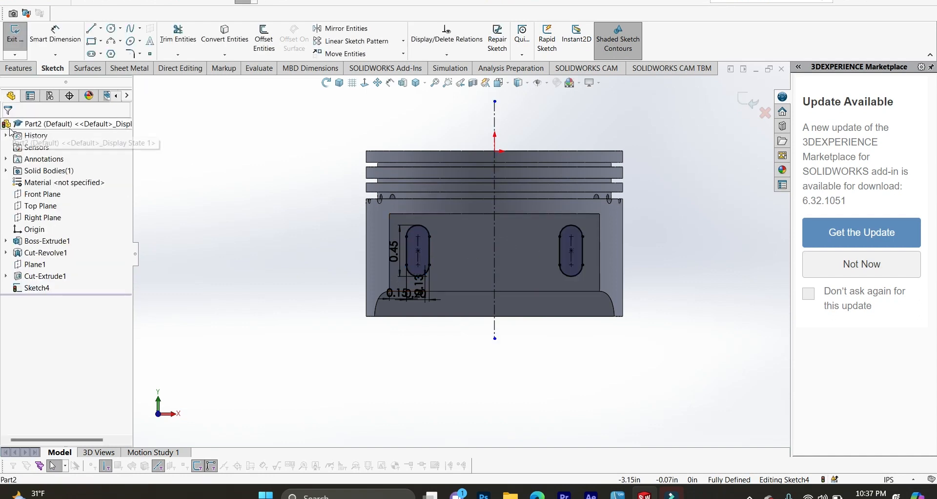
Step: Cut both slots through the whole piston with an Extruded Cut set to Through All
left_click(340, 83)
left_click(19, 68)
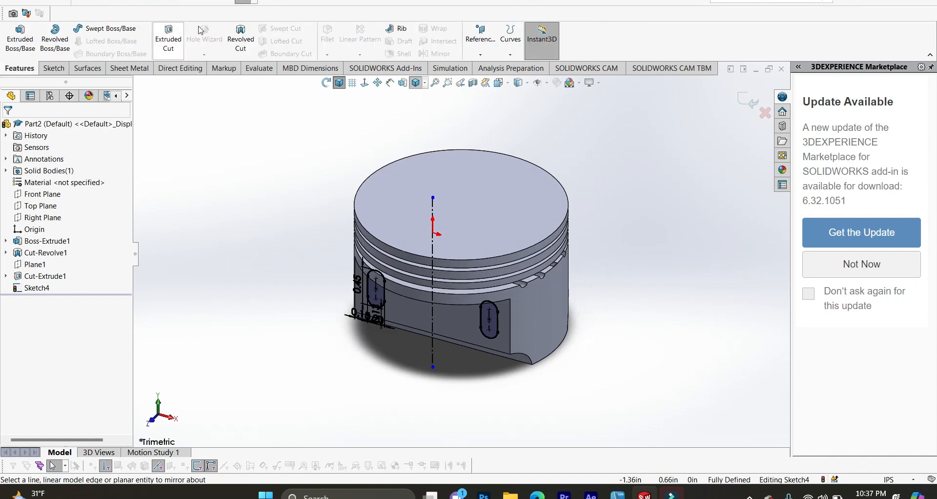
left_click(161, 43)
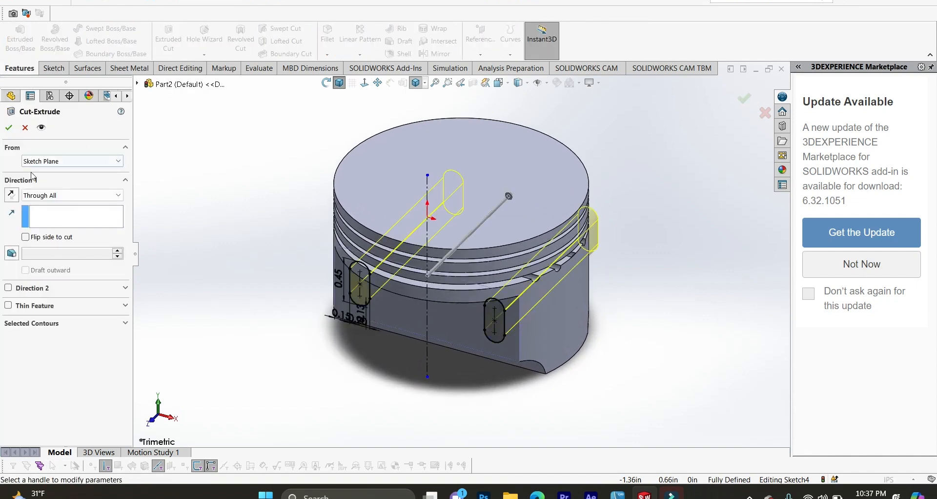
left_click(10, 129)
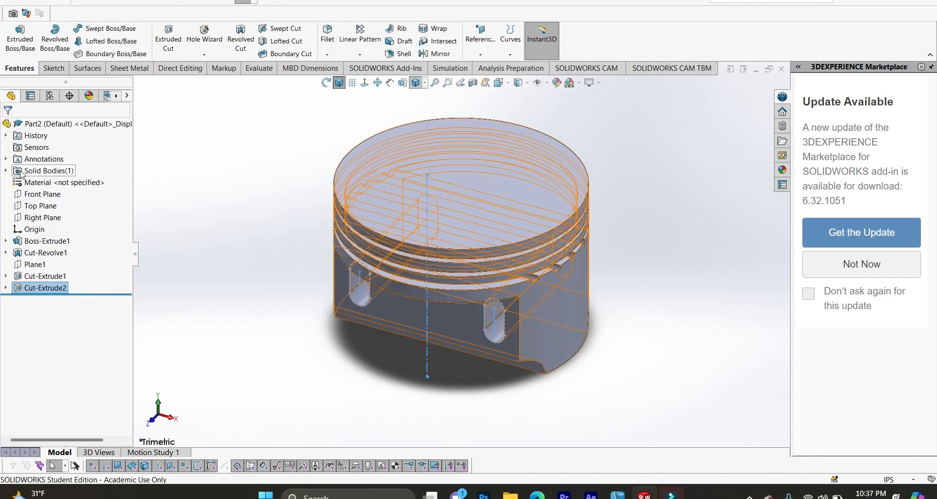
left_click(346, 306)
left_click(304, 352)
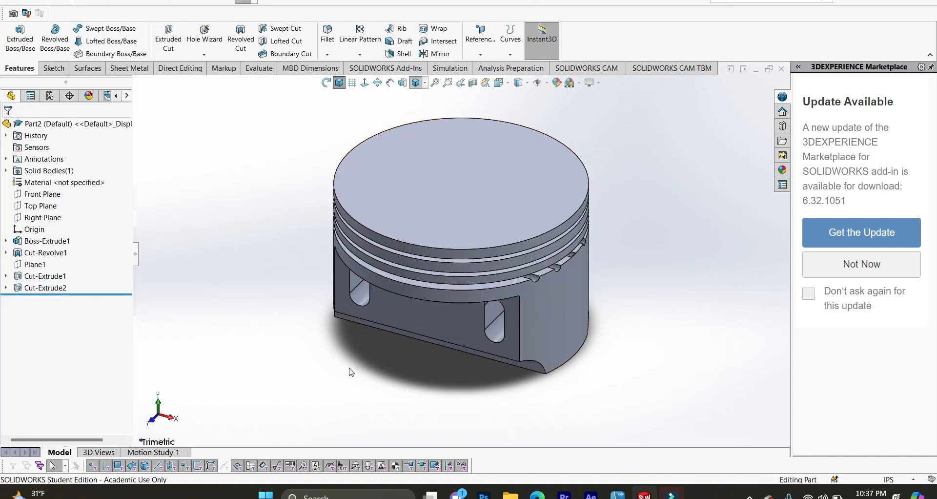
Step: Start a sketch on the piston's bottom face and draw a horizontal centerline about 3.15 in long through the origin
middle_click_drag(351, 373, 329, 197)
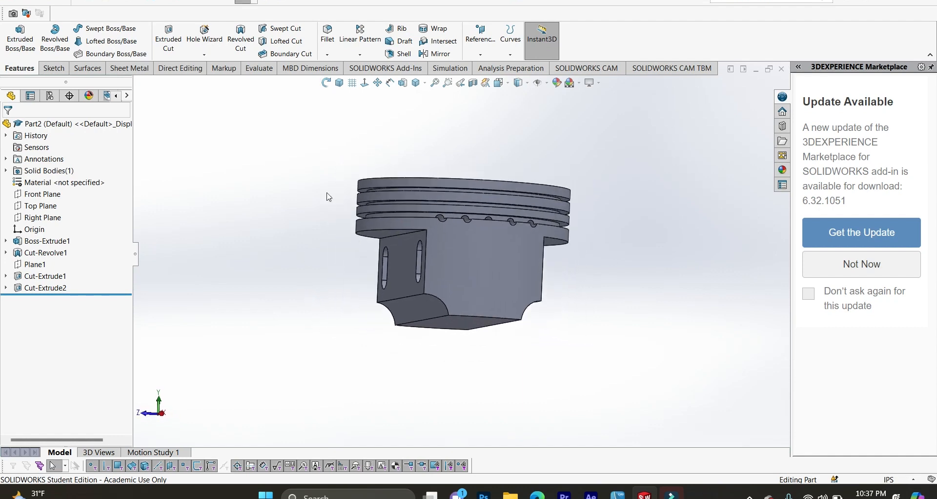
left_click(340, 83)
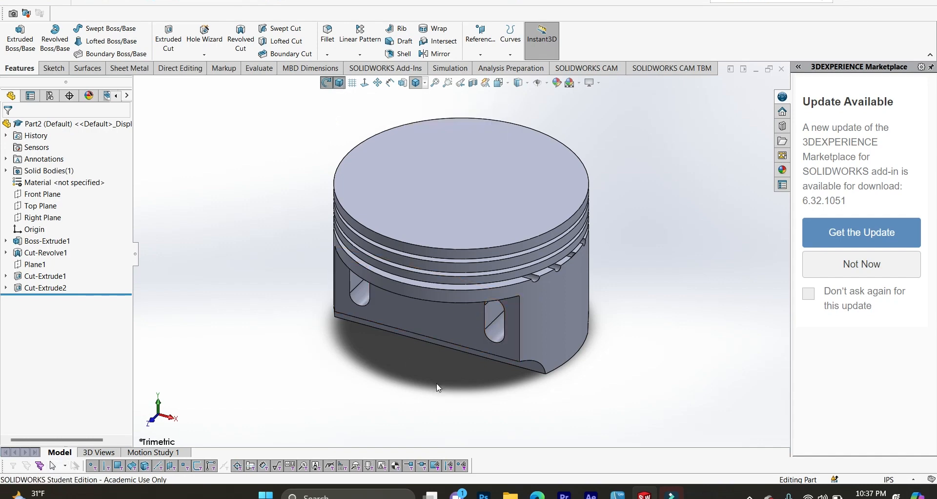
middle_click_drag(439, 385, 465, 280)
left_click(465, 280)
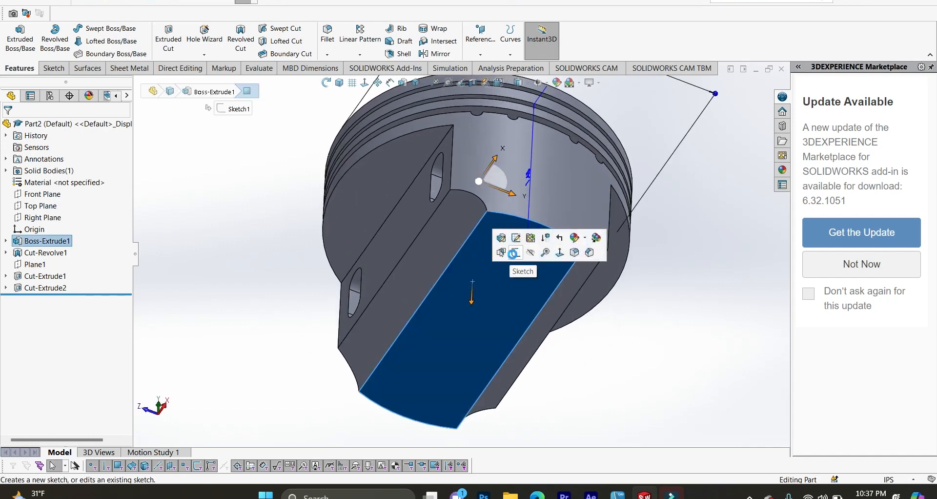
left_click(513, 251)
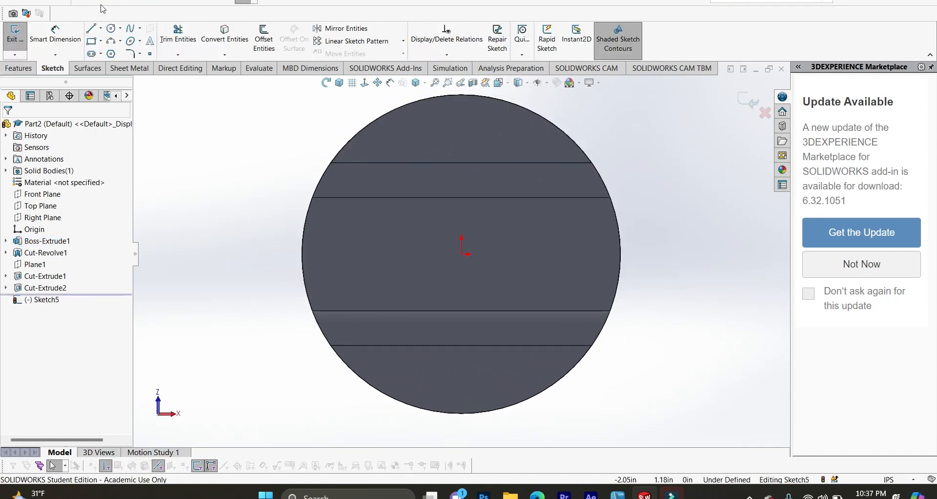
left_click(102, 30)
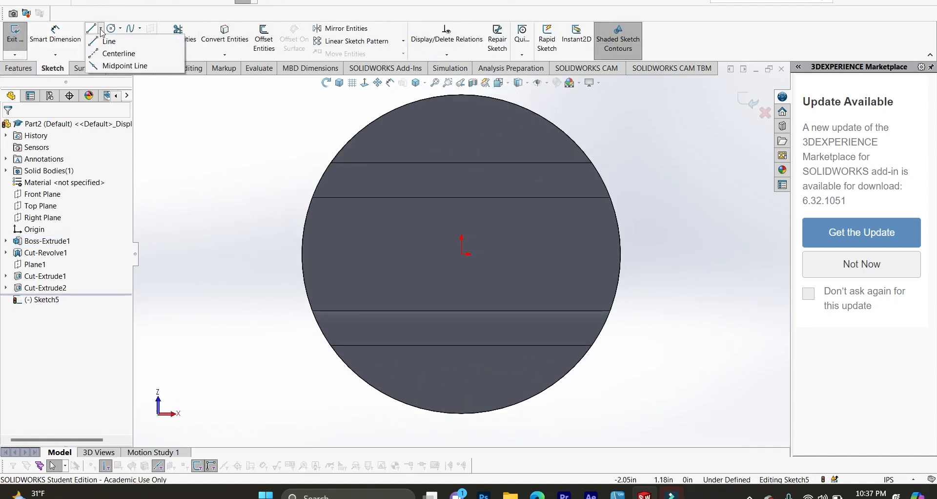
left_click(105, 52)
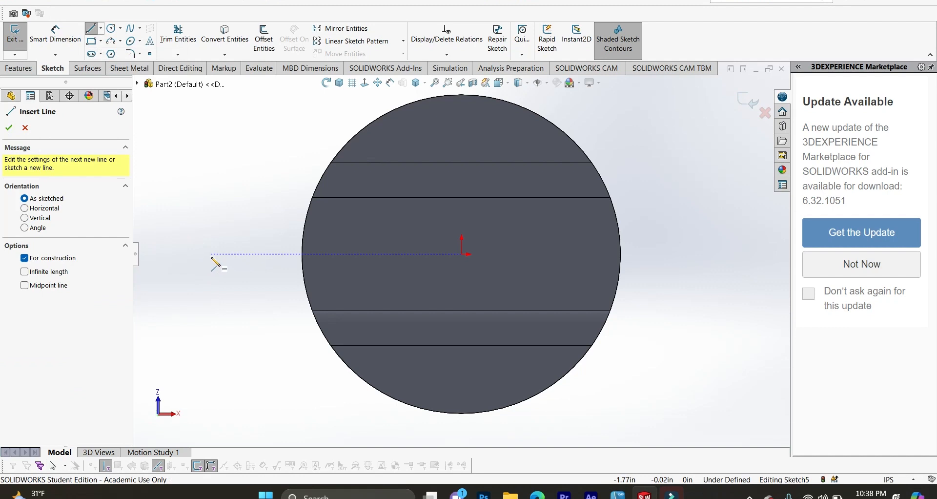
left_click(211, 254)
left_click(659, 254)
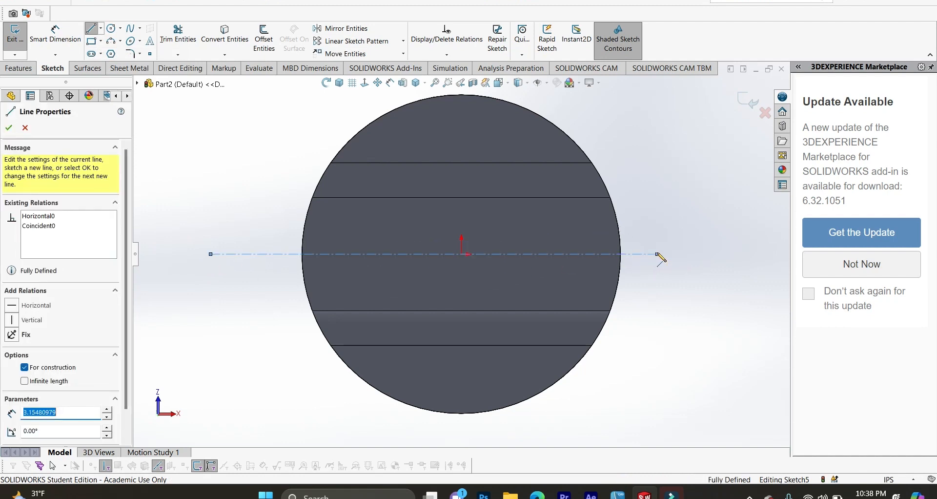
key("Escape")
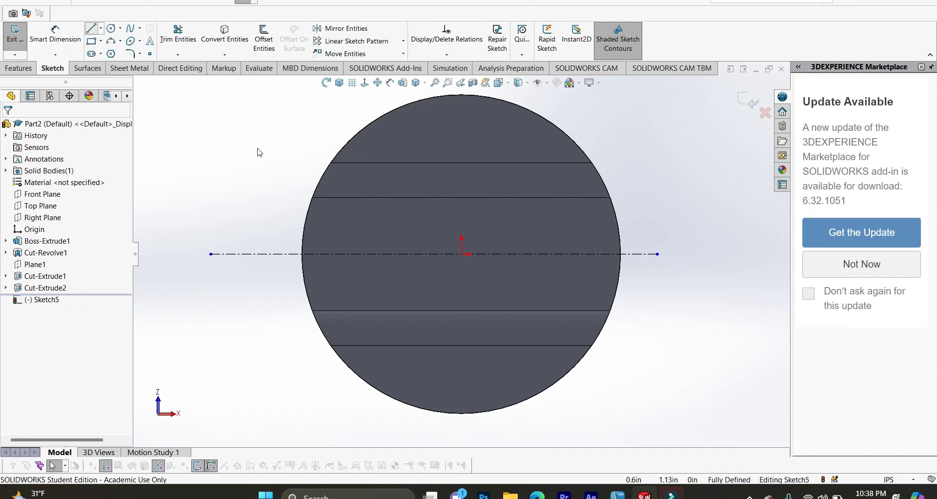
Step: Sketch a horizontal line about 1.16 in long above the centerline and dimension its length to 1.75 in
left_click(384, 179)
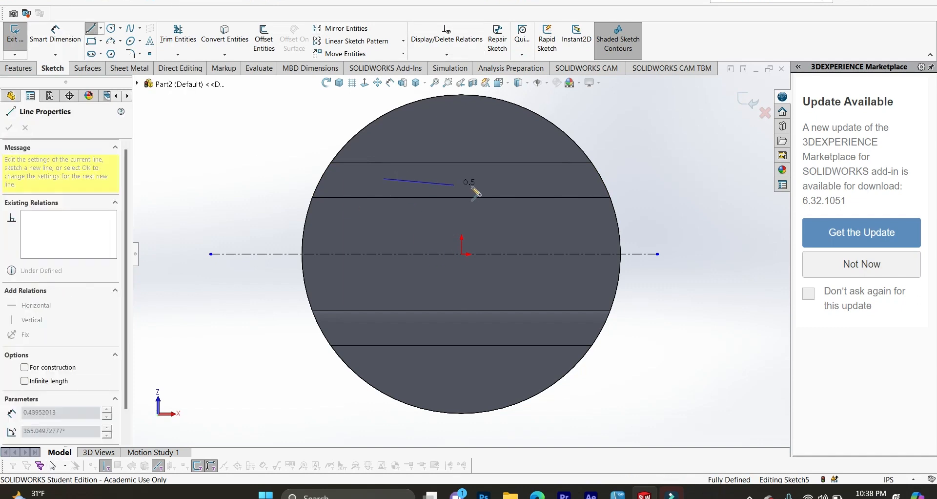
left_click(548, 179)
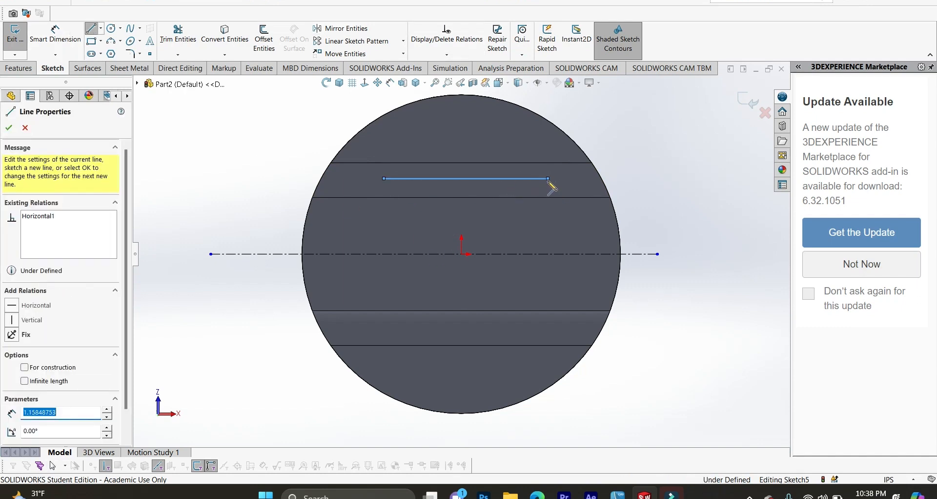
left_click(56, 34)
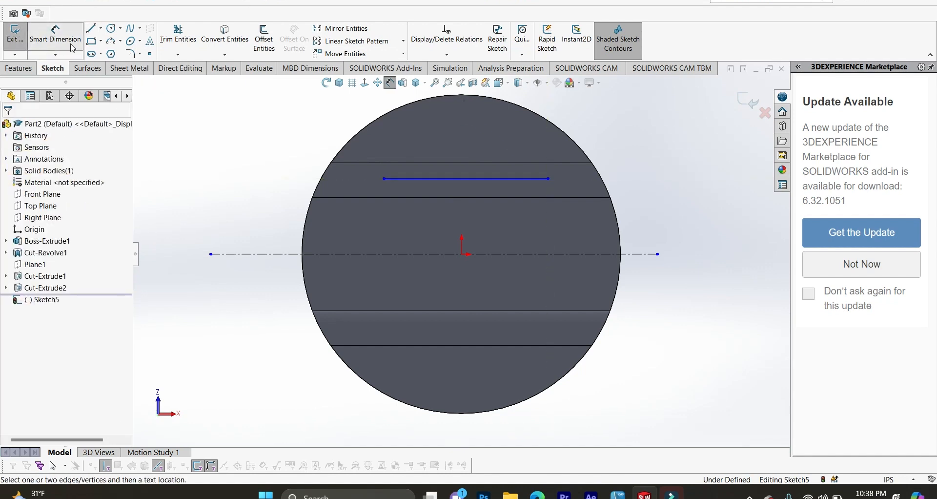
left_click(432, 178)
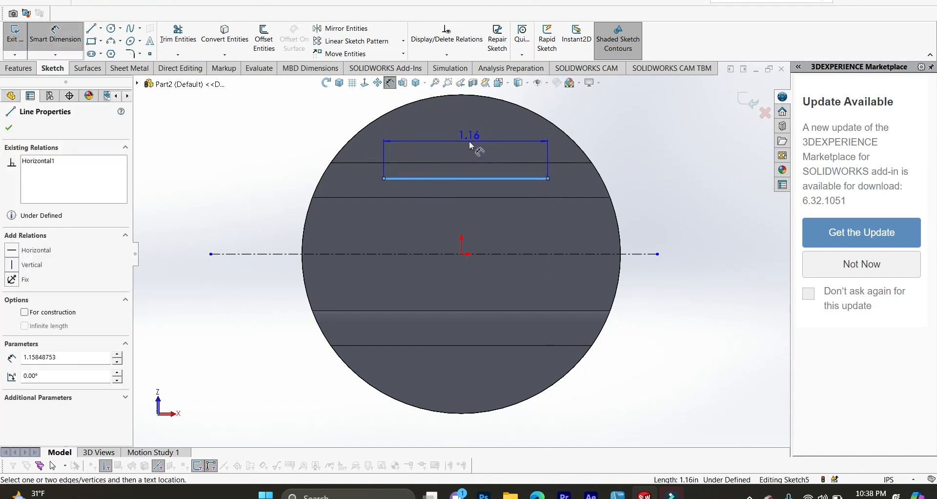
left_click(470, 142)
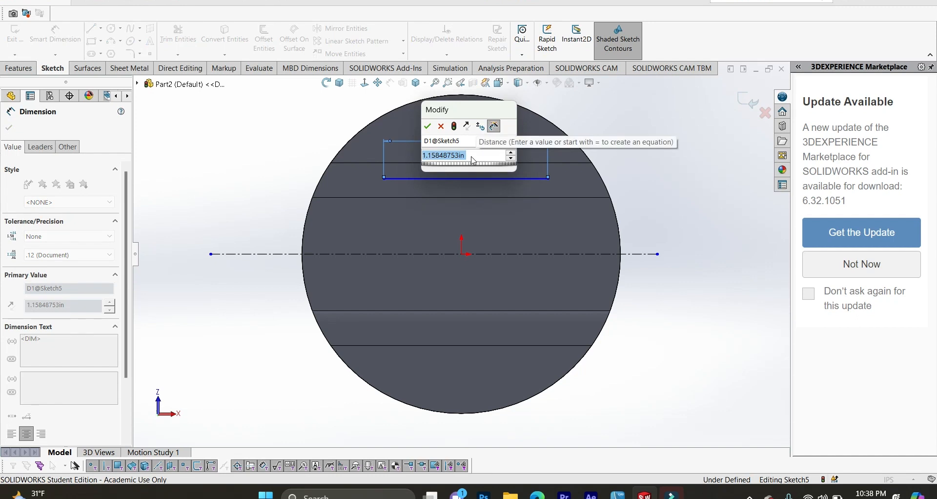
type("1.75")
key("Return")
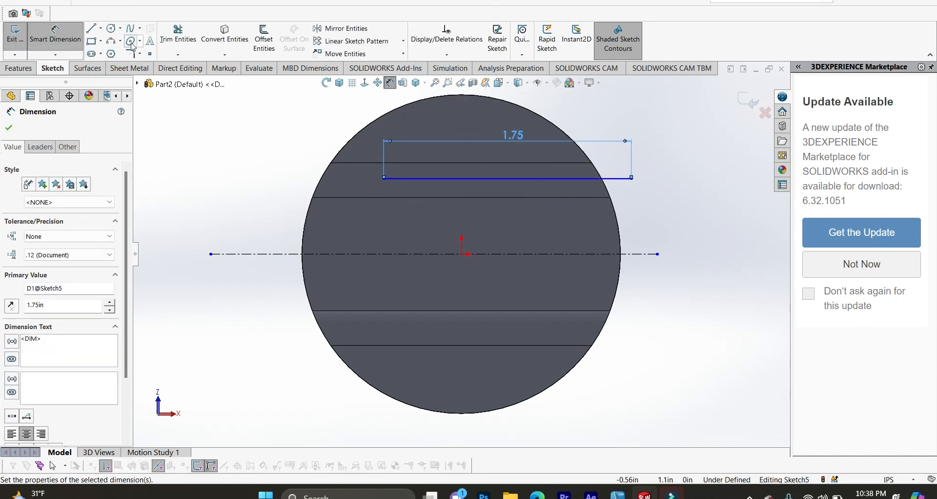
Step: Draw a vertical centerline about 2.85 in long through the origin, extending past both edges of the circular face
left_click(100, 28)
left_click(112, 52)
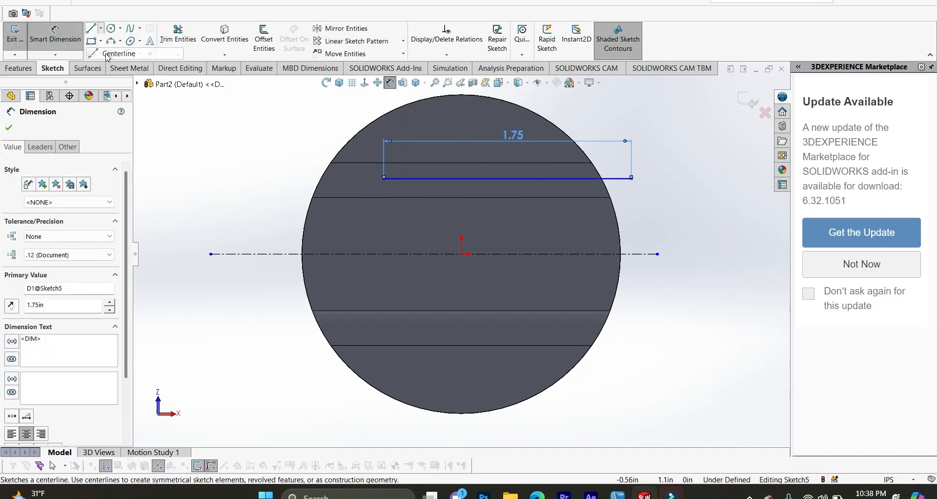
scroll(462, 128, "up", 2)
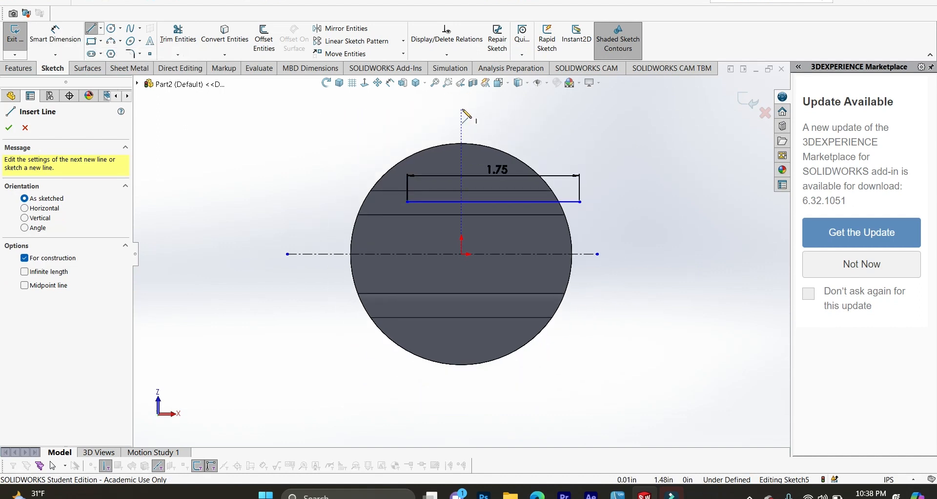
left_click(461, 109)
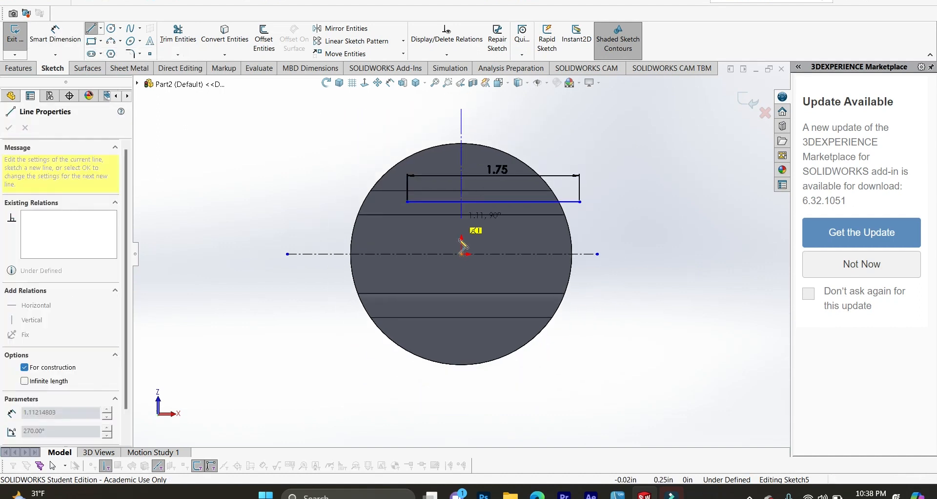
left_click(461, 390)
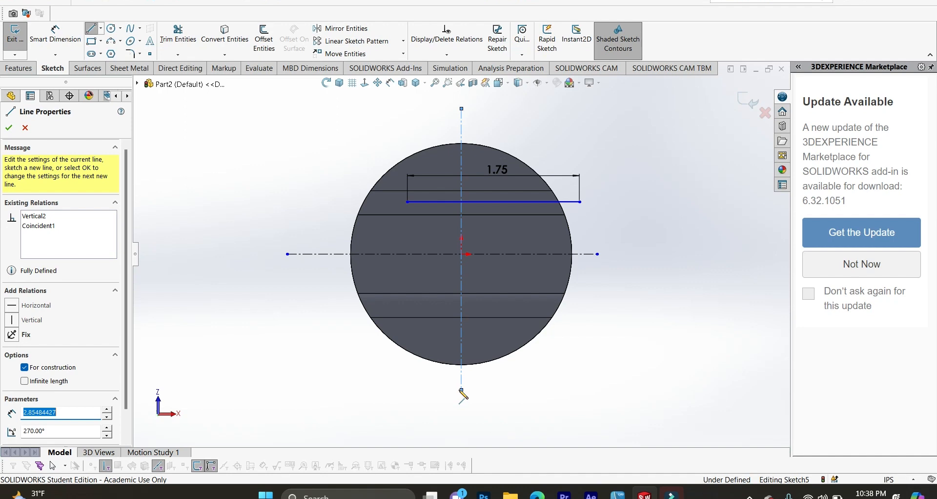
key("Escape")
key("Escape")
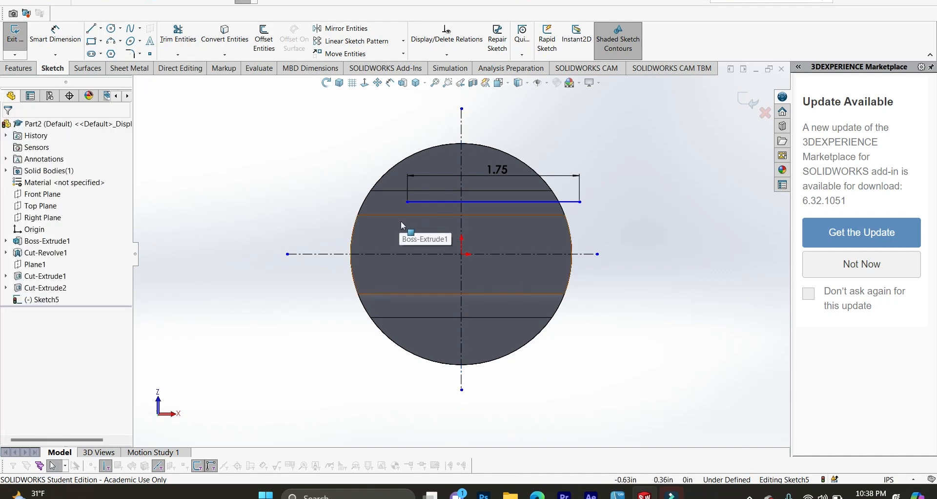
Step: Make the two endpoints of the 1.75 in line symmetric about the vertical centerline
scroll(412, 209, "down", 2)
left_click(408, 202)
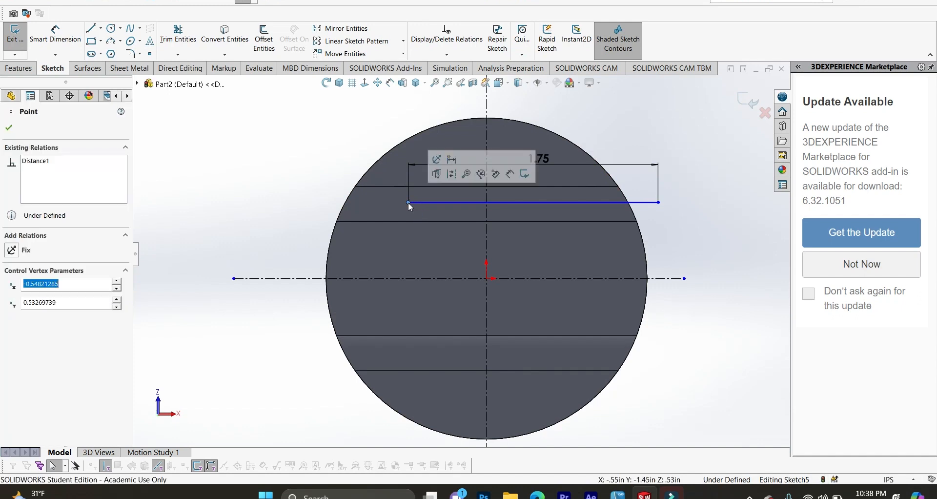
left_click(486, 213, "ctrl")
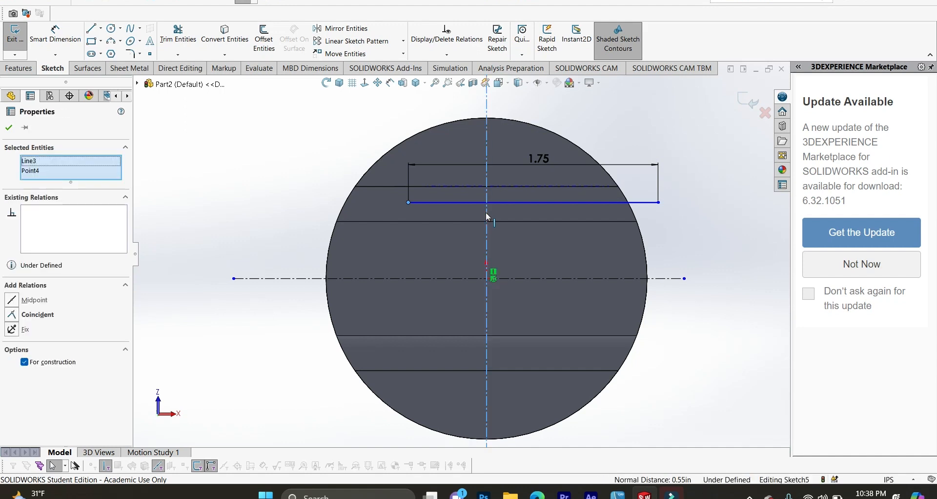
left_click(661, 207, "ctrl")
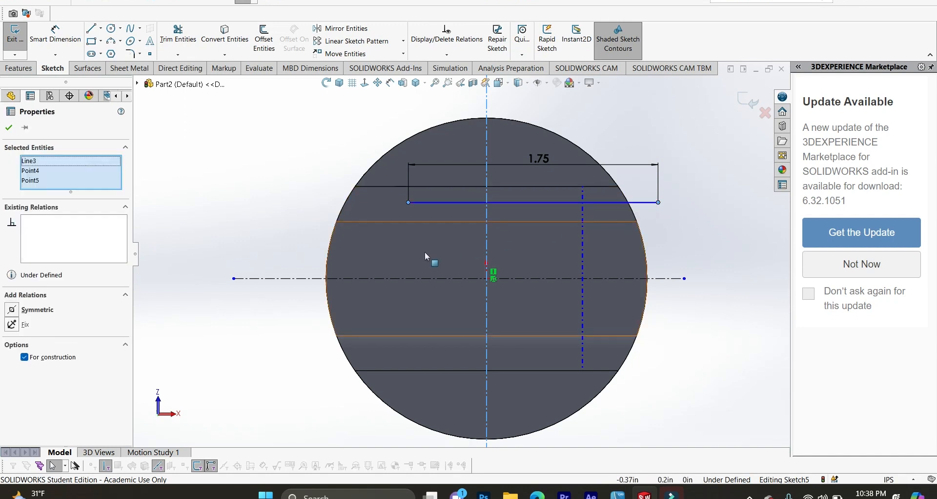
left_click(13, 309)
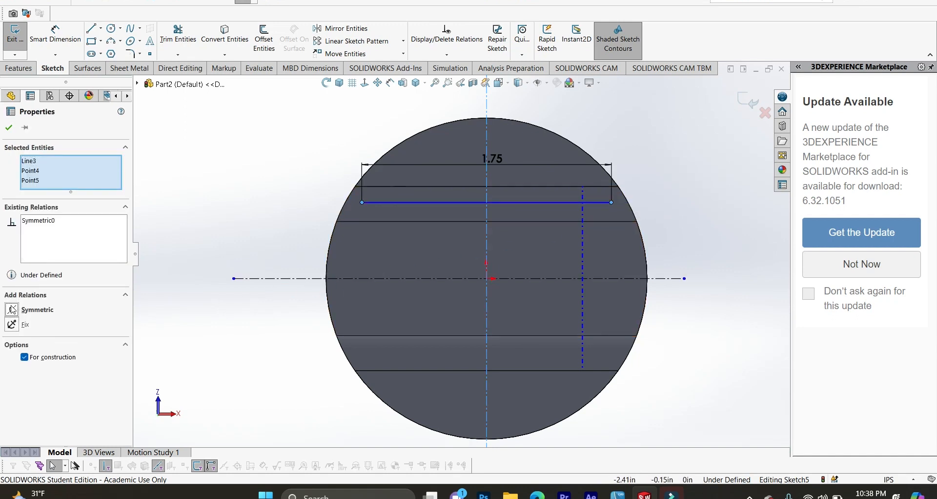
key("Escape")
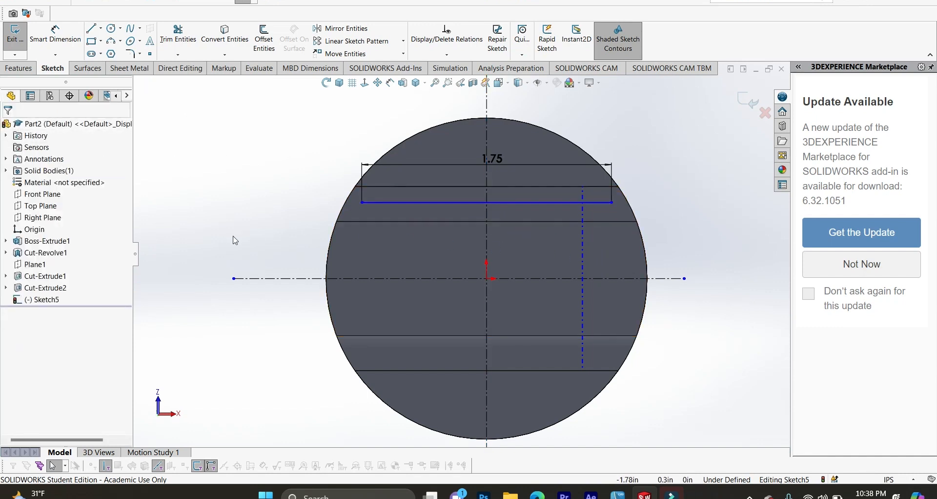
Step: Dimension the distance between the 1.75 in line and the horizontal centerline as 0.6 in
left_click(379, 203)
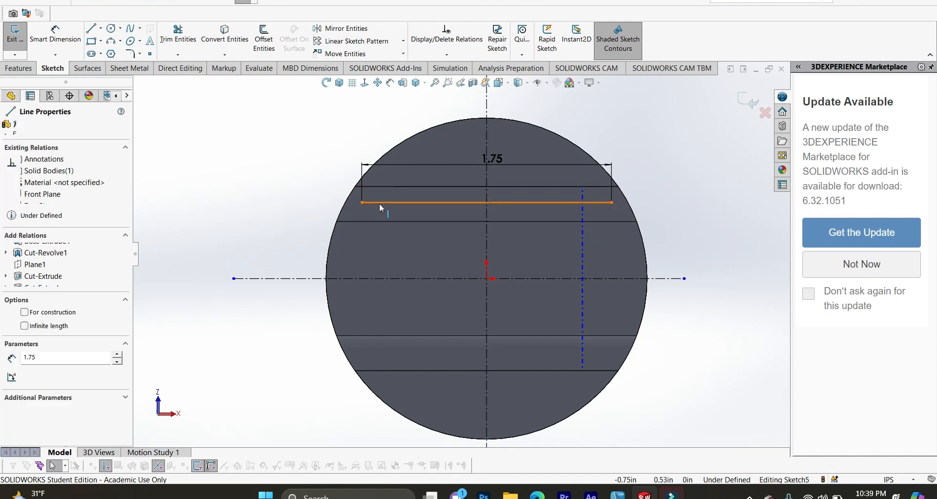
left_click(56, 30)
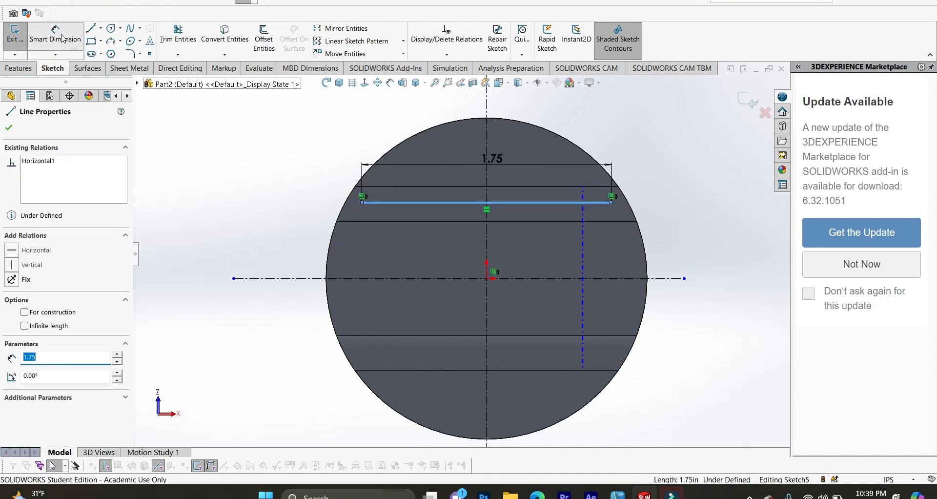
left_click(395, 204)
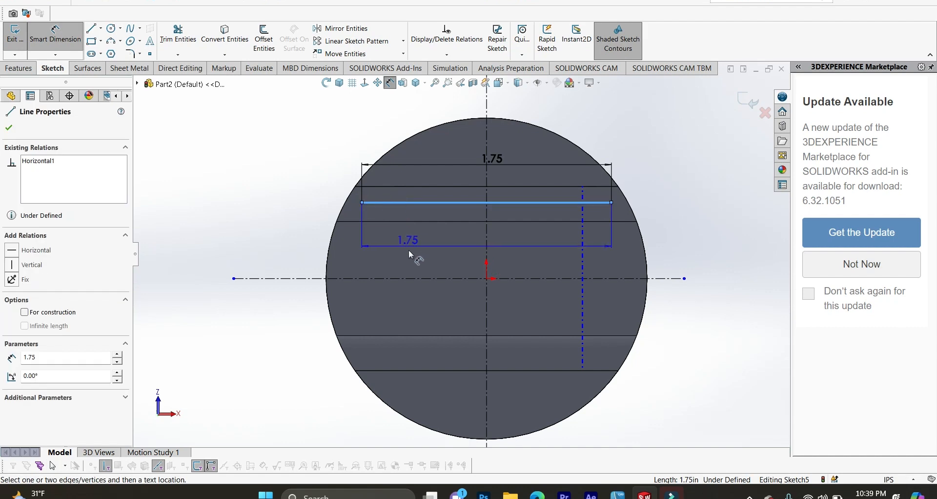
left_click(412, 279)
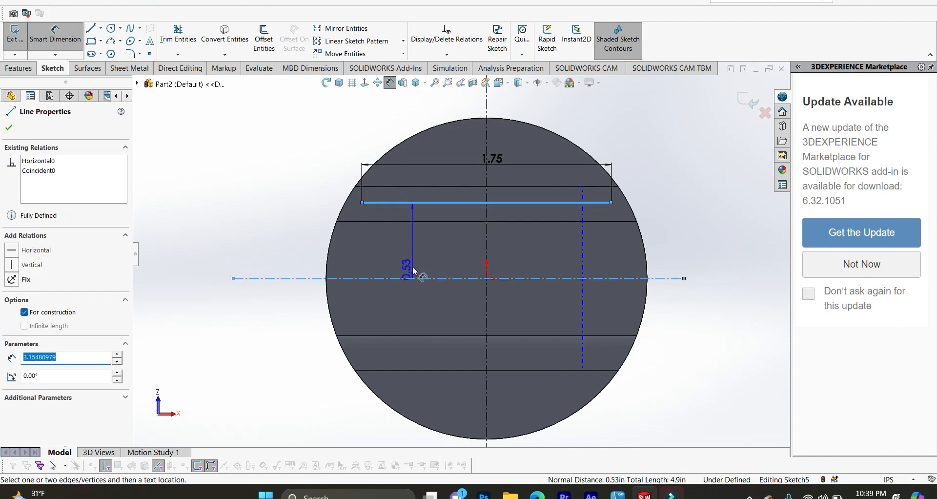
left_click(420, 246)
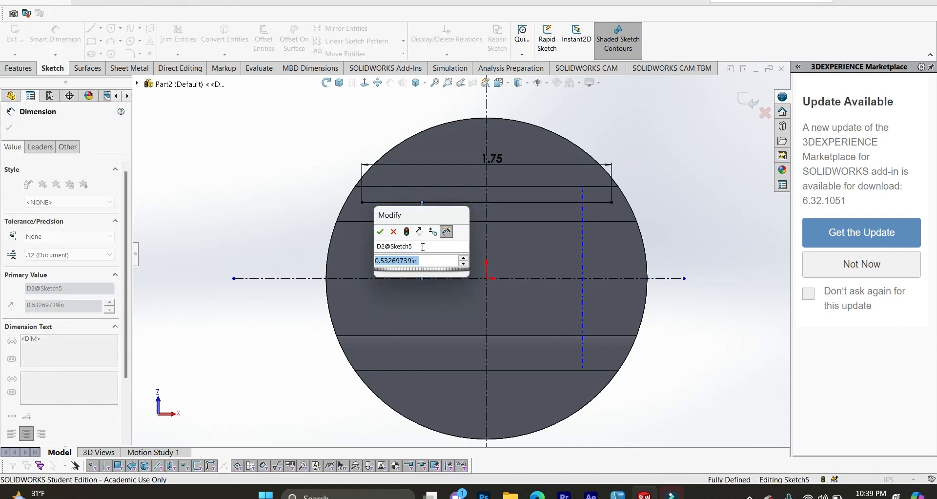
type("0.6")
key("Return")
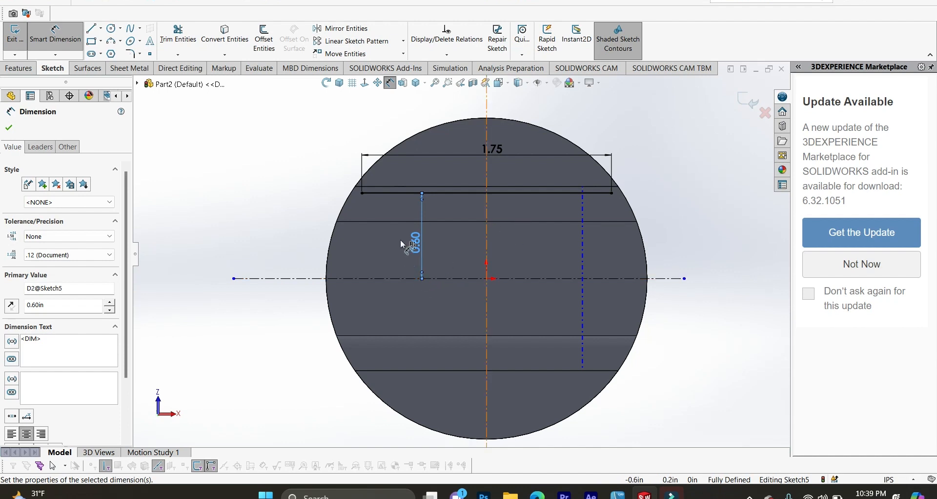
left_click(66, 40)
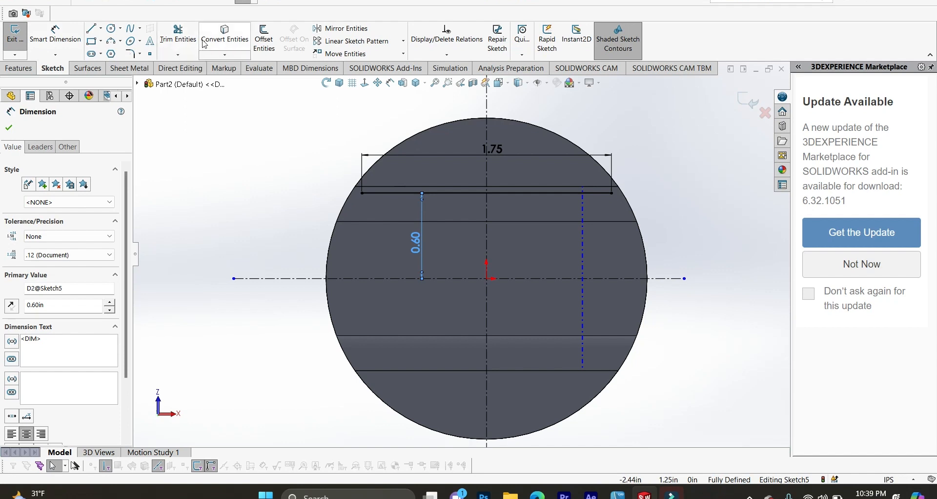
Step: Mirror the 1.75 in line about the horizontal centerline, keeping the original
left_click(343, 30)
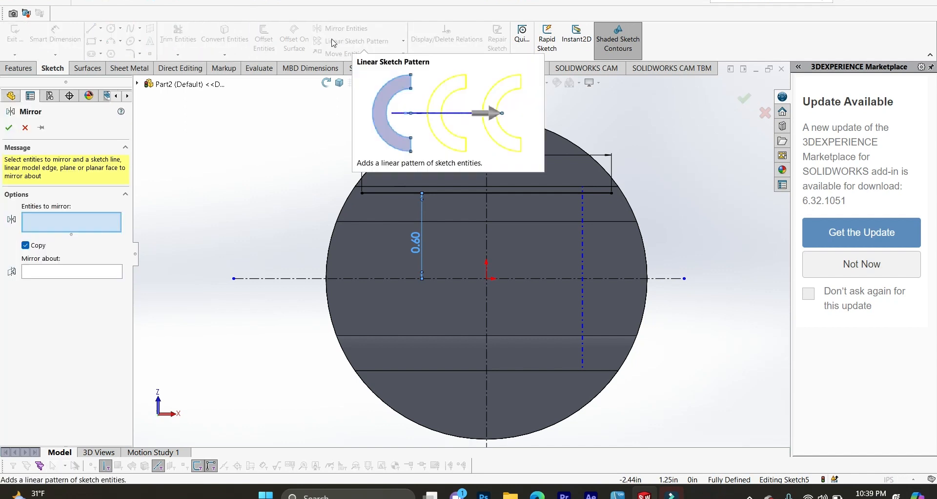
left_click(407, 194)
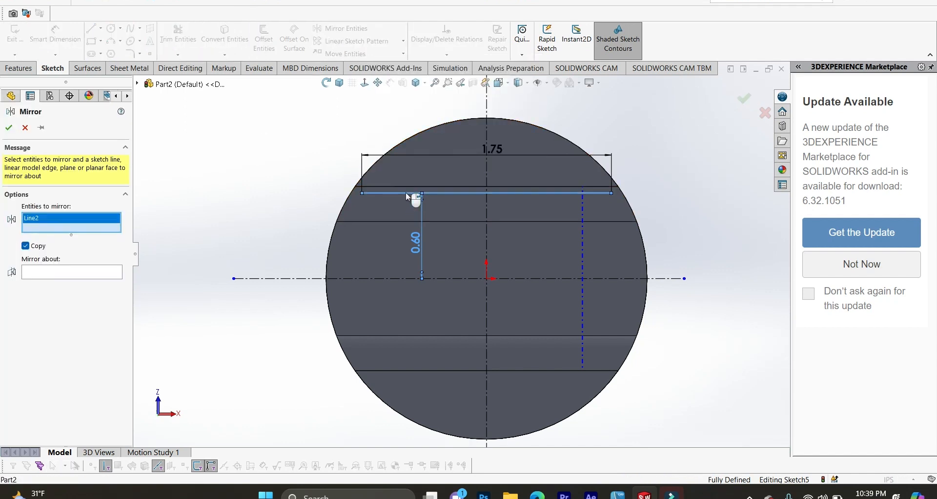
left_click(61, 276)
left_click(338, 279)
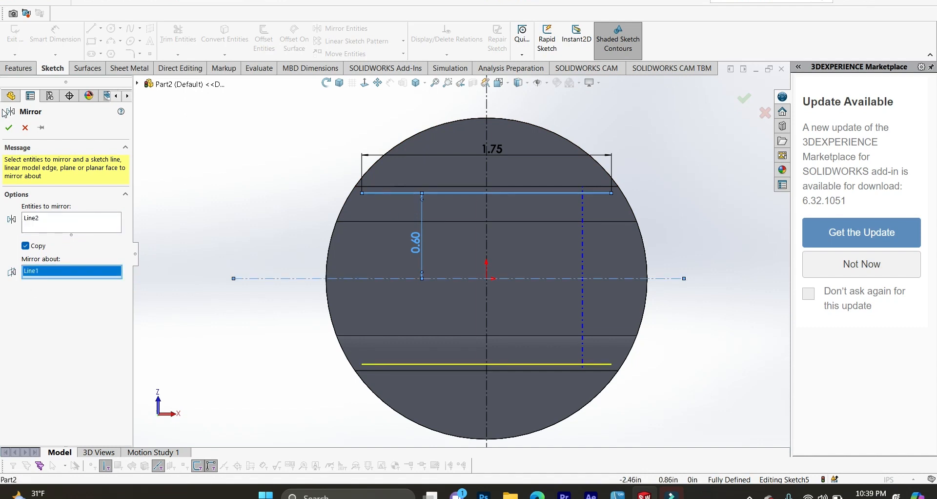
left_click(9, 127)
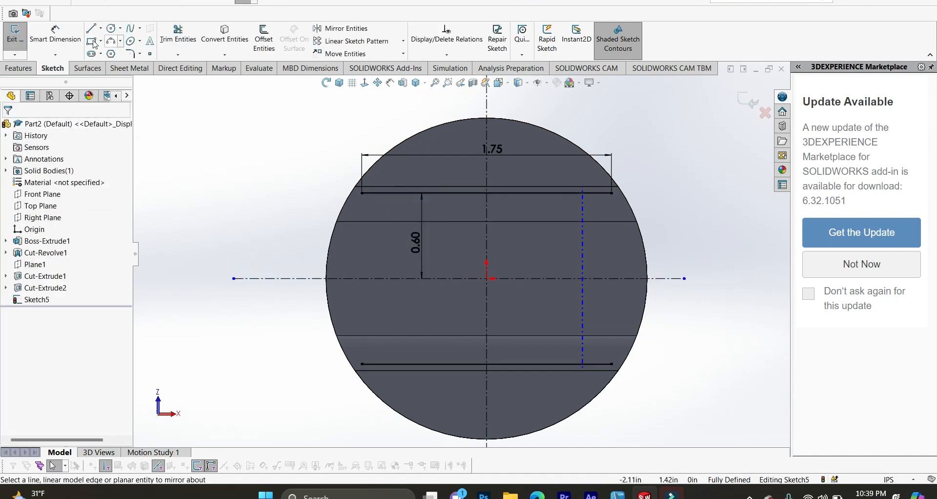
Step: Close the profile with two outward-bulging 3-point arcs joining the line ends, the left one about 4.12 in in radius
left_click(111, 42)
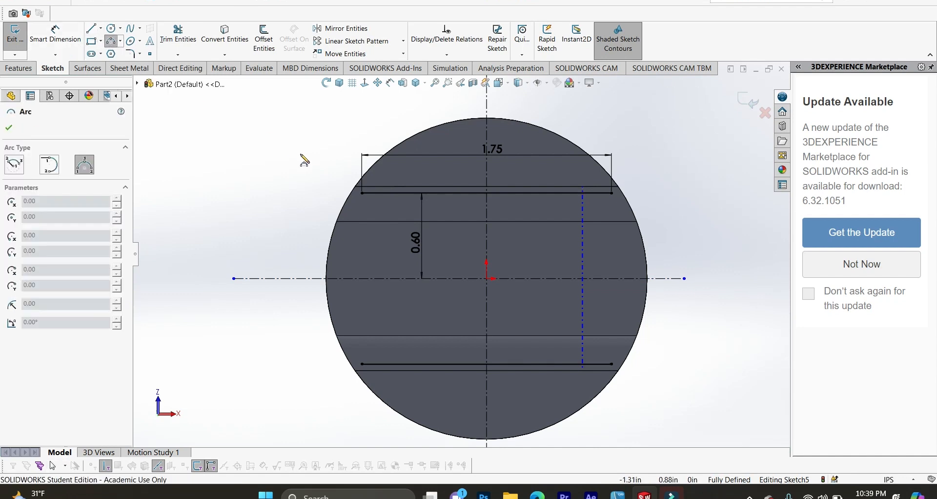
left_click(362, 194)
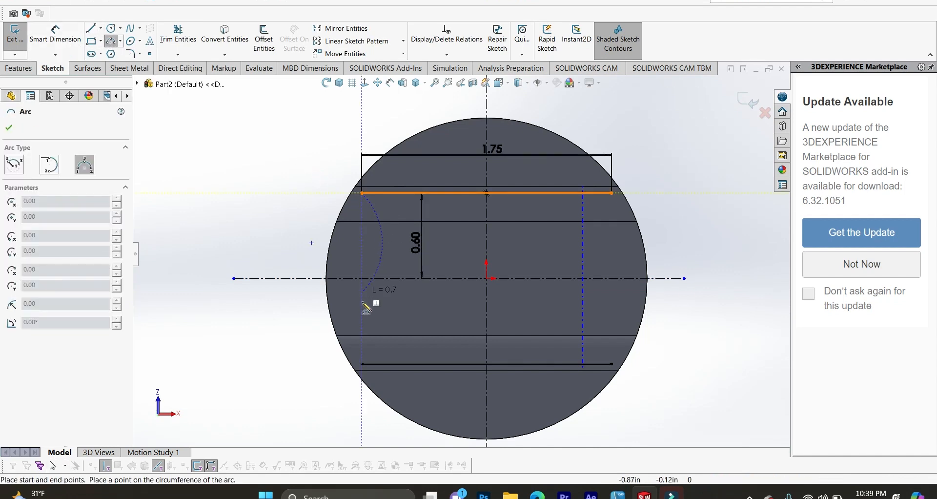
left_click(362, 365)
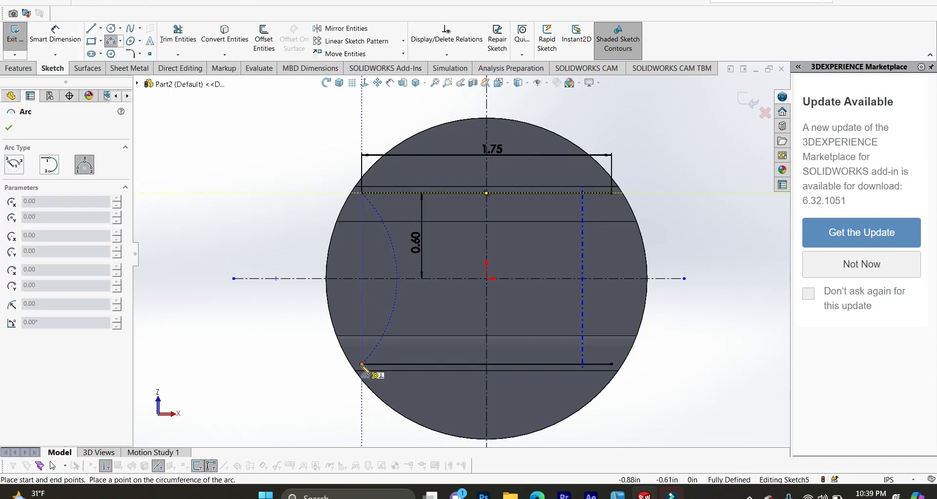
left_click(357, 314)
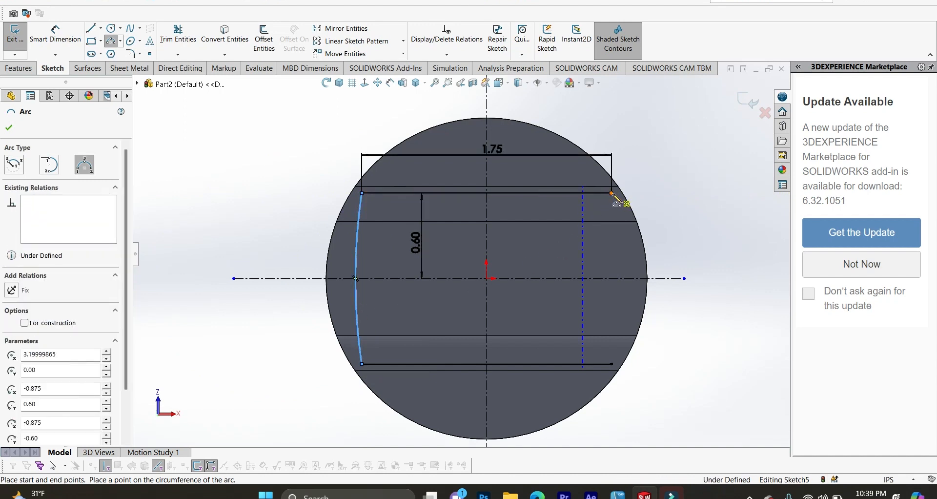
left_click(612, 193)
left_click(613, 365)
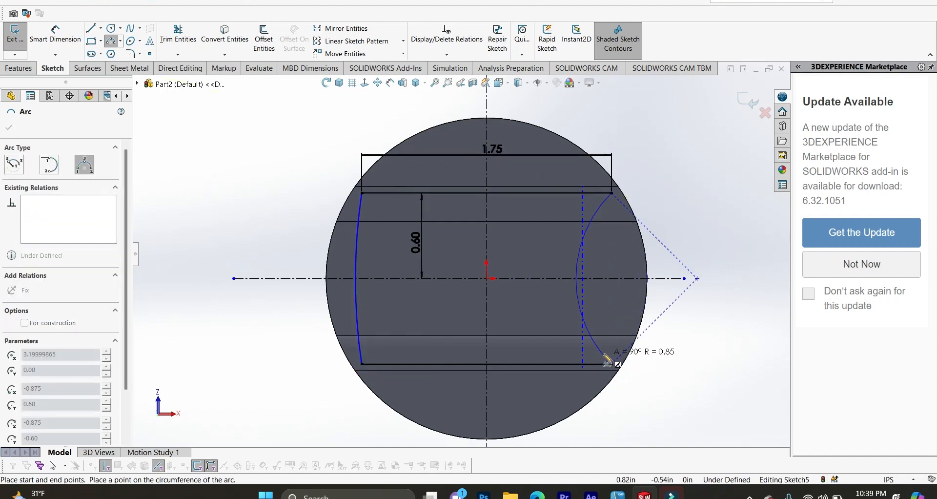
left_click(619, 339)
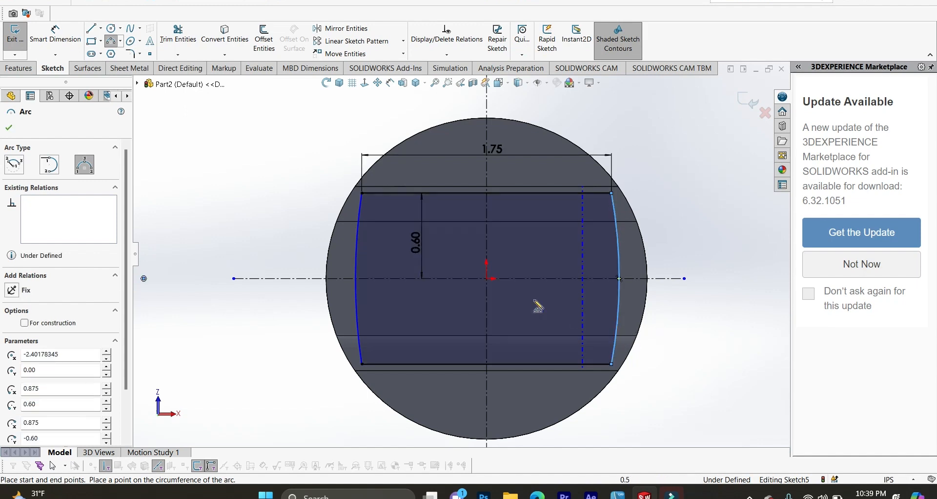
Step: Dimension the left arc's radius as 1.05 in
left_click(68, 44)
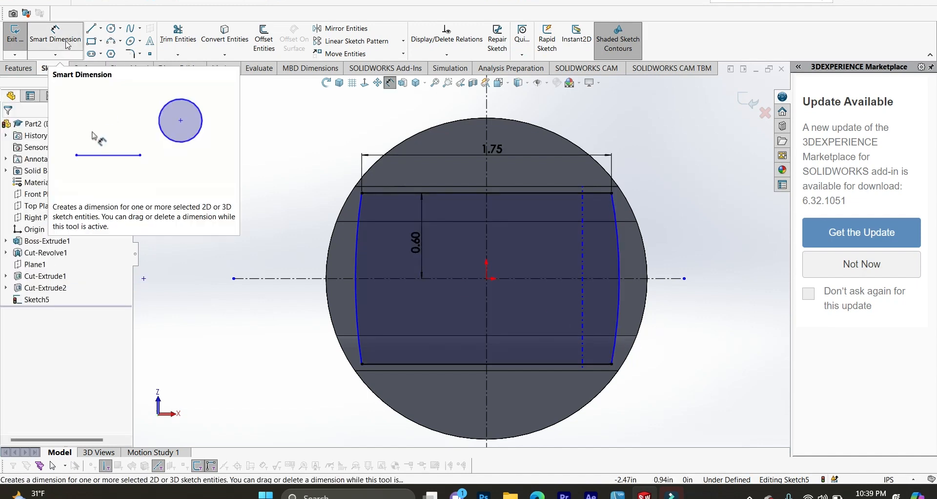
left_click(357, 260)
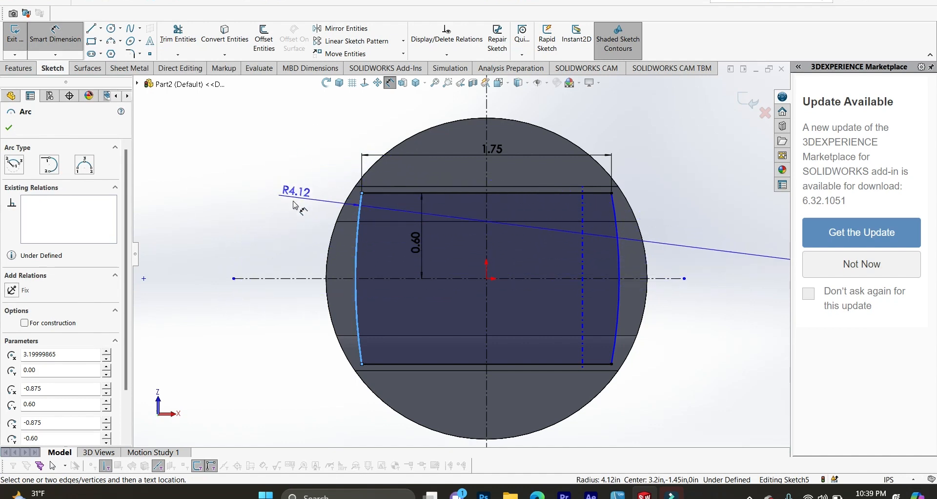
left_click(244, 198)
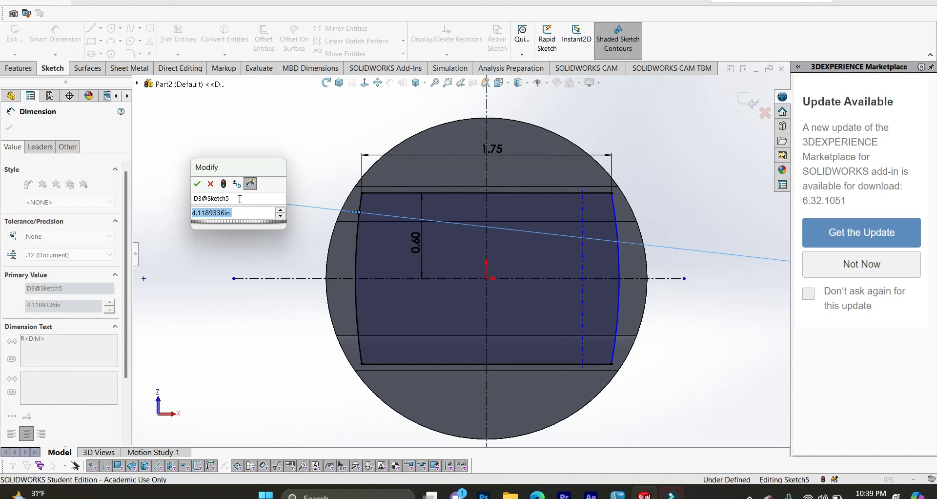
type("1.05")
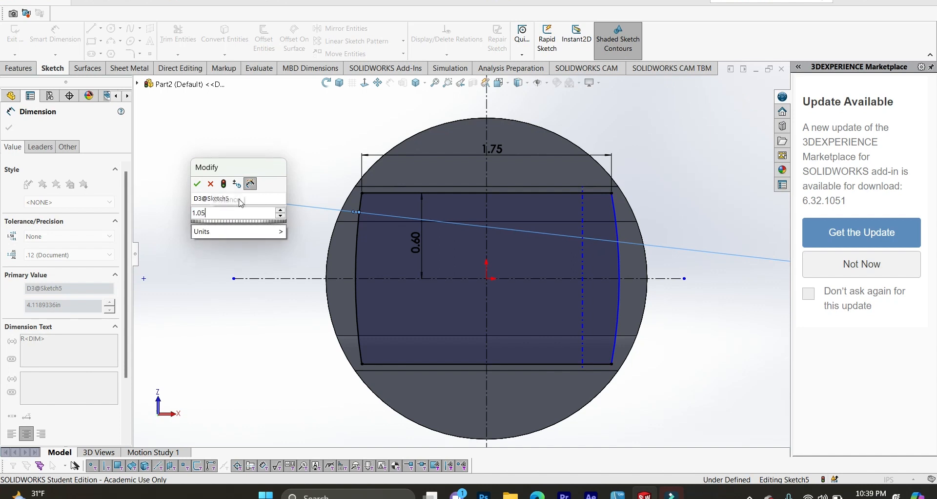
key("Return")
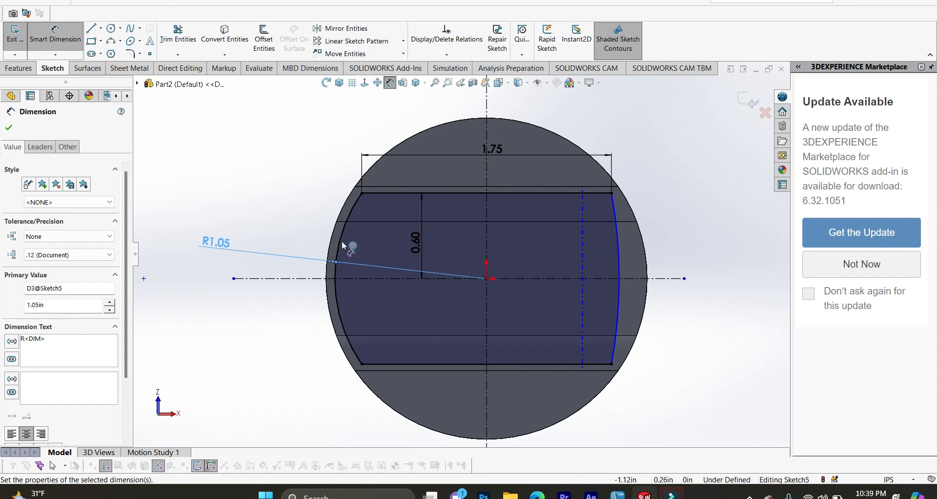
key("Escape")
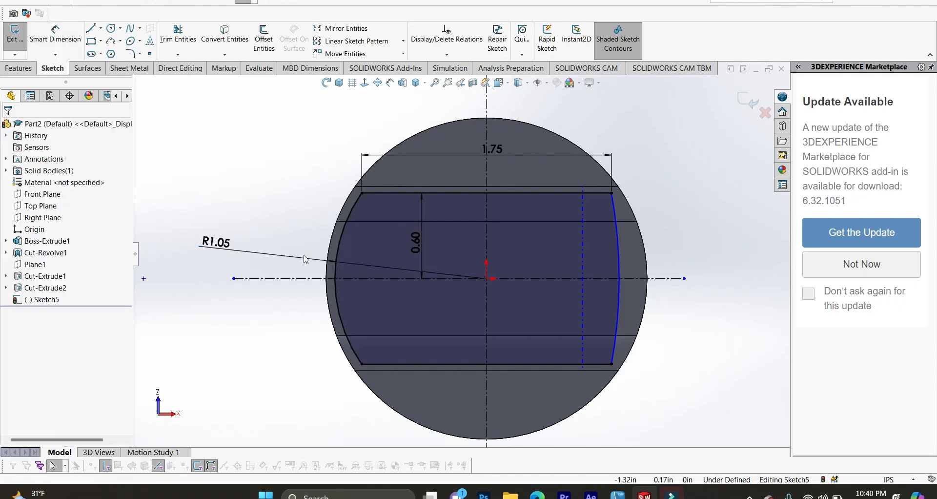
Step: Apply an Equal relation to the two side arcs of the underside profile
left_click(340, 242)
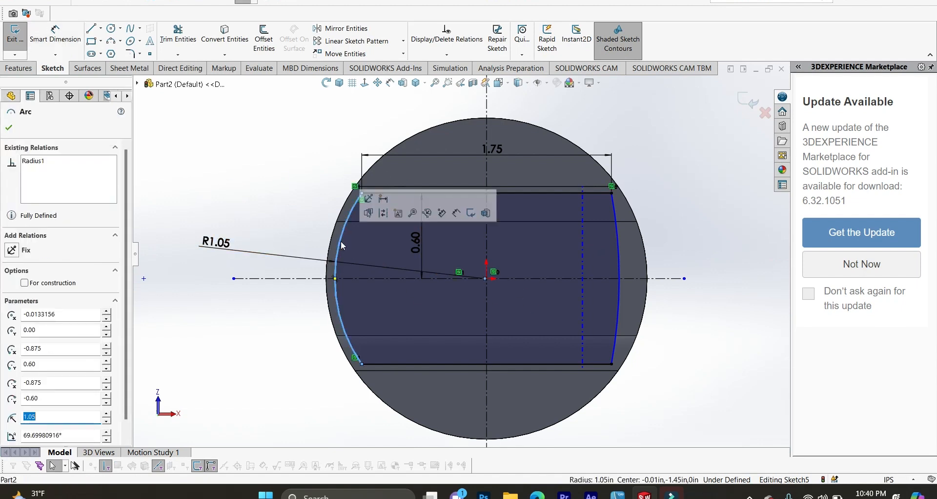
left_click(620, 251, "ctrl")
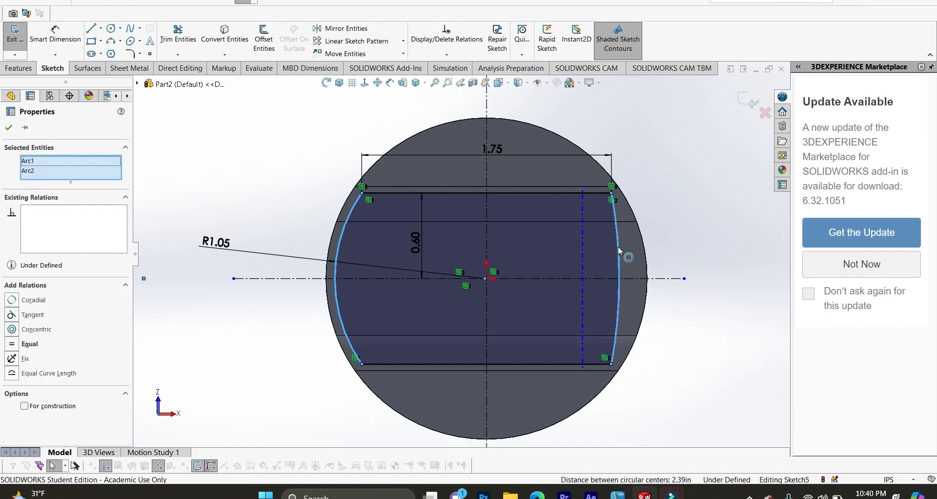
left_click(11, 345)
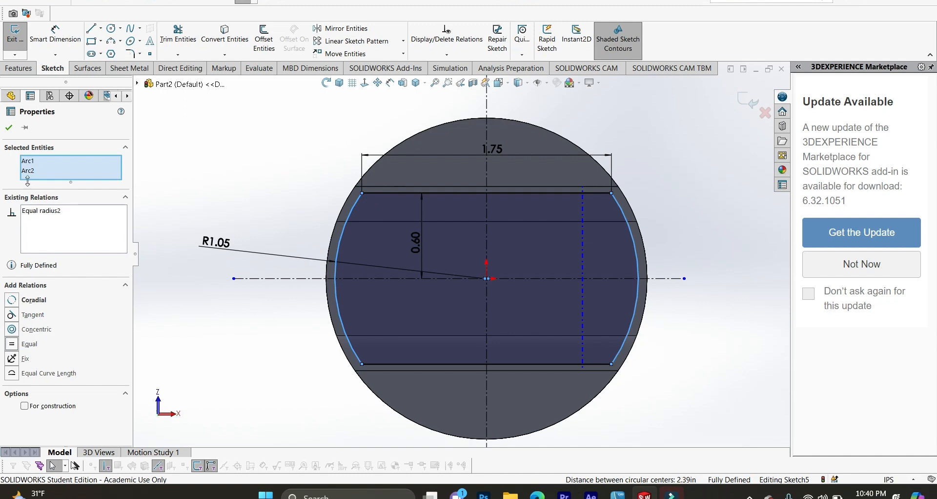
left_click(9, 129)
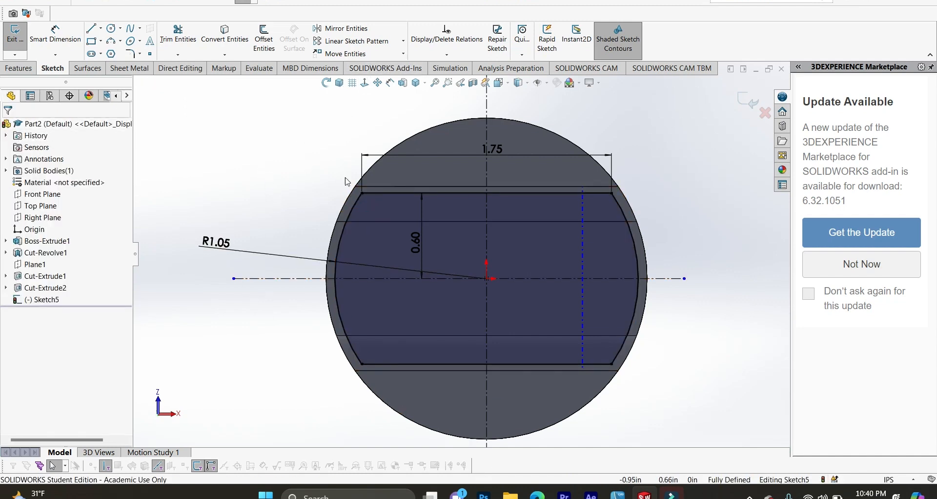
Step: Delete the 0.60 in dimension and dimension the overall width between the midpoints of the two arcs as 2.1 in
left_click(416, 244)
key("Delete")
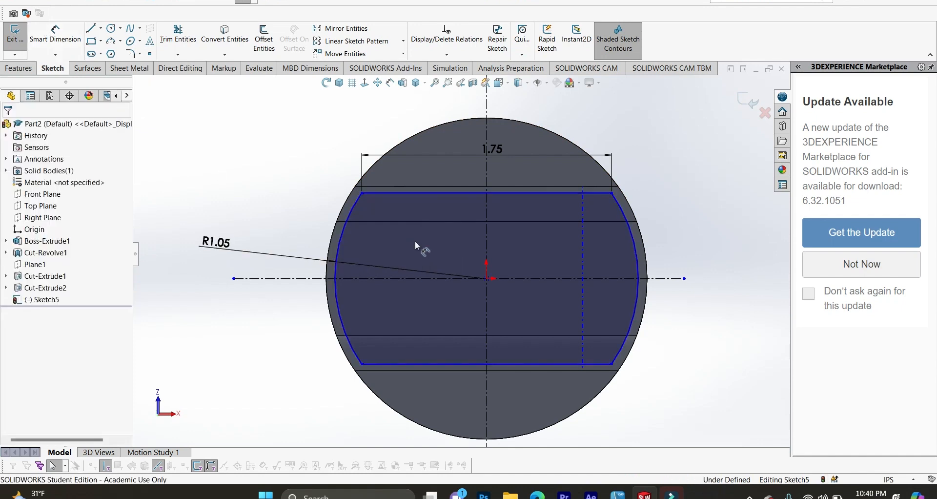
left_click(58, 31)
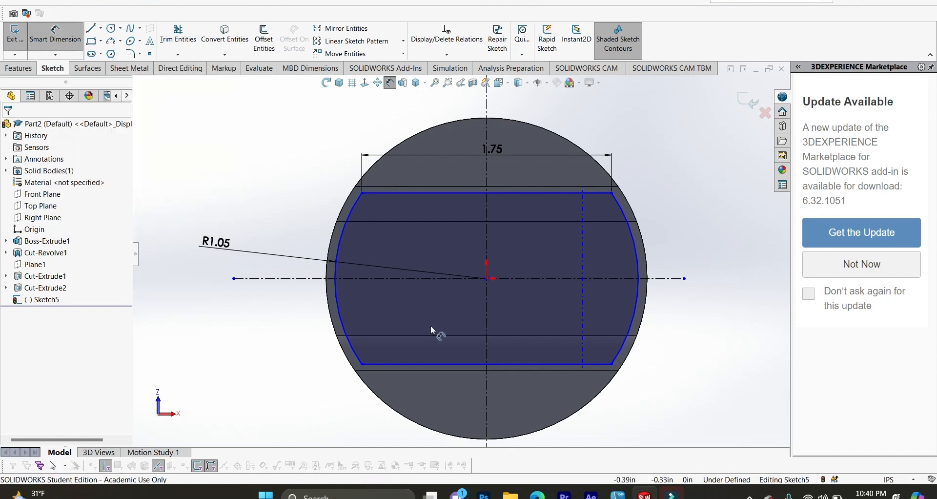
left_click(336, 282)
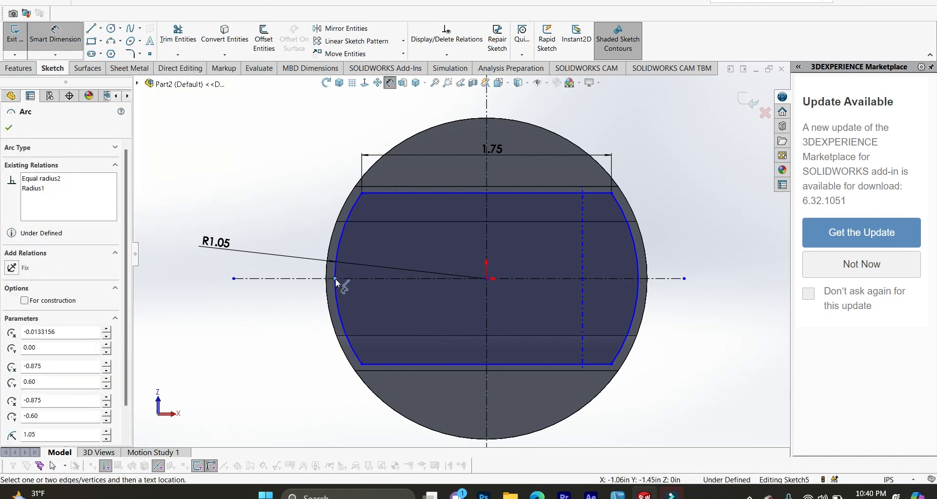
left_click(641, 283)
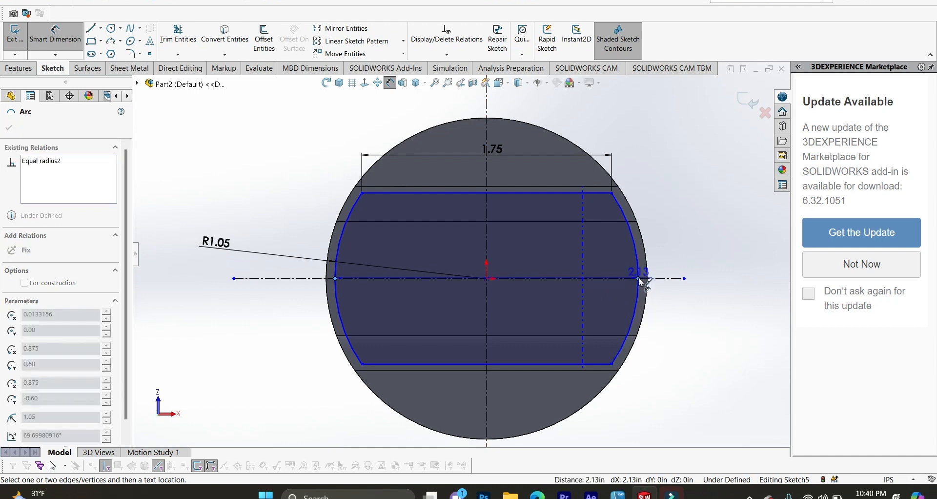
left_click(509, 404)
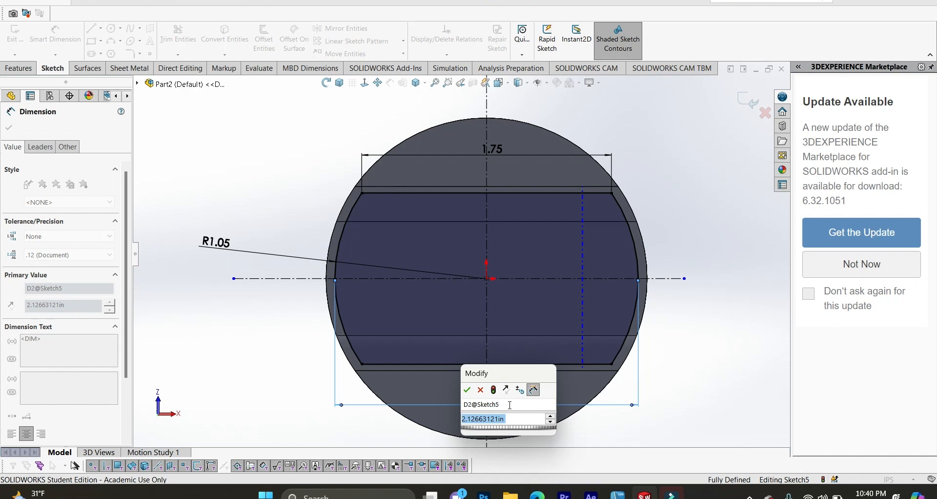
type("2.1")
key("Return")
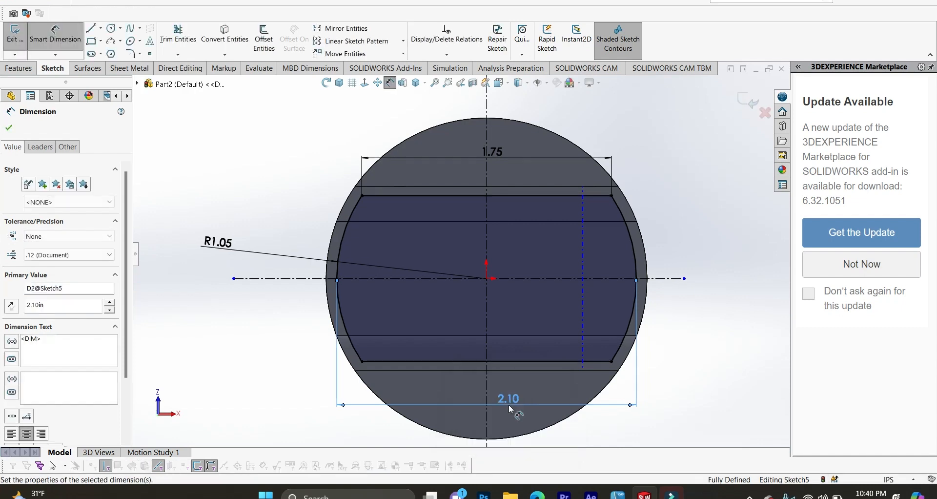
left_click(339, 85)
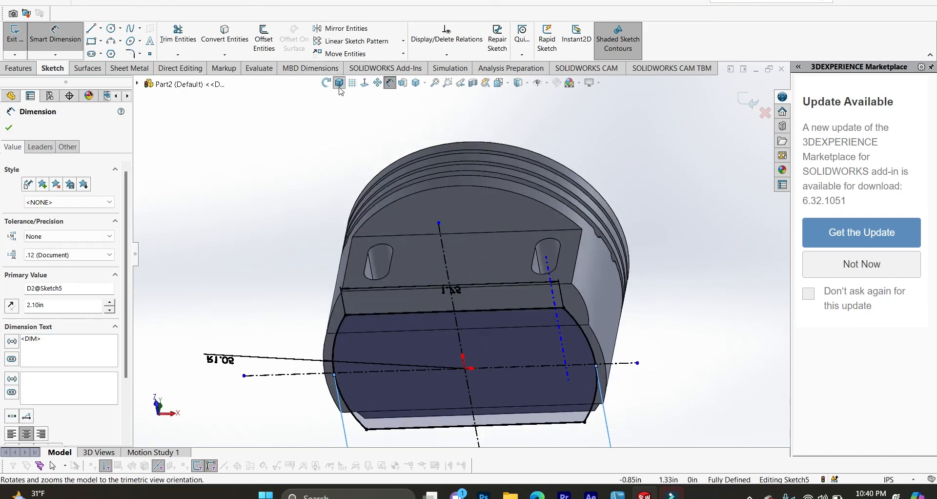
left_click(8, 128)
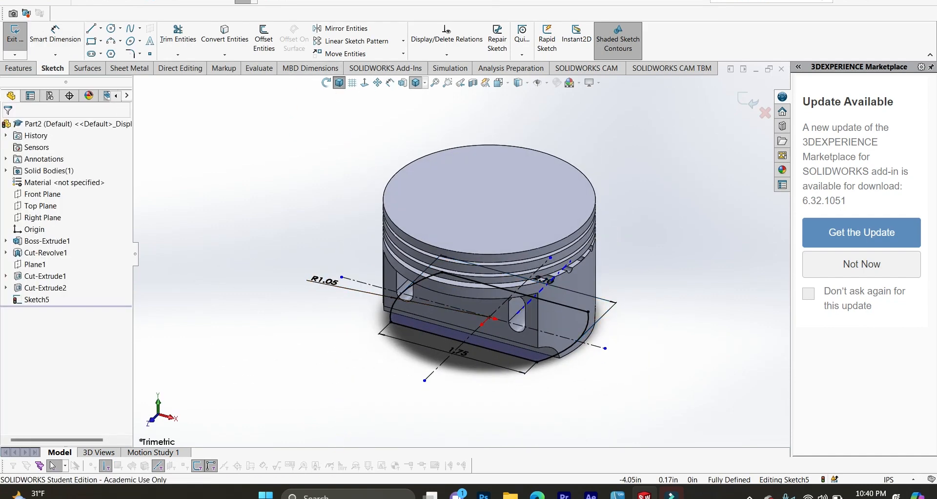
Step: Cut-extrude the underside profile into the piston as a Blind cut 0.775 in deep
left_click(19, 68)
left_click(168, 41)
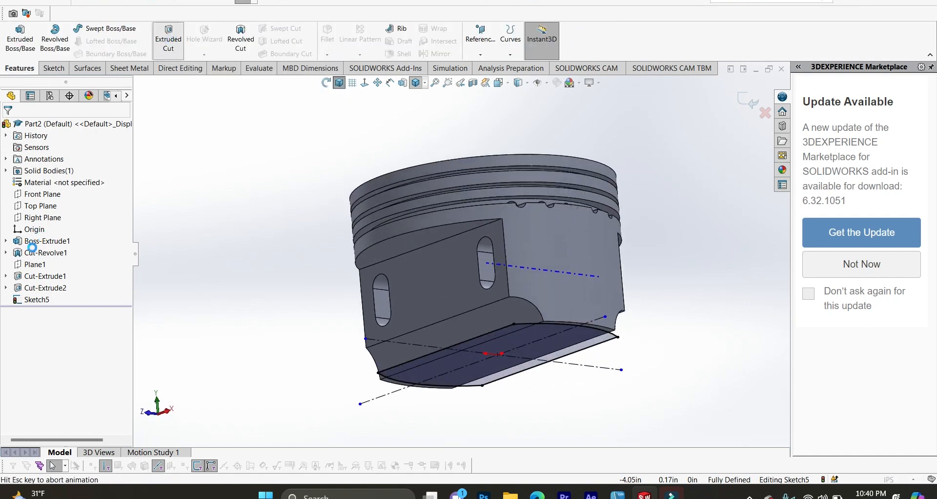
left_click(55, 195)
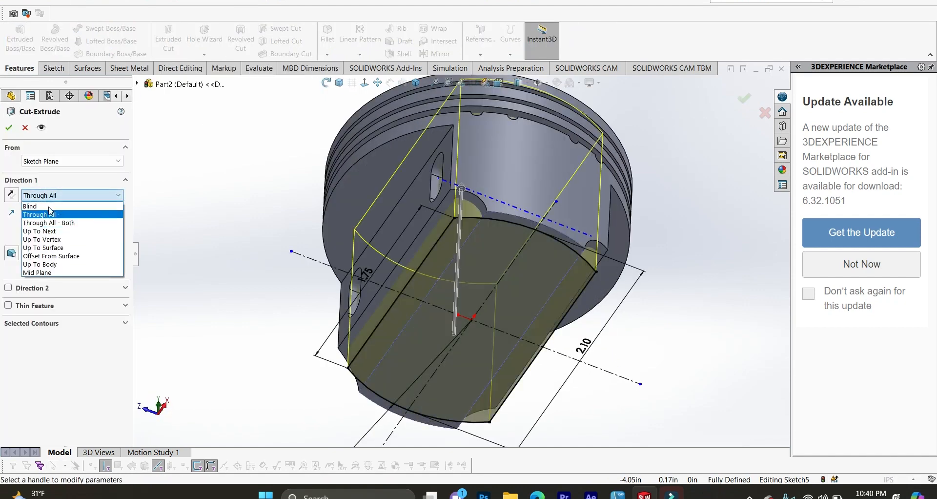
left_click(49, 206)
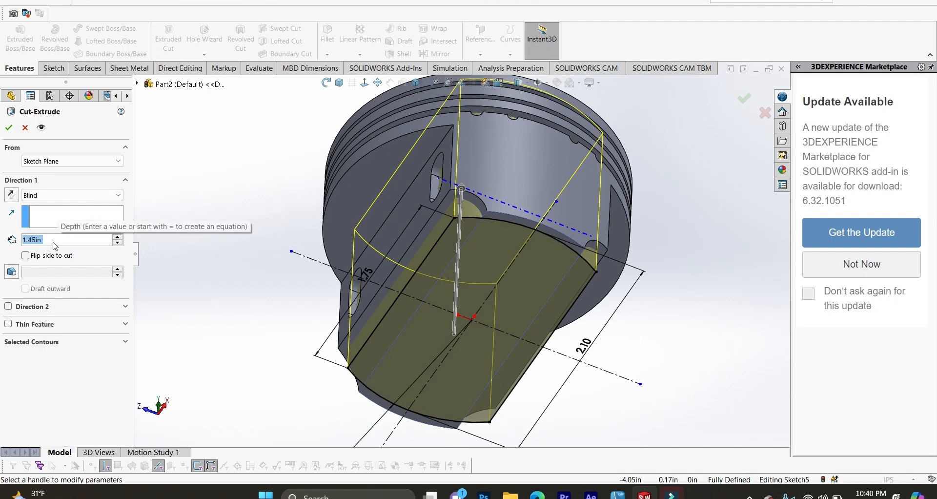
type("0.775")
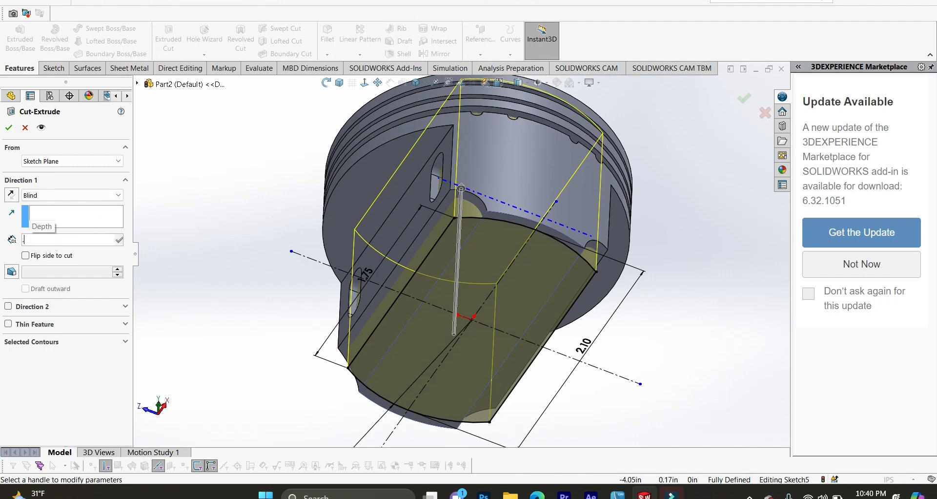
key("Return")
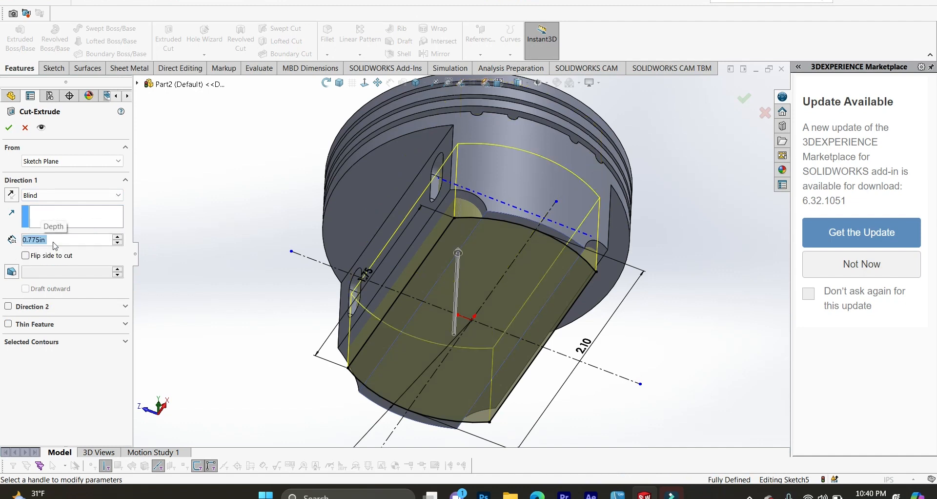
left_click(8, 127)
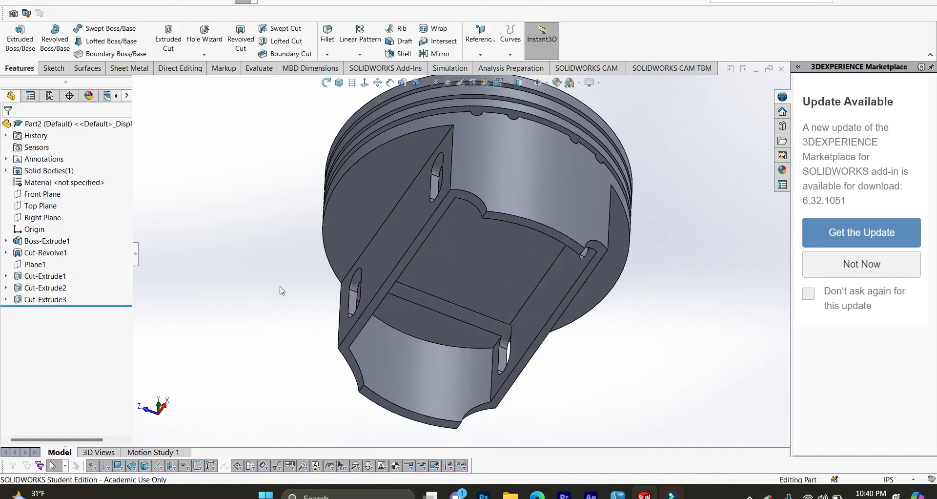
Step: Start a sketch on the Front Plane and draw a circle about 0.32 in in radius, centred vertically below the origin between the slots
middle_click_drag(643, 407, 410, 169)
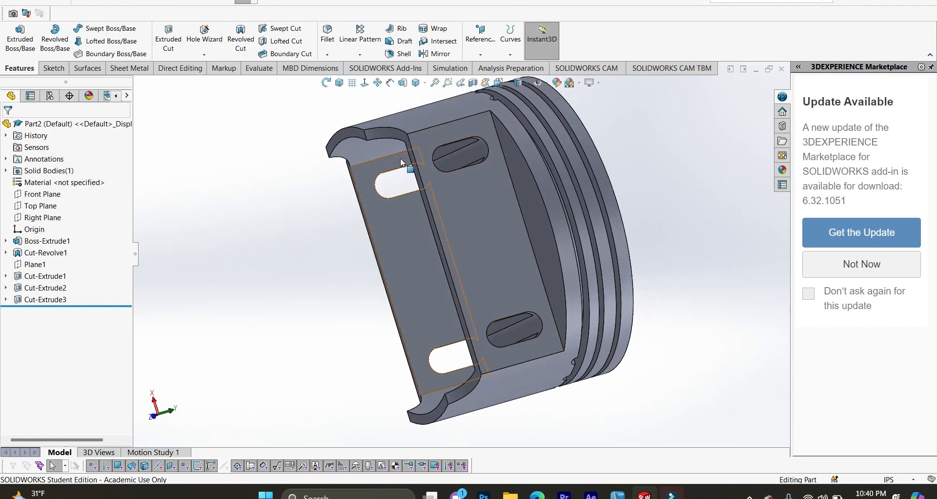
left_click(339, 83)
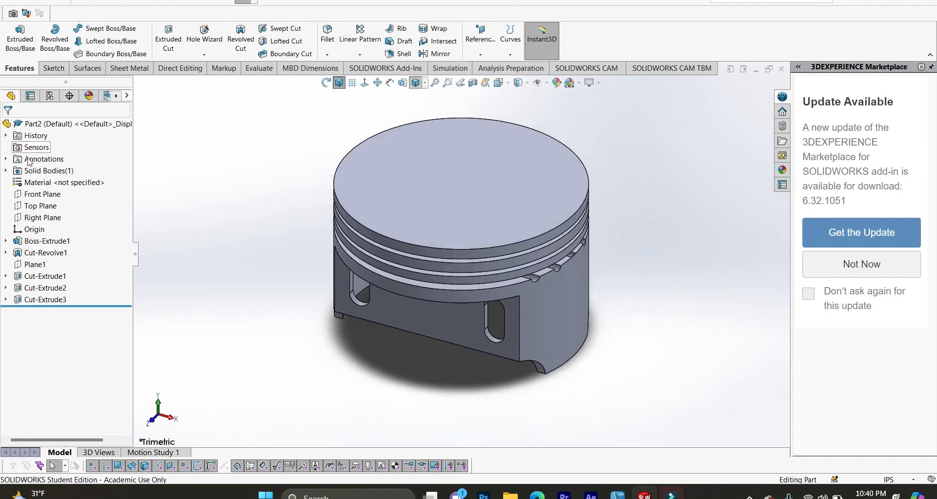
left_click(39, 194)
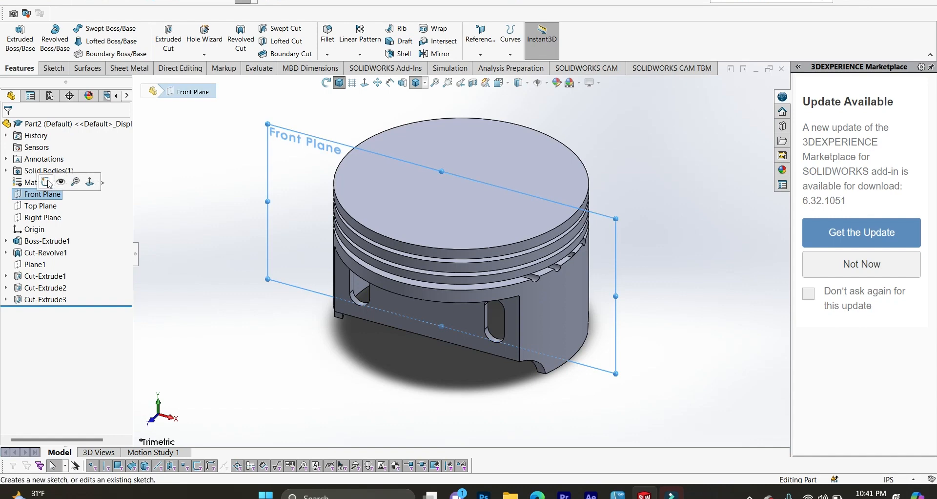
left_click(46, 181)
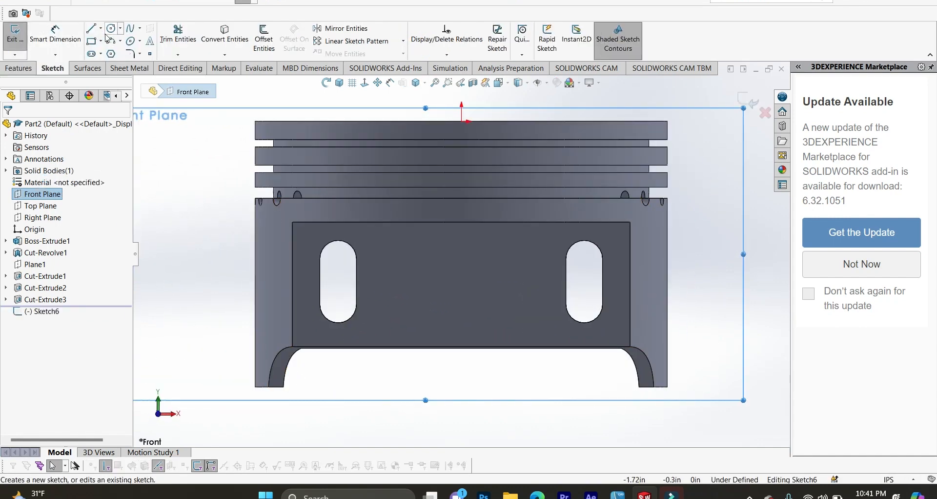
left_click(110, 28)
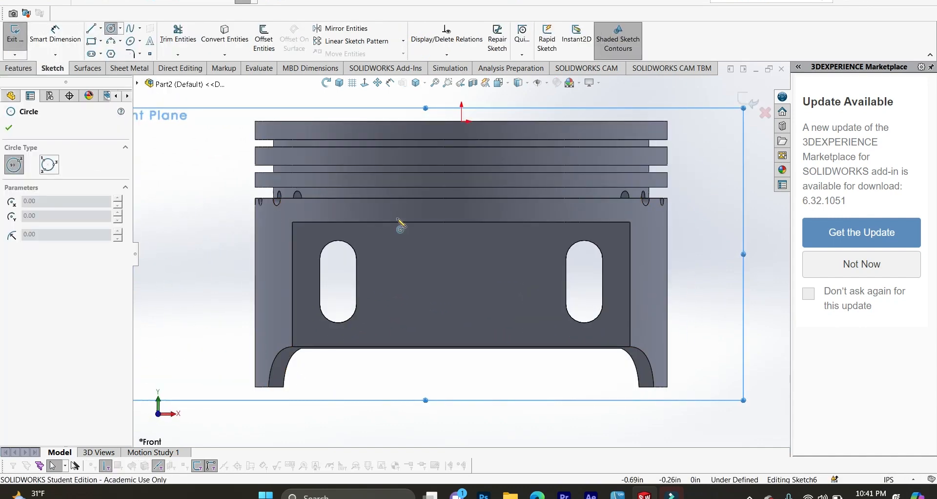
left_click(463, 284)
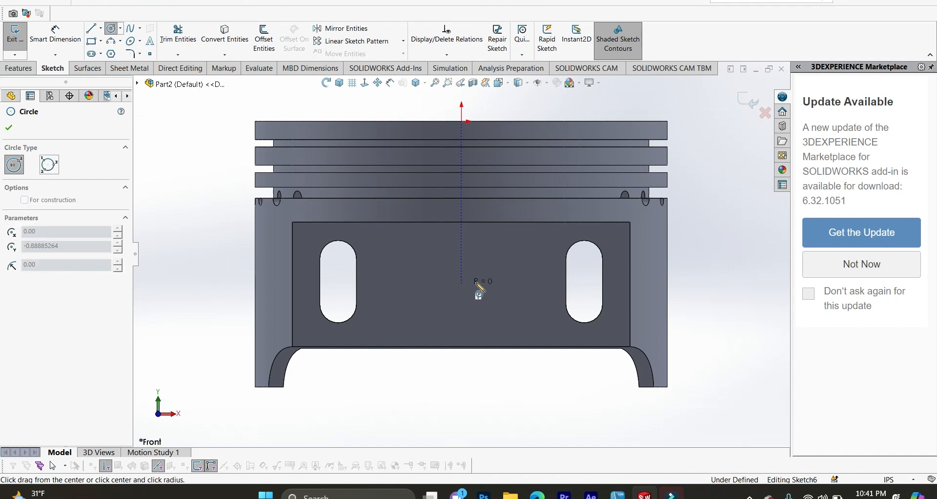
left_click(521, 276)
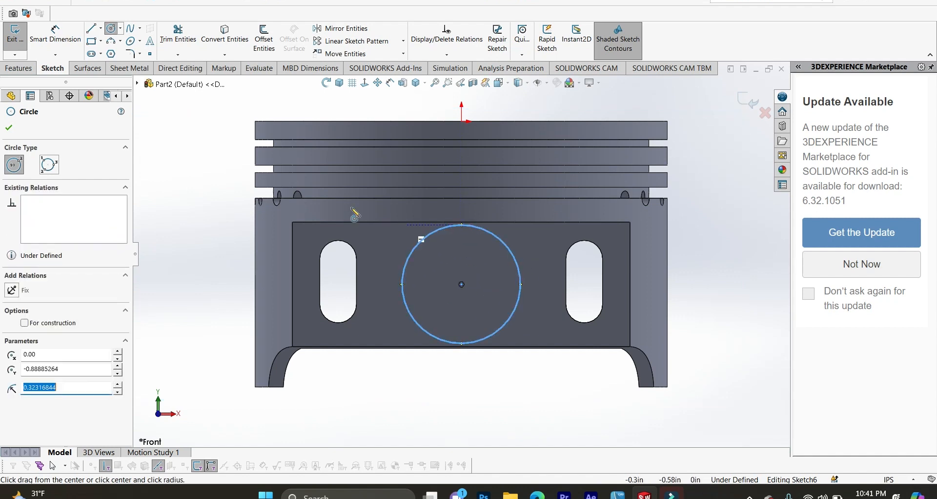
Step: Dimension the circle's diameter as 0.55 in
left_click(68, 43)
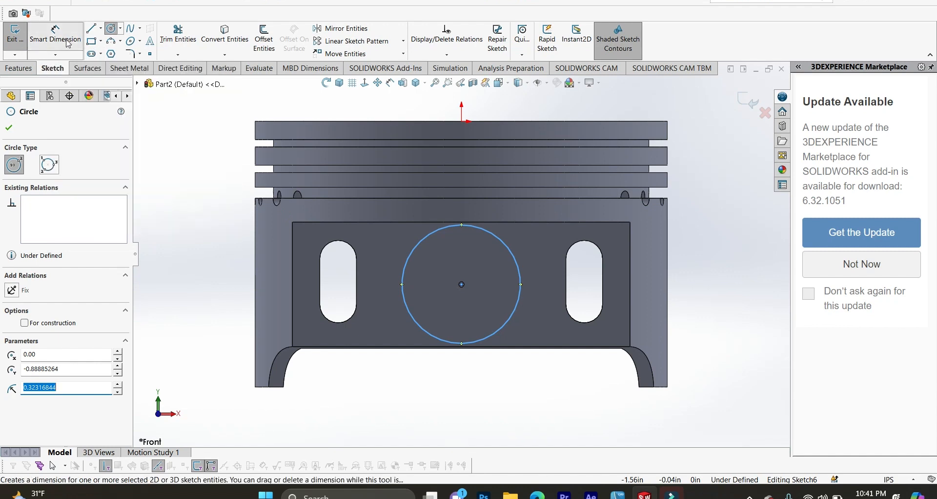
left_click(514, 253)
left_click(546, 283)
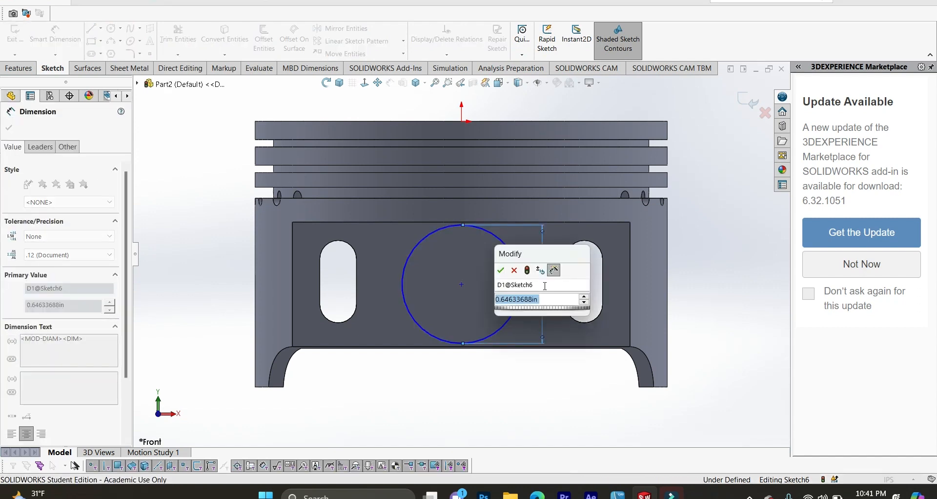
type("0.55")
key("Return")
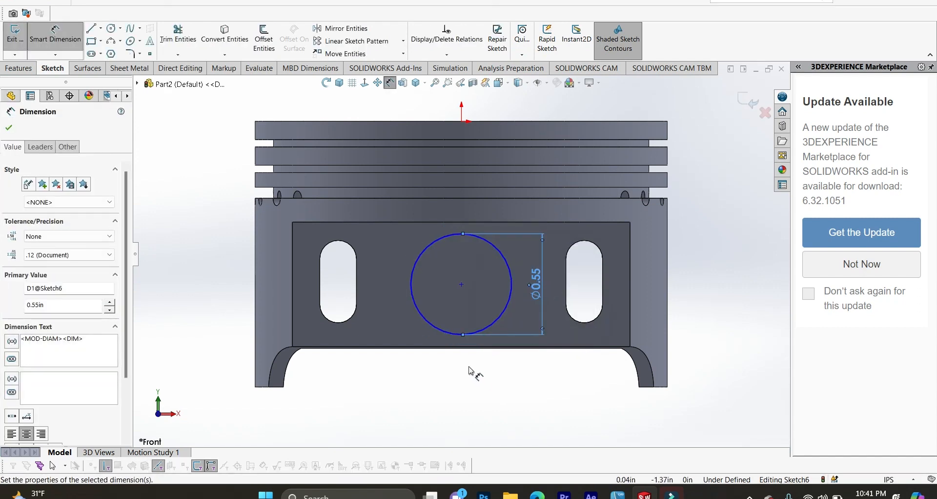
Step: Place a sketch point at the circle's lowest point and dimension it 0.2 in from the lower edge of the flat side face
scroll(468, 371, "down", 4)
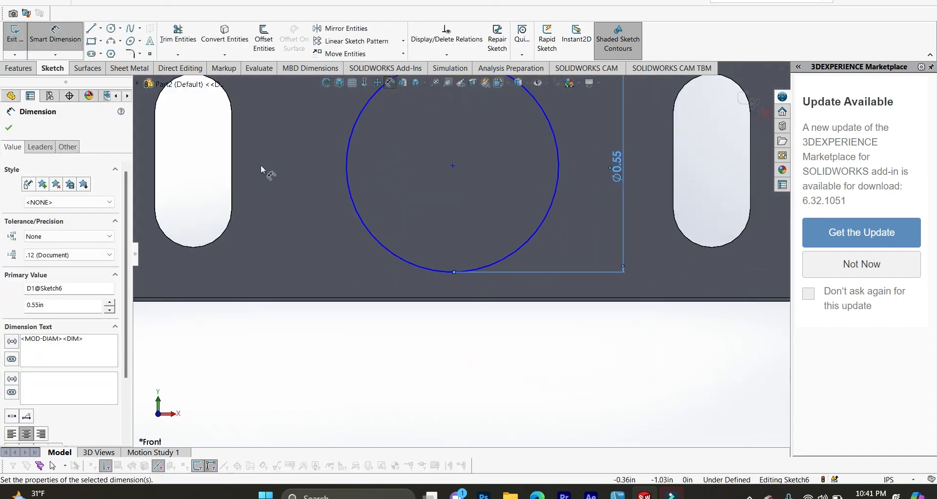
left_click(151, 54)
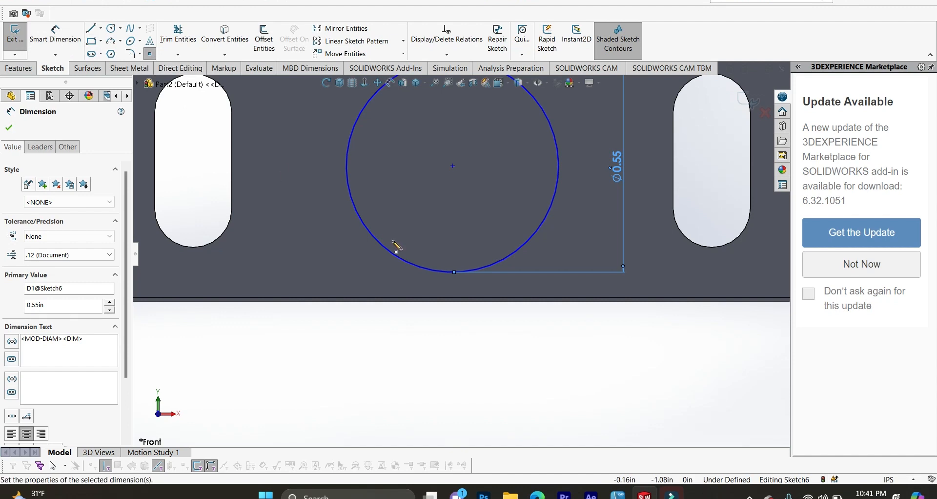
left_click(453, 272)
left_click(53, 34)
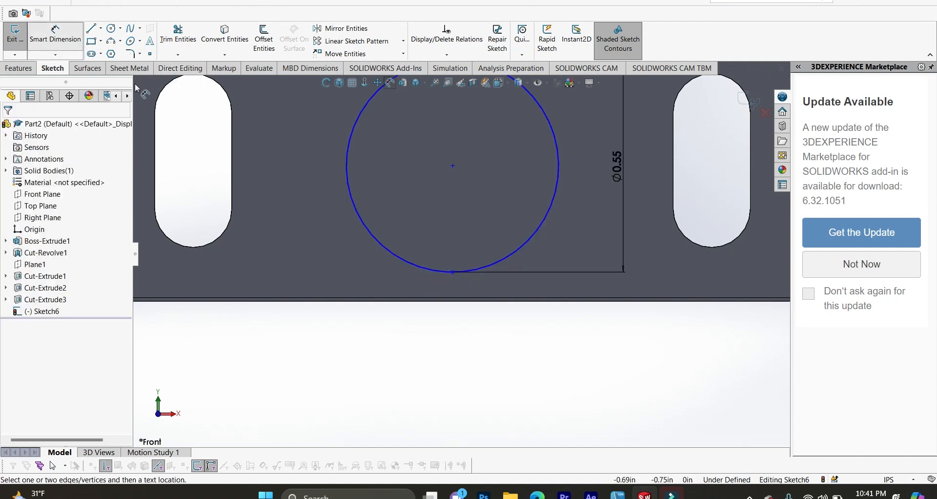
left_click(453, 272)
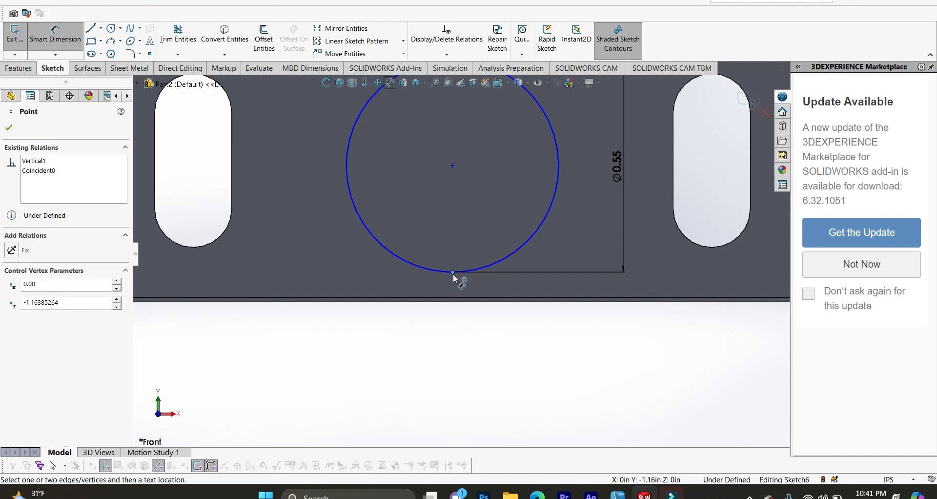
left_click(455, 299)
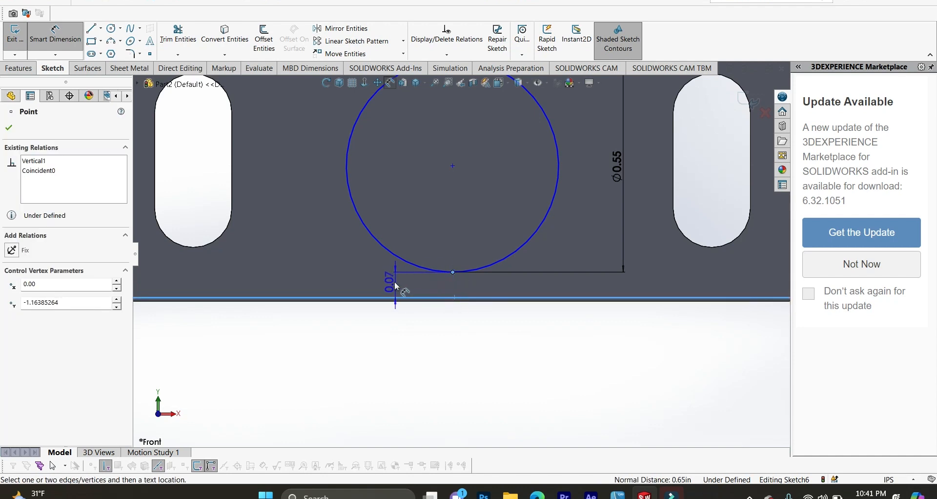
left_click(395, 282)
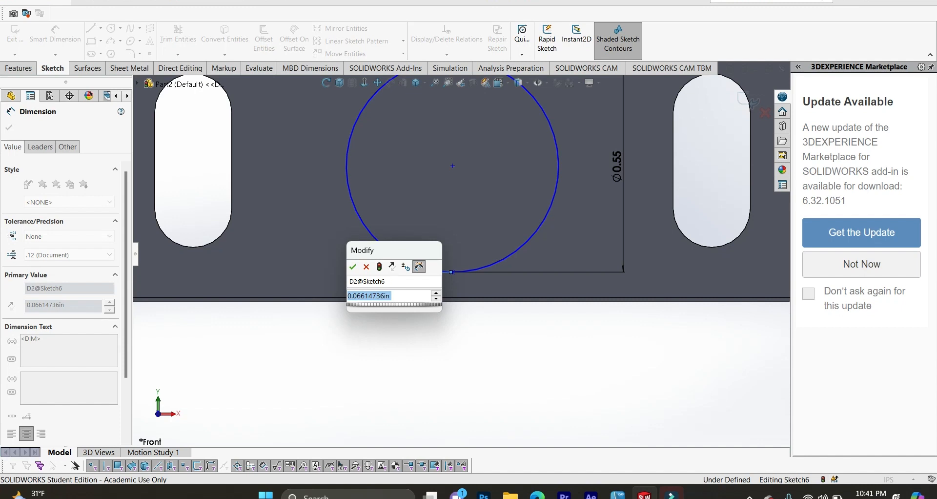
type("0.2")
key("Return")
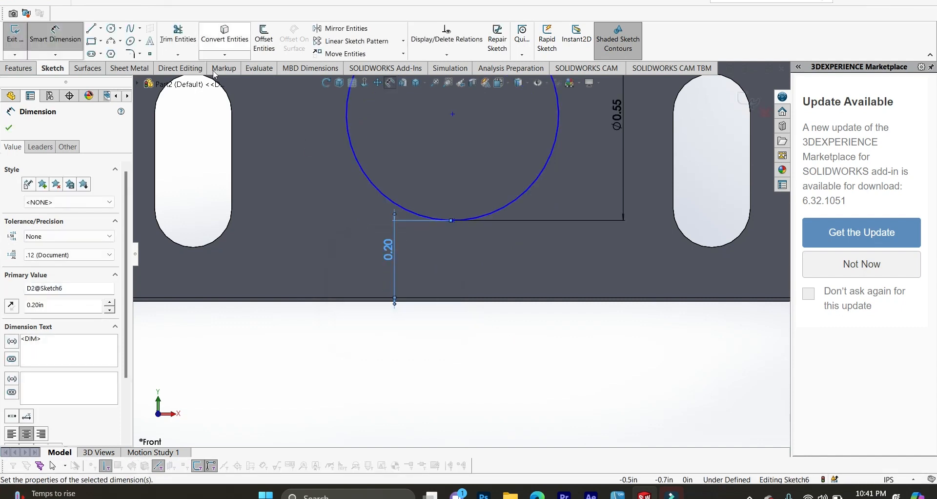
Step: Cut-extrude the 0.55 in circle through the piston as a Mid Plane cut 1.30 in deep
key("f")
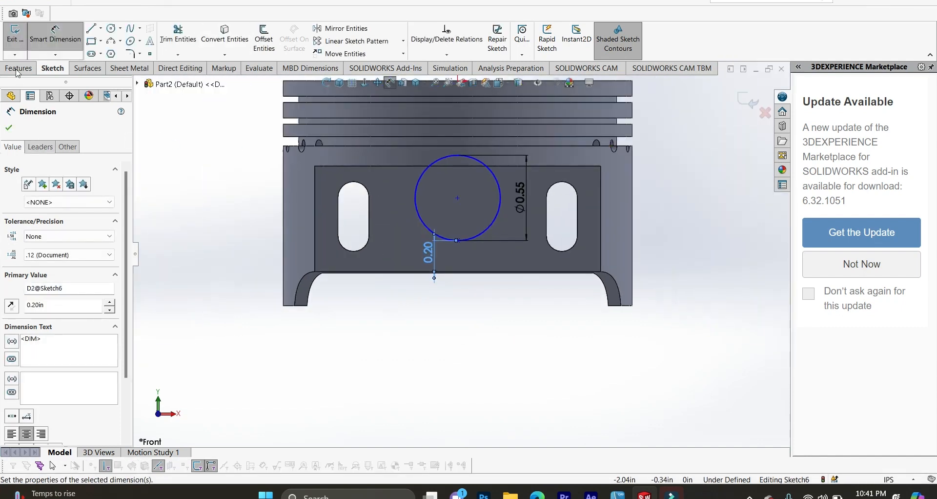
left_click(18, 69)
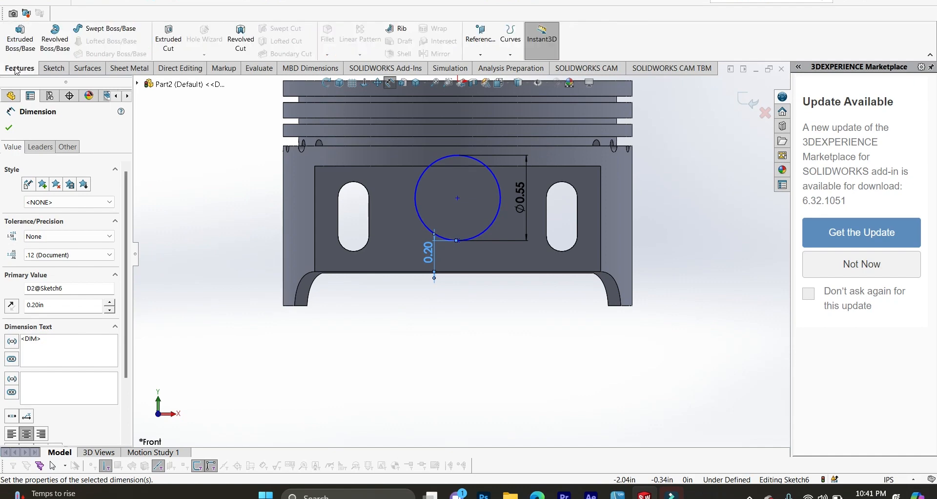
left_click(169, 40)
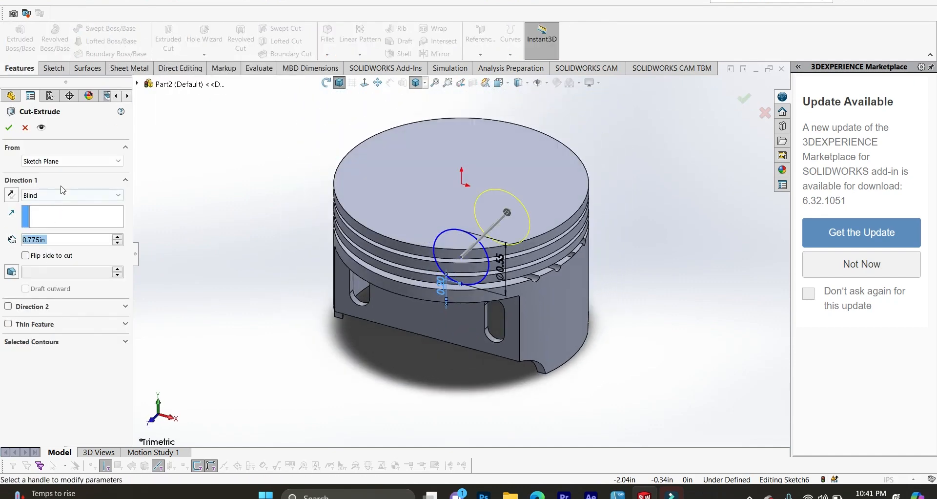
left_click(62, 194)
left_click(45, 277)
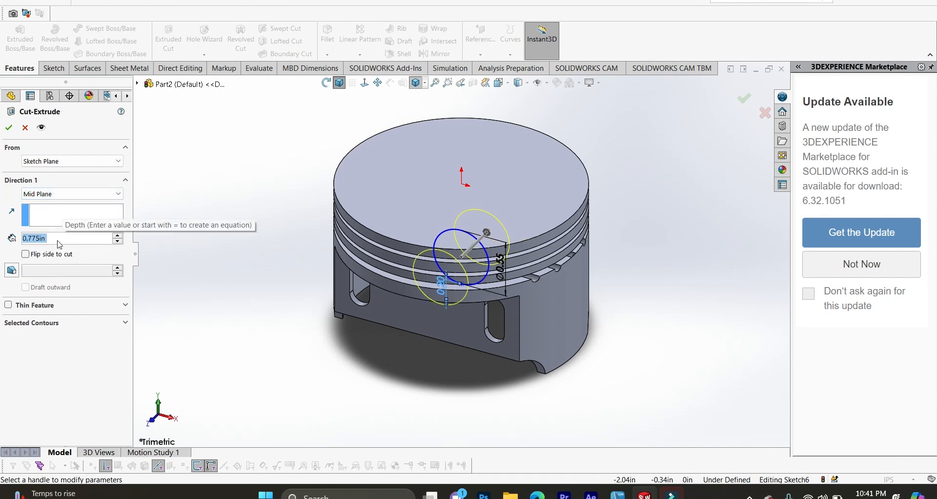
type("1.30")
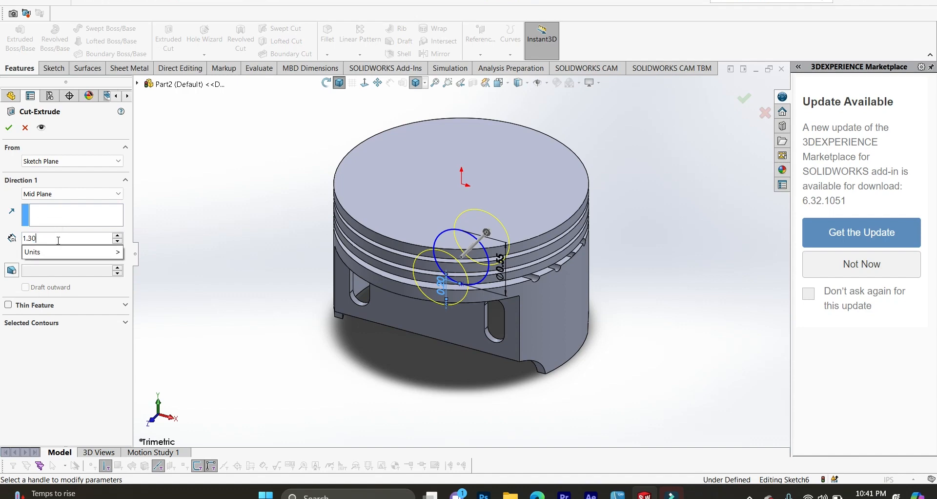
key("Return")
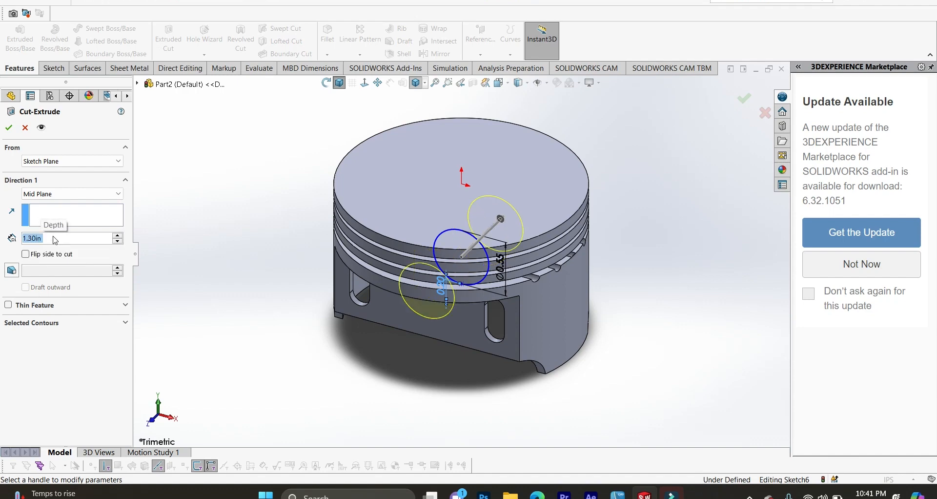
left_click(9, 127)
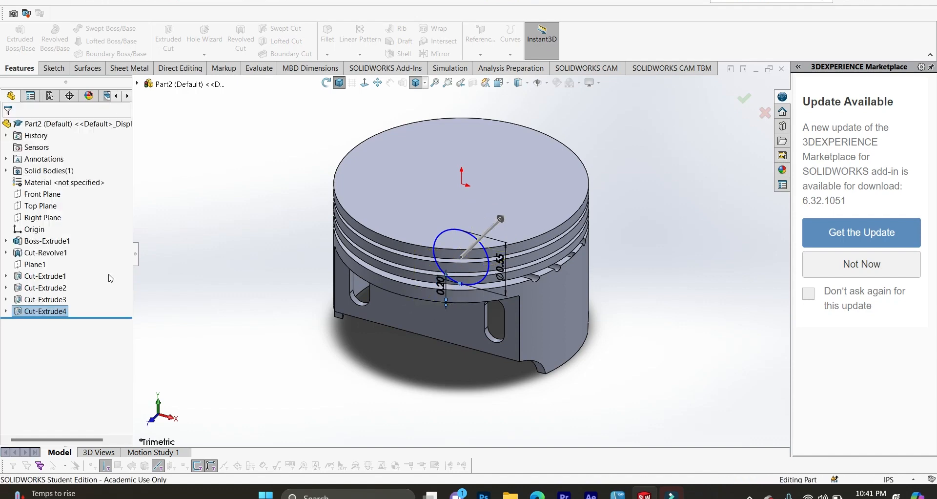
Step: Start a sketch on the piston's flat side face and draw a 0.275 in radius circle concentric with the pin hole, matching its edge
left_click(298, 395)
middle_click_drag(407, 408, 430, 289)
left_click(411, 251)
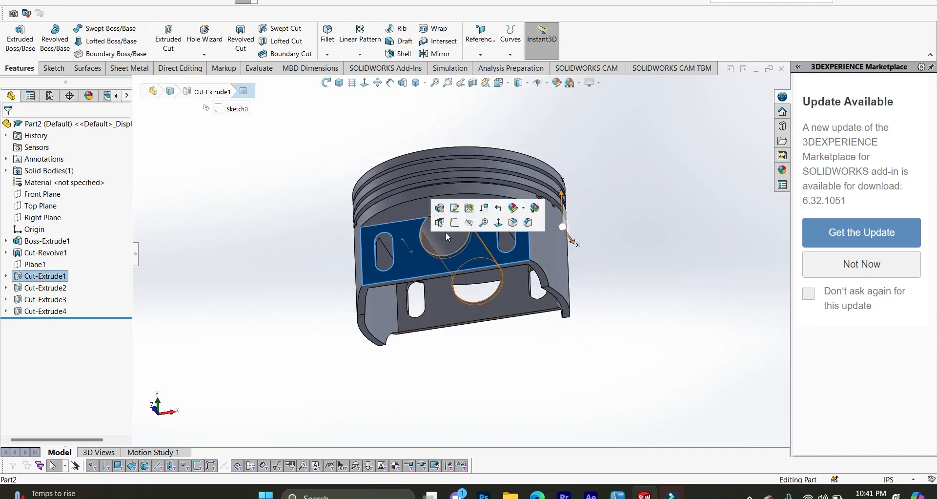
left_click(455, 226)
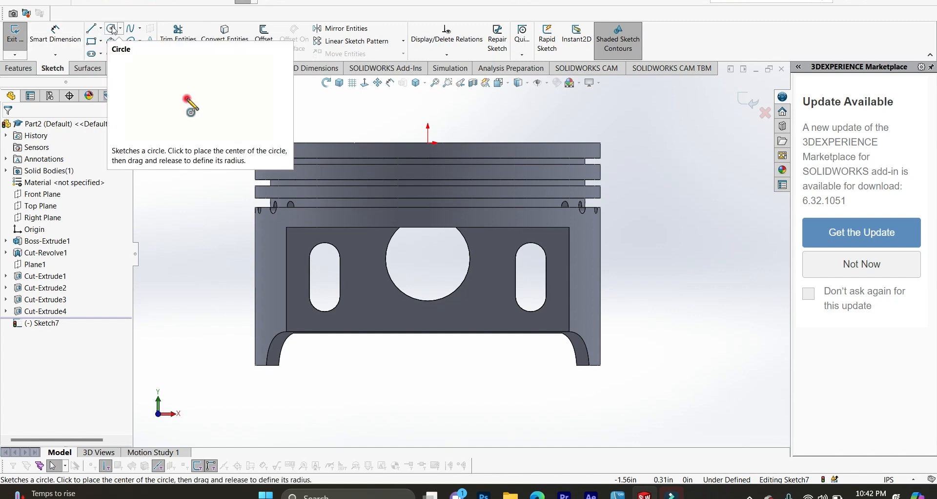
left_click(114, 30)
left_click(428, 258)
left_click(481, 272)
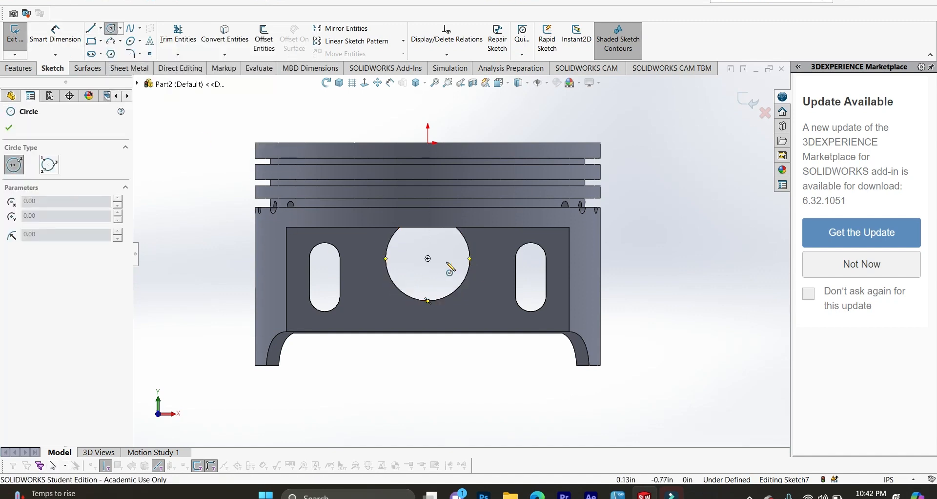
left_click(429, 259)
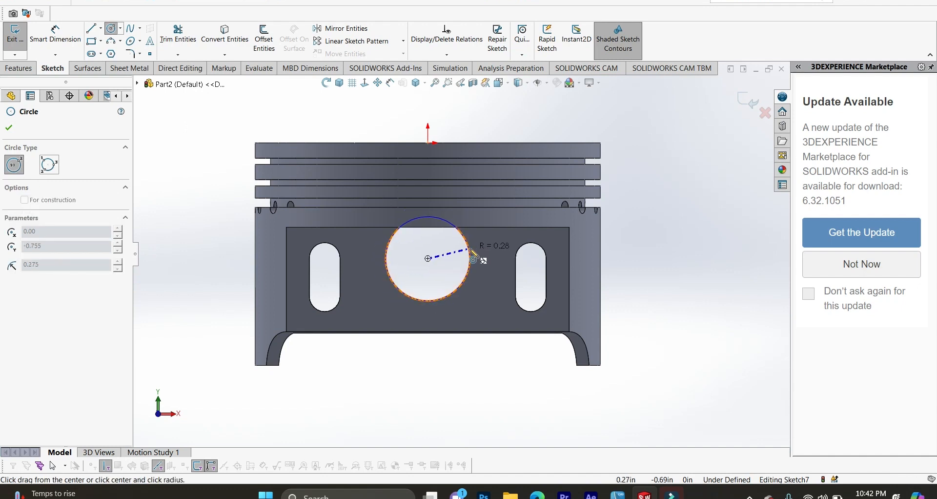
left_click(471, 250)
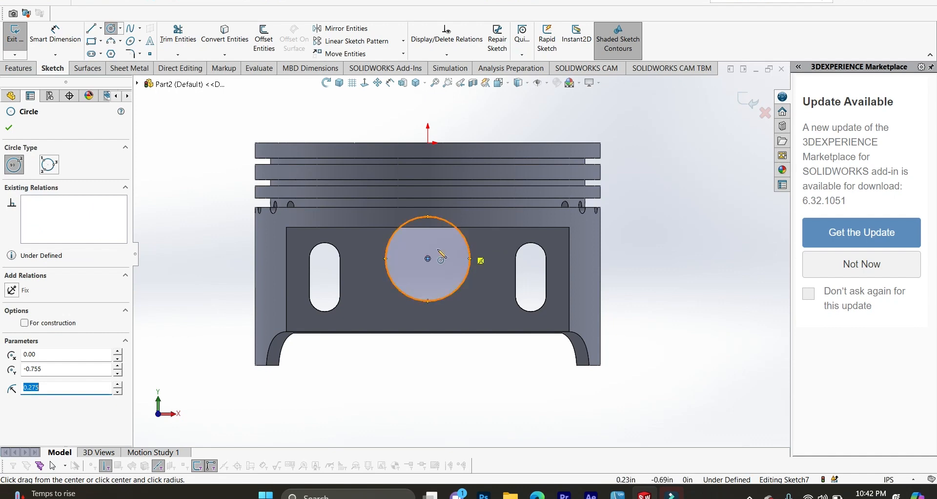
Step: Set up an extruded cut of the circle as Through All in the reversed direction, with draft enabled
left_click(28, 71)
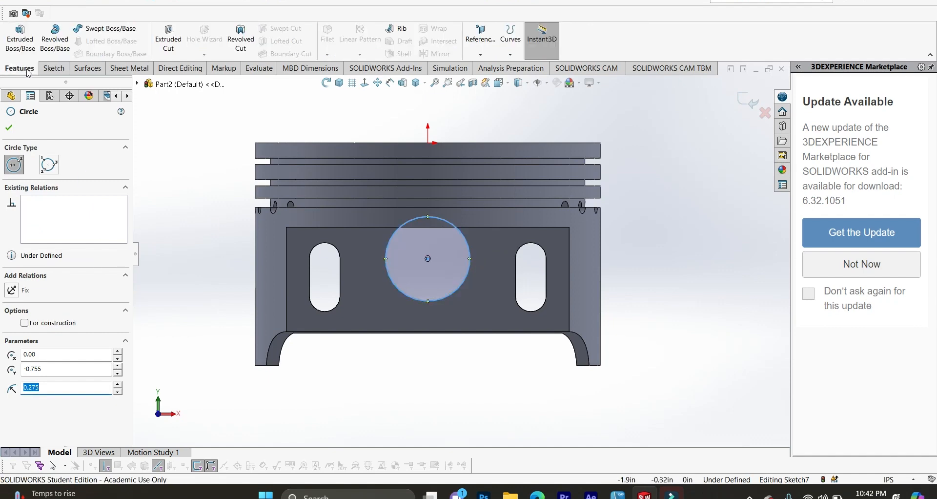
left_click(169, 44)
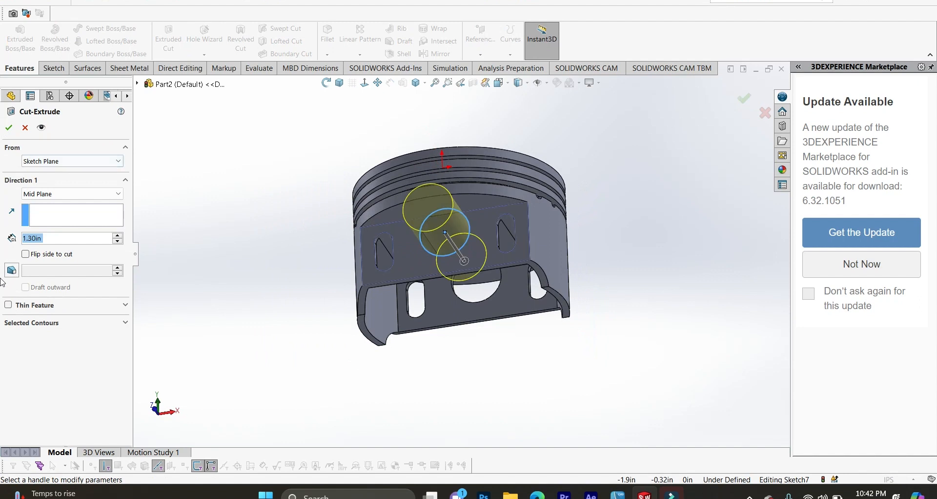
left_click(12, 271)
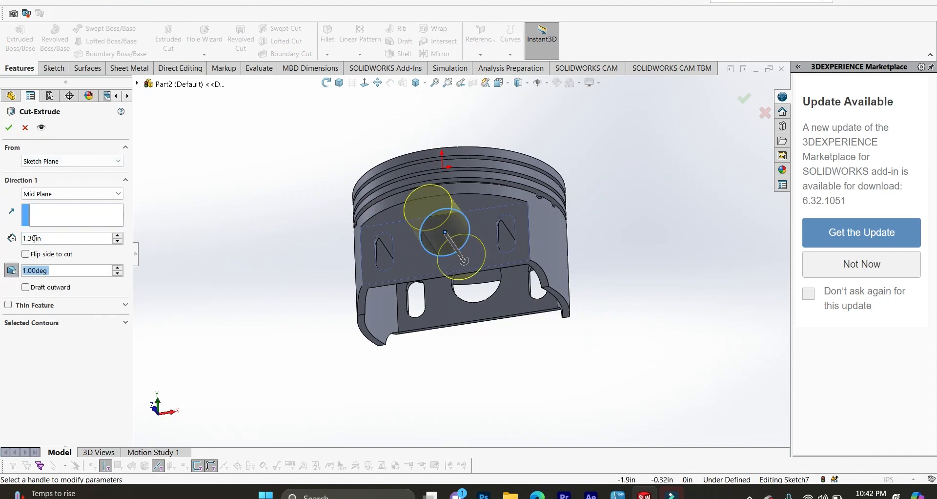
left_click(62, 194)
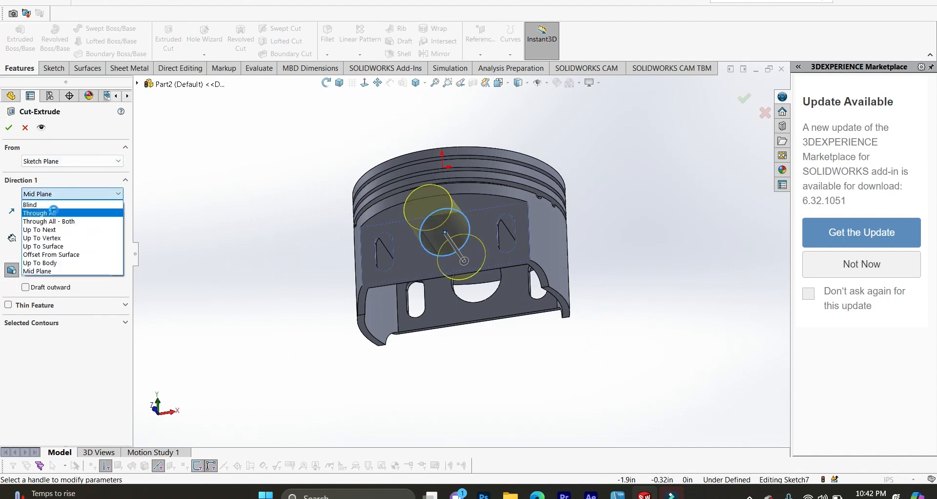
left_click(55, 214)
left_click(12, 196)
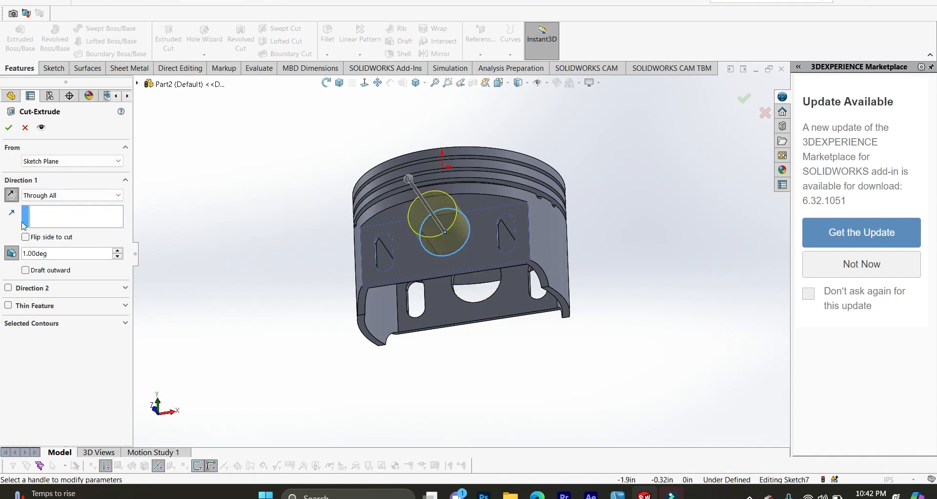
Step: Set the cut's draft angle to 7 degrees, drafting inward, and complete the cut
left_click(118, 250)
left_click(117, 251)
left_click(117, 250)
left_click(118, 250)
left_click(118, 250)
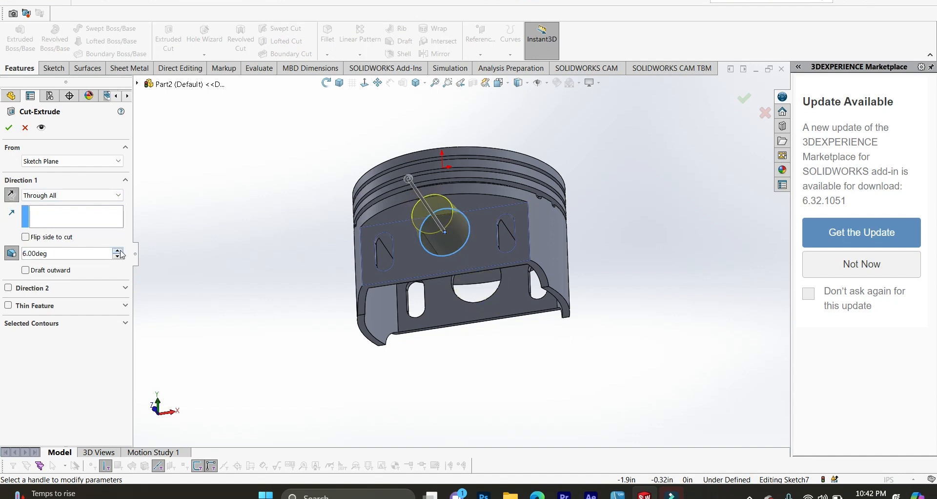
left_click(117, 251)
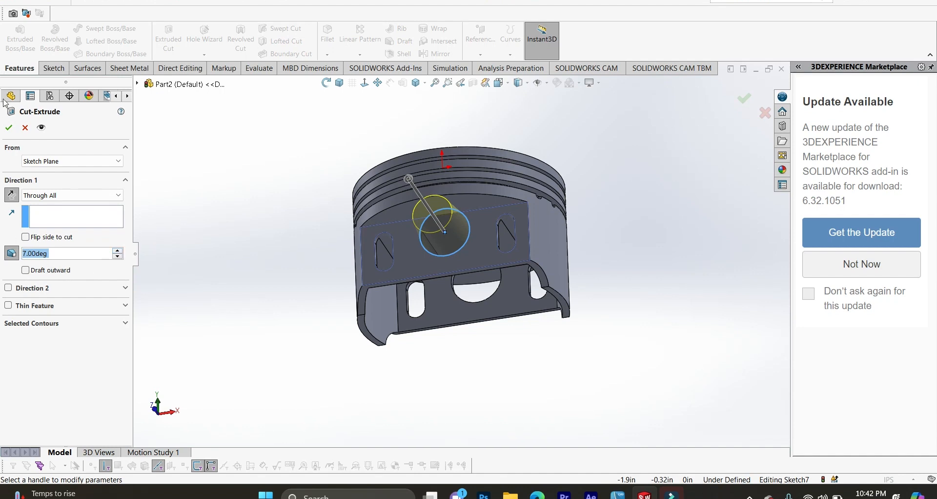
left_click(9, 127)
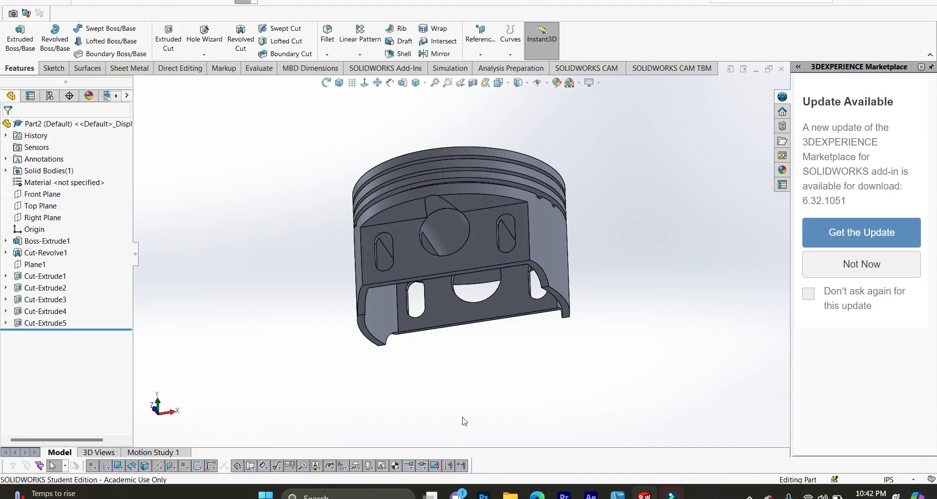
Step: Inspect the tapered cut above the pin hole and the piston's underside from several angles
middle_click_drag(465, 421, 446, 254)
scroll(443, 190, "down", 5)
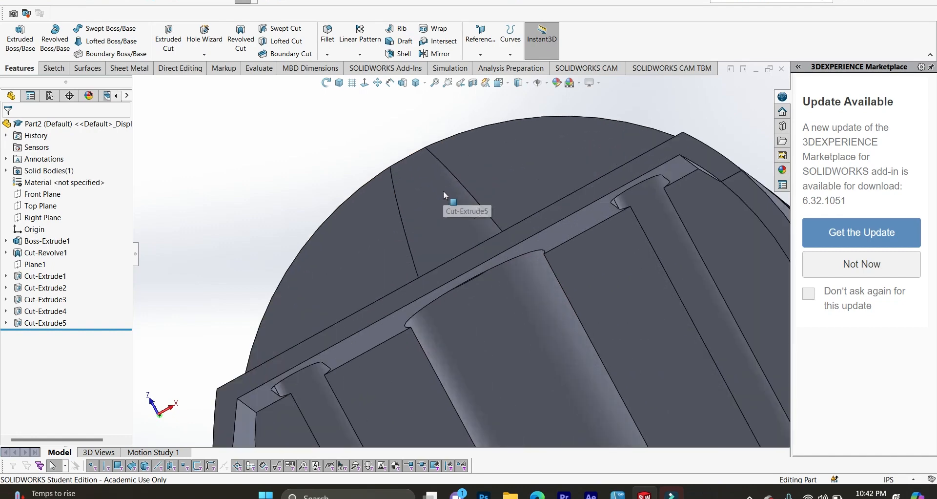
left_click(339, 83)
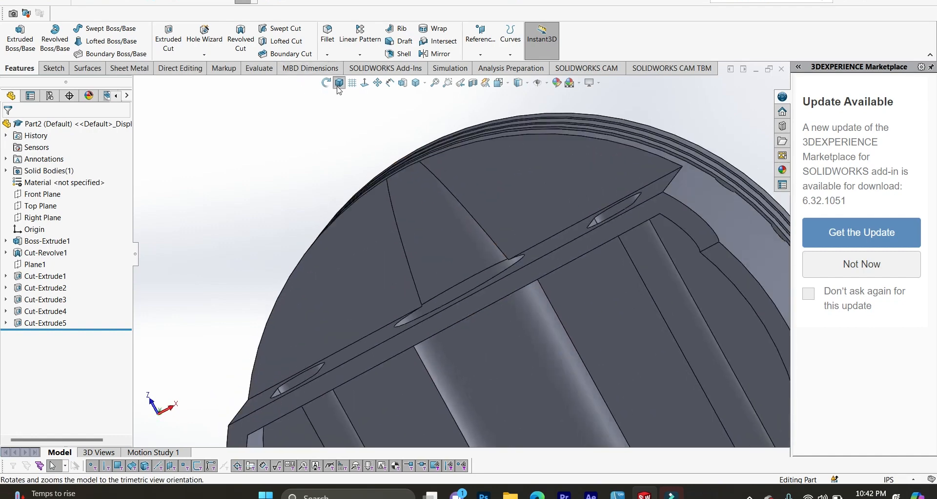
middle_click_drag(590, 389, 403, 296)
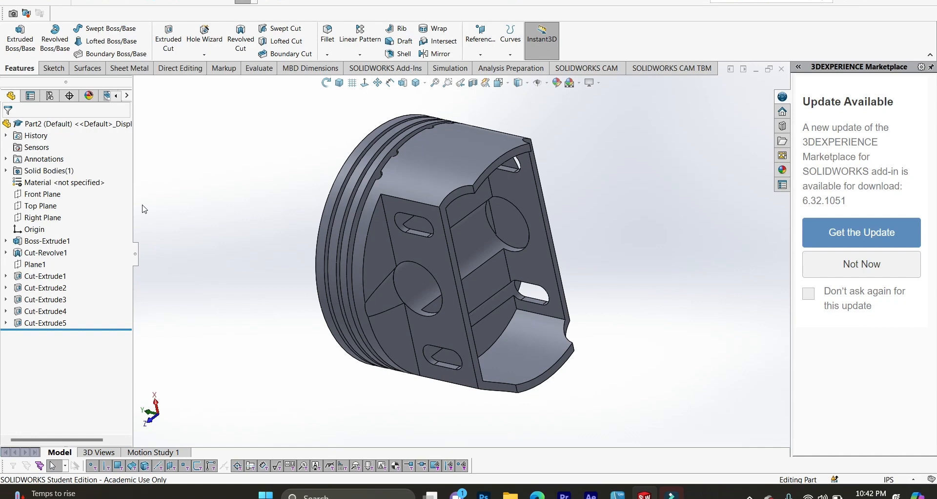
right_click(88, 106)
left_click(341, 83)
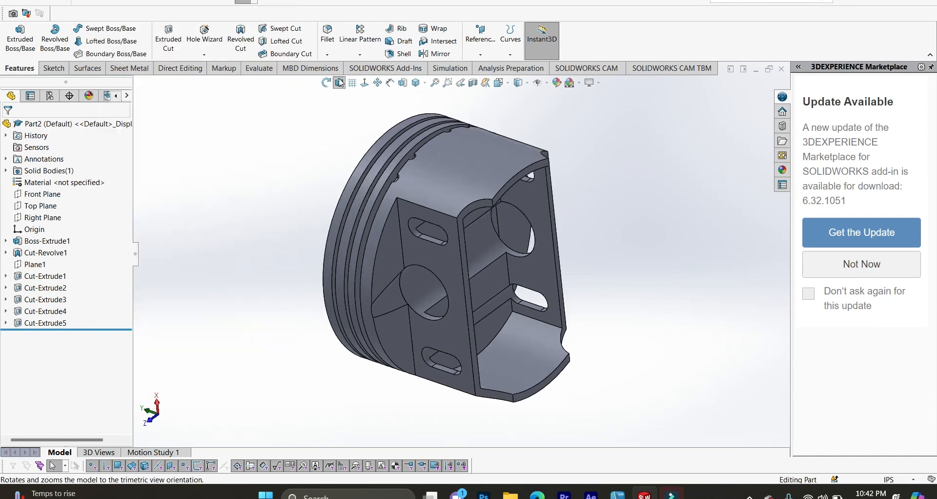
Step: Create a reference plane offset 0.15 in from the Top Plane, flipped to lie below the piston's crown
left_click(481, 35)
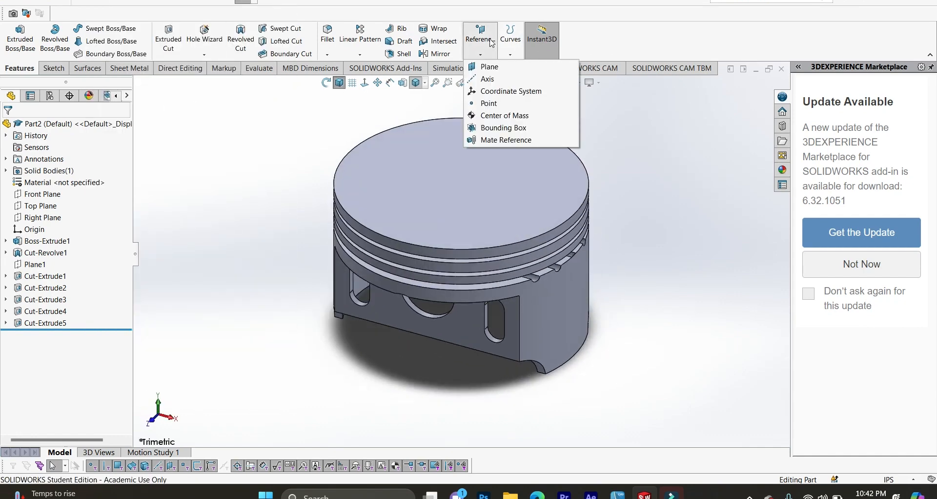
left_click(495, 71)
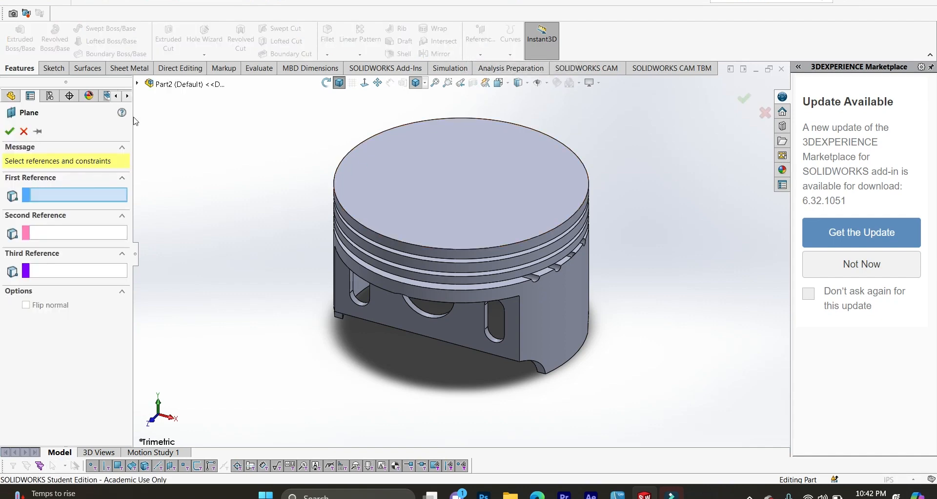
left_click(137, 84)
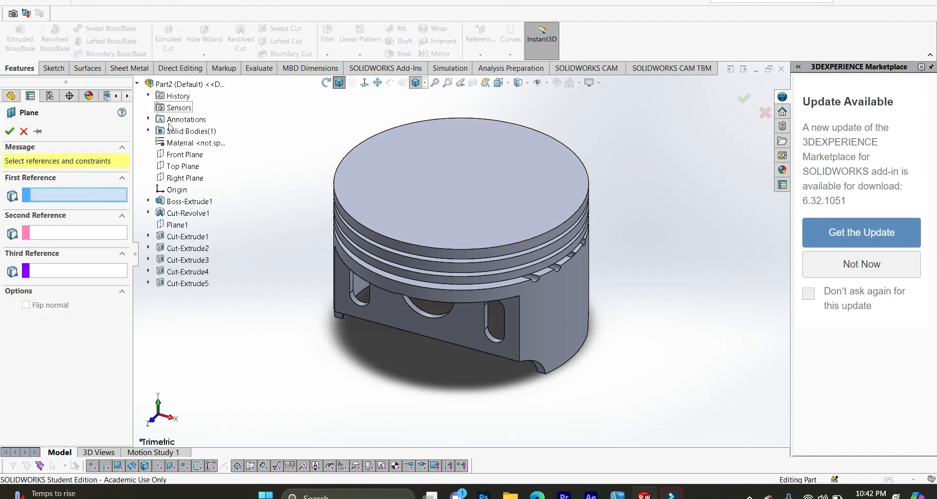
left_click(190, 168)
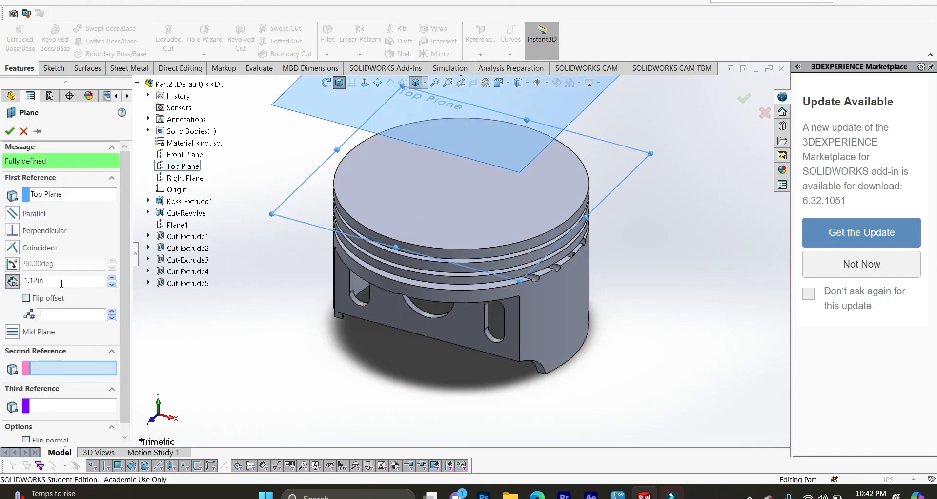
left_click(6, 283)
key("Return")
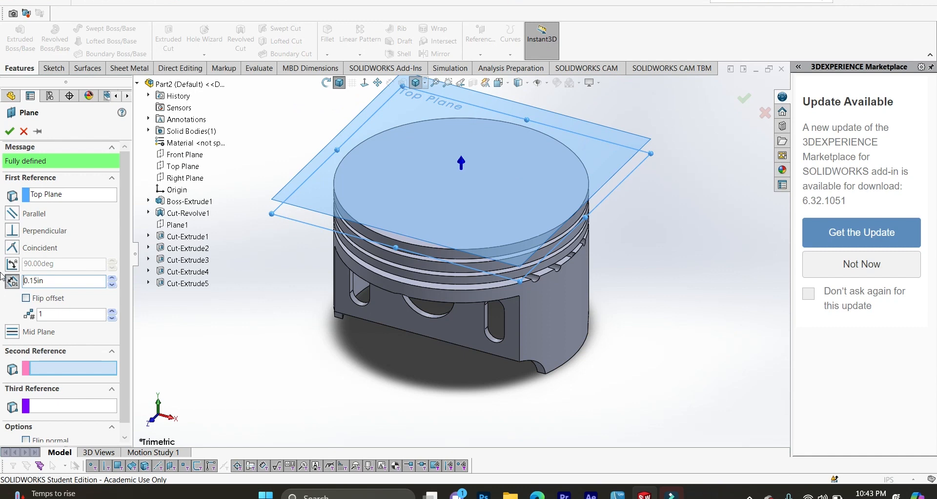
left_click(26, 300)
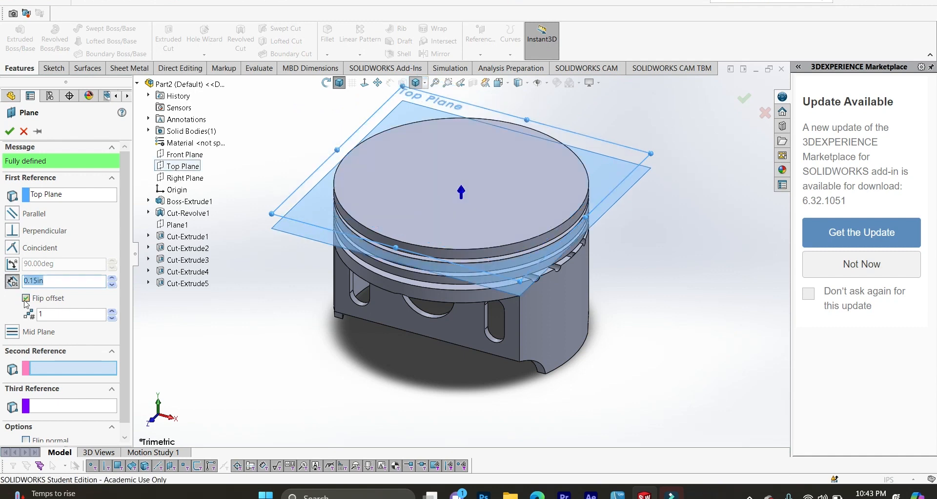
left_click(9, 130)
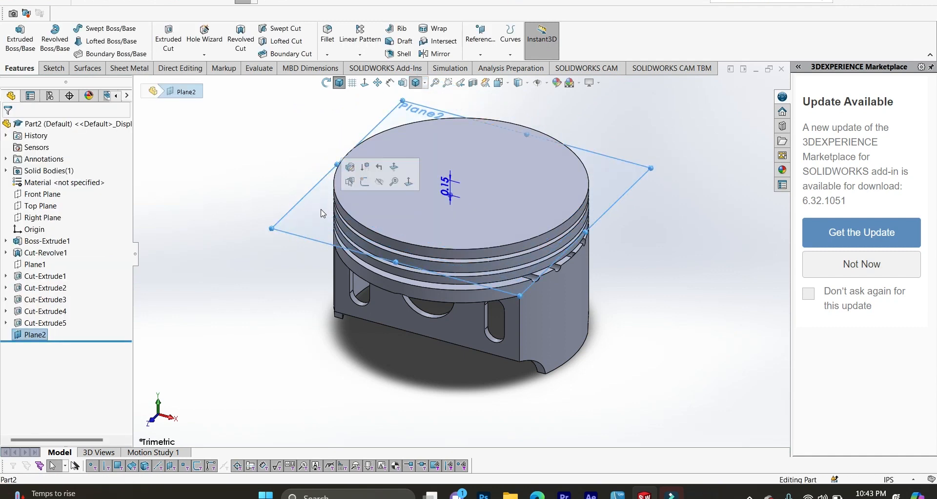
Step: Start a sketch on the new offset plane and draw a horizontal centerline through the origin, extending past both sides of the piston
left_click(364, 182)
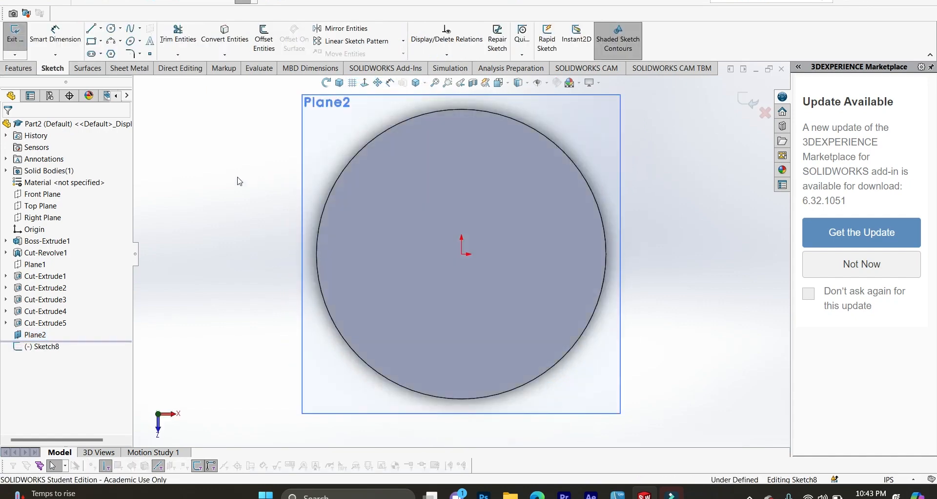
left_click(101, 28)
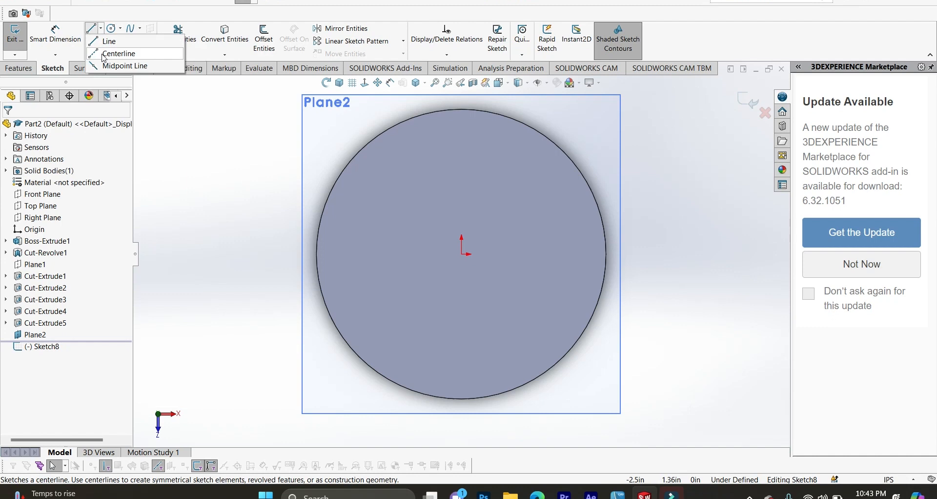
left_click(104, 54)
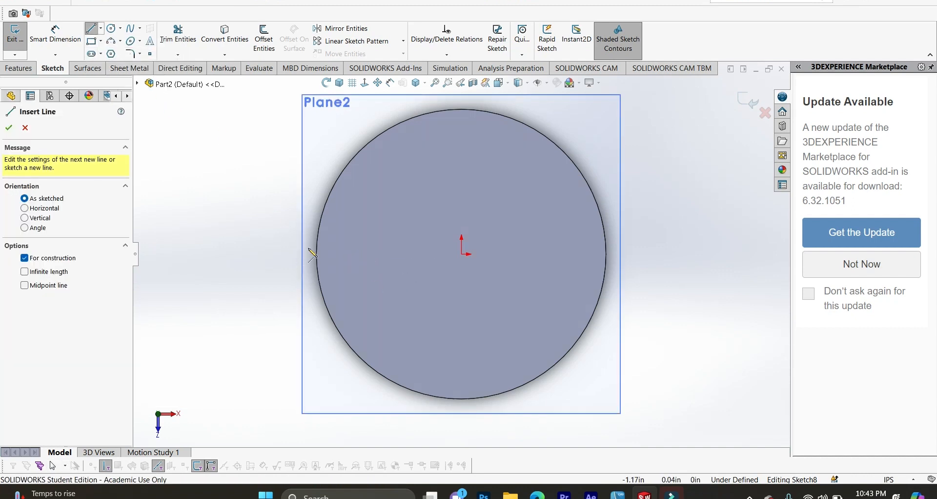
left_click(101, 28)
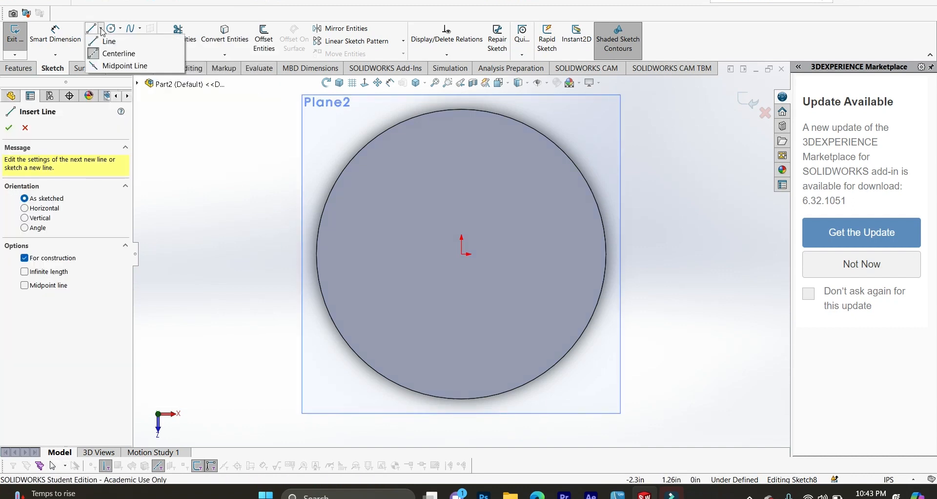
left_click(110, 51)
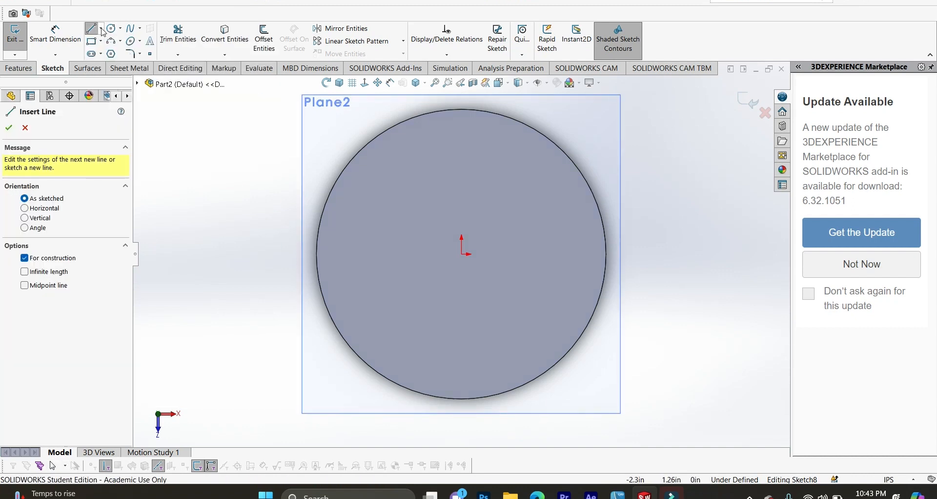
left_click(275, 254)
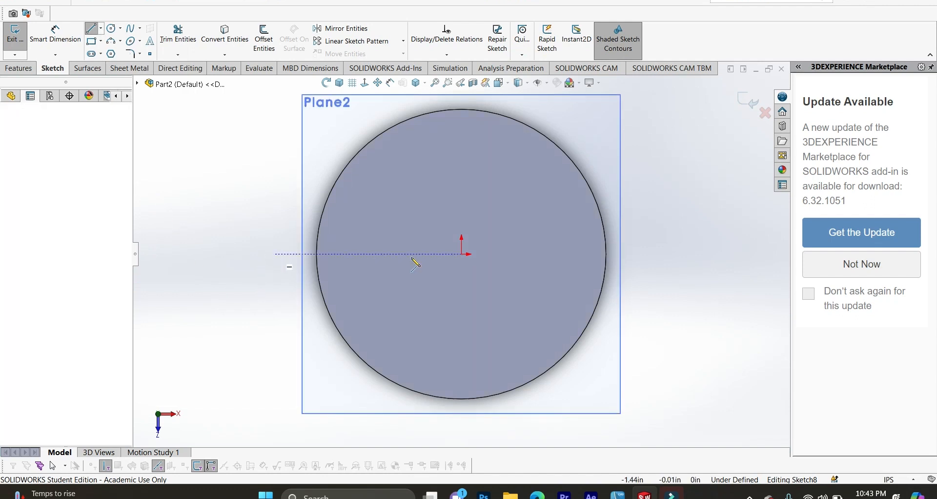
left_click(662, 253)
key("Escape")
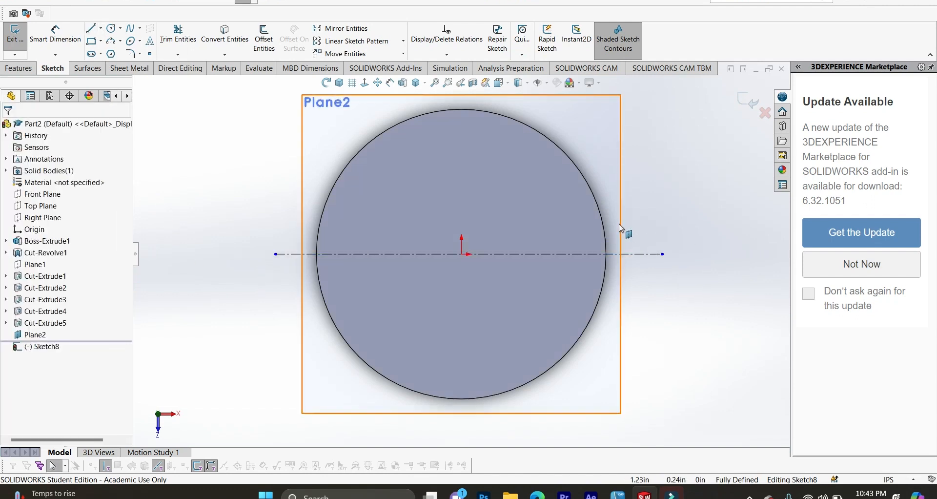
Step: Draw a vertical centerline through the origin, extending just beyond the piston's circular outline at both ends
key("Return")
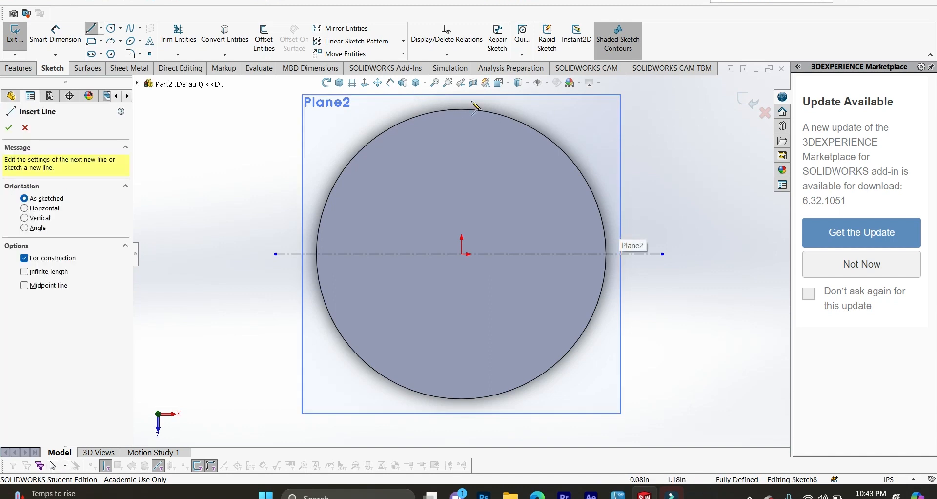
left_click(462, 100)
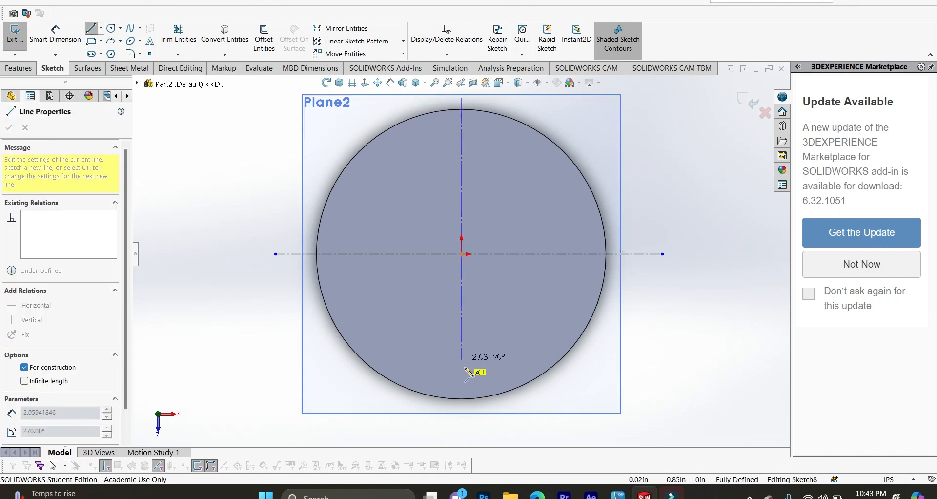
left_click(462, 408)
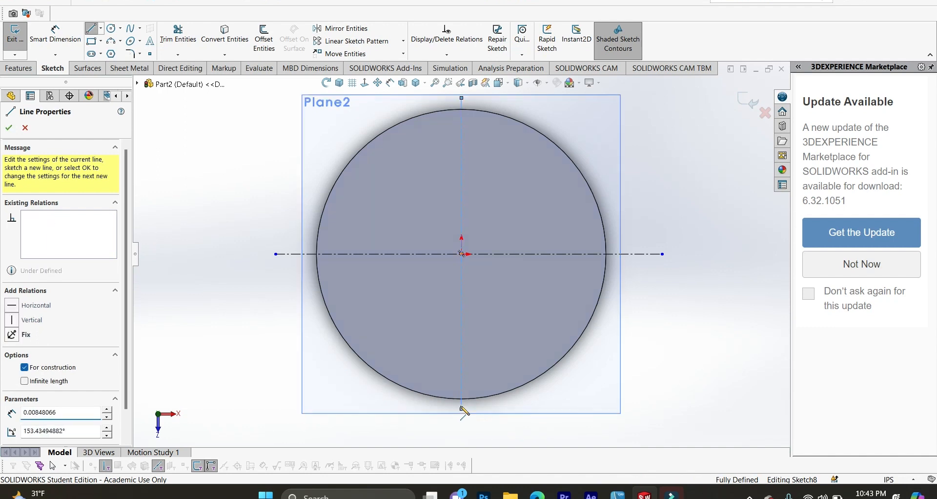
key("Escape")
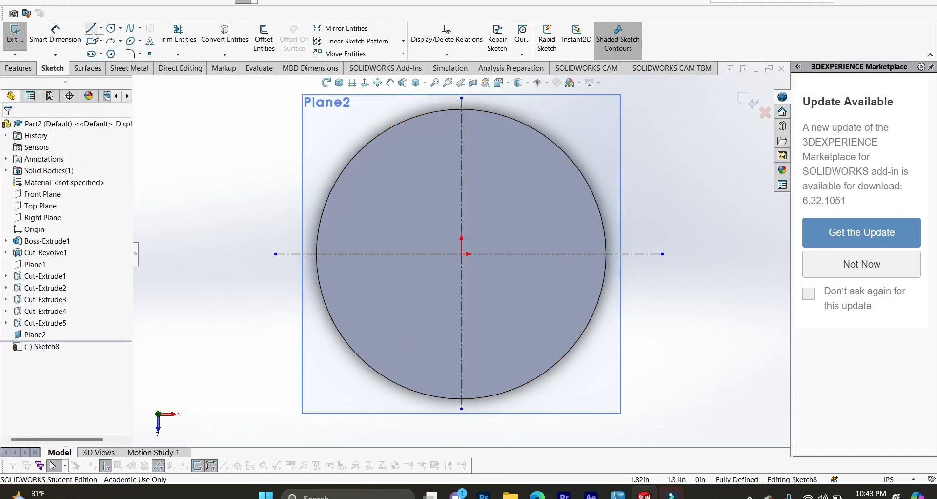
Step: Sketch a horizontal line about 1.08 in long above the origin, crossing the vertical centerline
left_click(93, 30)
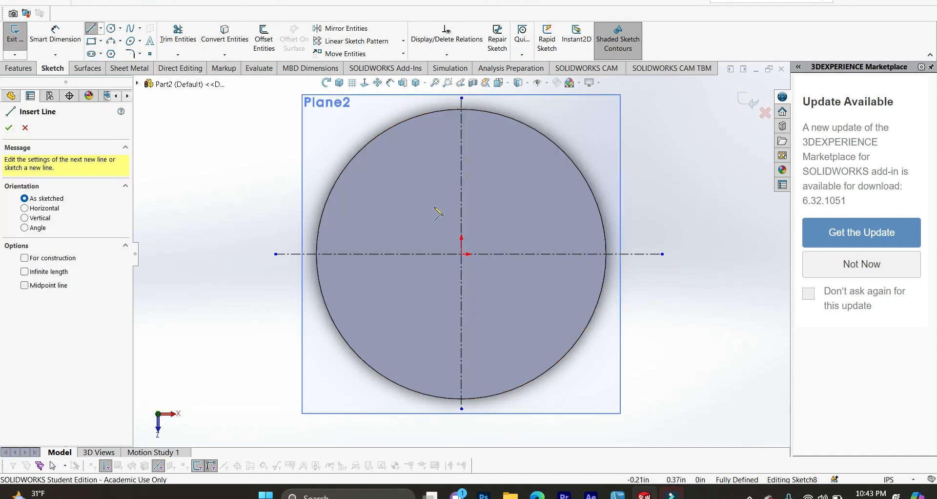
left_click(388, 177)
left_click(526, 178)
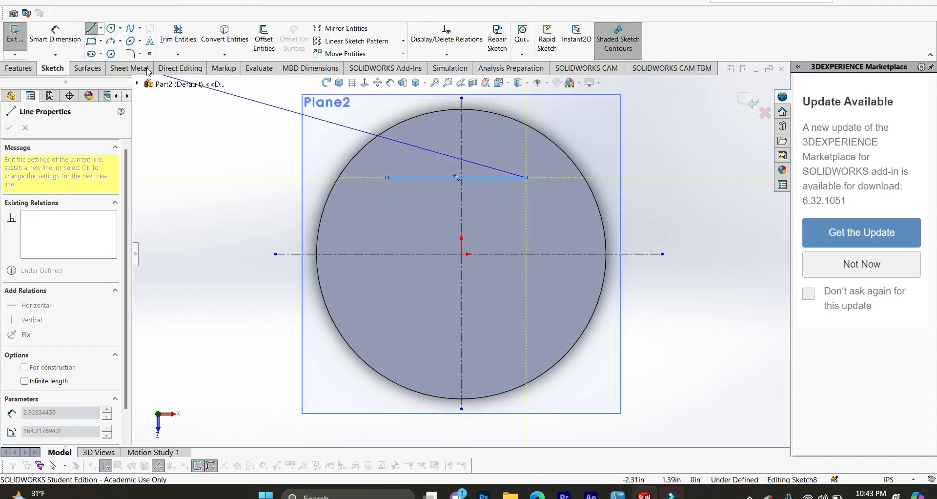
Step: Dimension the horizontal line's length and set it to 1.6 in
left_click(55, 35)
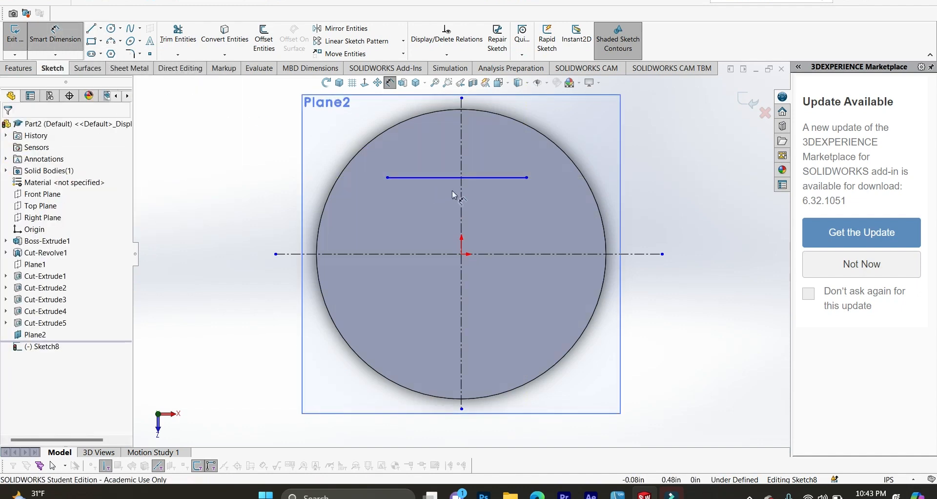
left_click(444, 178)
left_click(441, 155)
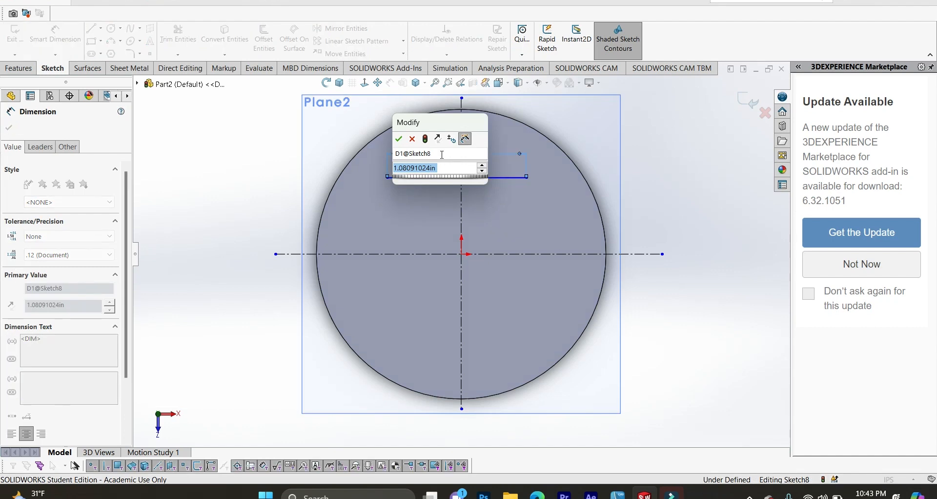
type("1.6")
key("Return")
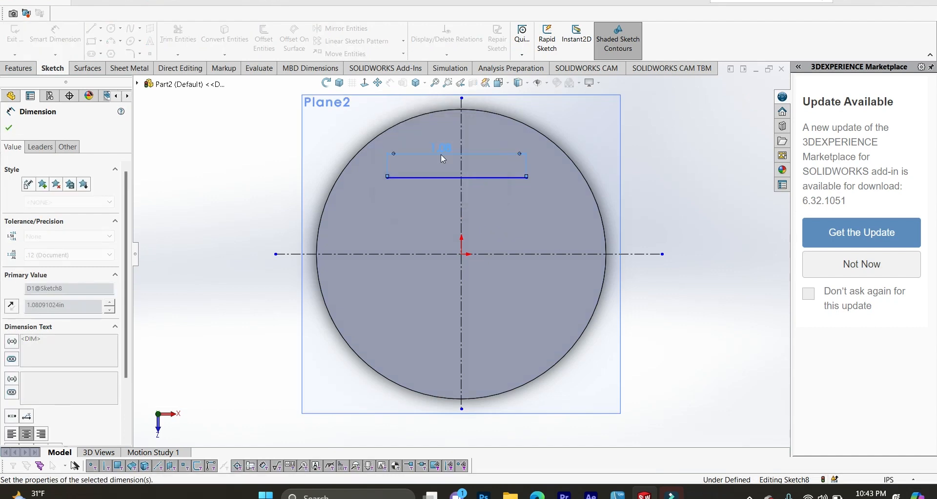
key("Escape")
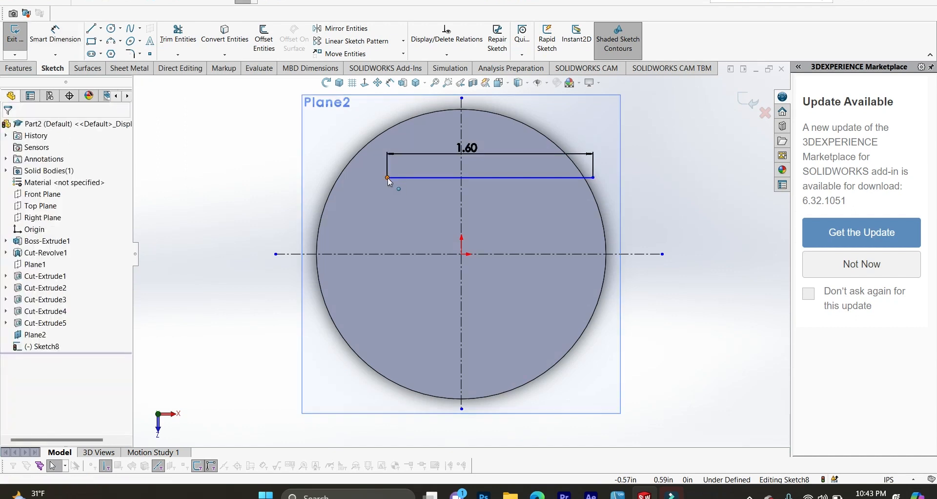
Step: Make the two endpoints of the 1.6 in line symmetric about the vertical centerline
left_click(388, 178)
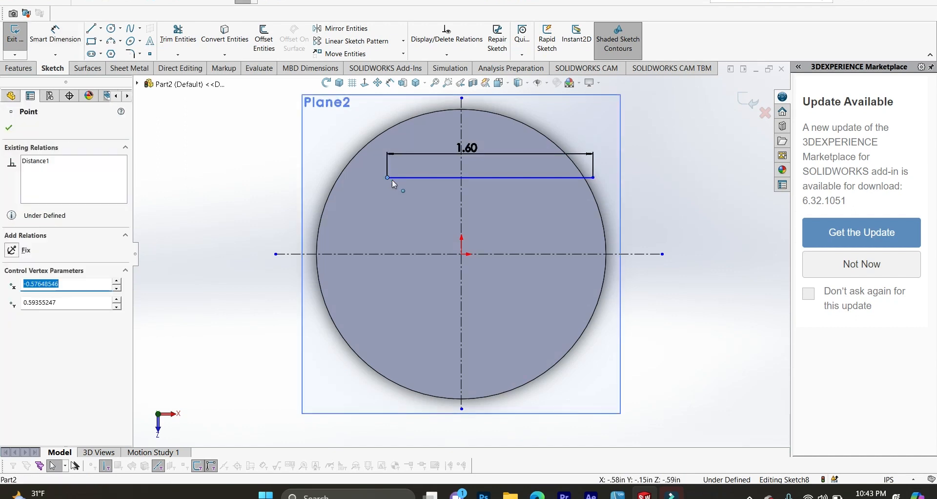
left_click(460, 198, "ctrl")
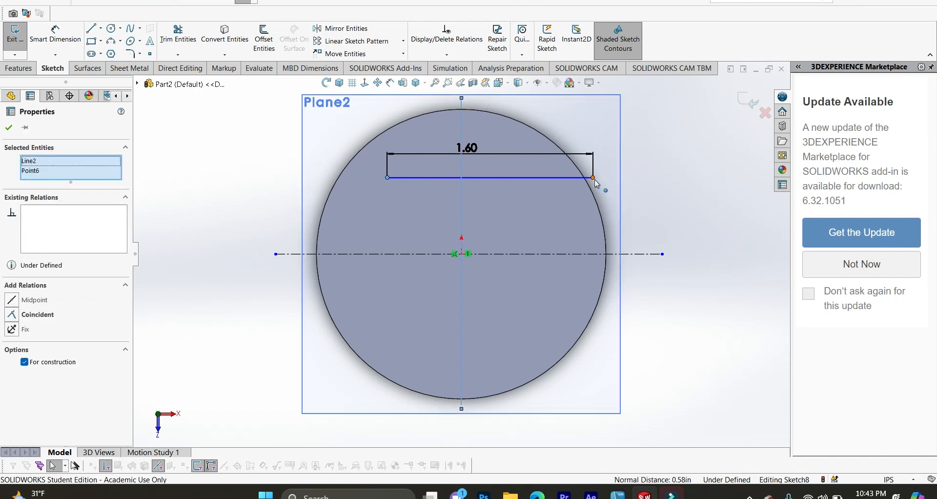
left_click(594, 179, "ctrl")
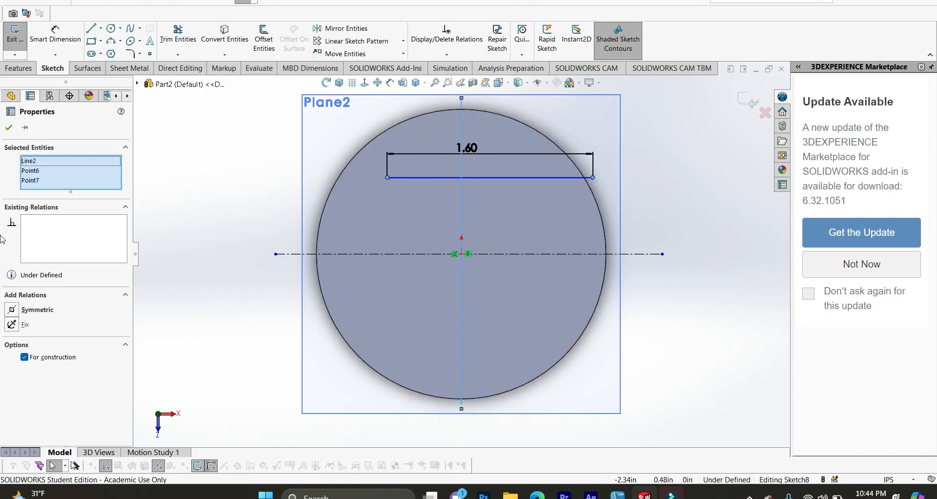
left_click(12, 311)
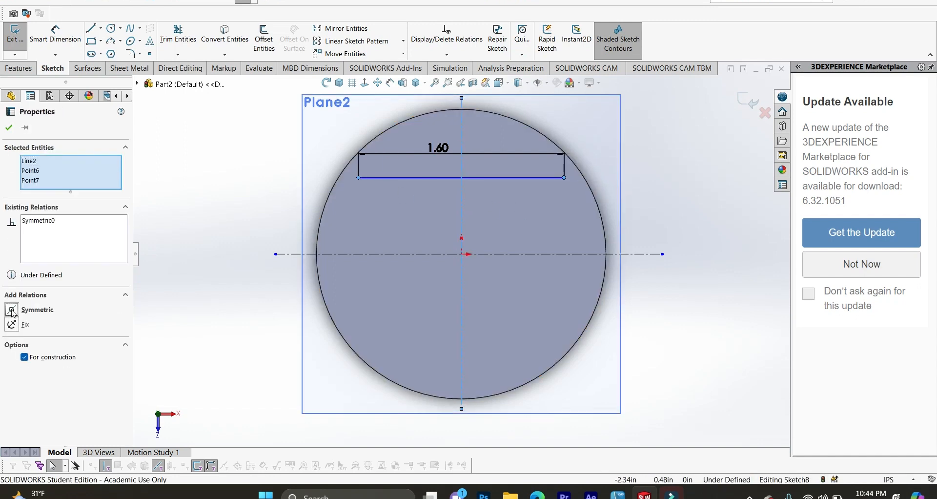
left_click(7, 127)
Step: Dimension the distance between the 1.6 in line and the horizontal centerline and set it to 0.6 in
left_click(79, 48)
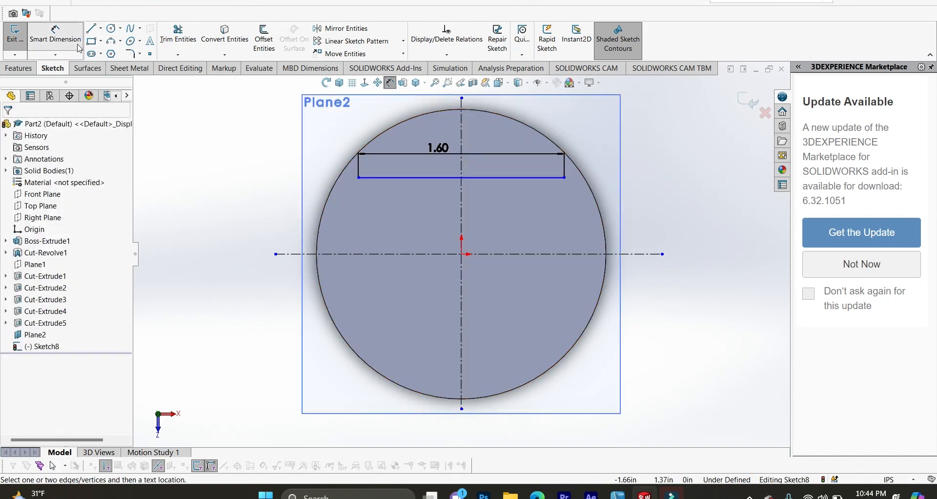
left_click(428, 179)
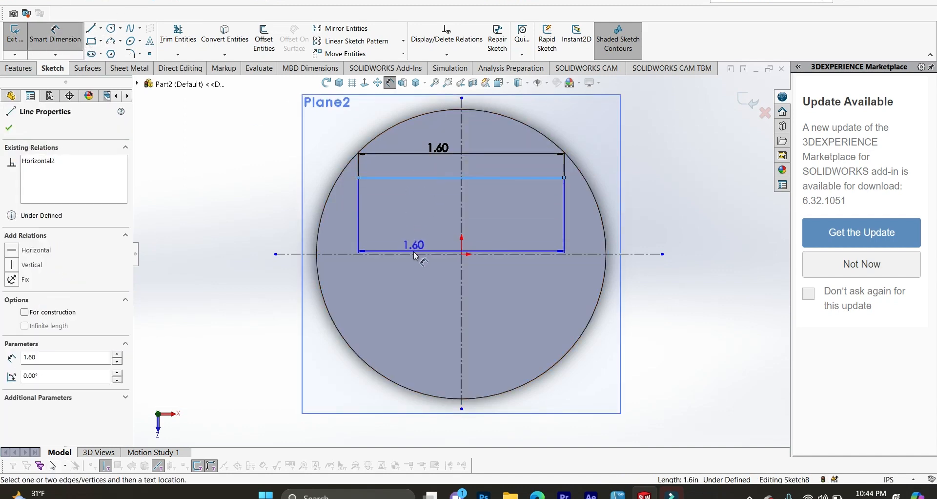
left_click(415, 254)
left_click(421, 217)
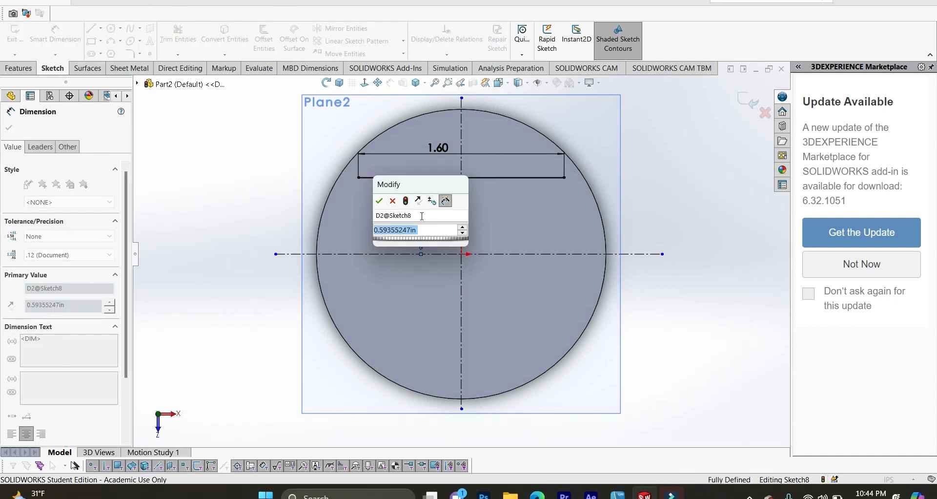
type(".6")
key("Return")
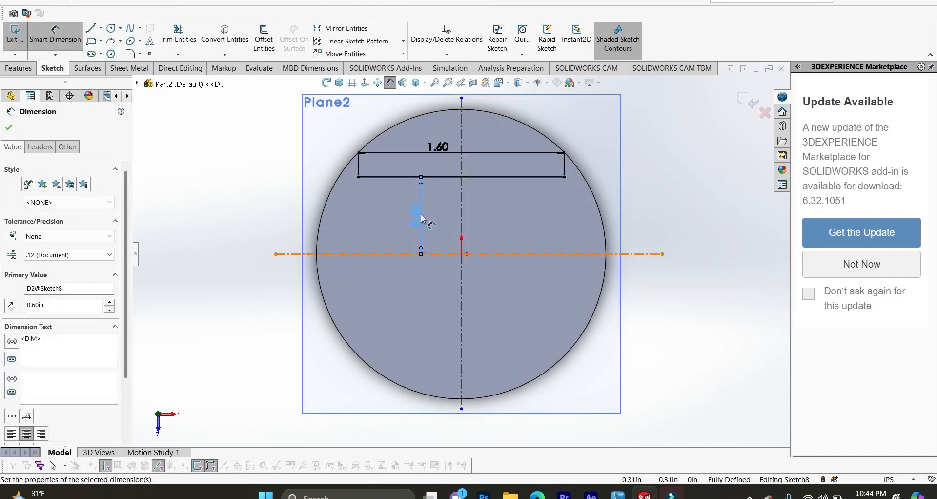
key("Escape")
key("Escape")
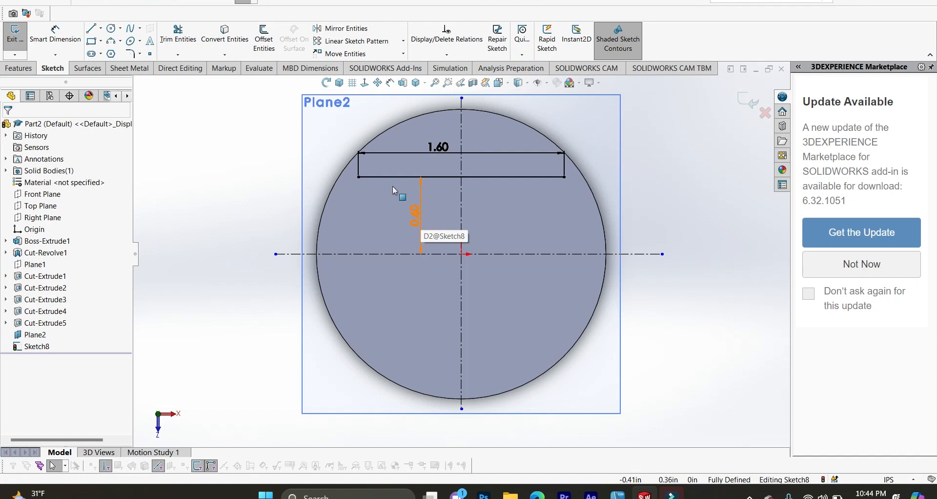
Step: Mirror the 1.6 in line about the horizontal centerline, and delete the original line's distance dimension to that centerline
left_click(345, 31)
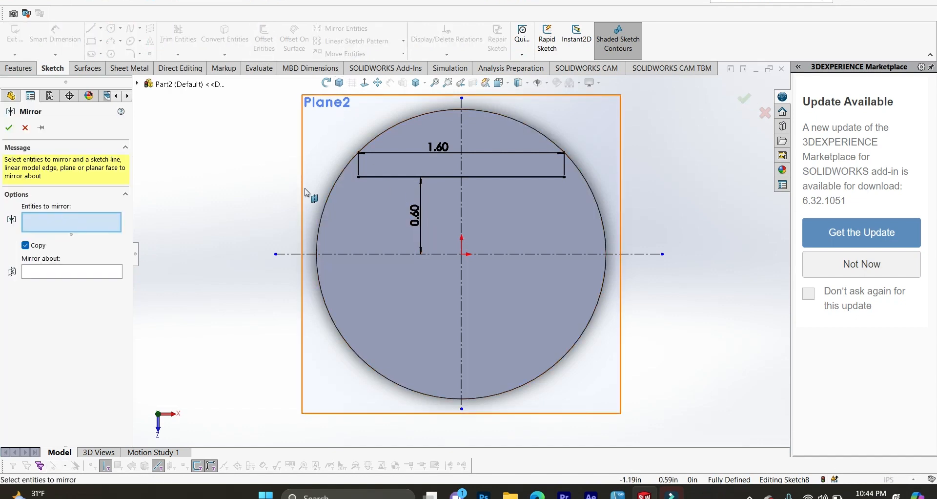
left_click(451, 178)
left_click(115, 273)
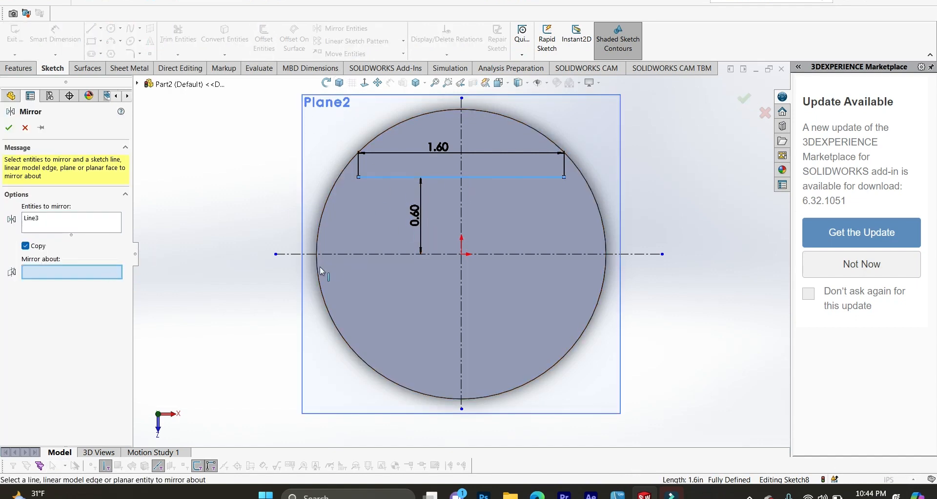
left_click(345, 254)
left_click(9, 127)
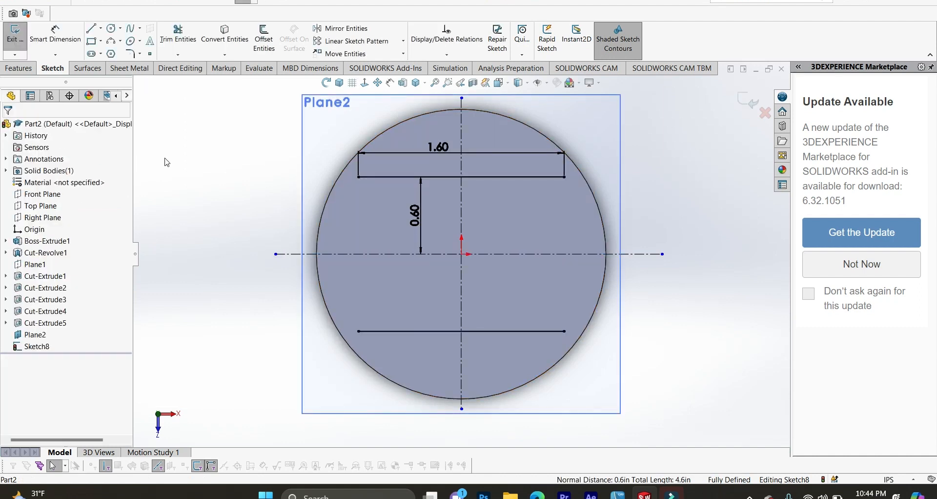
left_click(416, 214)
key("Delete")
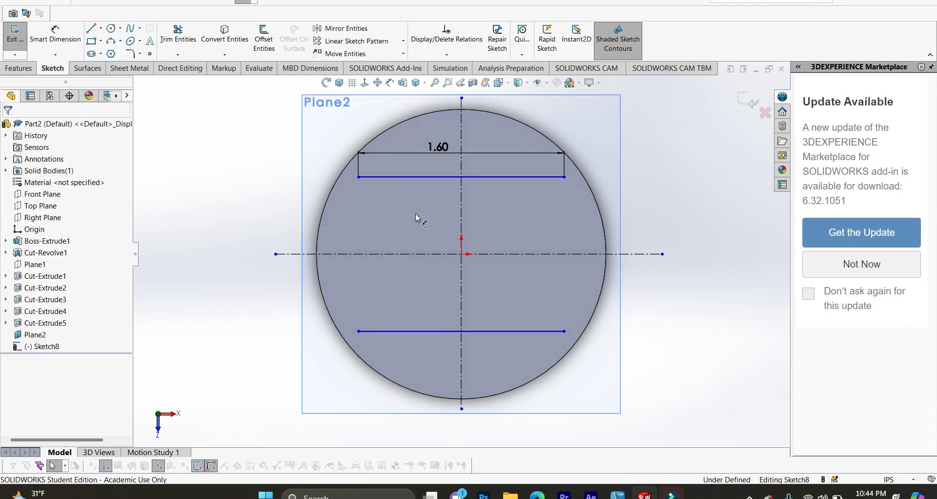
Step: Close the profile with outward-bulging three-point arcs joining the horizontal lines' endpoints at each side, the left arc about 1.3 in in radius
left_click(113, 42)
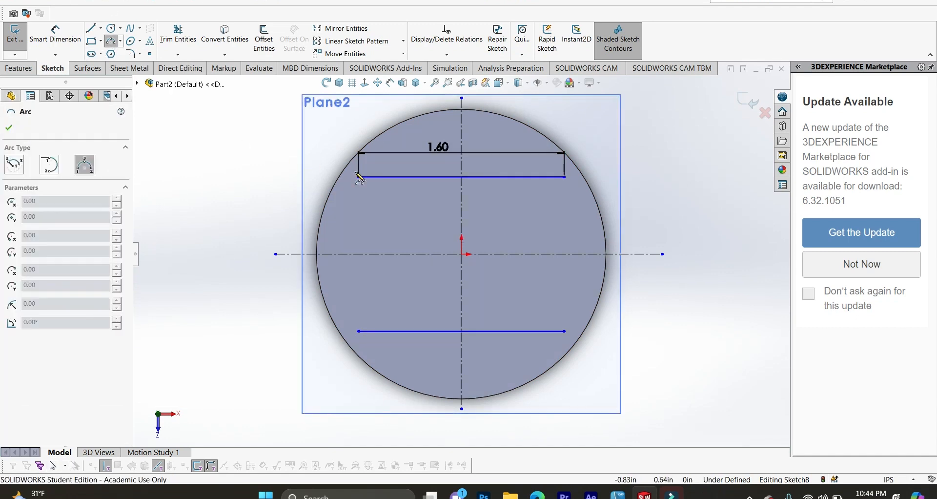
left_click(359, 177)
left_click(359, 331)
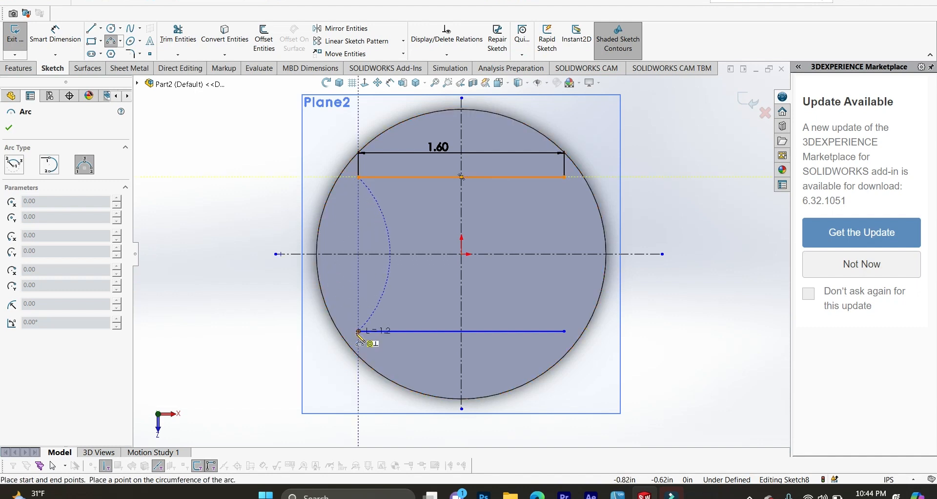
left_click(353, 308)
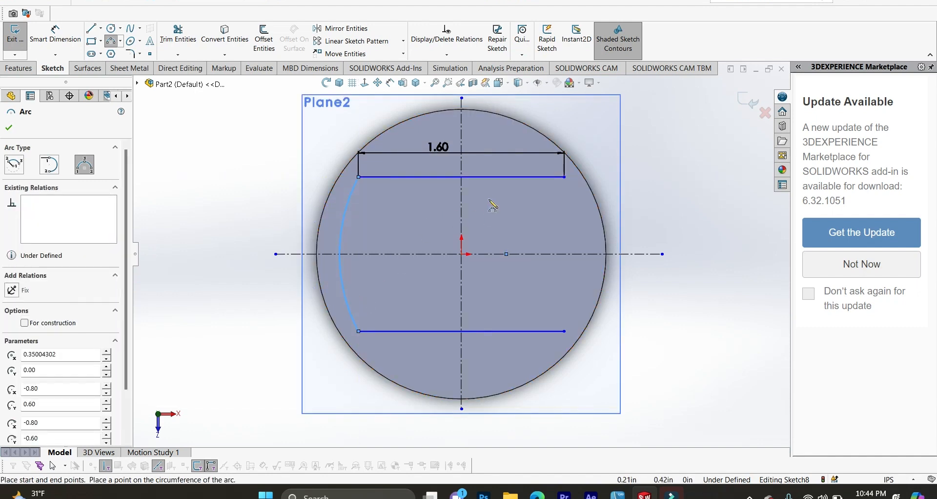
left_click(564, 177)
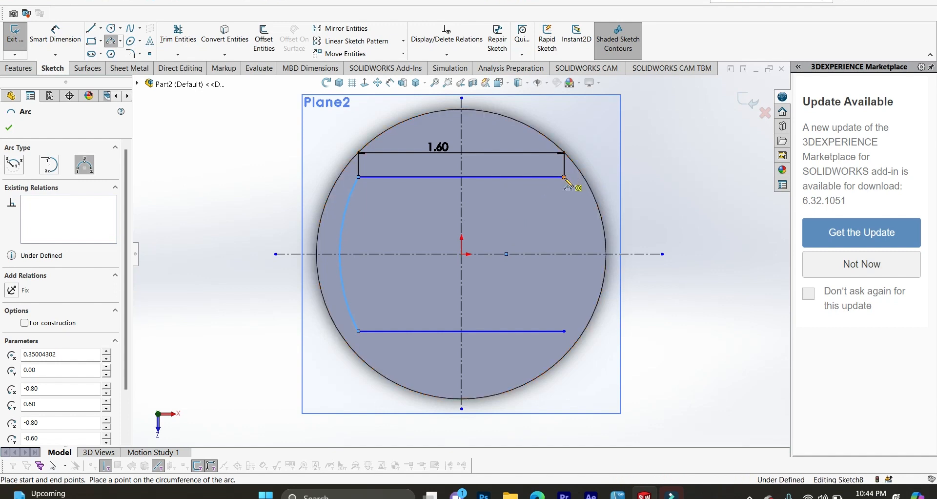
left_click(565, 331)
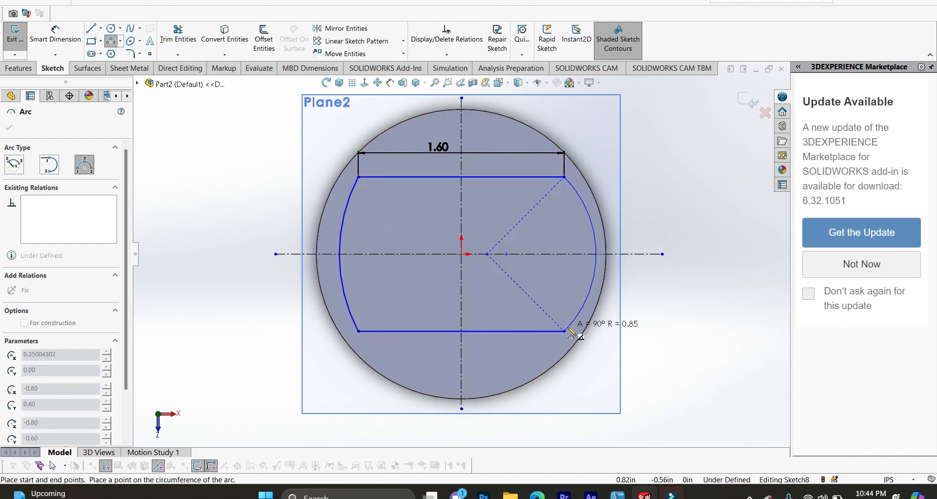
left_click(572, 314)
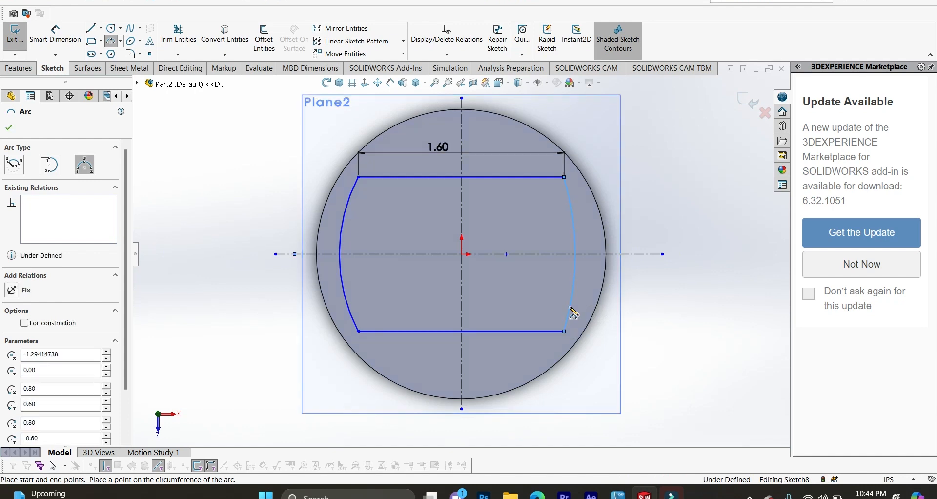
key("Escape")
Step: Dimension the left arc's radius and set it to 1.7 in
left_click(55, 35)
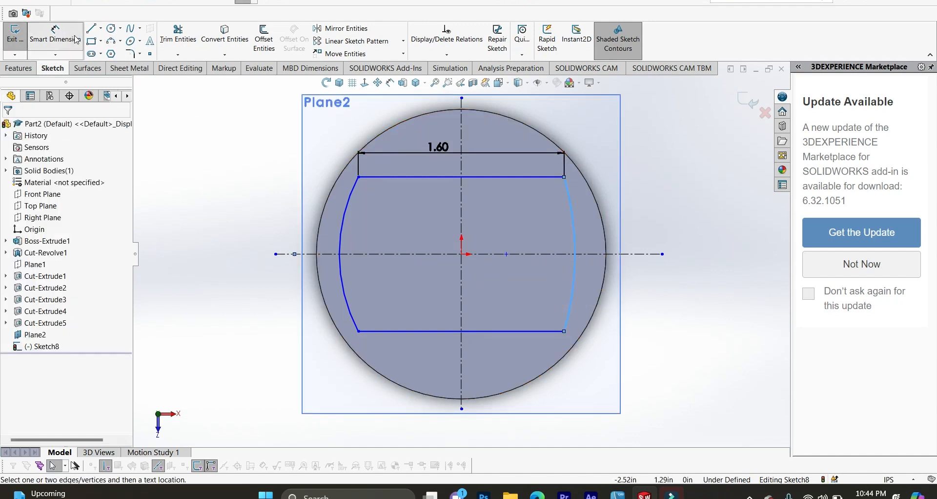
left_click(344, 211)
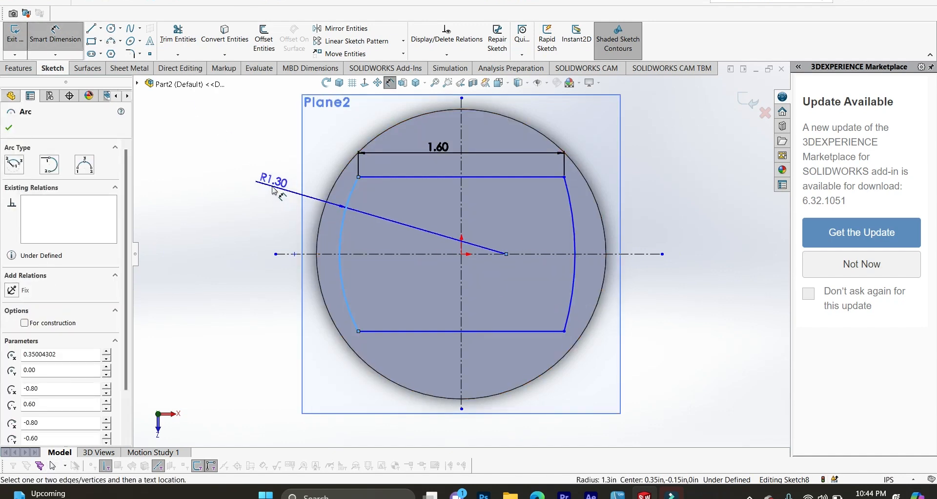
left_click(273, 188)
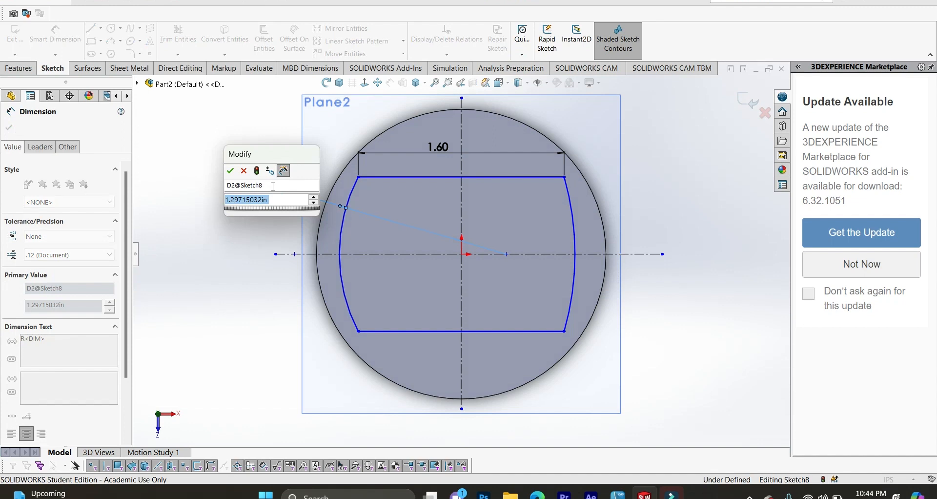
type("1.7")
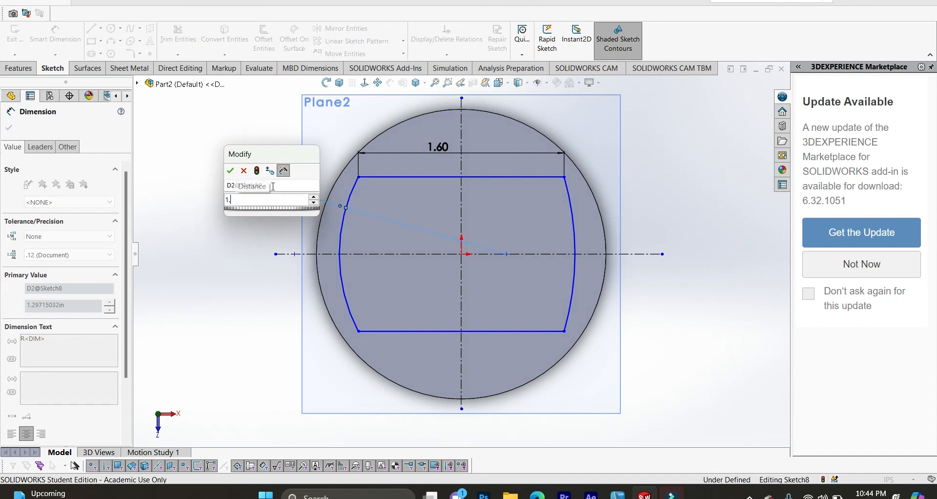
key("Return")
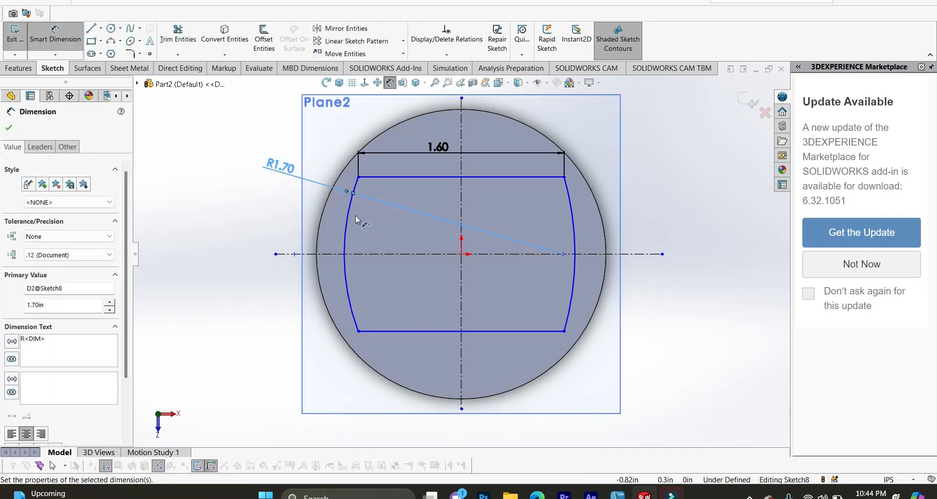
key("Escape")
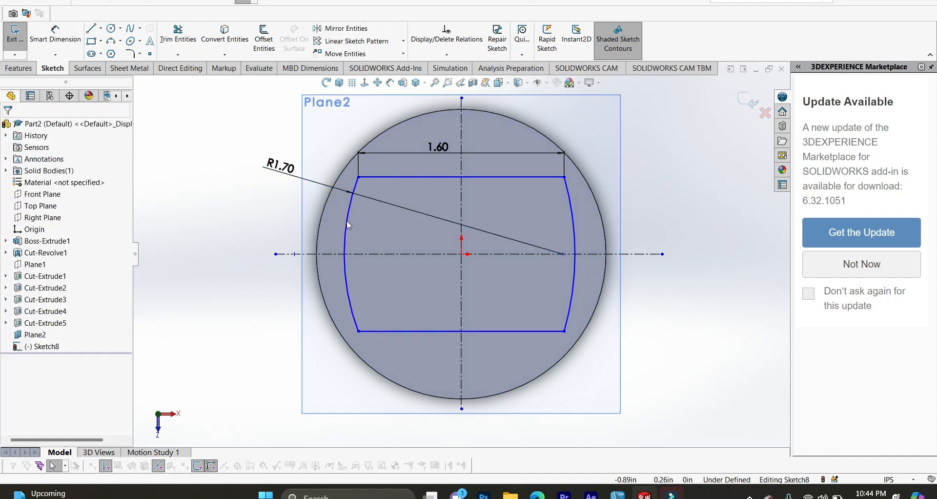
Step: Select the 1.7 in radius arc on the profile's left side
left_click(349, 225)
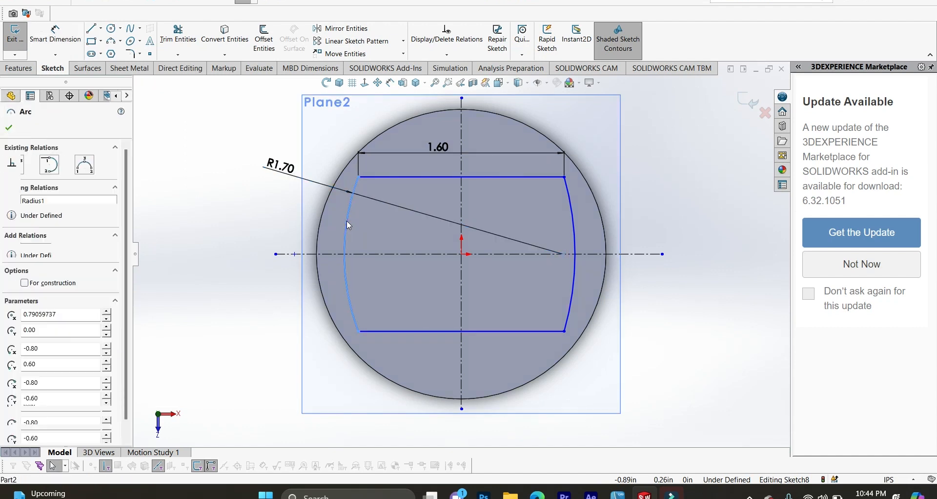
Step: Apply an equal relation to the two side arcs of the closed profile on Plane2
left_click(573, 217, "ctrl")
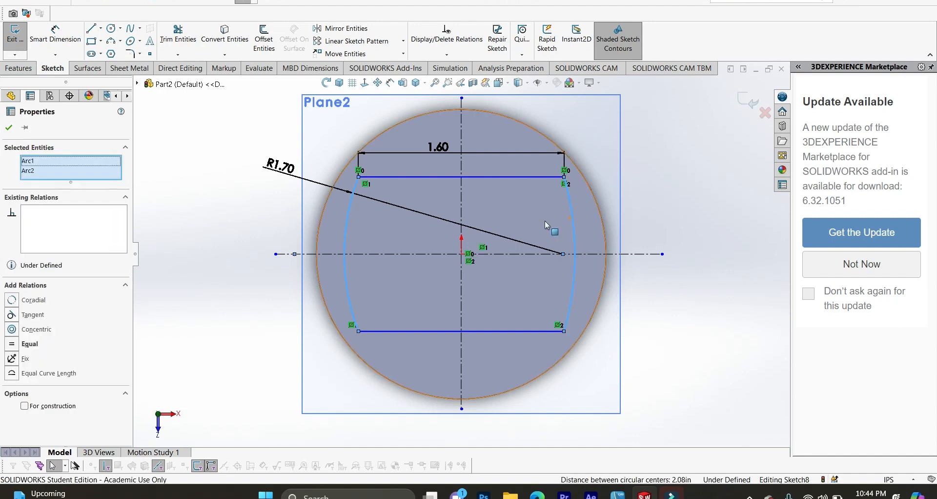
left_click(18, 344)
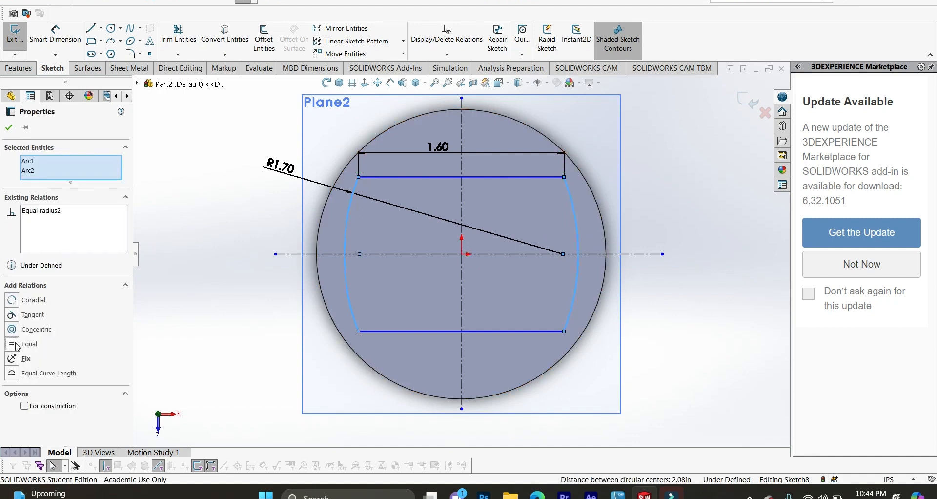
left_click(9, 128)
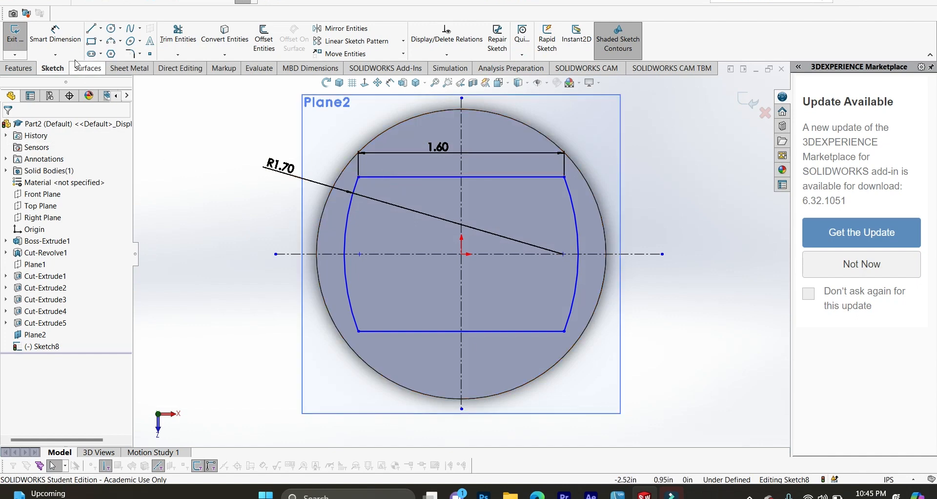
Step: Dimension the overall width between the outermost points of the two side arcs as 1.8 in
left_click(55, 34)
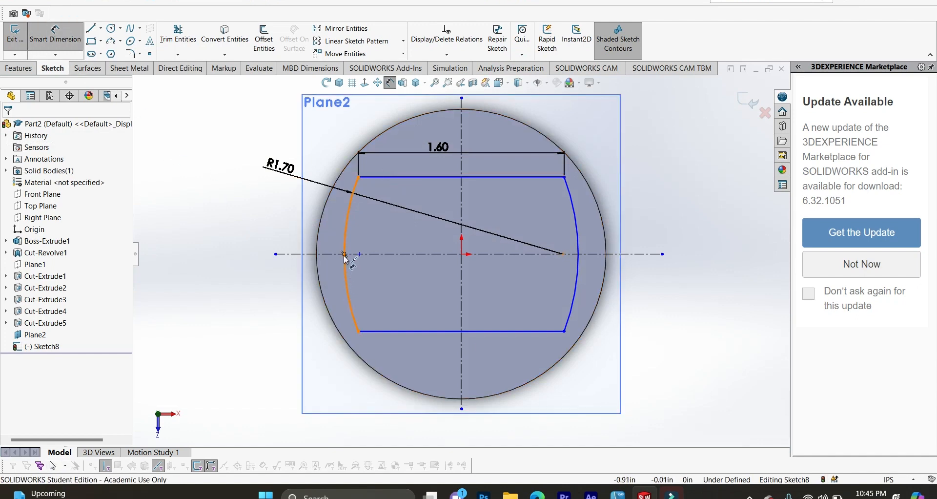
left_click(344, 262)
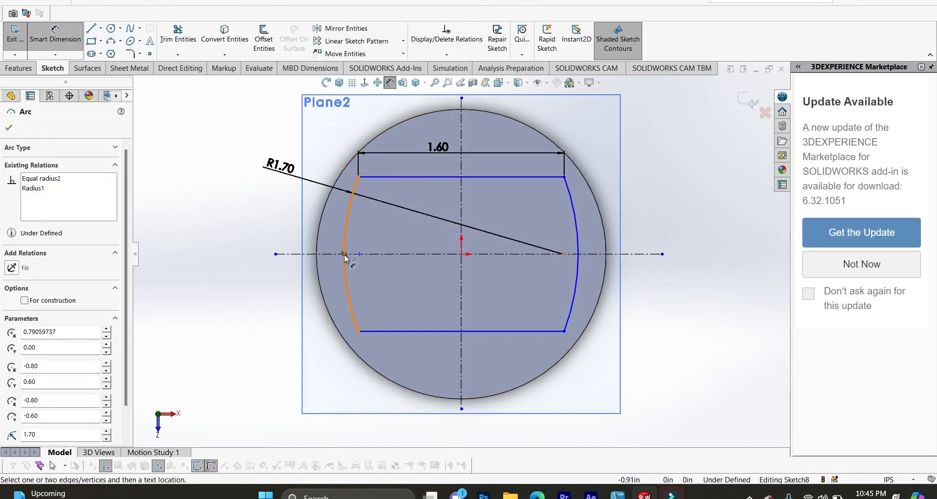
left_click(583, 255)
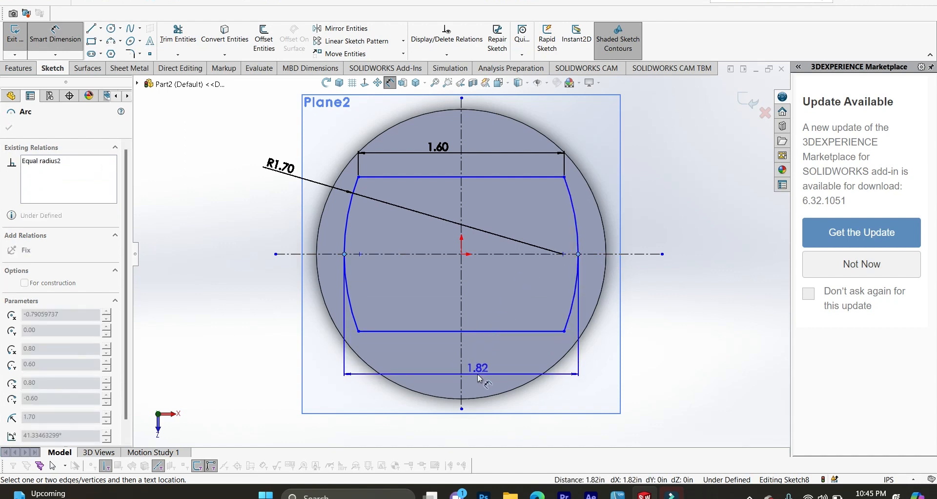
left_click(480, 379)
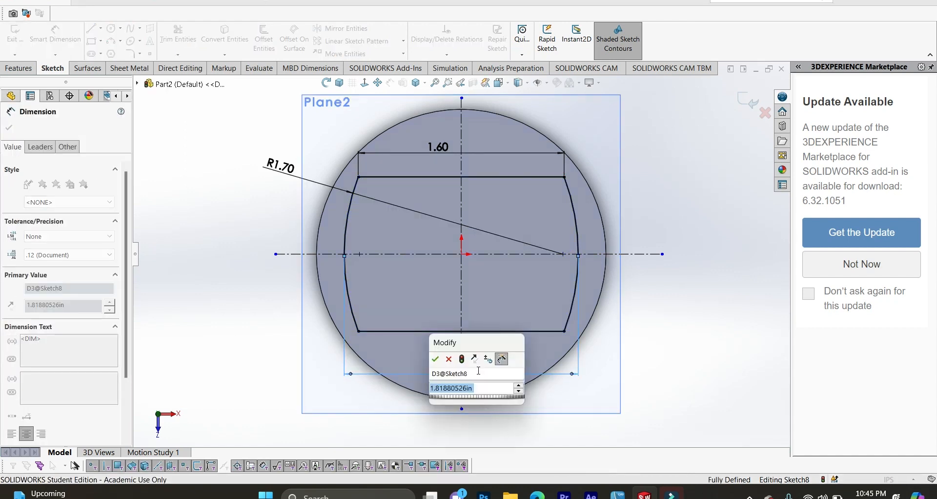
type("1.8")
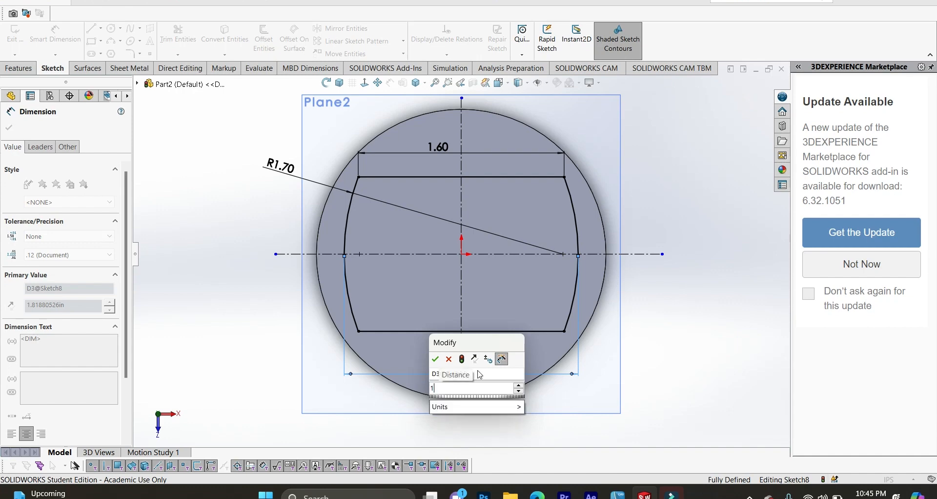
key("Return")
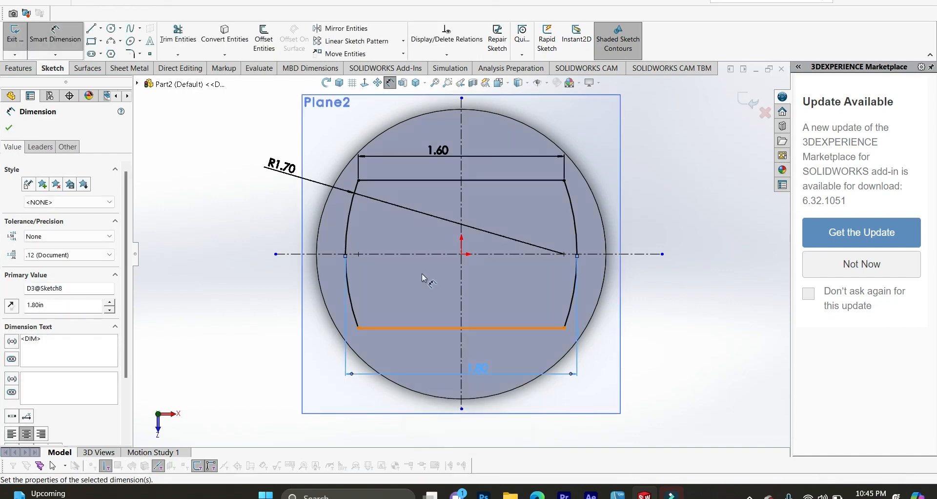
Step: Cut-extrude the arc-sided profile Through All from Plane2 to hollow out the piston's inside
left_click(343, 88)
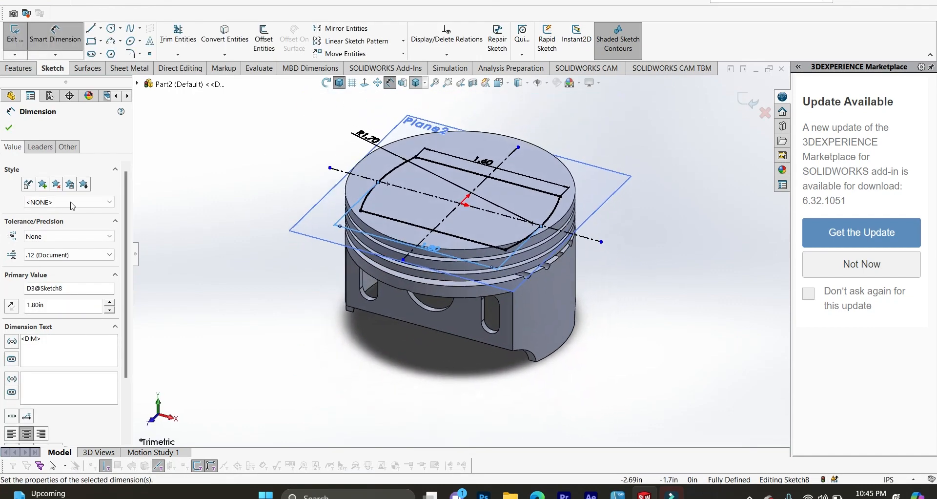
left_click(20, 69)
left_click(168, 39)
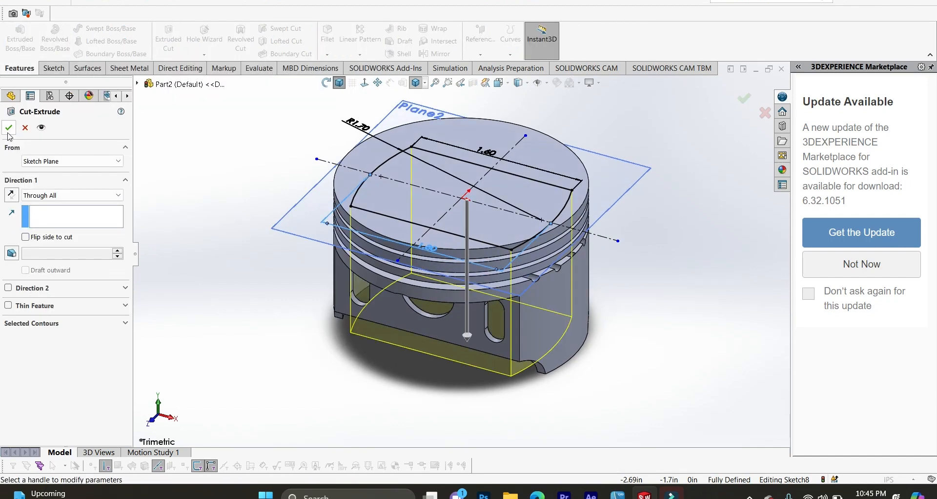
key("Return")
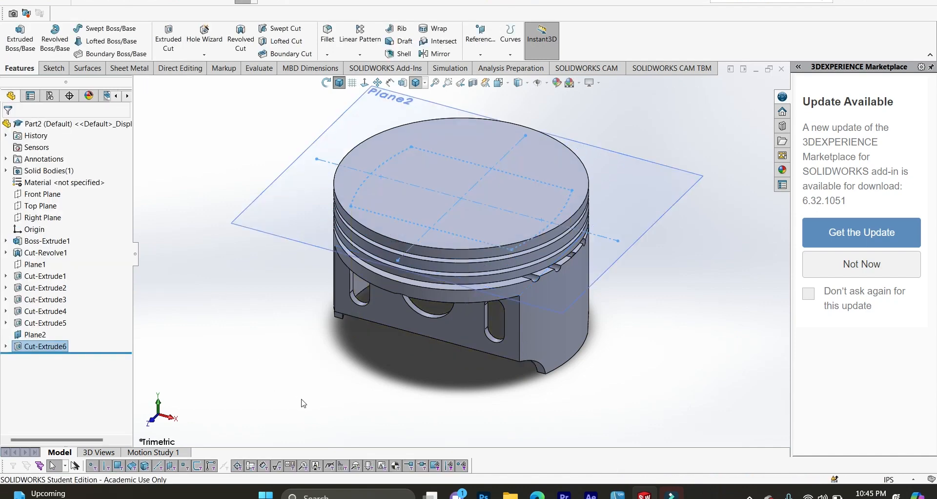
Step: Inspect the new cavity from the piston's underside, return to the trimetric view and hide Plane2
middle_click_drag(553, 442, 533, 176)
scroll(426, 247, "down", 3)
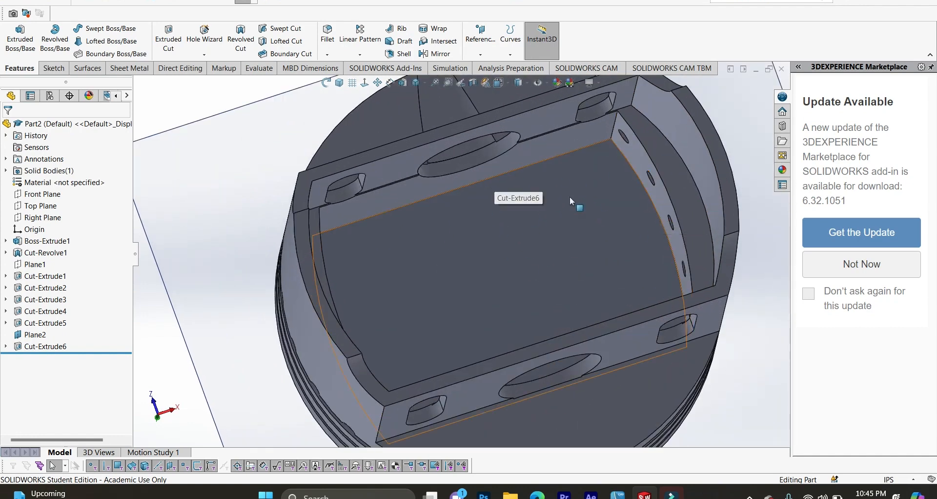
scroll(635, 274, "up", 4)
middle_click_drag(717, 222, 689, 180)
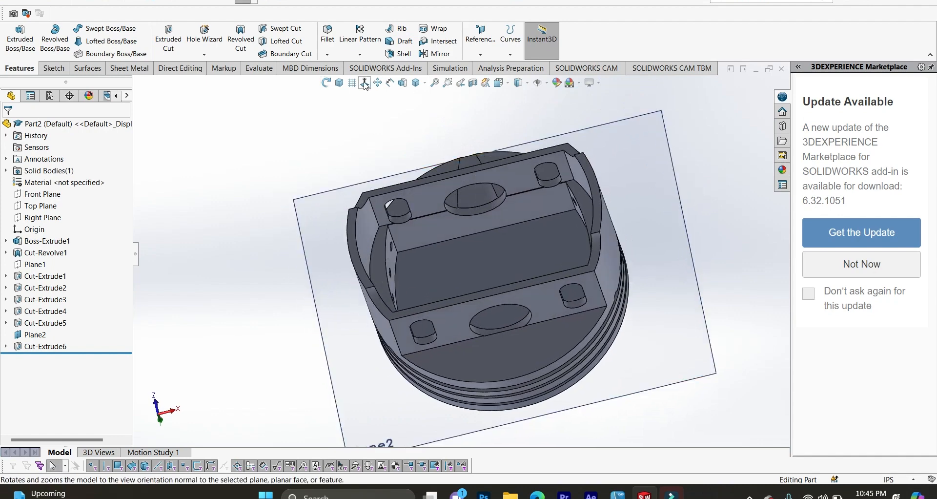
left_click(340, 84)
left_click(301, 183)
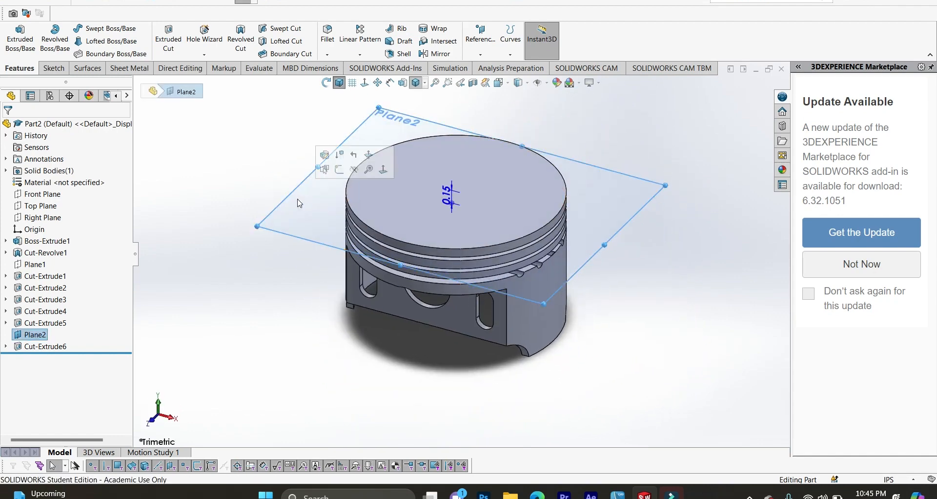
left_click(353, 170)
Step: Start a sketch on the piston's recessed flat side face and convert the pin hole's circular edge into it
scroll(430, 414, "down", 2)
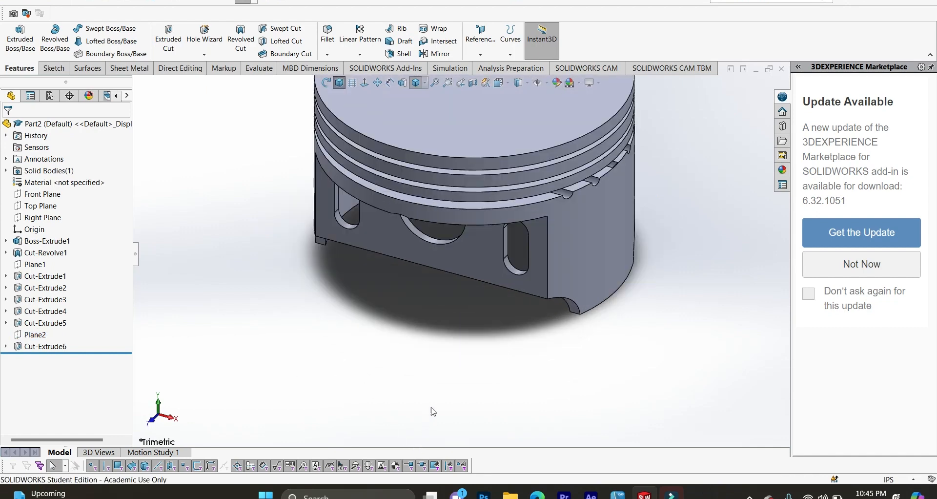
middle_click_drag(404, 349, 383, 242)
left_click(382, 241)
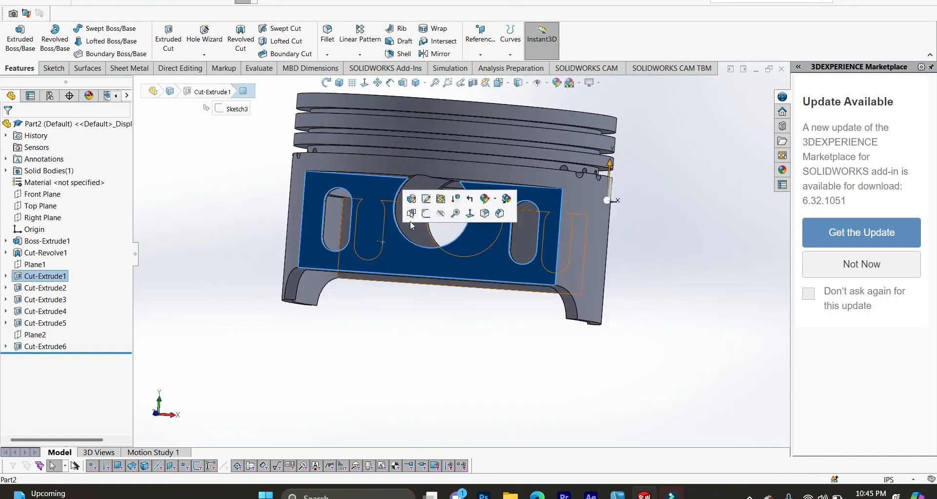
left_click(428, 219)
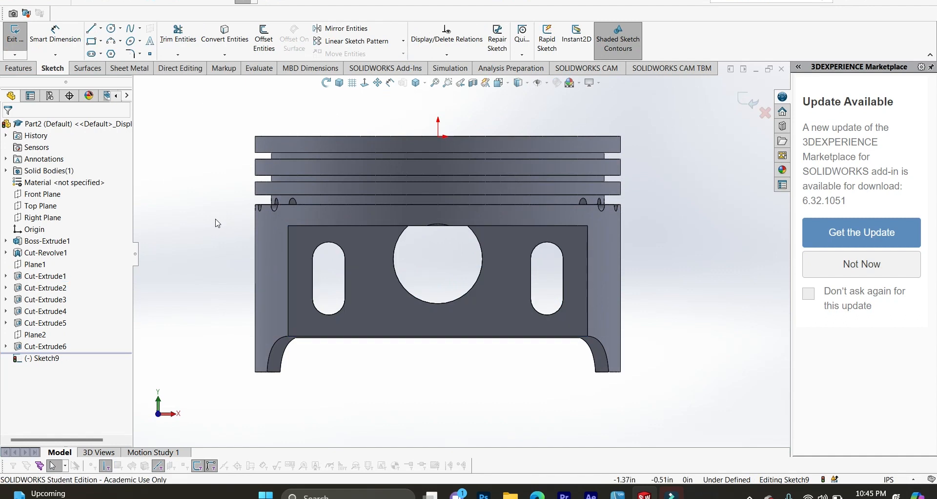
left_click(480, 247)
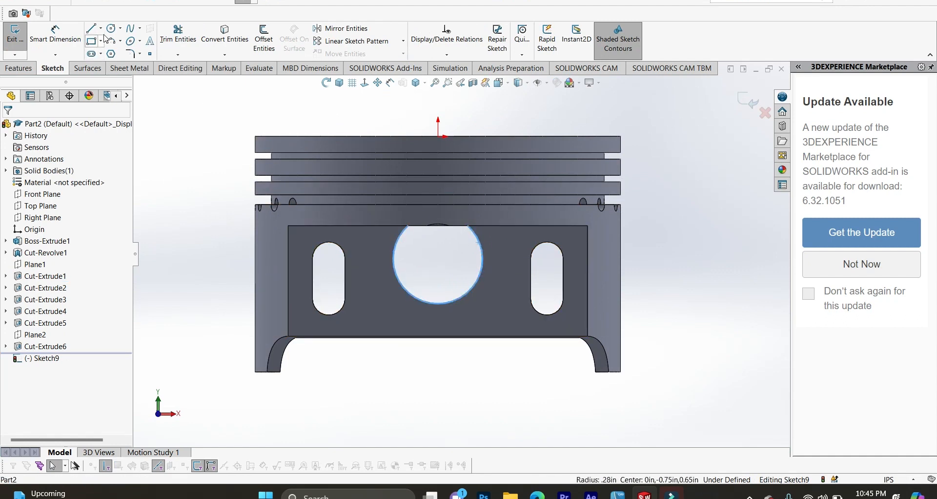
left_click(218, 42)
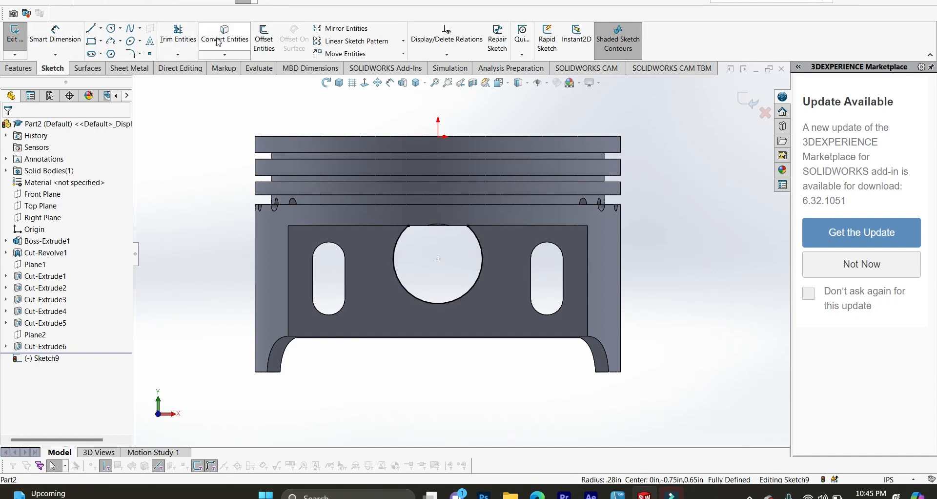
Step: Sketch a circle concentric with the pin hole and set its diameter to 0.85 in
left_click(112, 30)
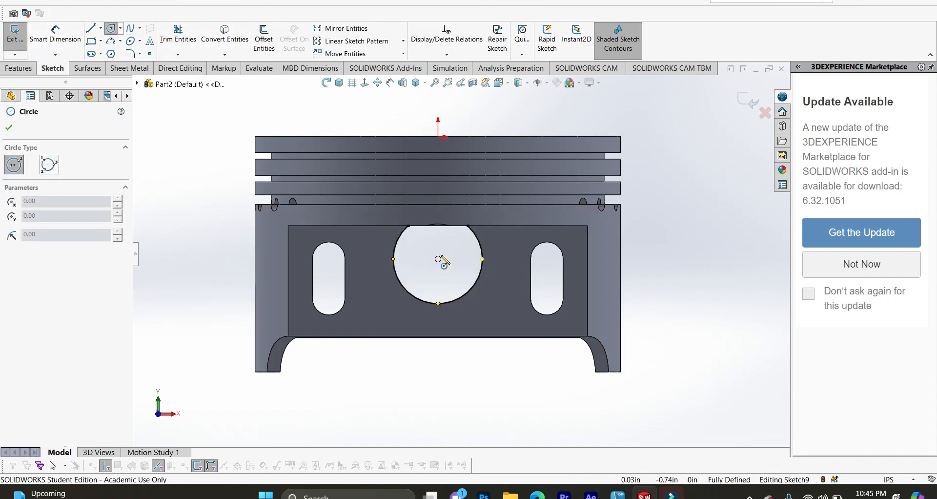
left_click_drag(438, 259, 405, 207)
key("Escape")
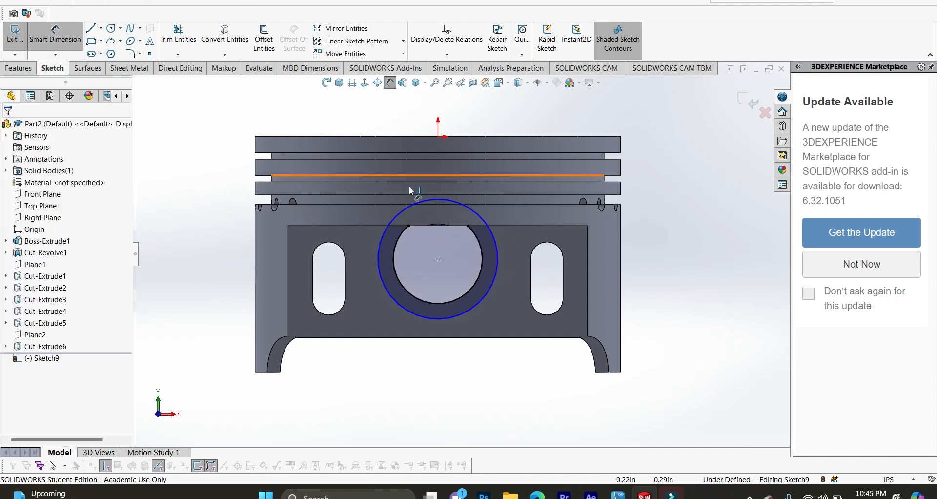
left_click(484, 225)
left_click(485, 227)
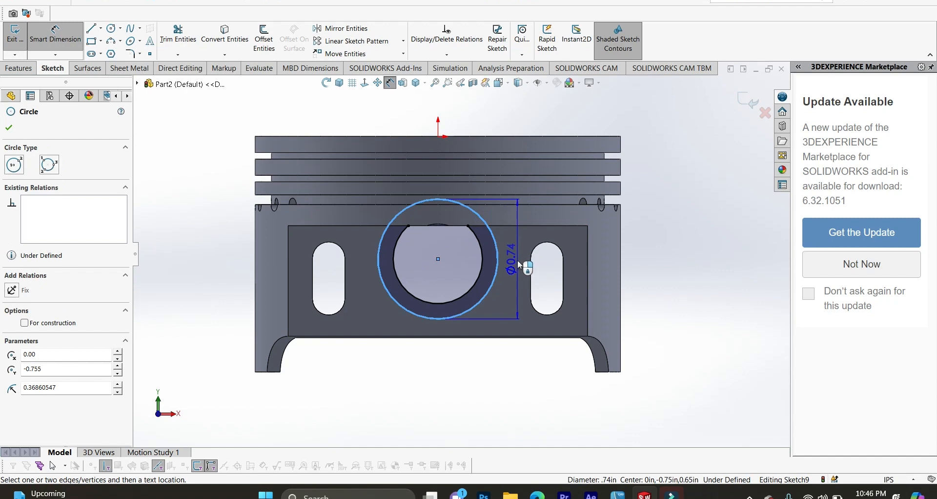
left_click(520, 261)
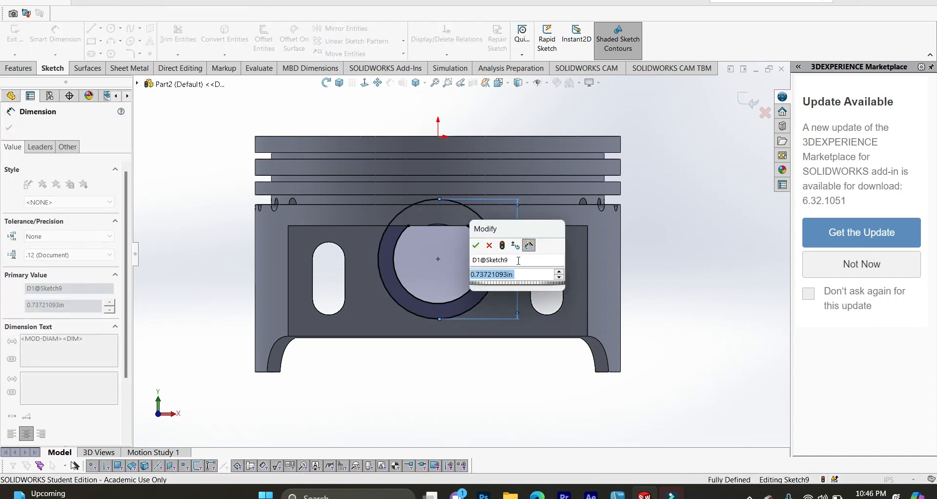
type(".85")
key("Return")
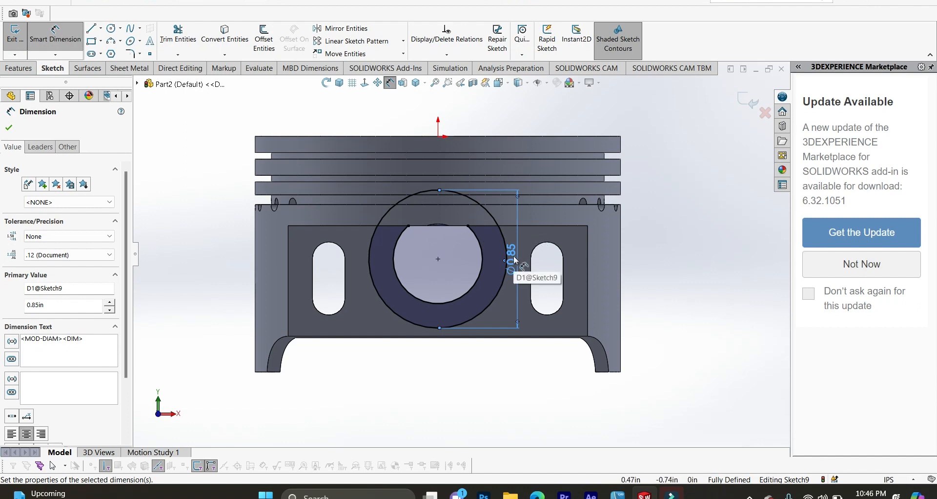
Step: Place a sketch point at the lowest point of the 0.85 in circle
scroll(459, 379, "down", 4)
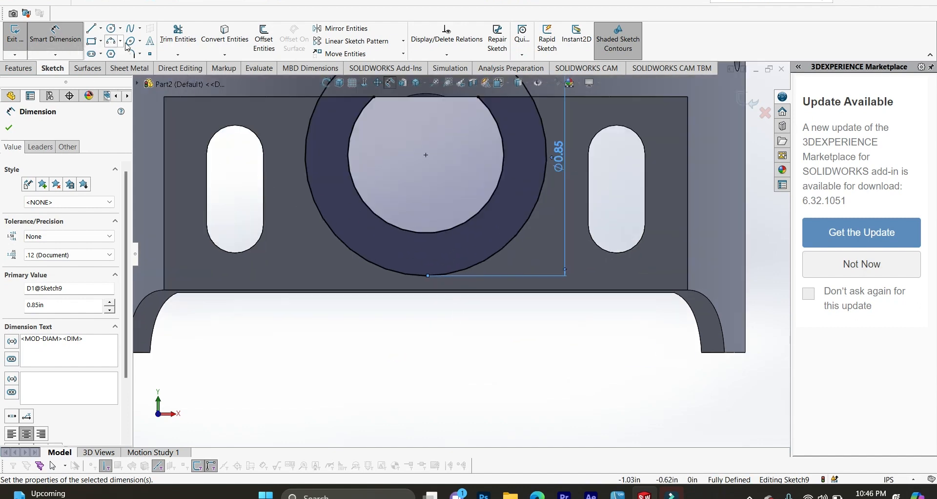
left_click(152, 54)
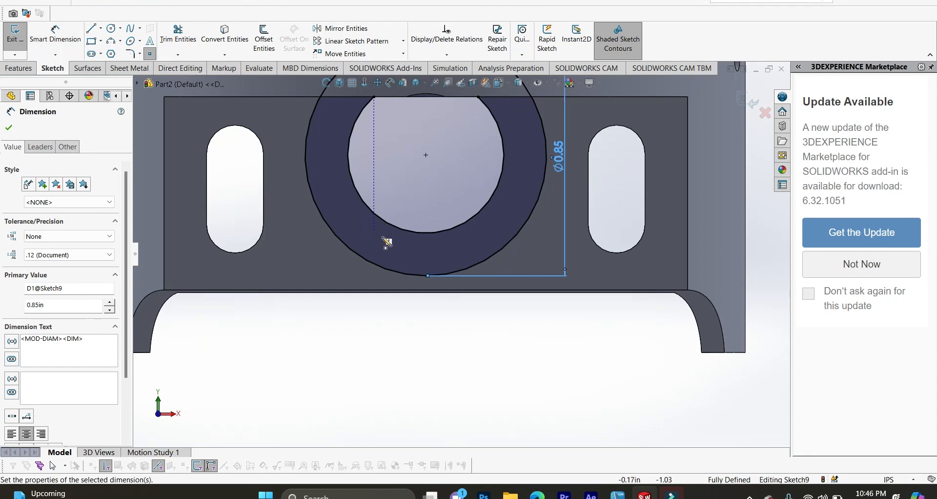
left_click(429, 276)
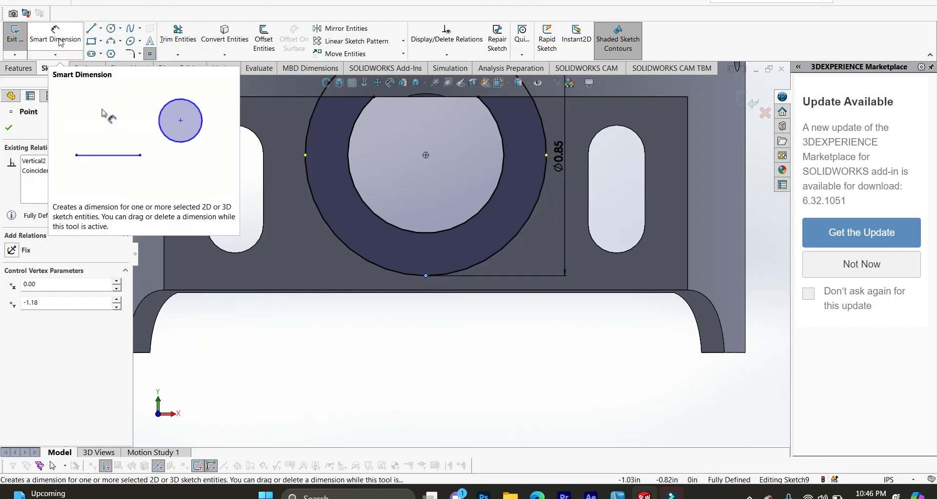
left_click(427, 276)
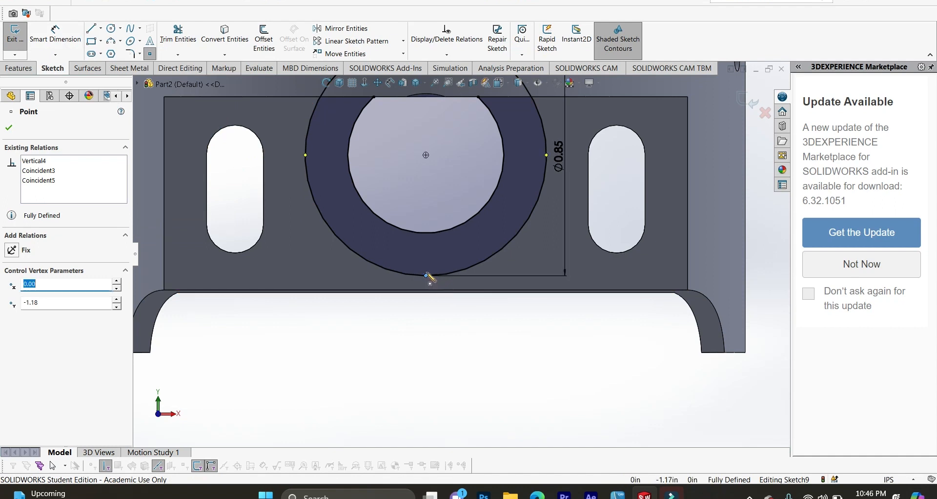
key("Escape")
left_click(356, 157)
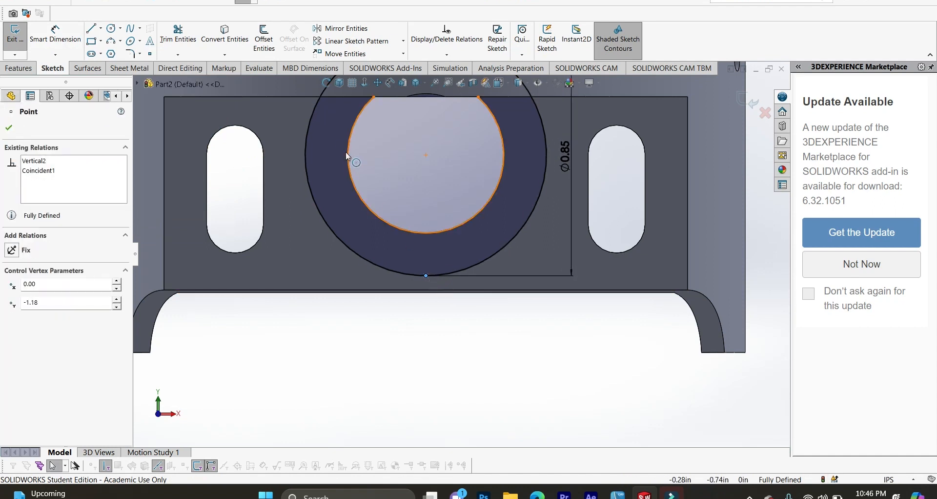
left_click(415, 206)
Step: Draw a horizontal line along the flat face's upper edge from the pin hole arc's left end to the outer circle
scroll(436, 204, "up", 3)
scroll(411, 169, "down", 3)
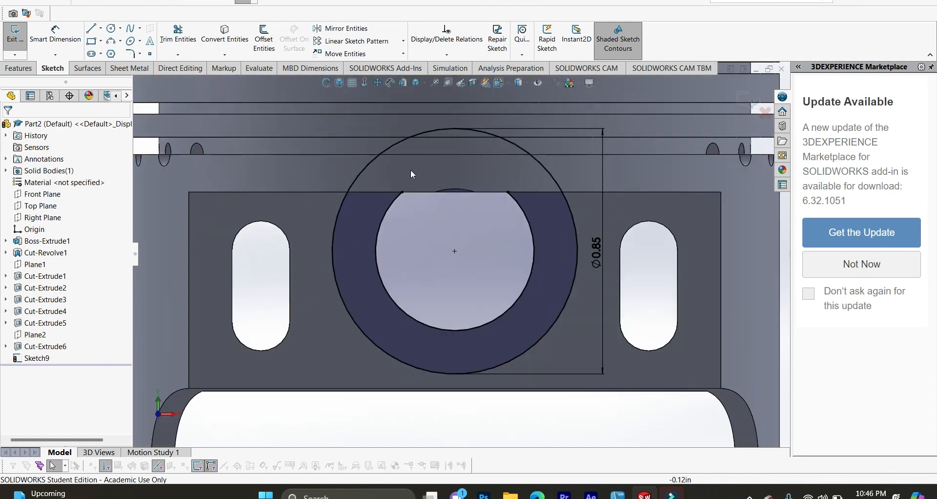
left_click(95, 31)
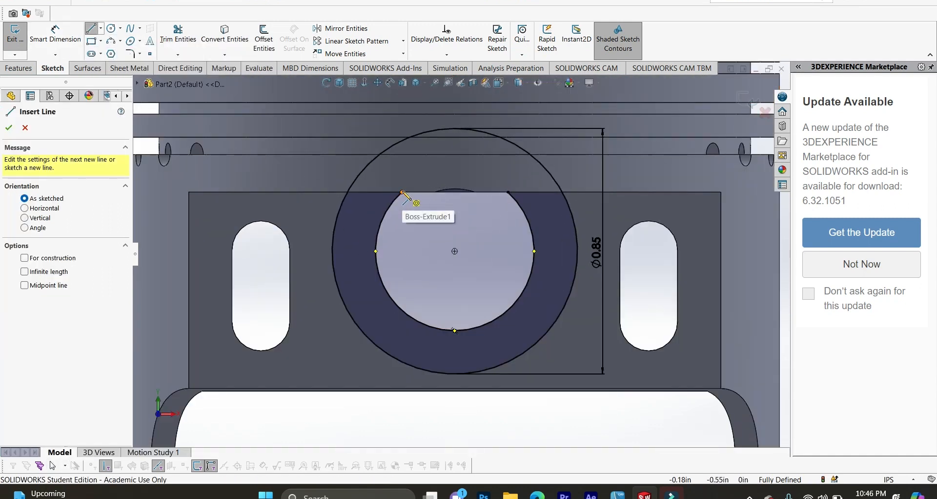
left_click(402, 193)
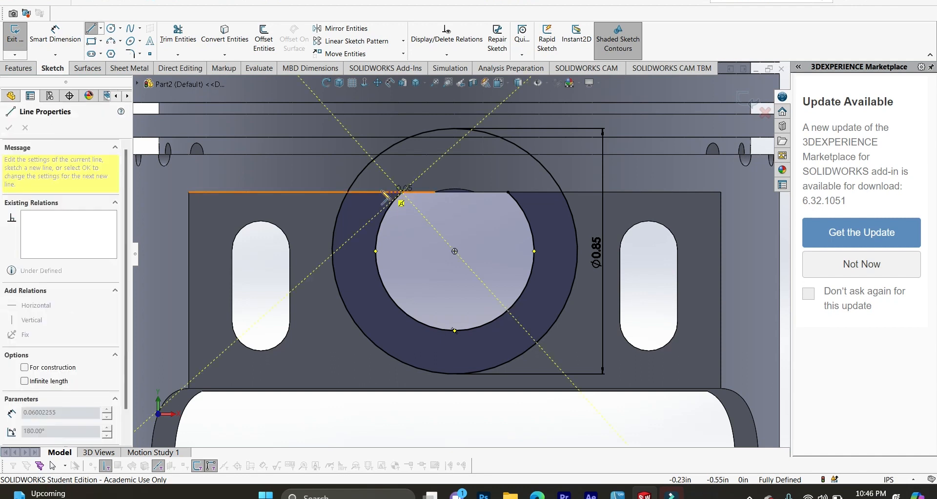
left_click(348, 193)
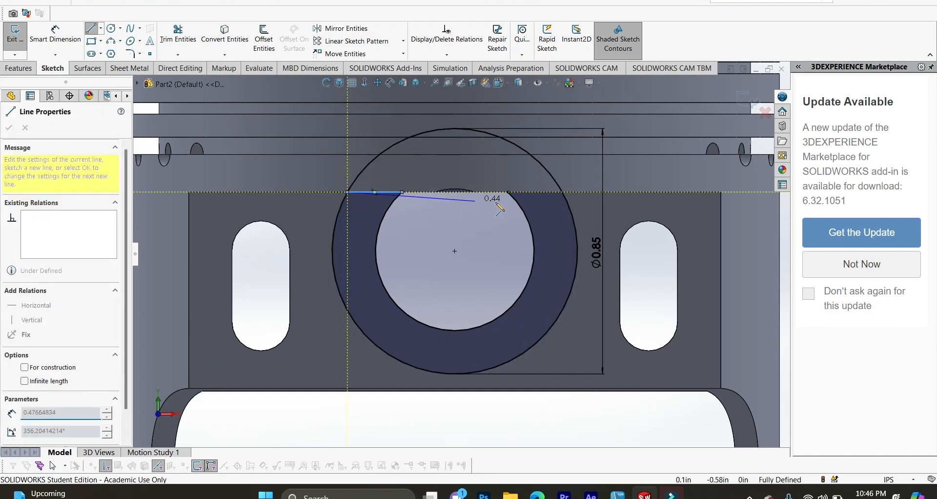
key("Escape")
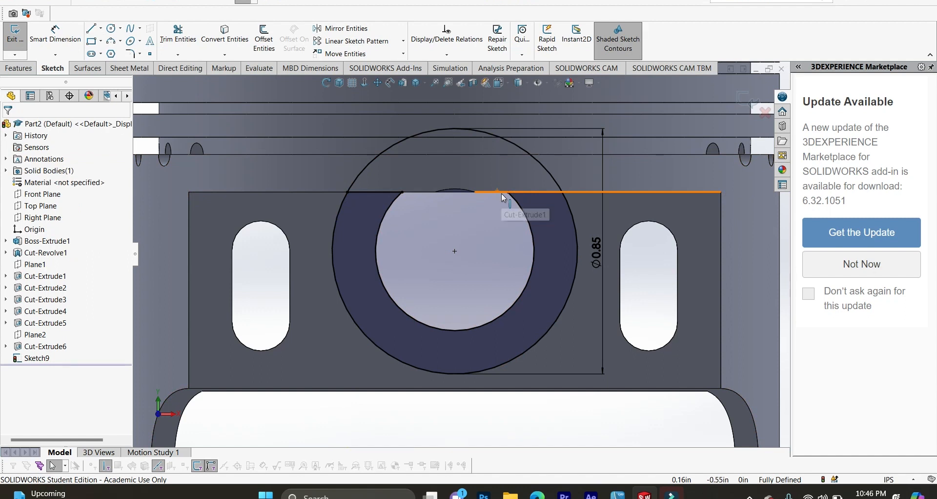
Step: Draw a horizontal line along the flat face's upper edge from the pin hole arc's right end to the outer circle, and trim the circle above
key("l")
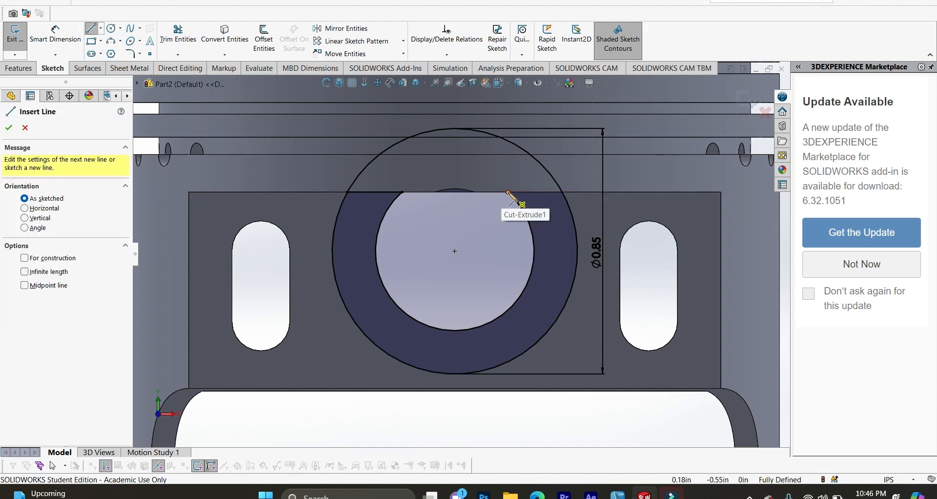
left_click(509, 192)
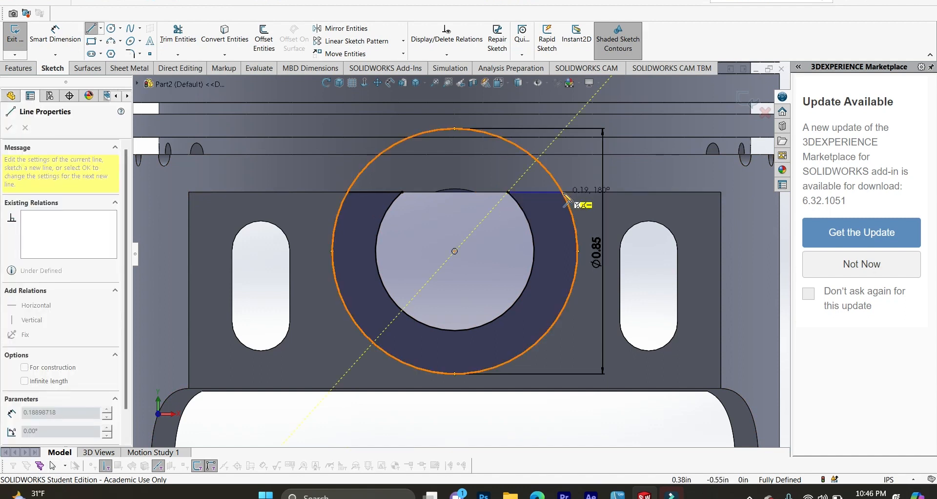
left_click(563, 192)
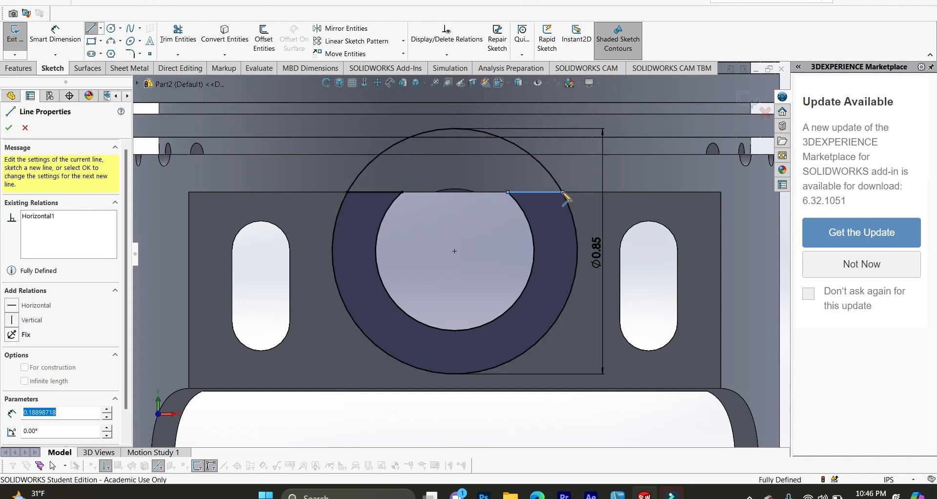
key("Escape")
left_click(177, 35)
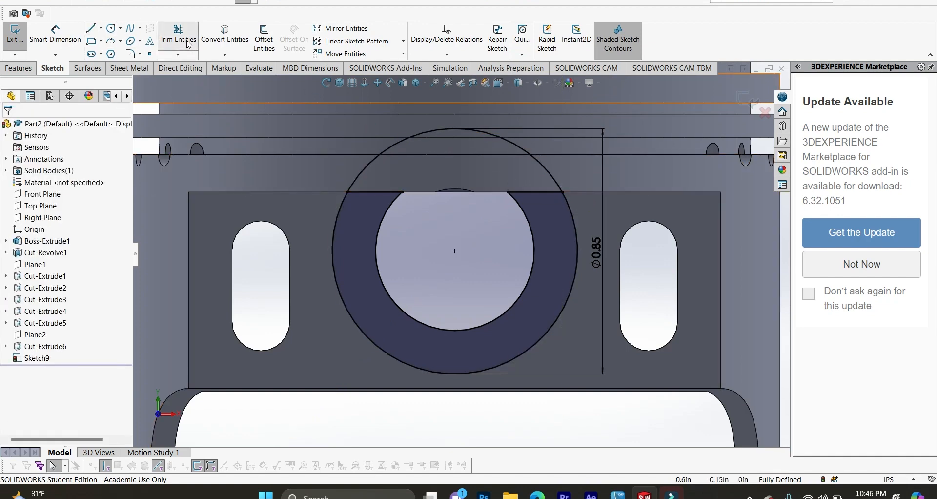
left_click(431, 130)
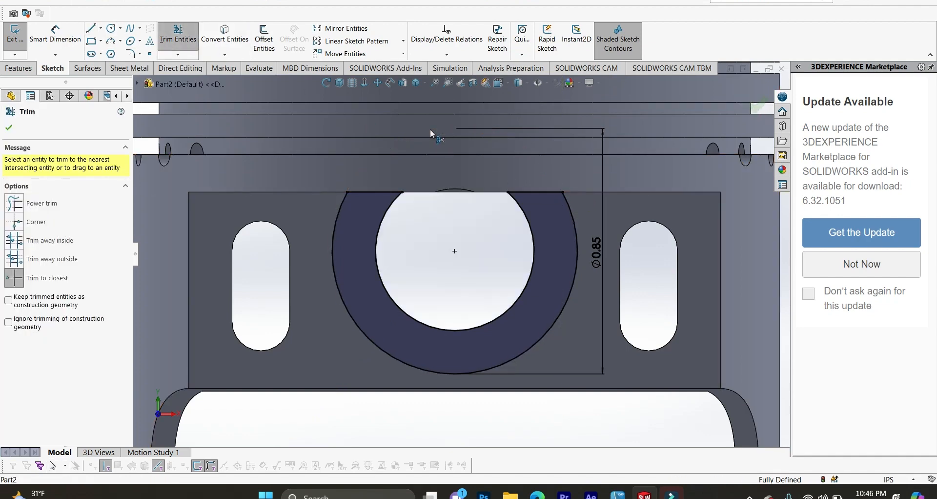
Step: Extrude the trimmed ring profile around the pin hole as a boss with a blind depth of 0.125 in
key("f")
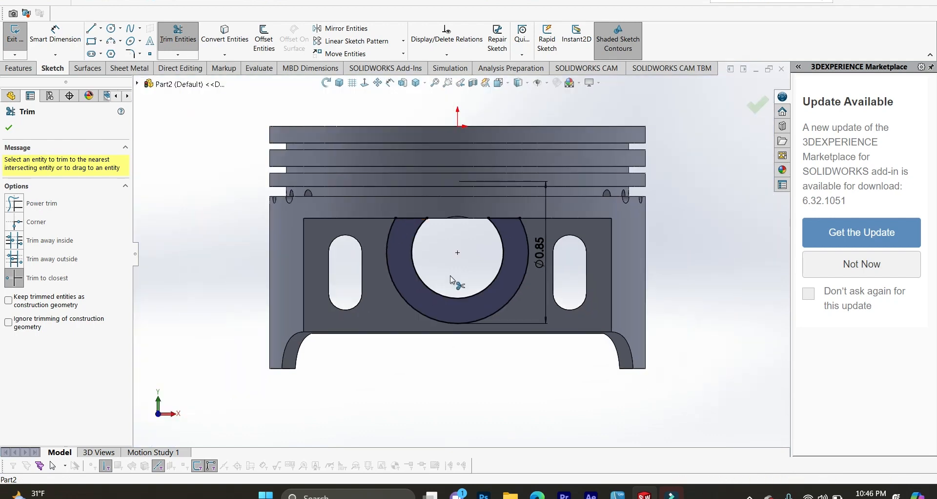
left_click(340, 84)
left_click(26, 70)
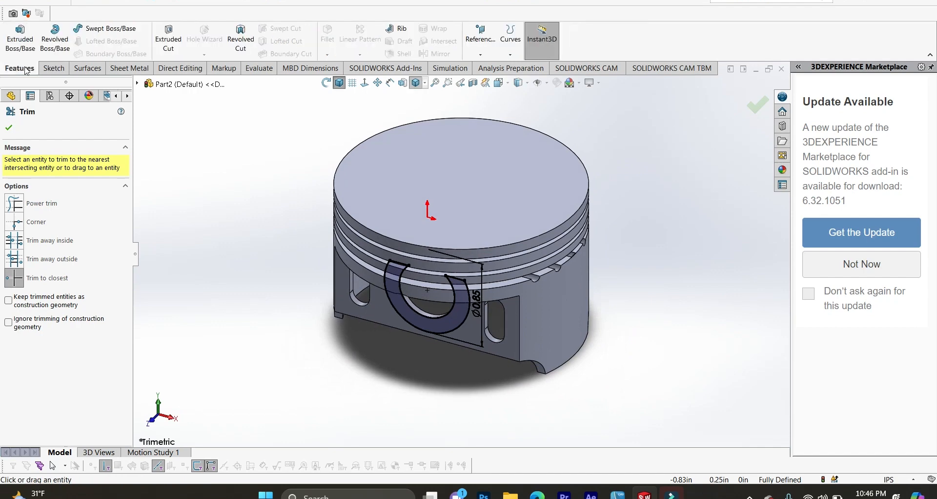
left_click(20, 39)
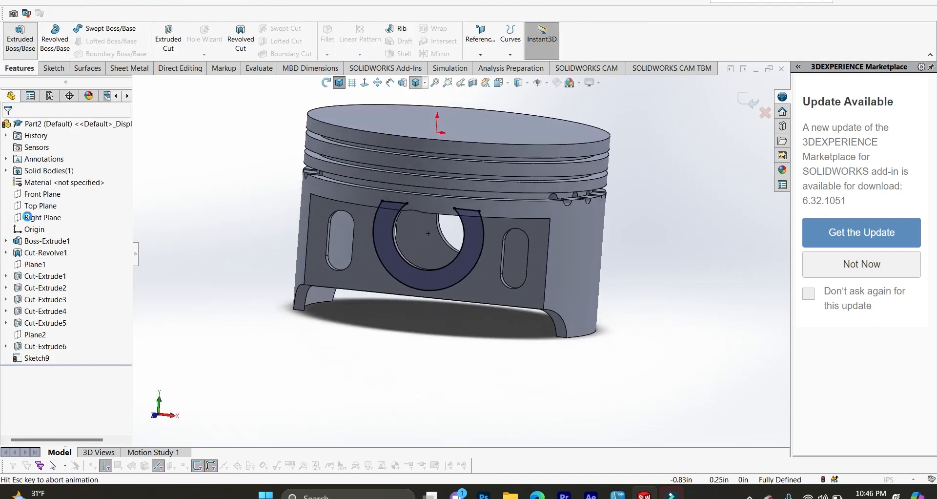
left_click(60, 194)
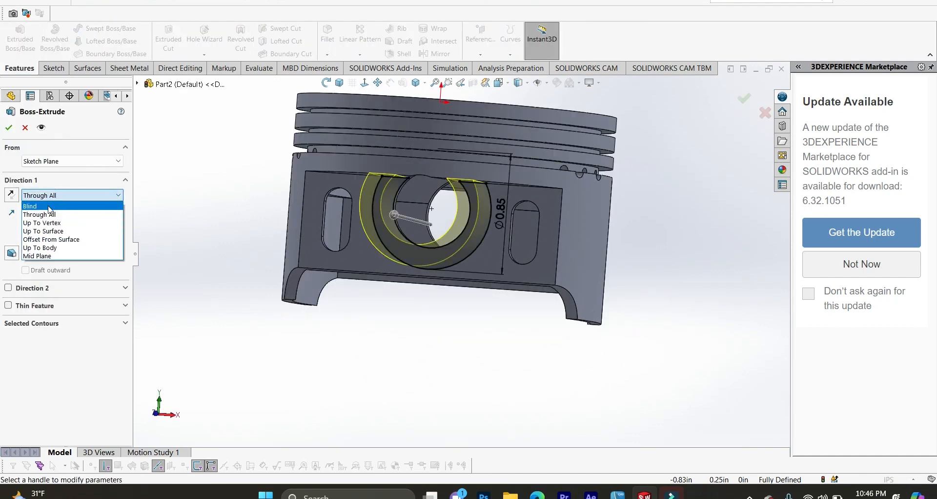
left_click(52, 204)
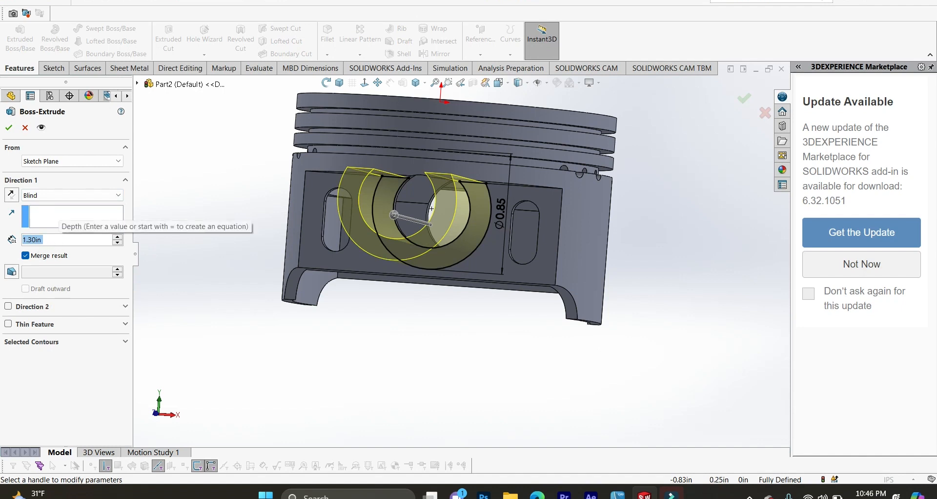
type(".125")
key("Return")
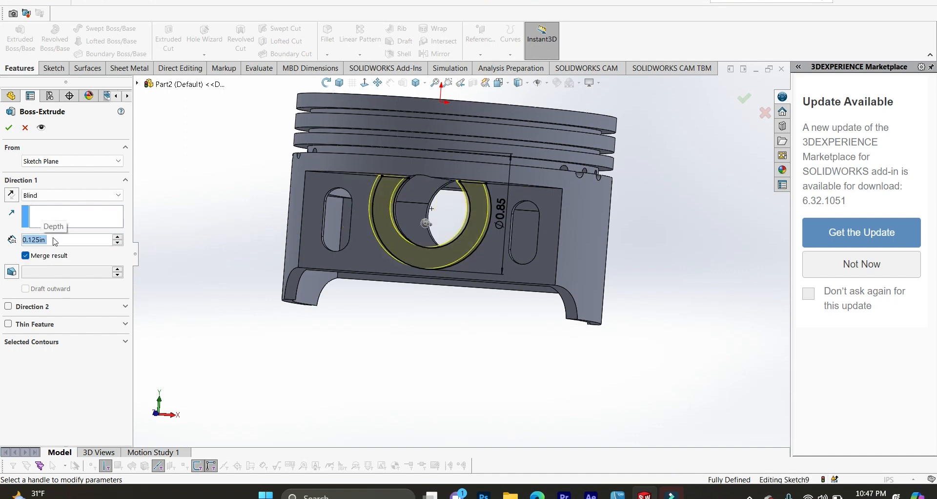
Step: Apply a 7° outward draft to the ring boss and complete the extrusion
left_click(9, 274)
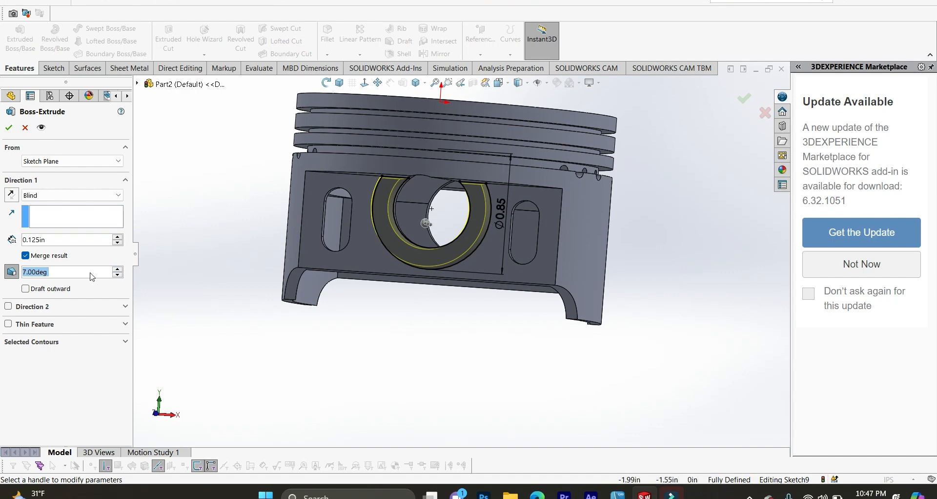
left_click(26, 289)
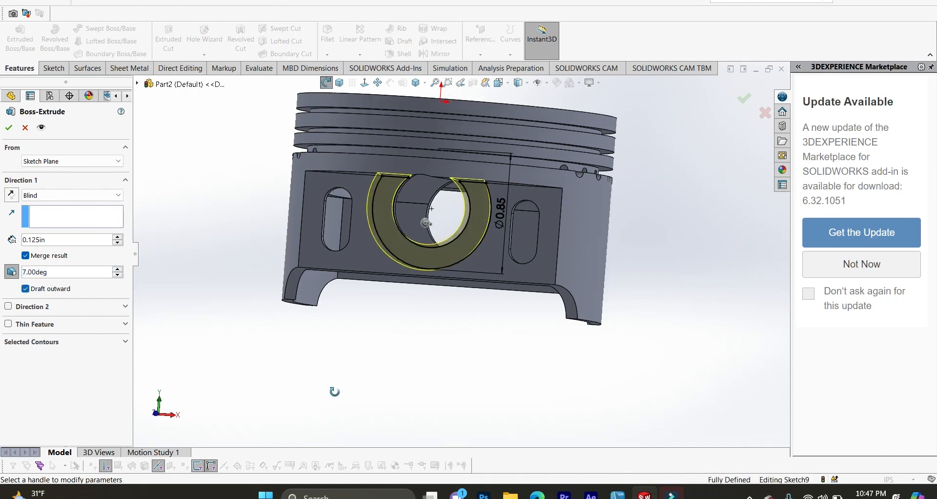
middle_click_drag(333, 390, 155, 174)
left_click(7, 127)
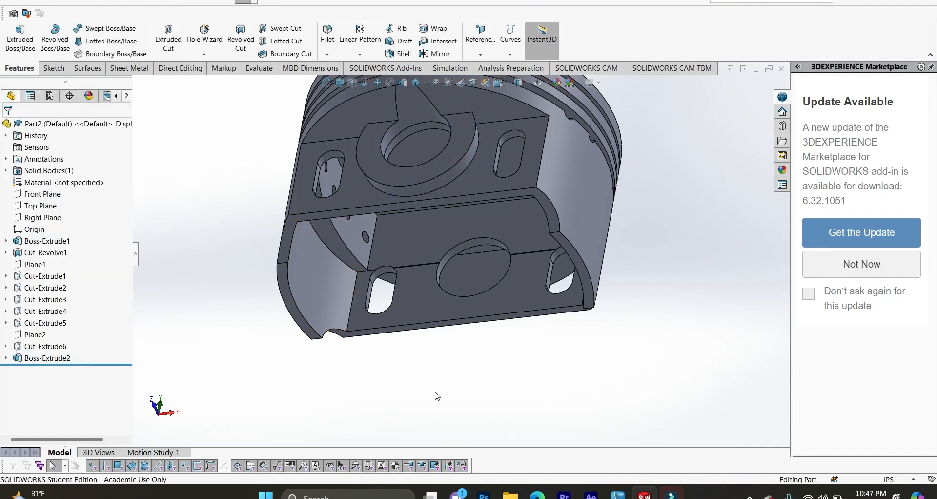
Step: Start a sketch on the inner flat face of the piston's pin hole wall
middle_click_drag(452, 393, 481, 374)
scroll(401, 225, "down", 4)
scroll(329, 141, "up", 3)
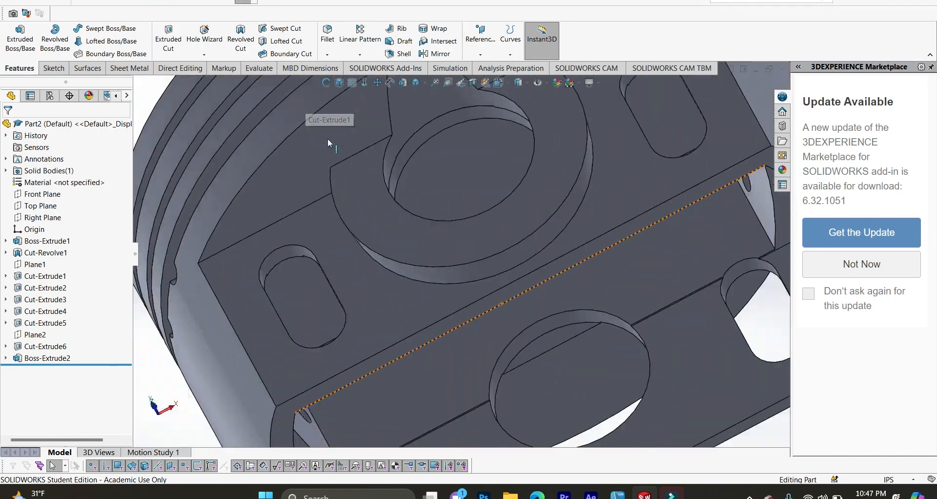
scroll(403, 153, "down", 4)
scroll(488, 287, "up", 5)
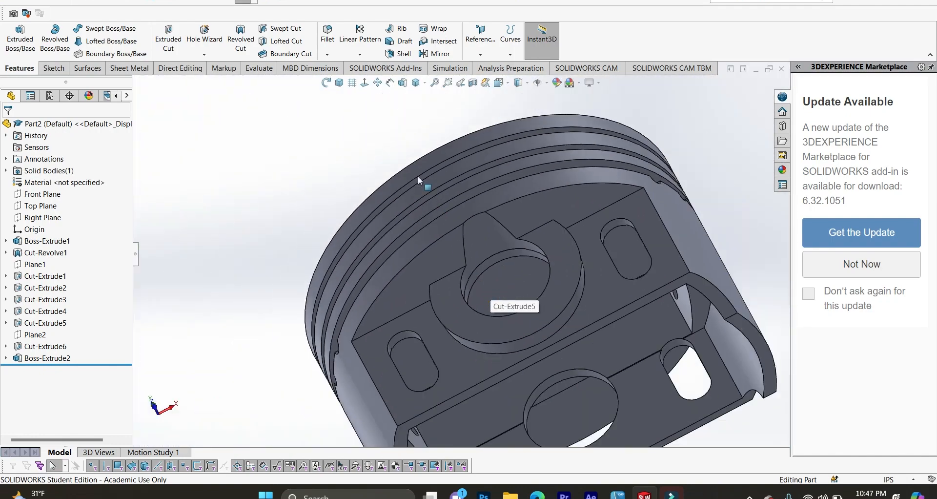
left_click(339, 83)
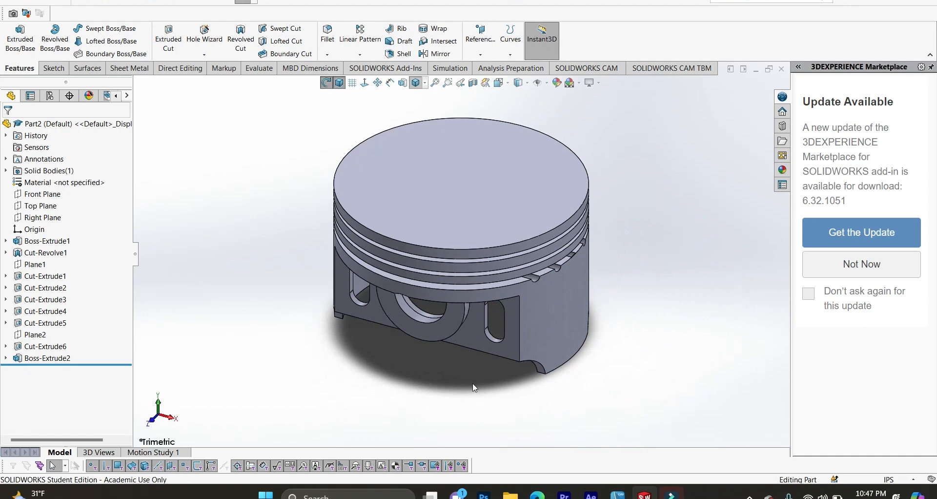
middle_click_drag(473, 383, 396, 293)
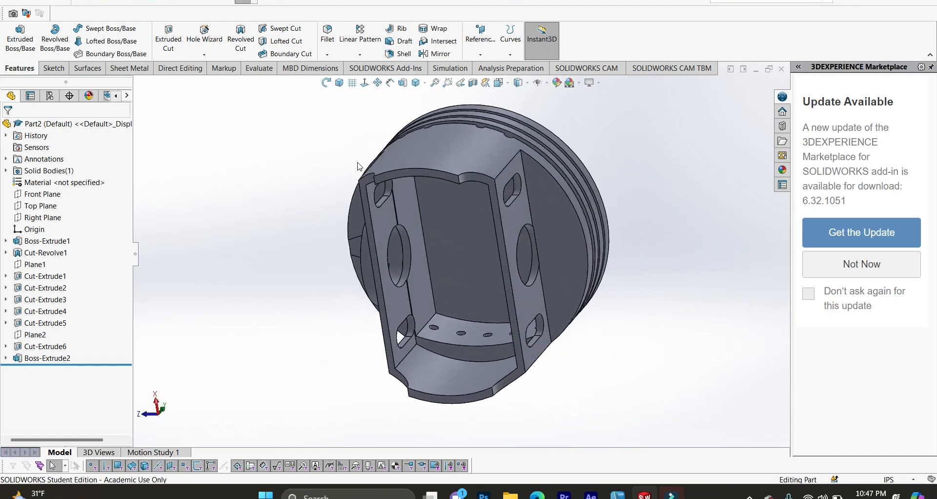
left_click(376, 222)
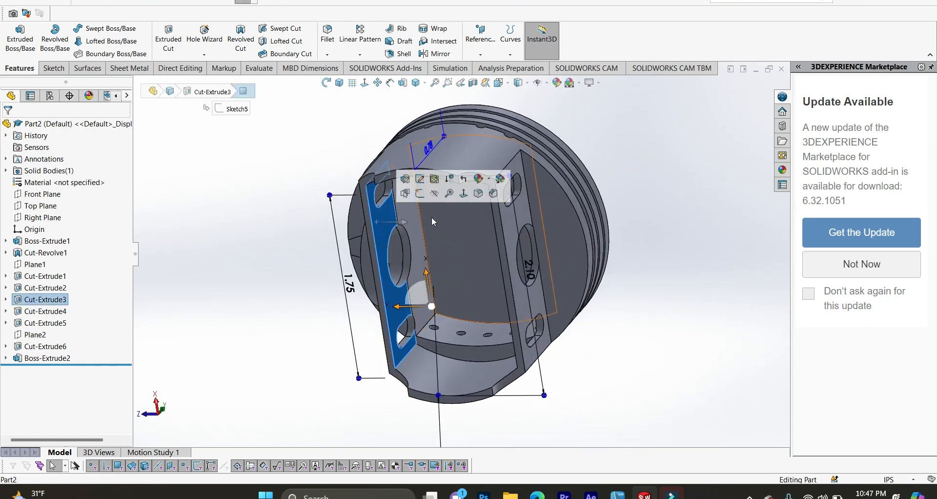
left_click(420, 192)
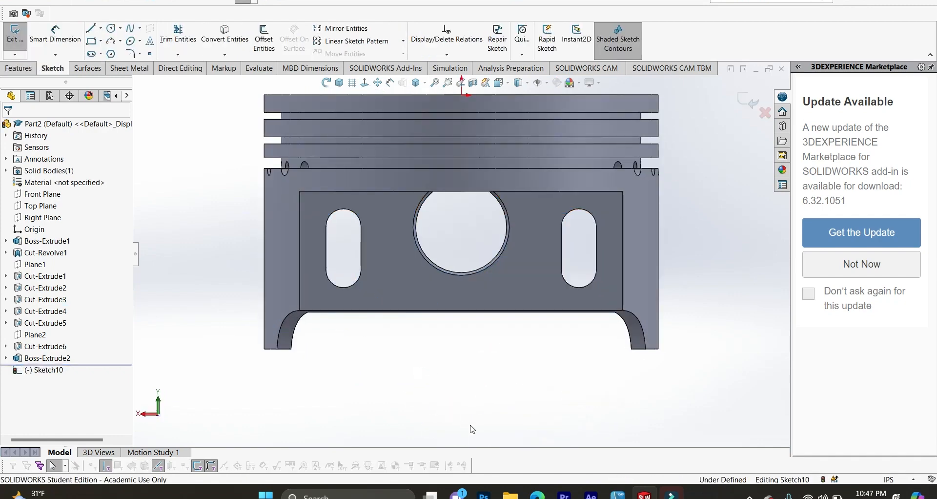
Step: Sketch a circle about 0.47 in in diameter on the piston's vertical centreline, slightly below the pin hole's centre
left_click(112, 29)
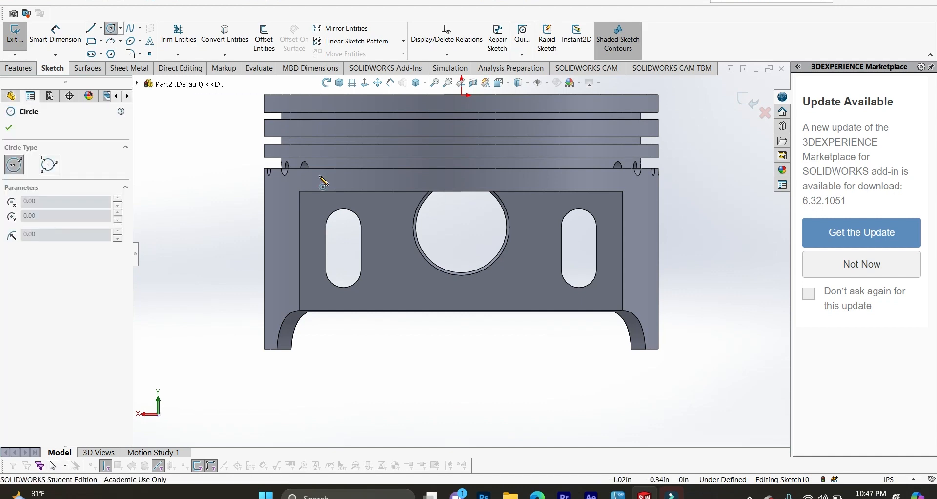
left_click(462, 262)
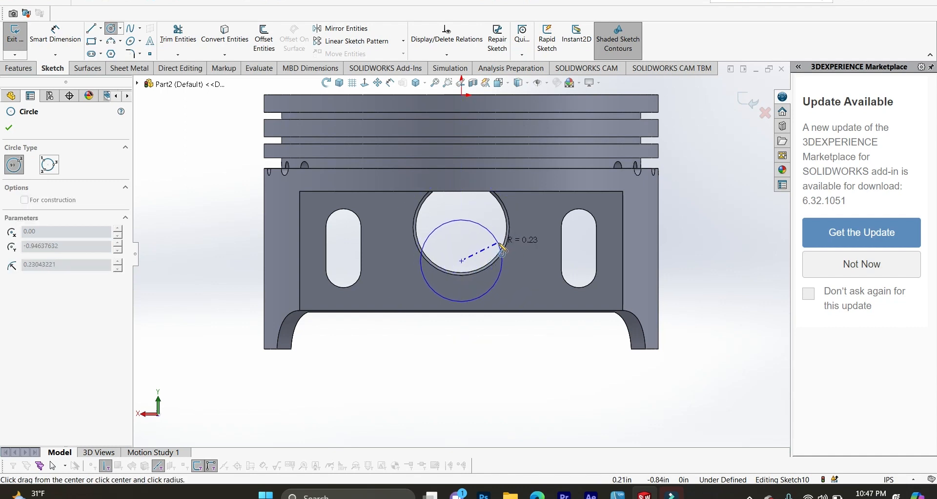
left_click(503, 249)
Step: Set the inner face circle's diameter to 0.85 in and exit the sketch
left_click(55, 36)
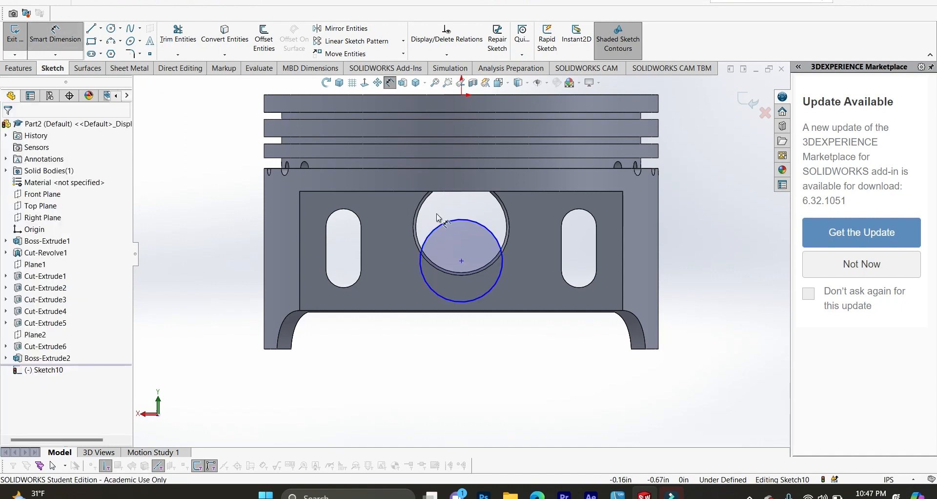
left_click(453, 221)
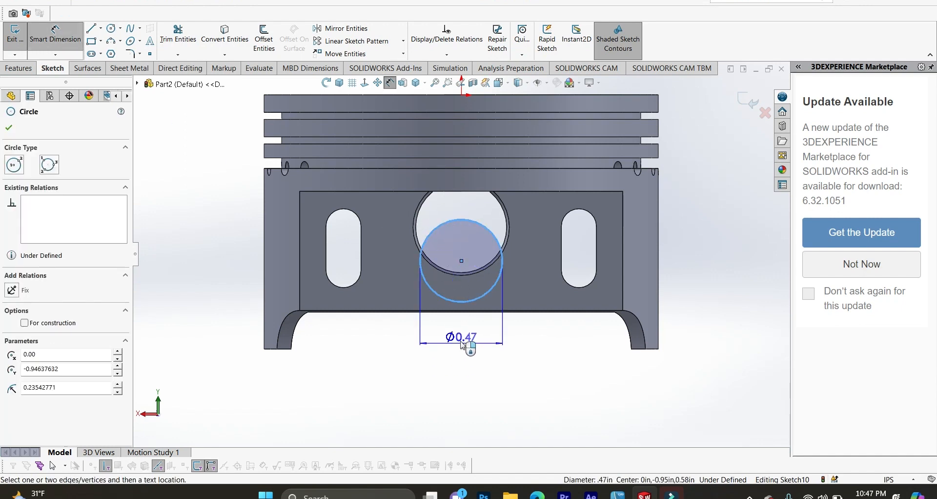
left_click(464, 345)
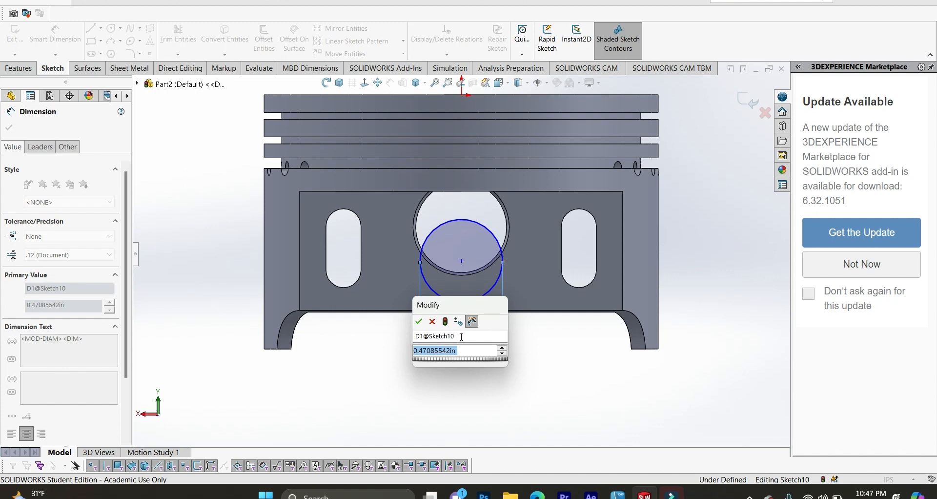
type(".")
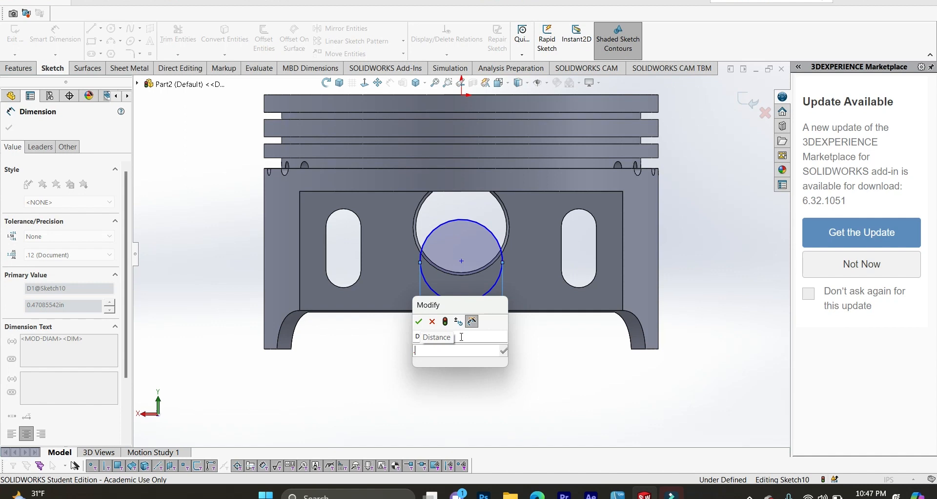
type("85")
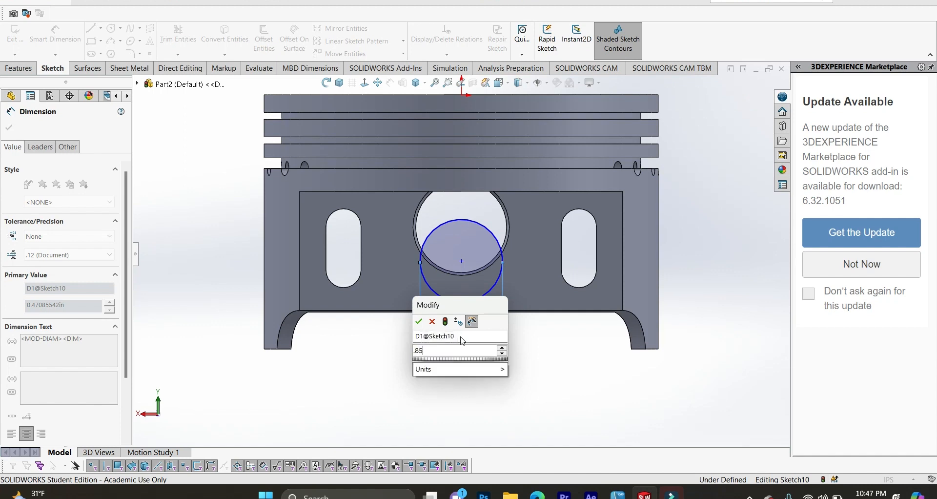
key("Return")
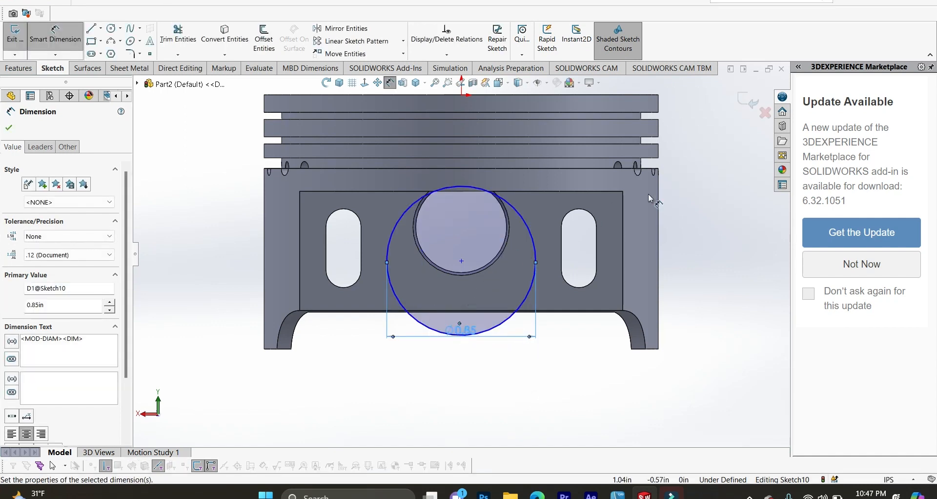
left_click(565, 389)
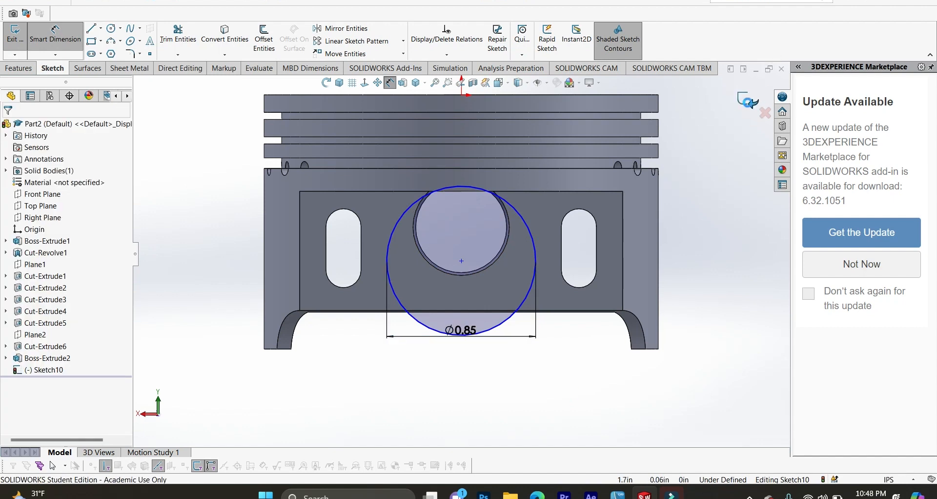
left_click(15, 34)
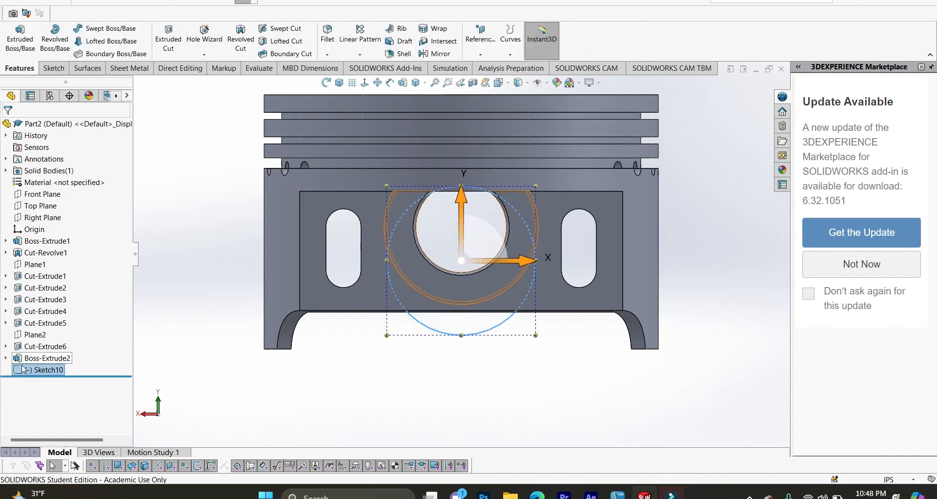
Step: Edit the outer ring boss's sketch and set its outer circle diameter to 0.78 in
left_click(55, 359)
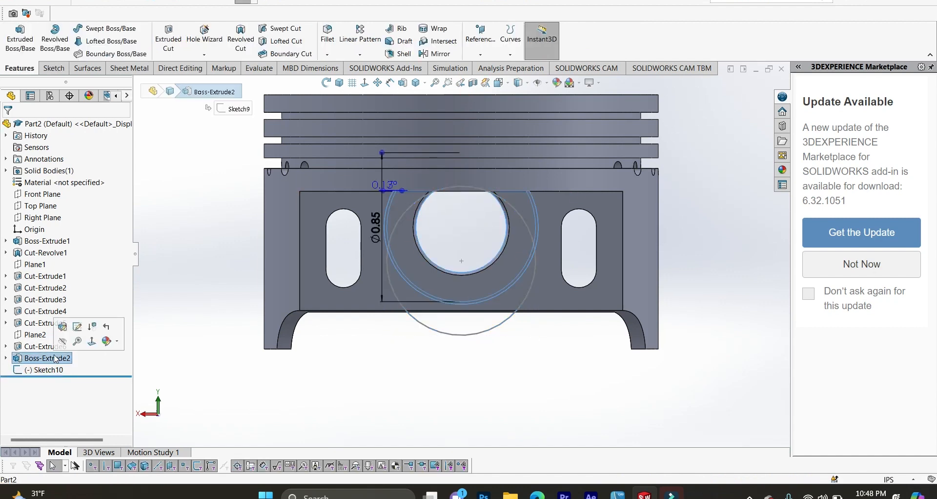
left_click(78, 327)
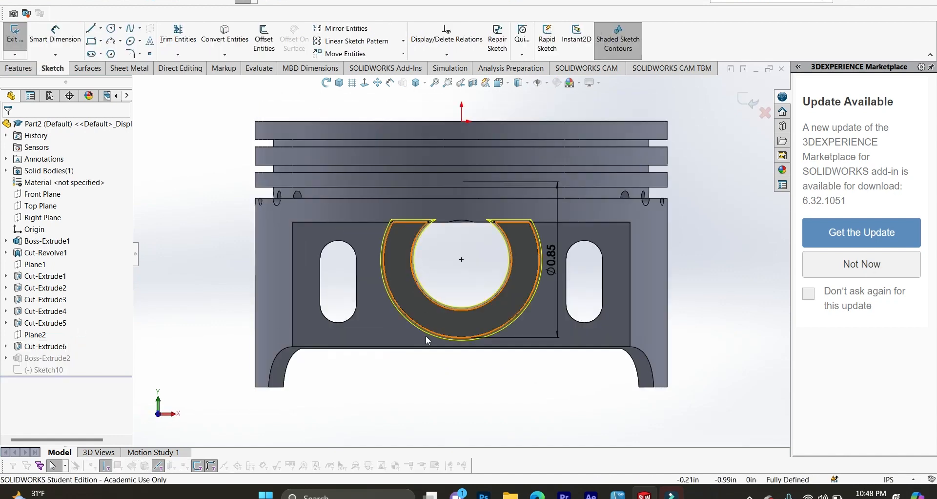
double_click(551, 258)
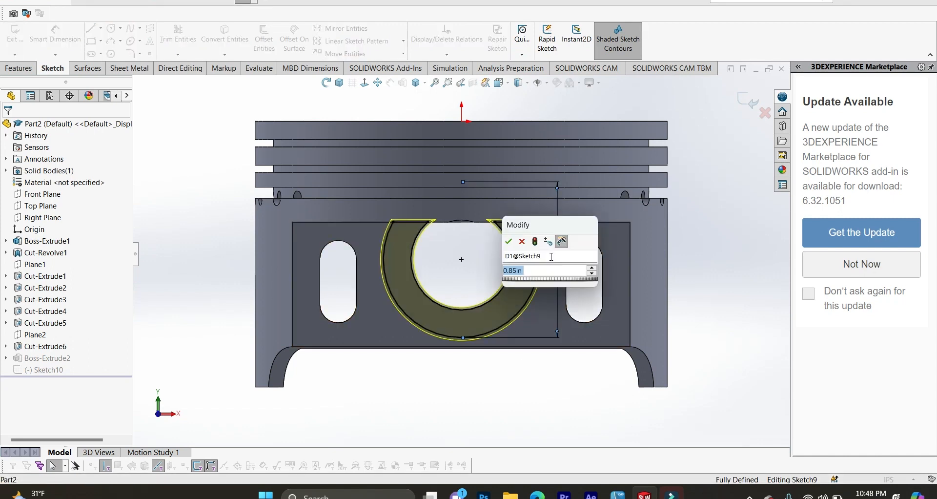
type(".75")
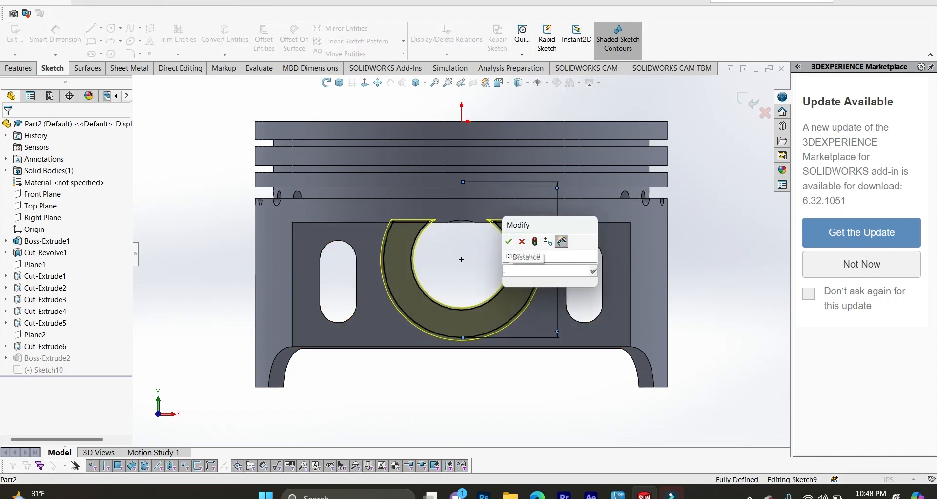
key("Return")
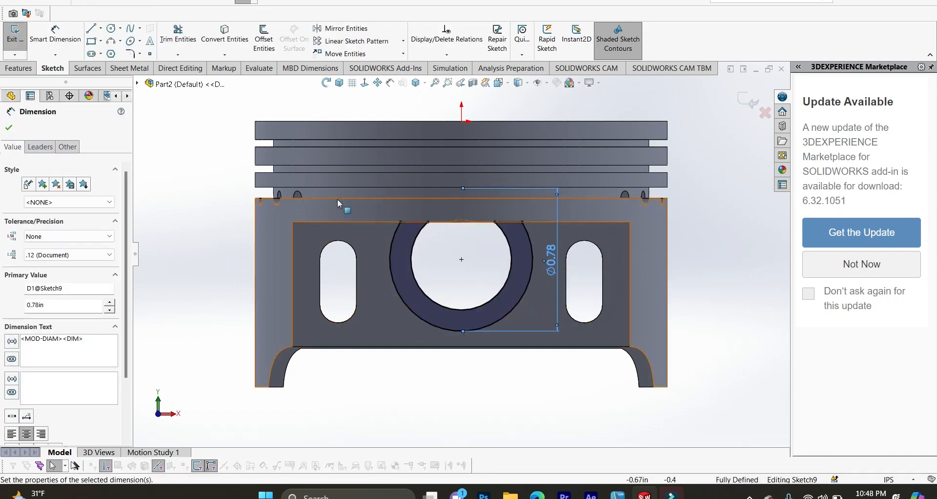
Step: Exit the outer ring's sketch, reopen the inner face circle's sketch and move its diameter dimension below the circle
left_click(738, 101)
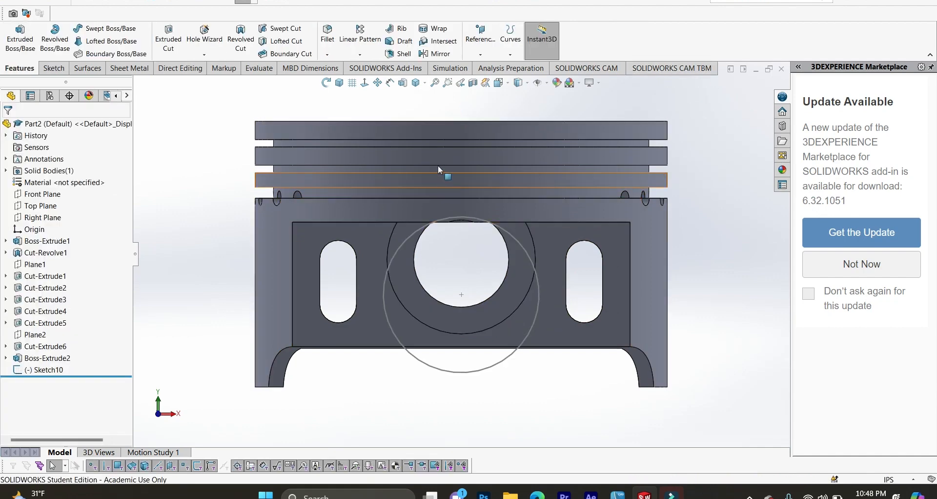
left_click(340, 83)
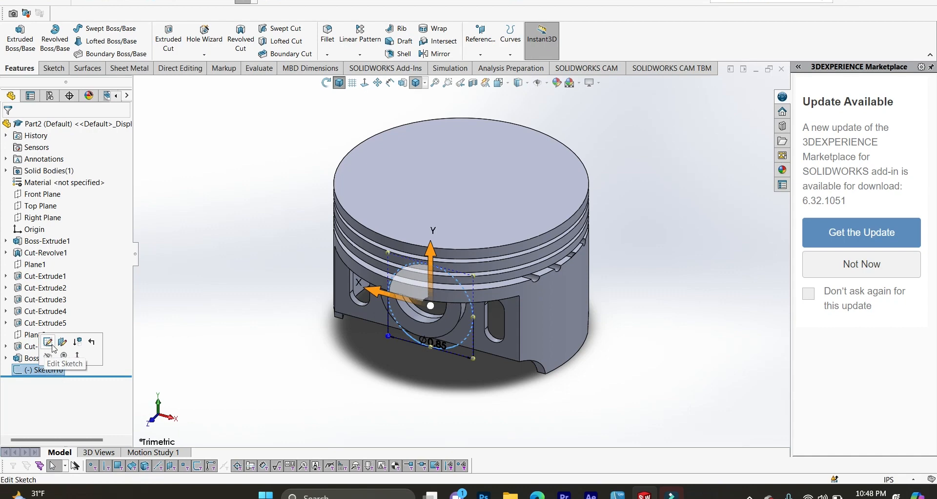
left_click(47, 342)
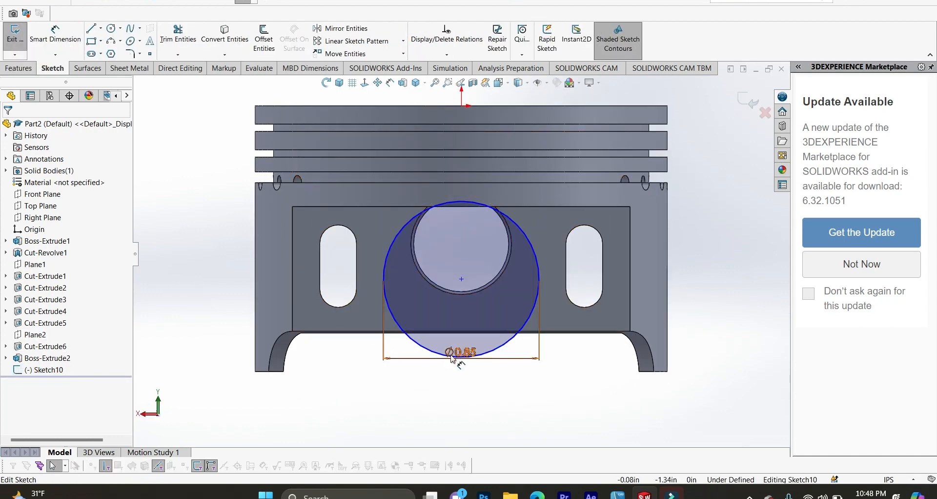
left_click_drag(464, 357, 463, 378)
left_click(411, 404)
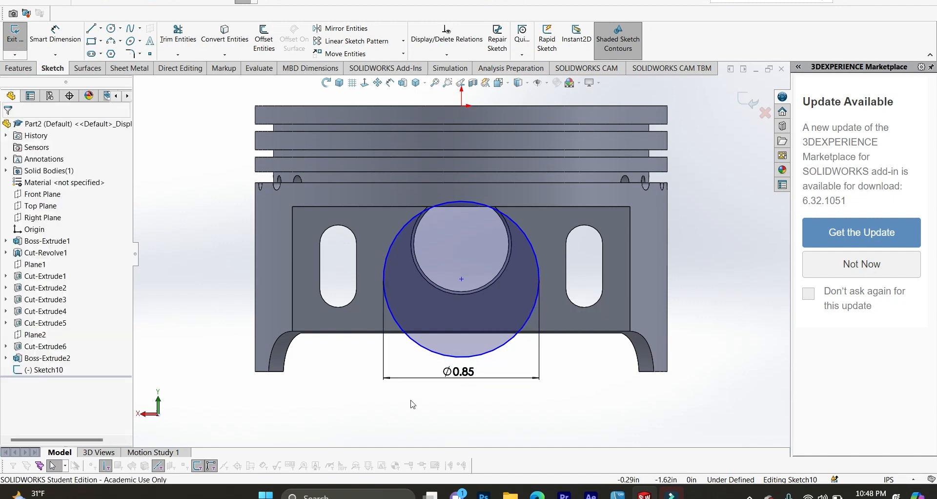
scroll(441, 224, "up", 2)
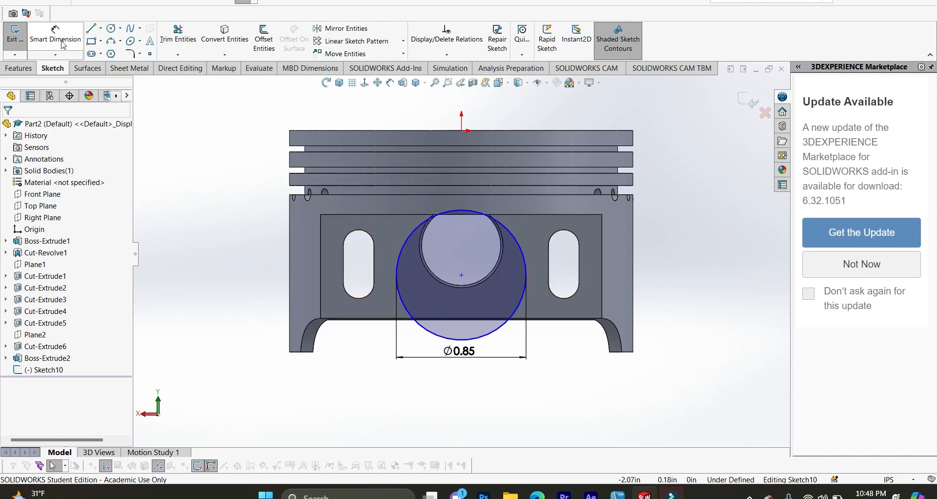
left_click(151, 54)
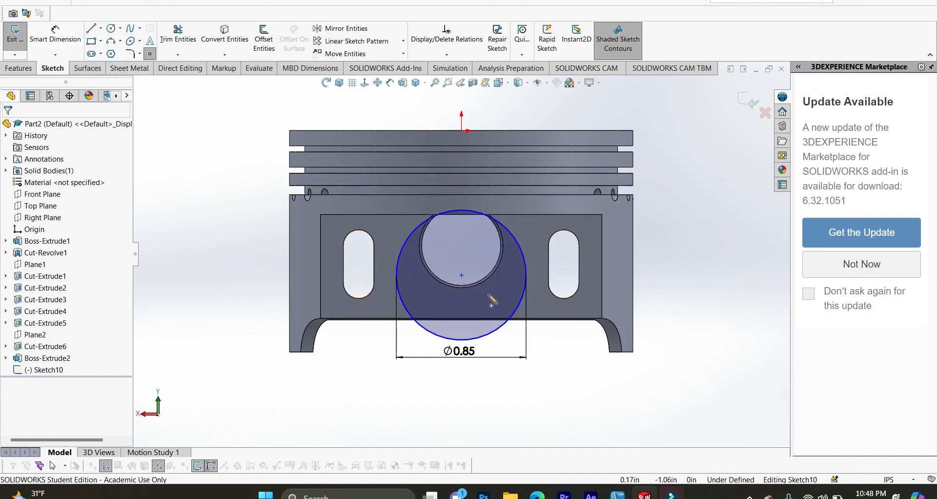
left_click(464, 323)
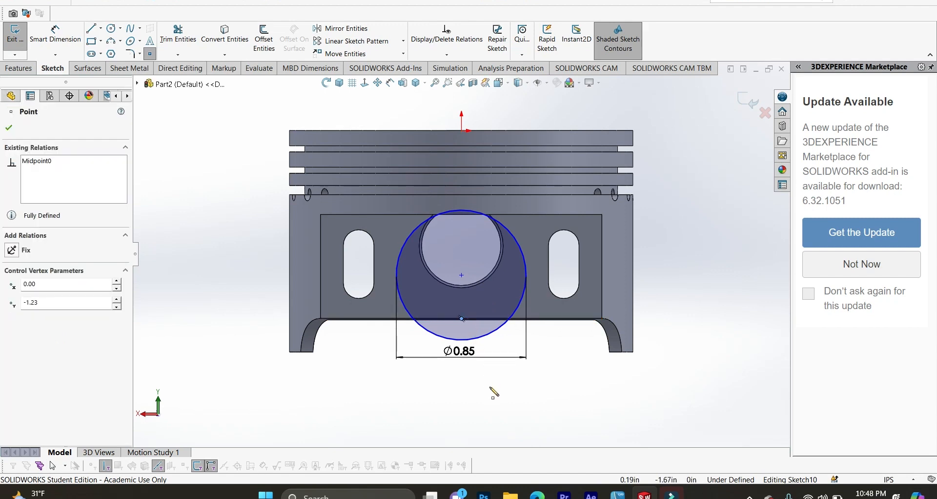
key("Escape")
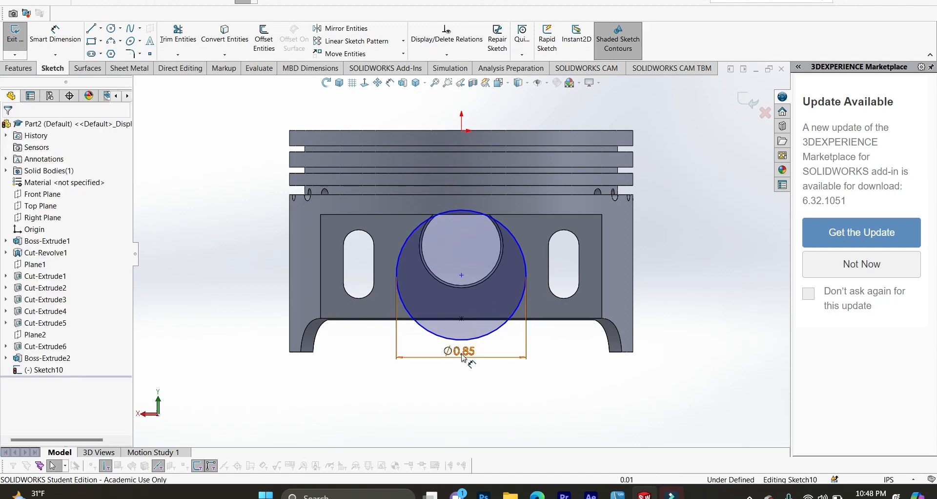
left_click(462, 323)
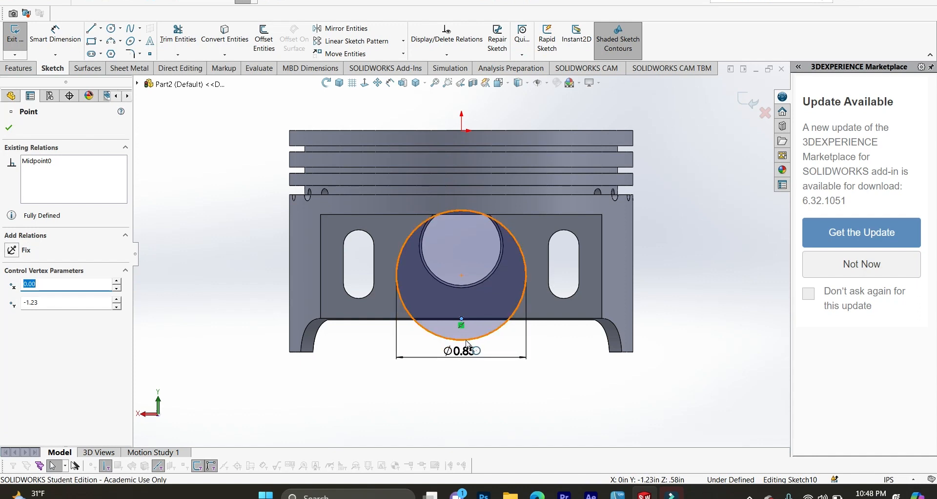
key("Delete")
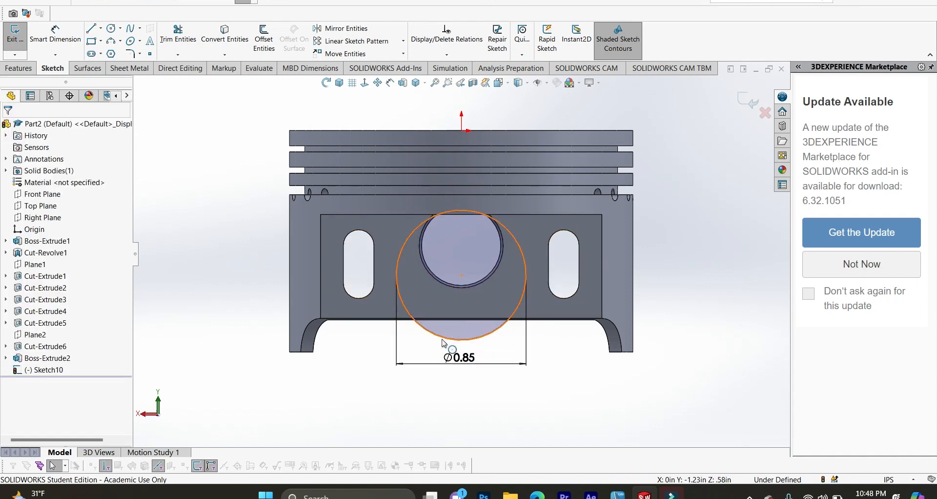
Step: Add a sketch point at the lowest point of the 0.85 in circle and make it coincident with the flat wall's lower edge
left_click(150, 54)
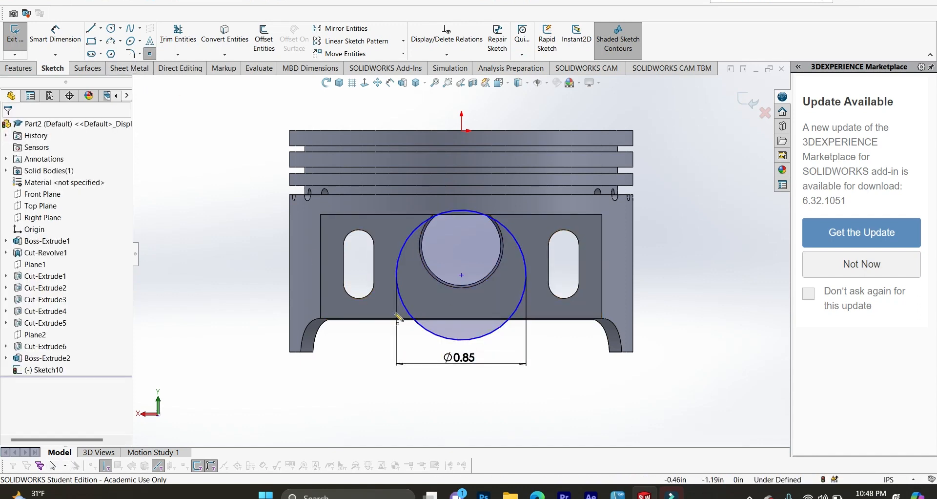
left_click(462, 340)
key("Escape")
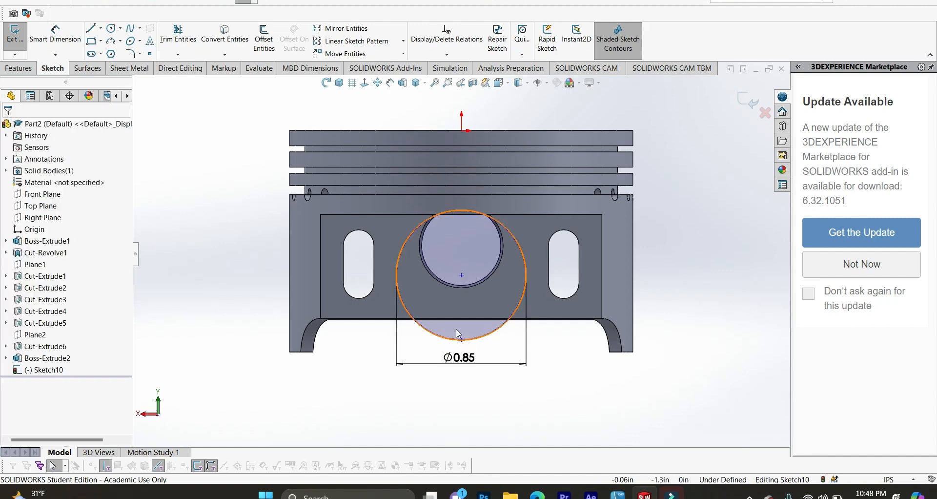
left_click(462, 341)
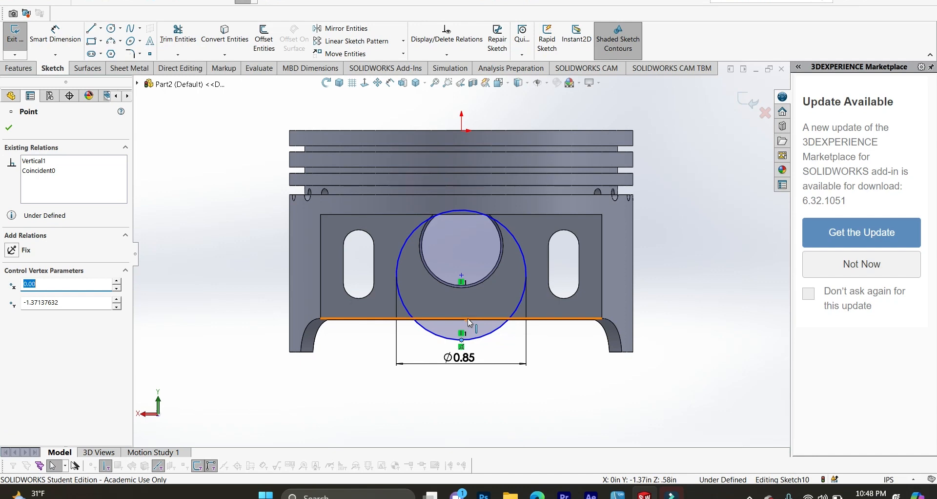
left_click(468, 318, "ctrl")
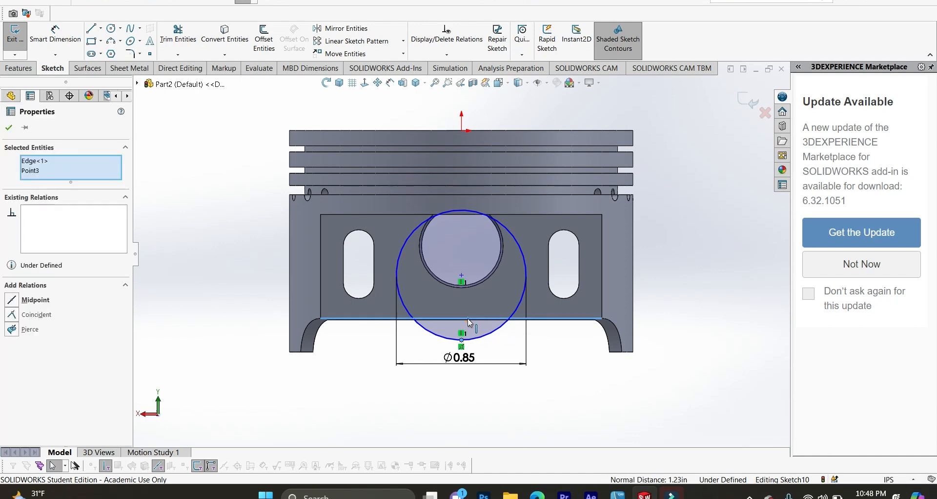
left_click(13, 315)
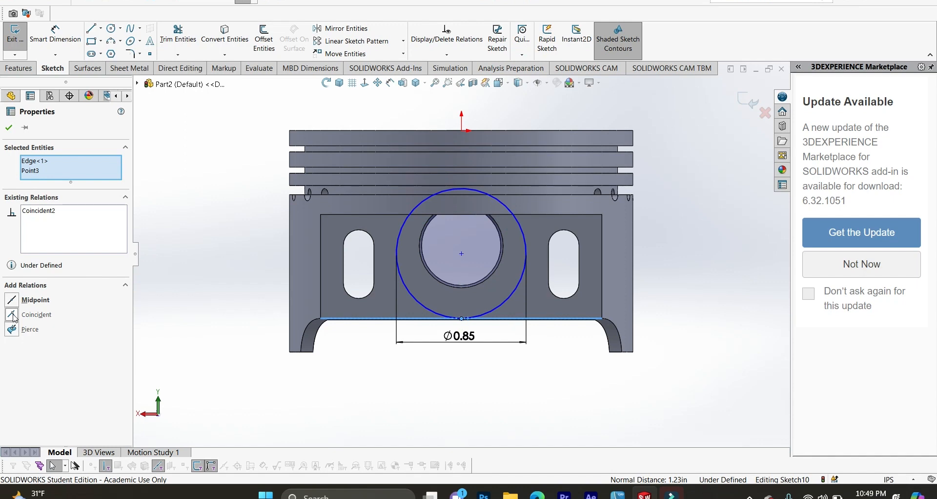
left_click(9, 127)
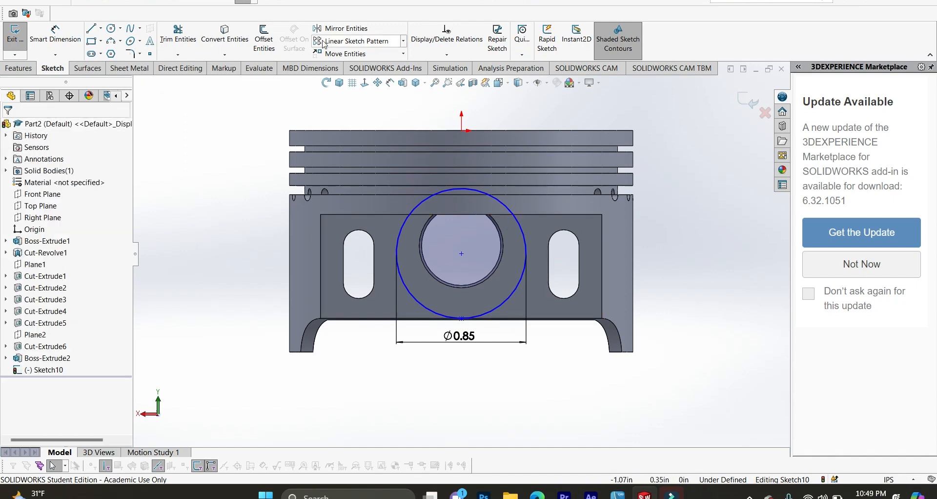
Step: Sketch a horizontal line about 0.64 in long above the circle, across the piston's second ring land
left_click(92, 29)
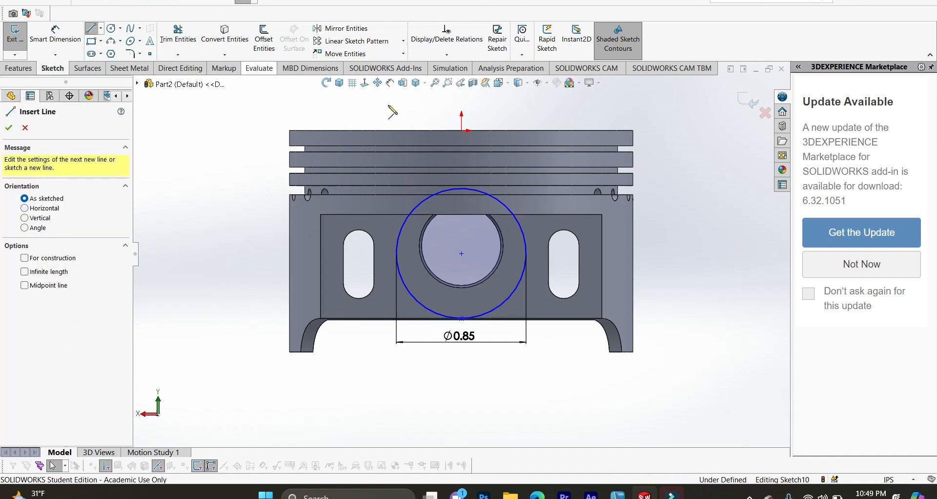
left_click(419, 157)
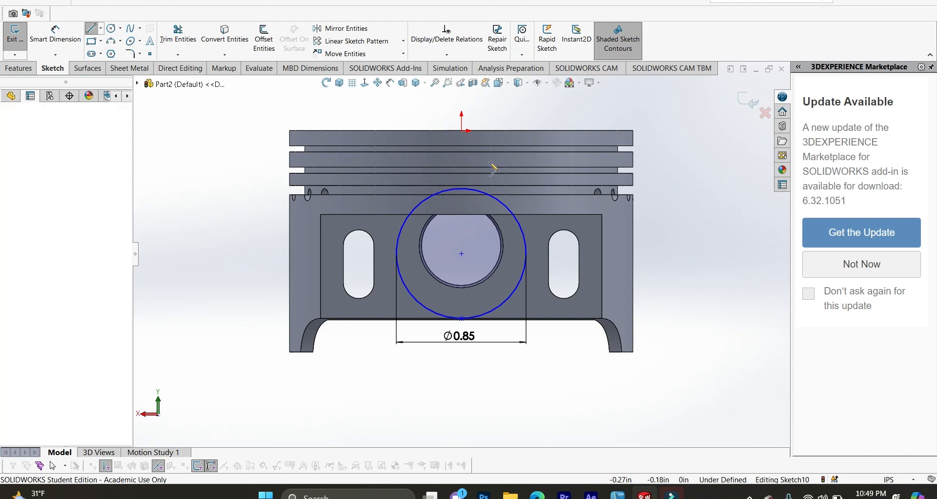
left_click(516, 158)
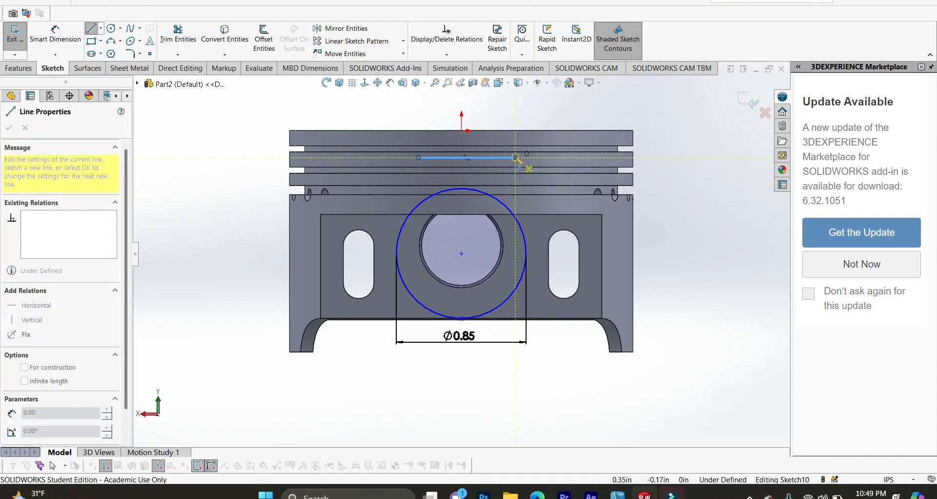
key("Escape")
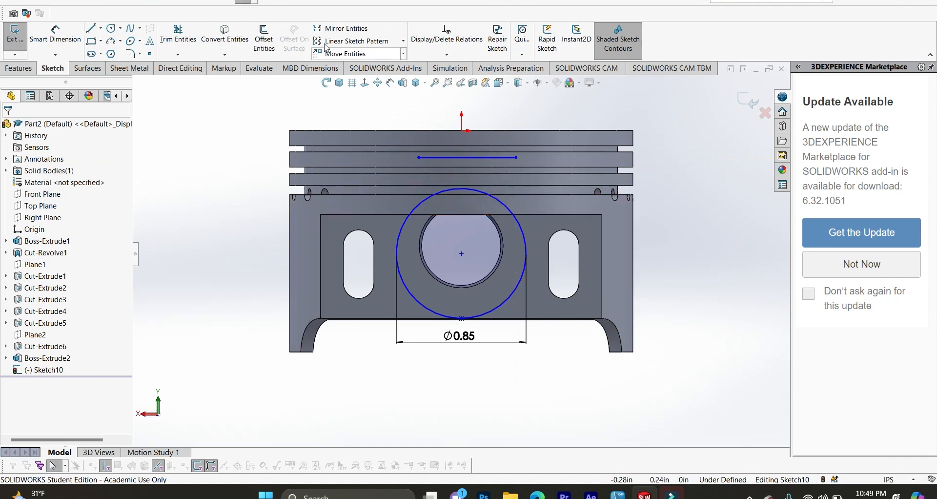
Step: Dimension the horizontal line above the circle and set its length to 0.75 in
left_click(55, 35)
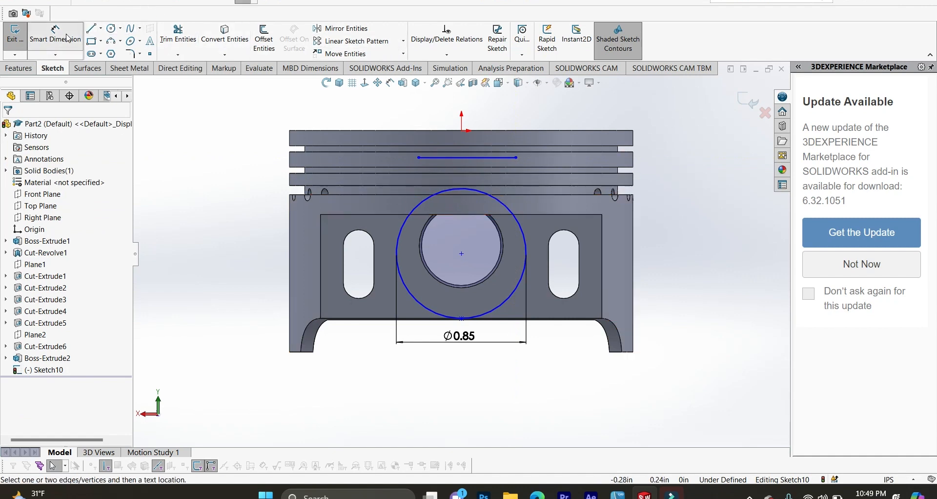
left_click(458, 157)
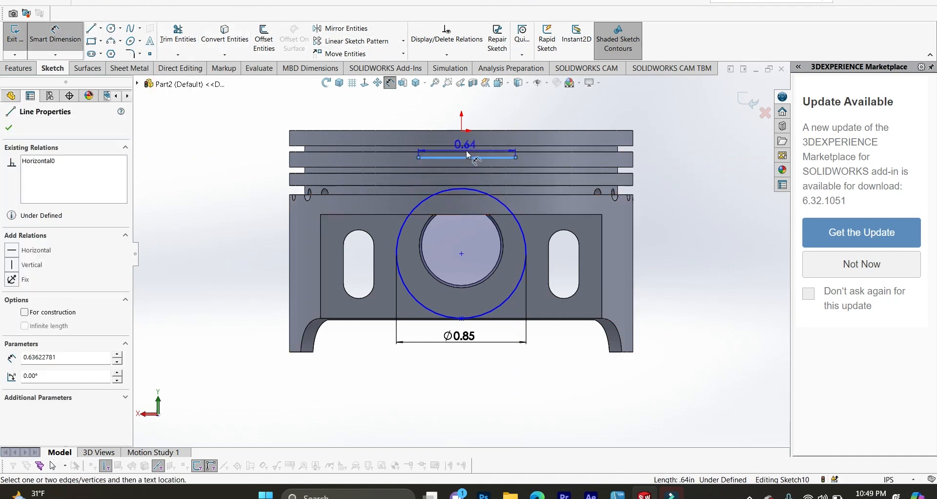
left_click(466, 139)
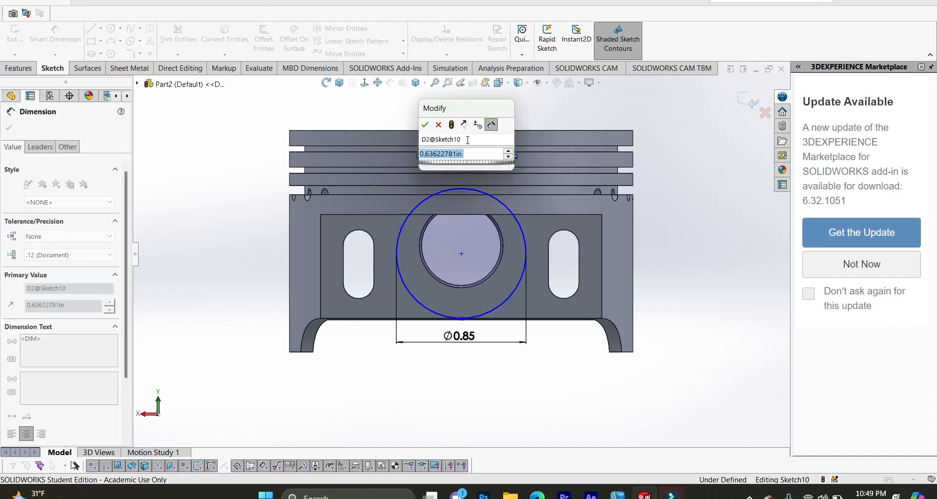
type("0.75")
key("Return")
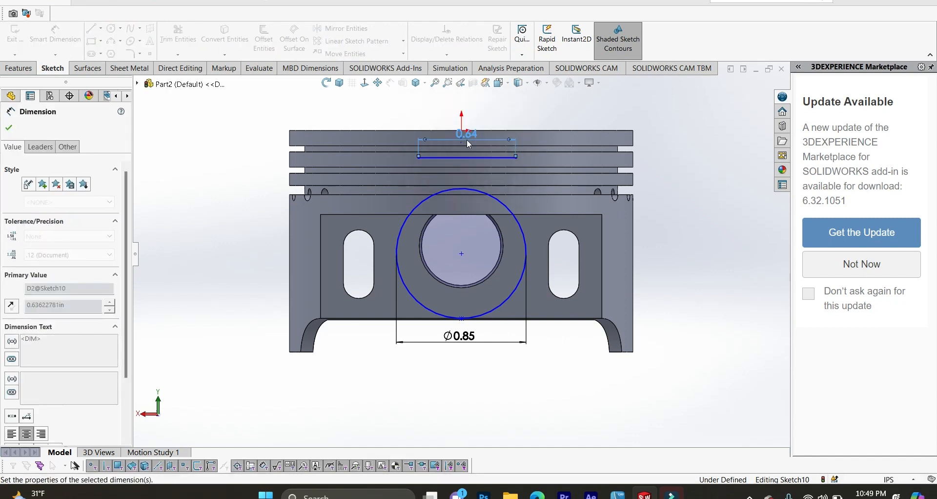
Step: Sketch a vertical centerline about 1.75 in long from above the piston through the origin and circle centre to below the skirt
left_click(101, 29)
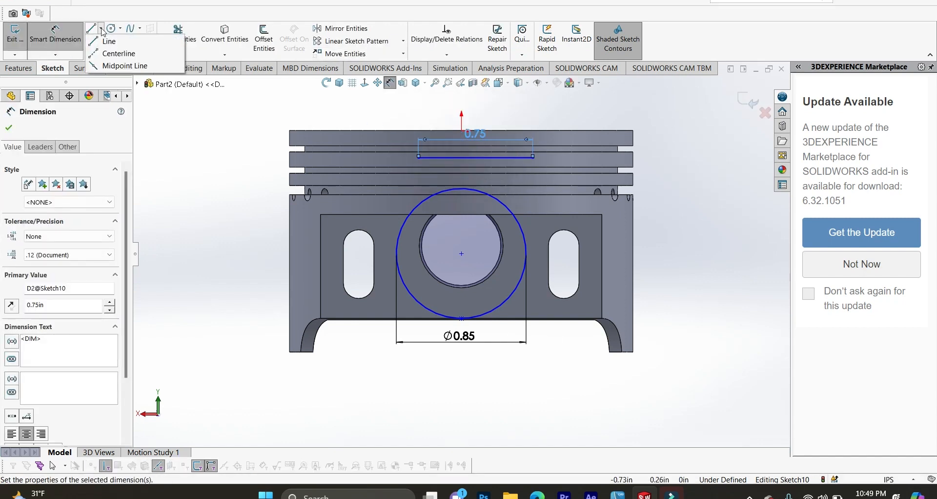
left_click(109, 54)
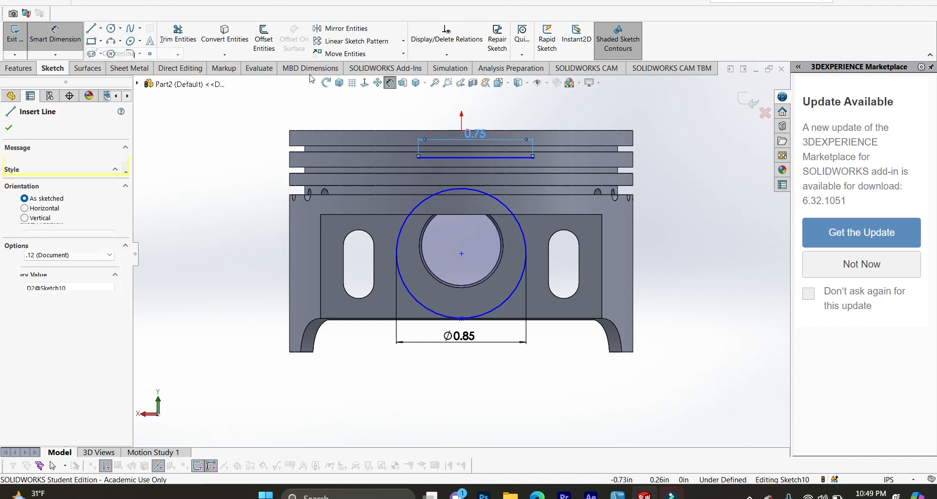
left_click(462, 95)
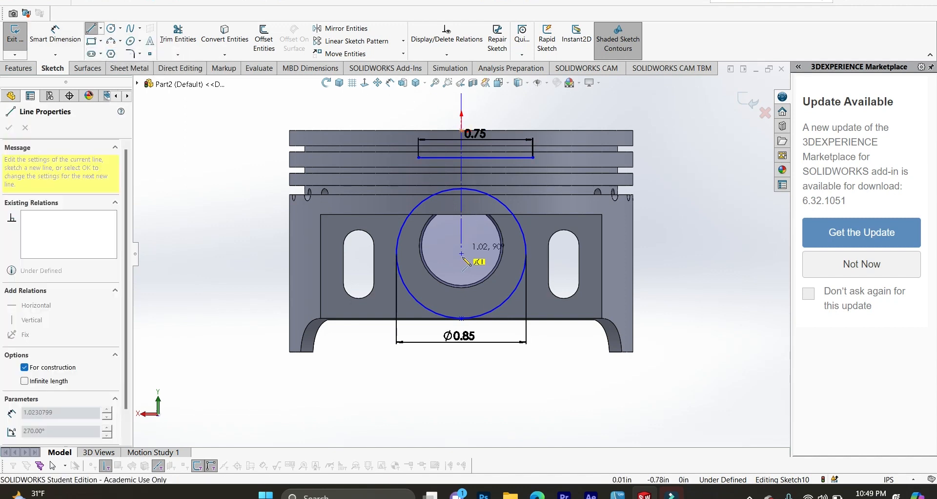
left_click(461, 360)
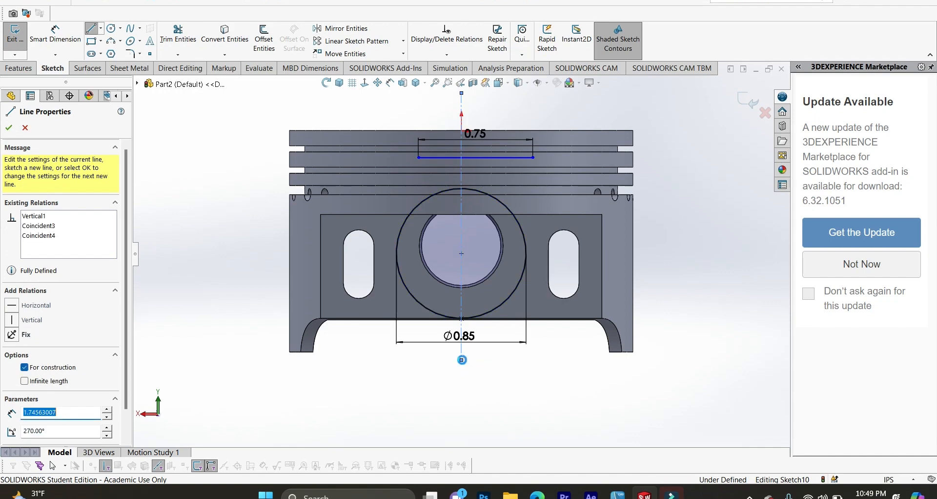
key("Escape")
Step: Make the two endpoints of the 0.75 in line symmetric about the vertical centerline
scroll(508, 151, "down", 3)
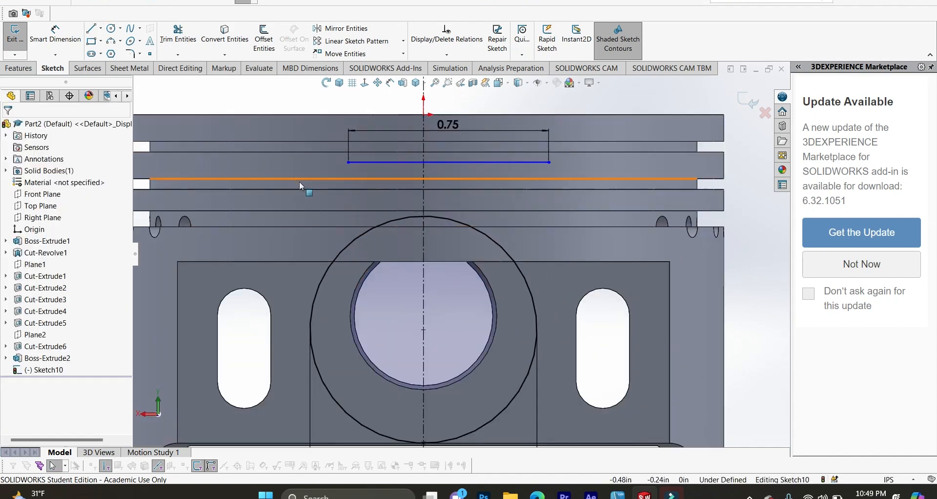
left_click(348, 163)
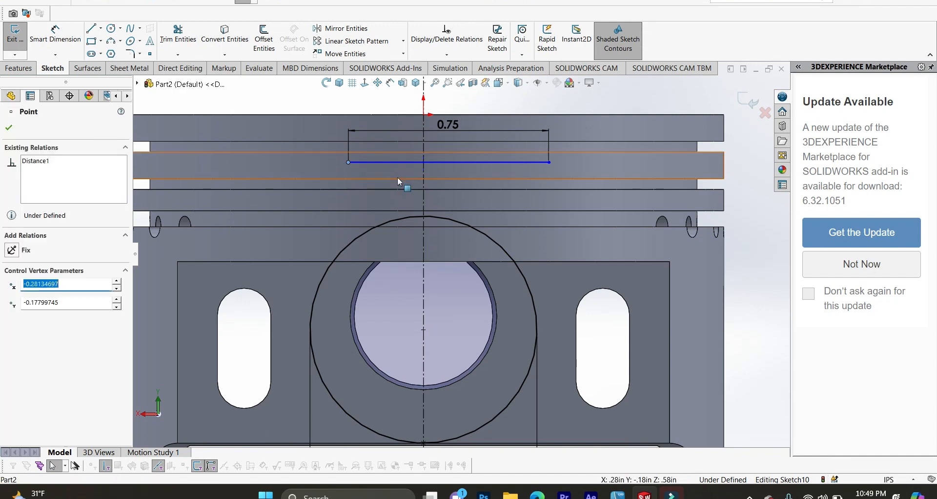
left_click(424, 188, "ctrl")
left_click(549, 162, "ctrl")
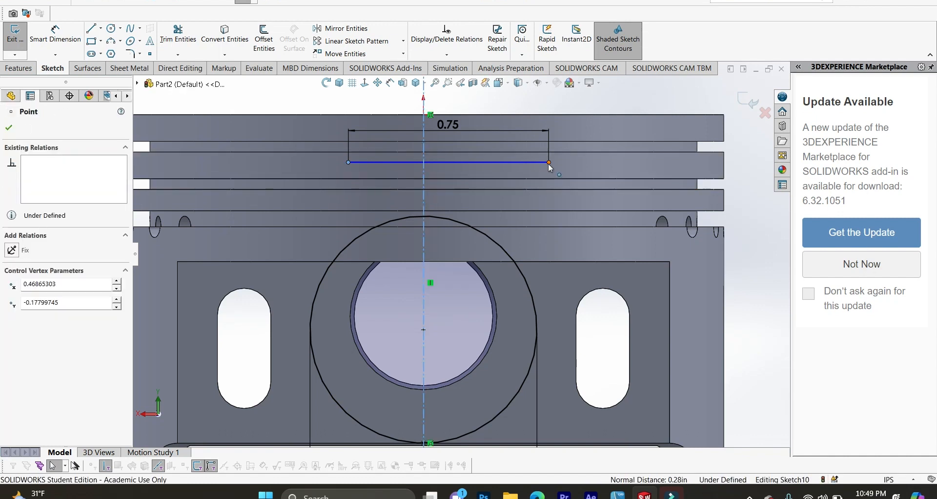
left_click(12, 309)
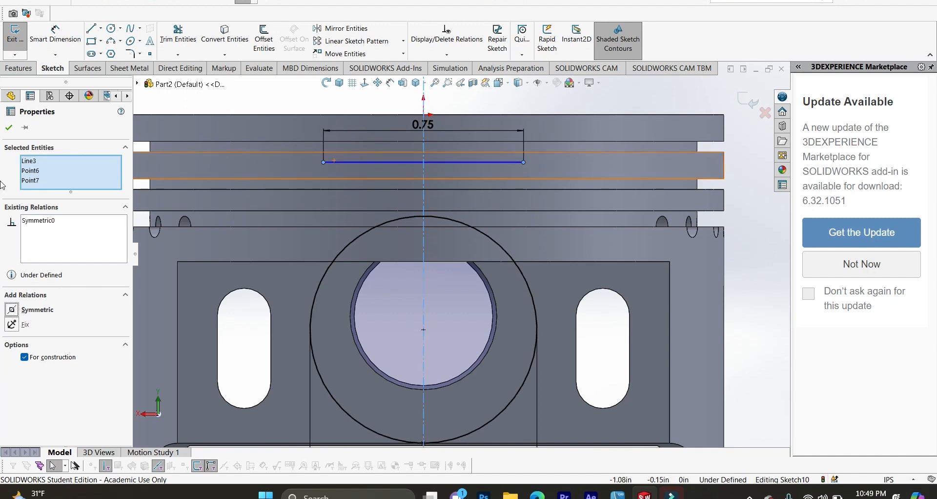
left_click(10, 127)
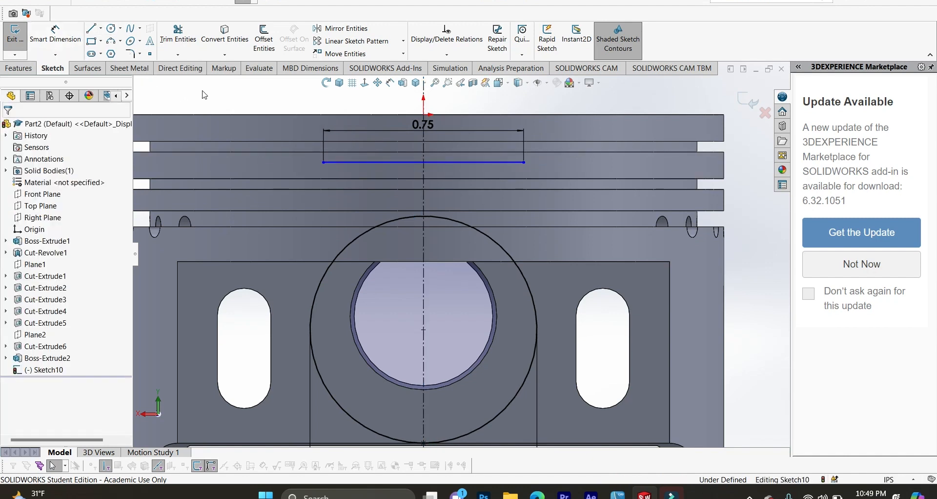
Step: Sketch a vertical line about 0.16 in long downward from the left end of the 0.75 in line
left_click(91, 28)
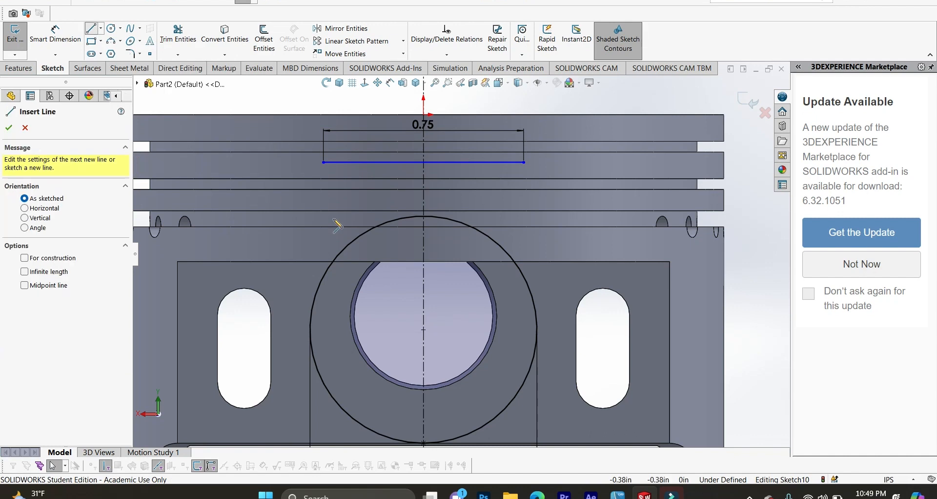
left_click(324, 163)
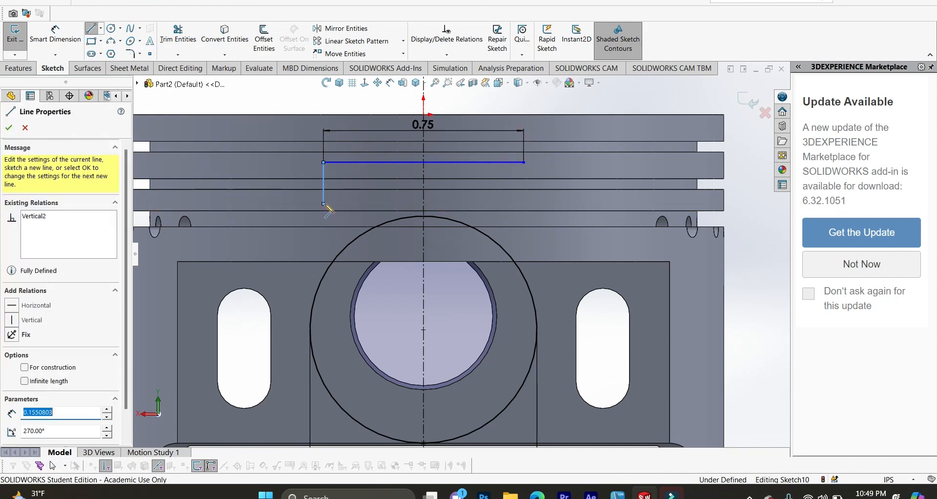
left_click(324, 204)
key("Escape")
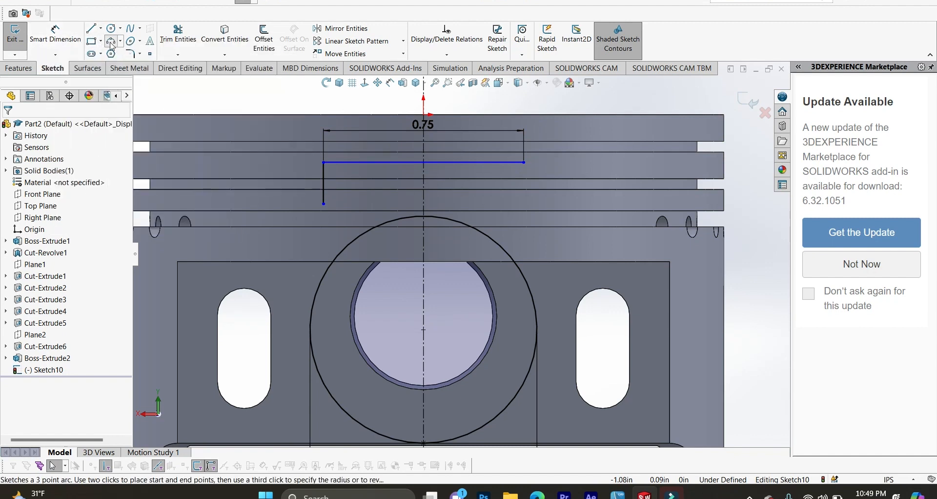
Step: Sketch a three-point arc of about 0.96 in radius from the vertical line's lower end to the circle's left quadrant point, bowing towards the centerline
left_click(111, 41)
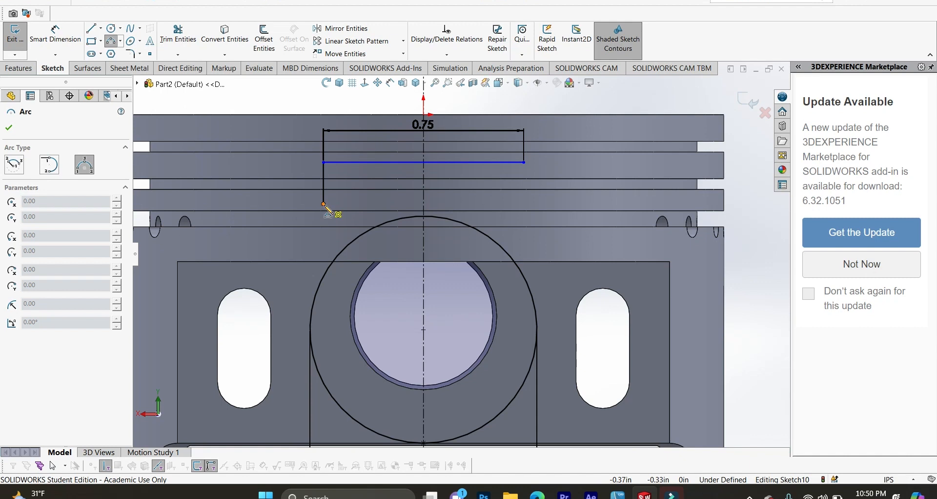
left_click(323, 204)
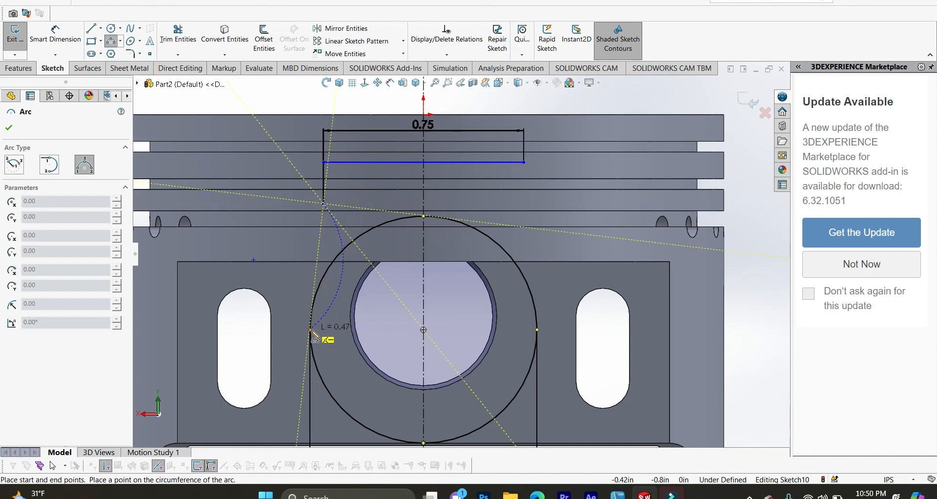
left_click(311, 326)
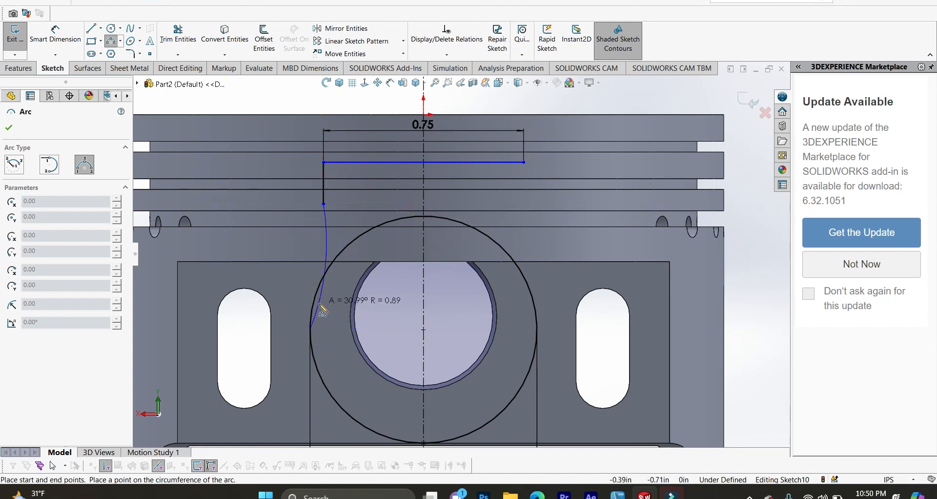
left_click(322, 311)
key("Escape")
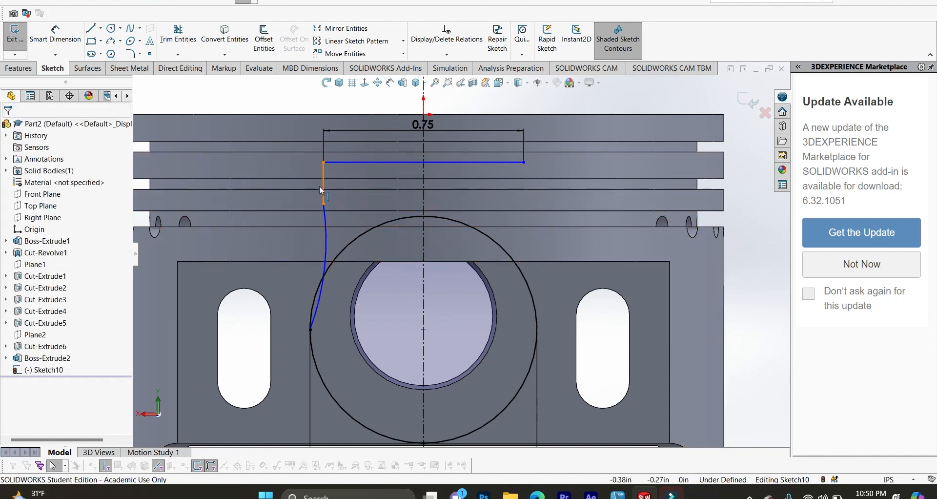
Step: Dimension the short vertical line and set its length to 0.15 in
left_click(58, 40)
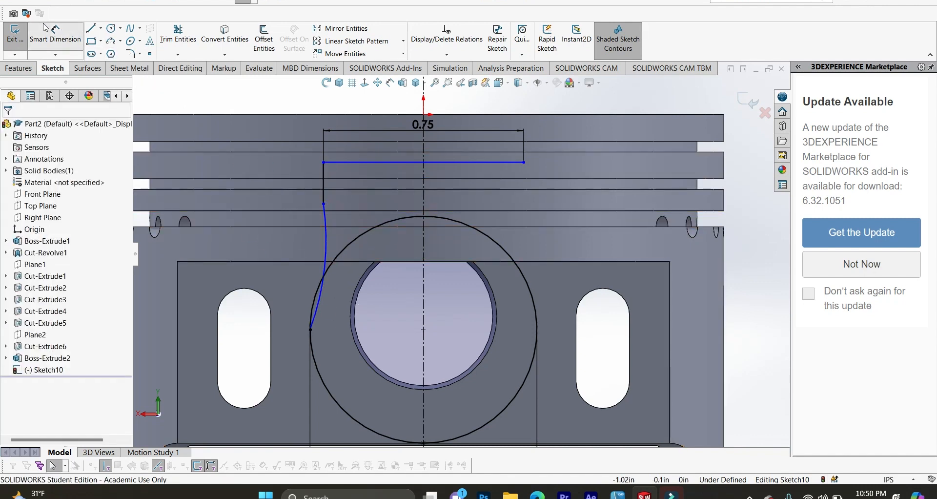
left_click(323, 196)
left_click(308, 197)
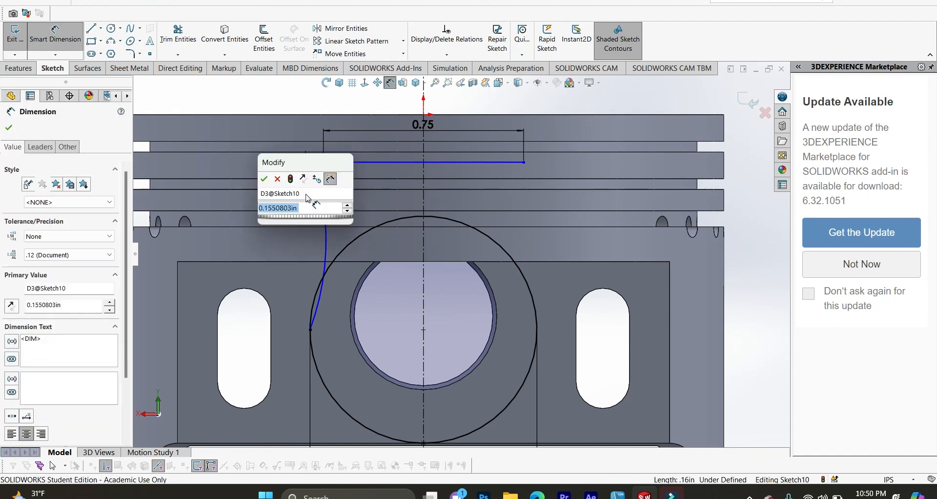
type("0.15")
key("Return")
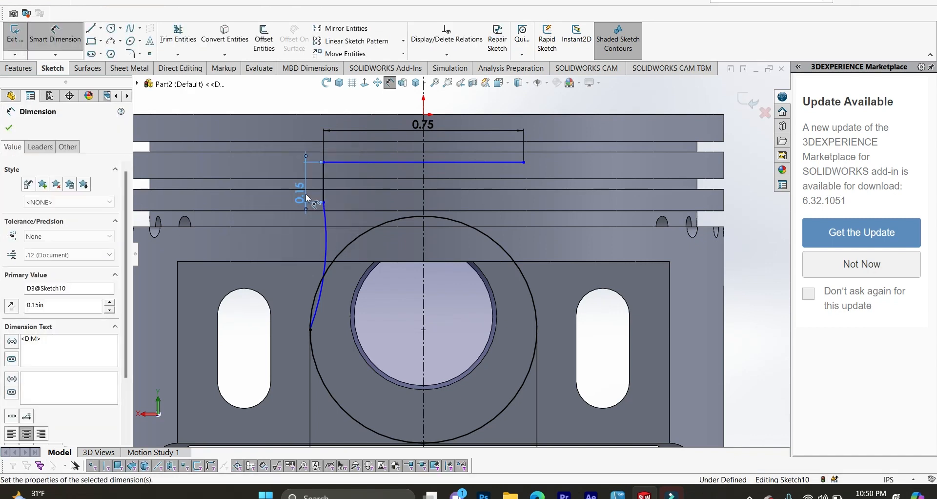
Step: Dimension the arc between the vertical line and the circle and set its radius to 1 in
left_click(324, 239)
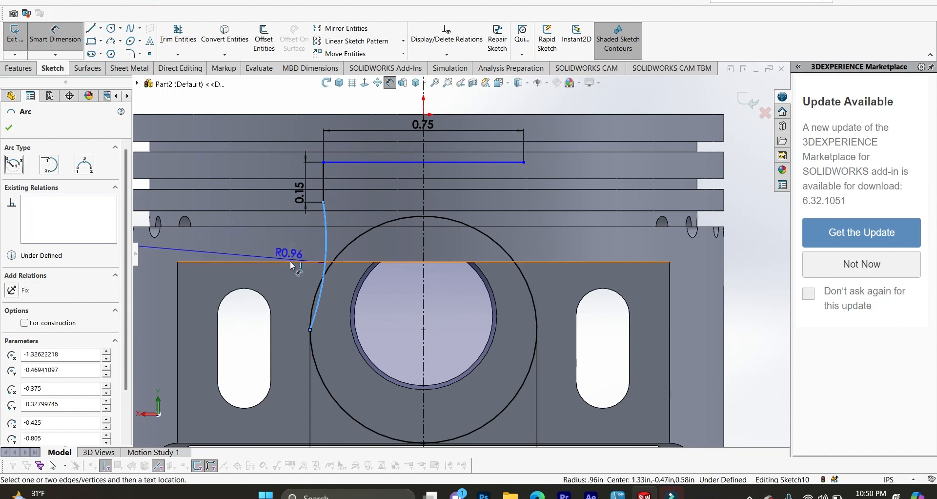
left_click(297, 251)
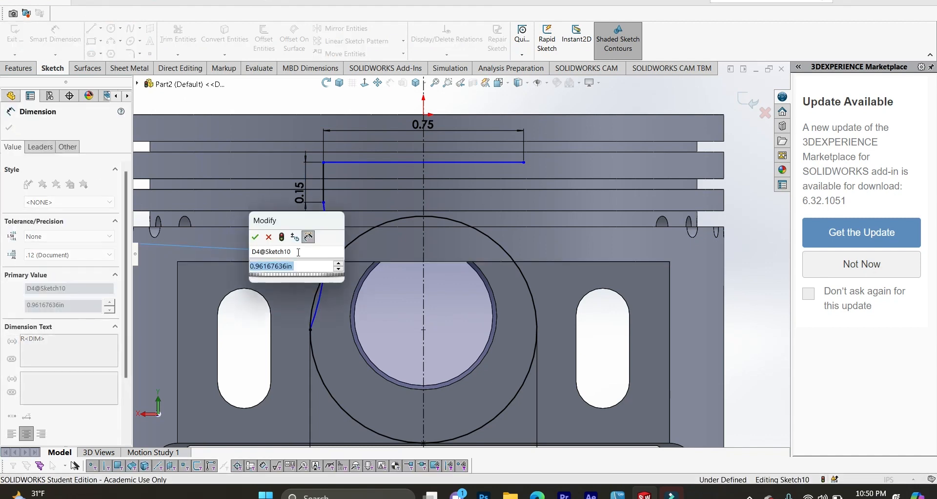
type("1")
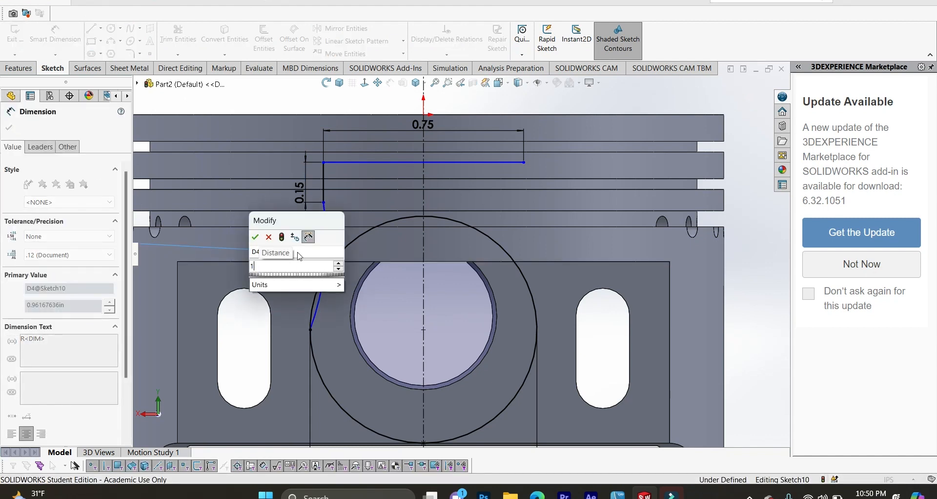
key("Return")
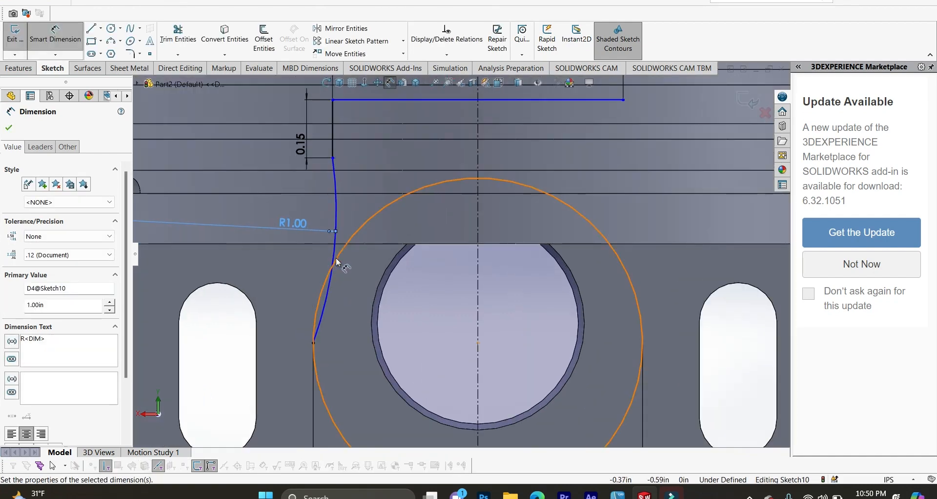
middle_click_drag(335, 260, 357, 202, "ctrl")
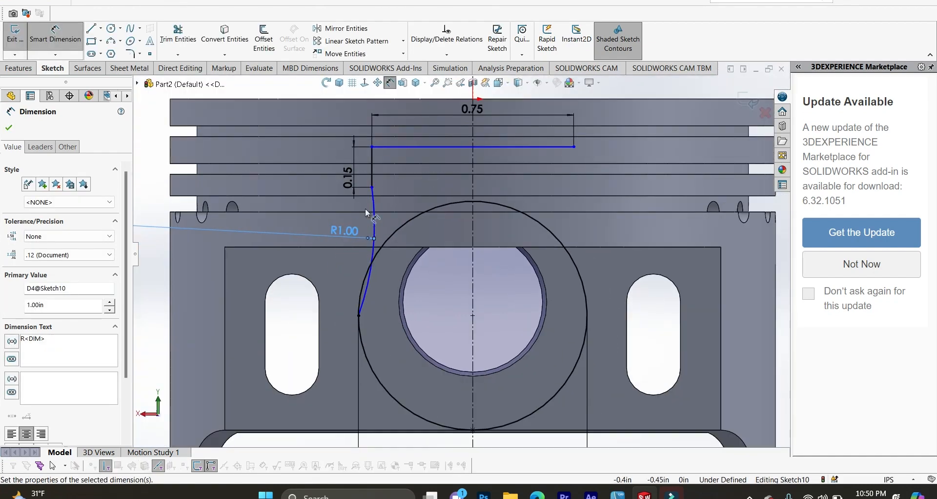
key("Escape")
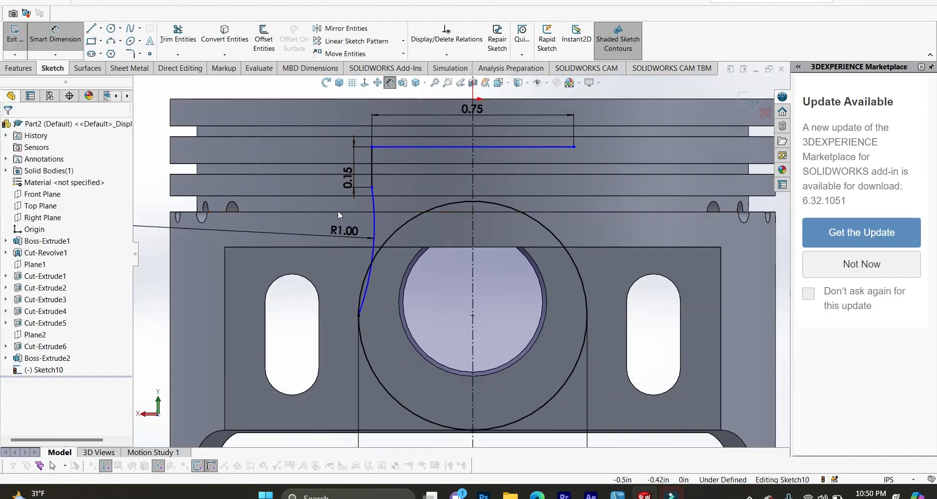
Step: Try to mirror the short vertical line and the arc without choosing a mirror axis, and undo the result
left_click(372, 168)
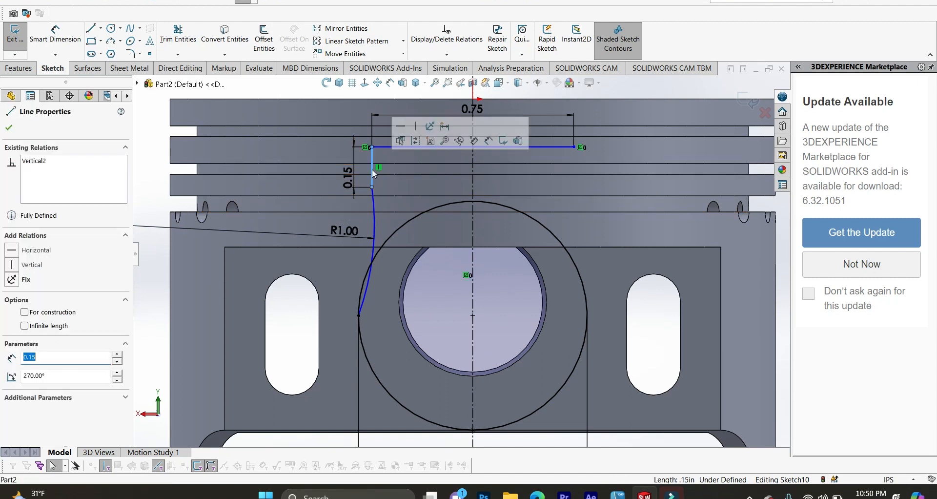
left_click(374, 220, "ctrl")
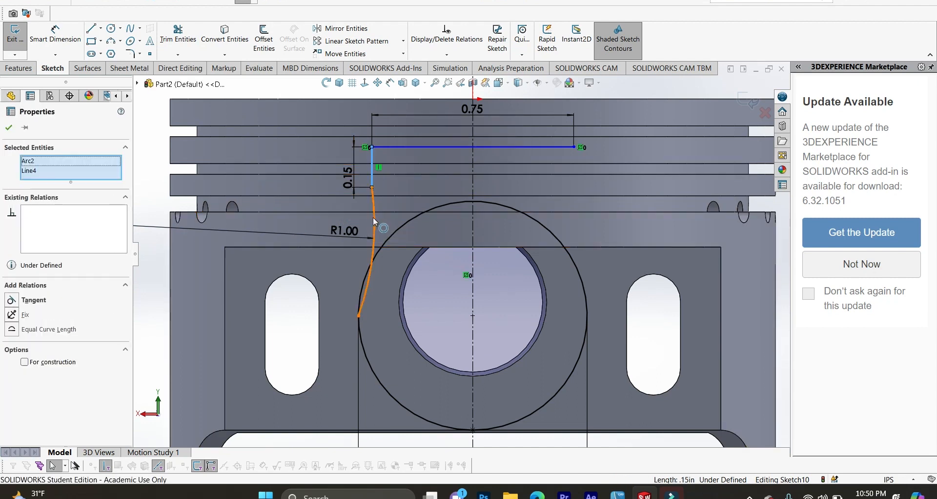
left_click(341, 31)
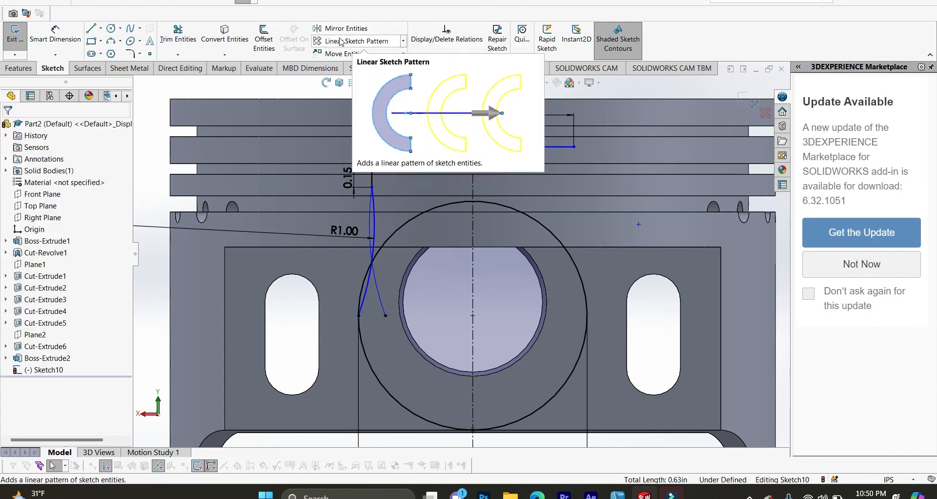
key("ctrl+z")
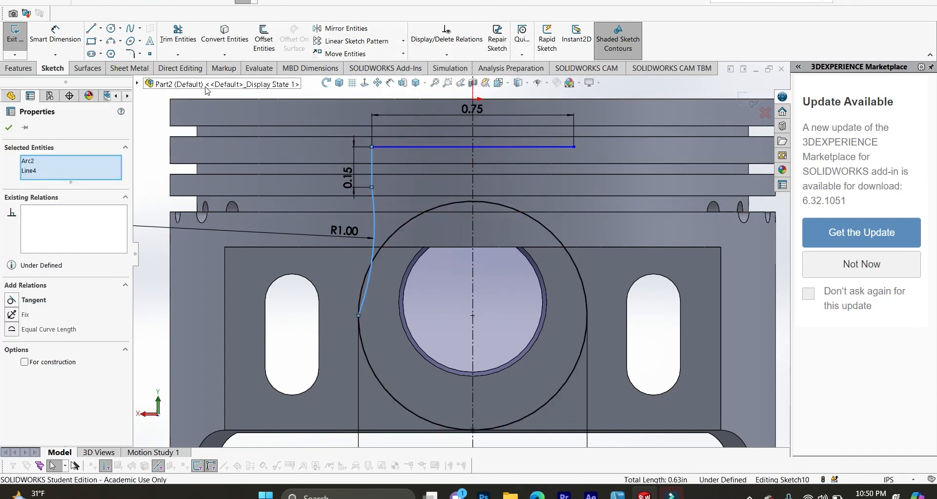
key("Escape")
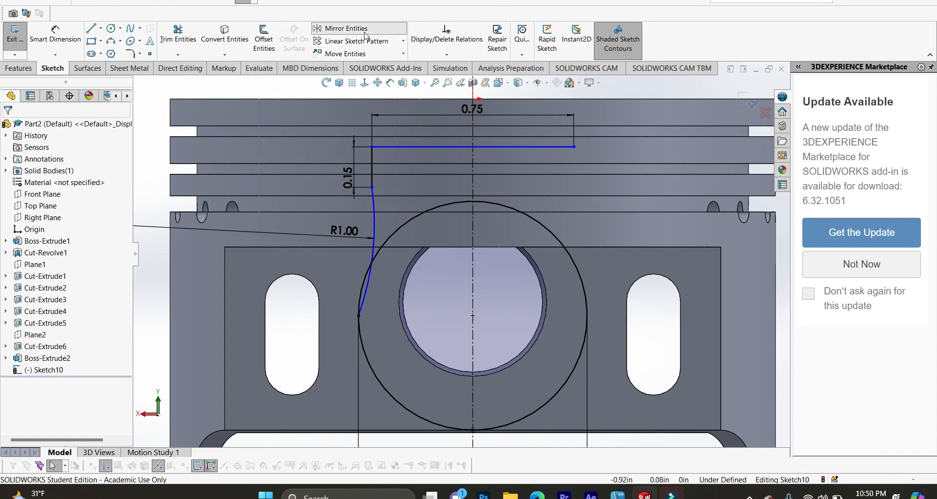
Step: Mirror the 0.15 in vertical line and the 1 in radius arc about the vertical centerline, keeping the originals
left_click(341, 28)
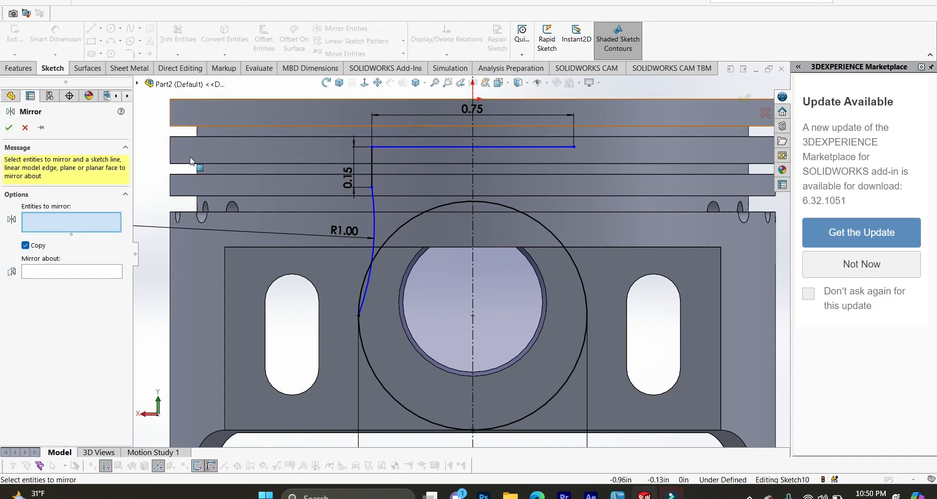
left_click(371, 172)
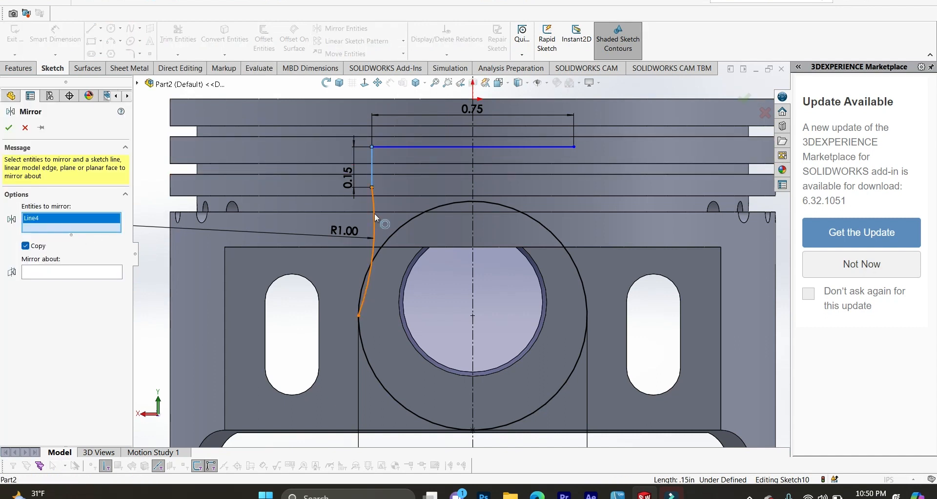
left_click(375, 211)
left_click(81, 283)
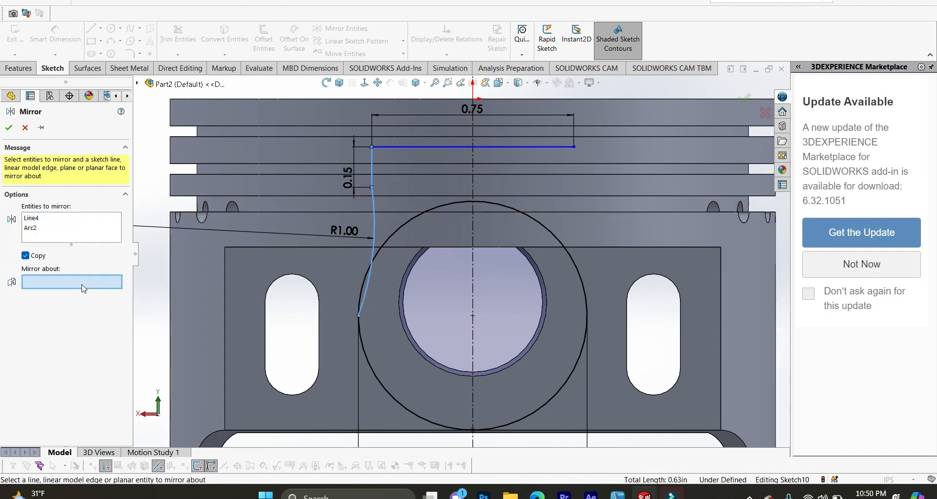
left_click(472, 218)
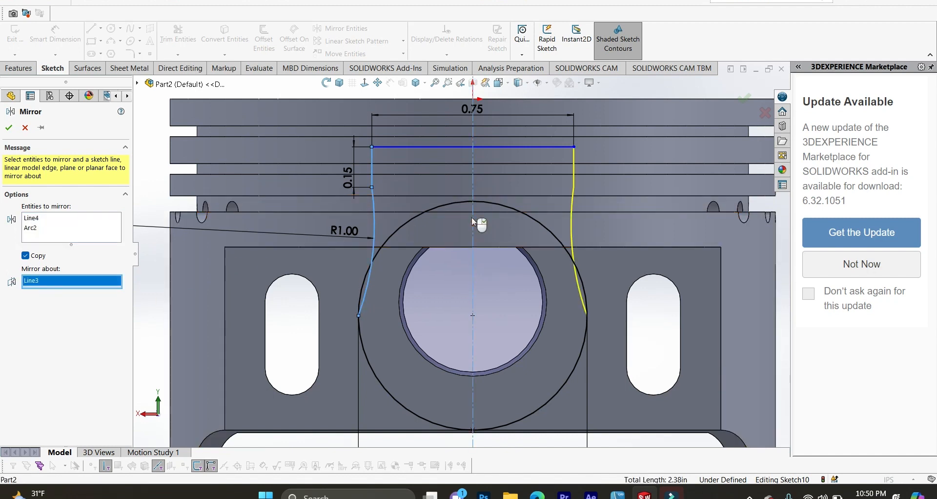
left_click(9, 128)
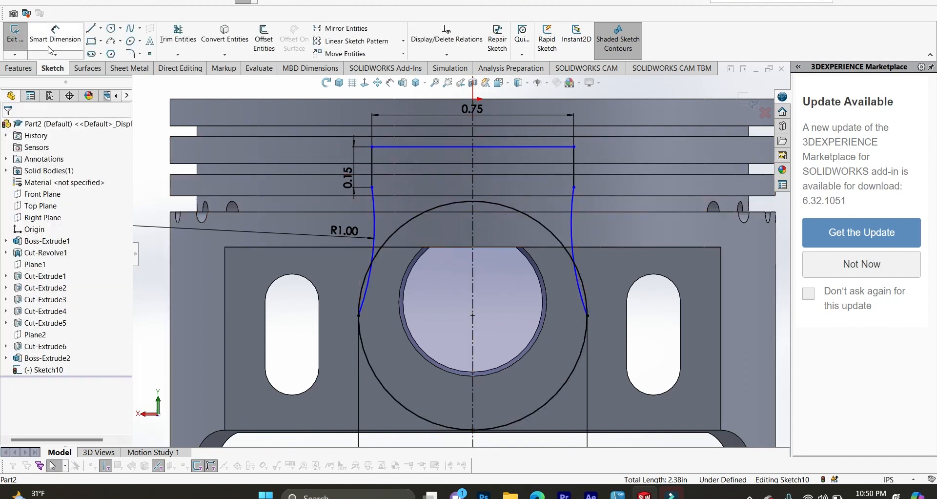
Step: Trim away the circle's upper portion between the lower ends of the two side arcs, leaving one closed boss outline
left_click(178, 35)
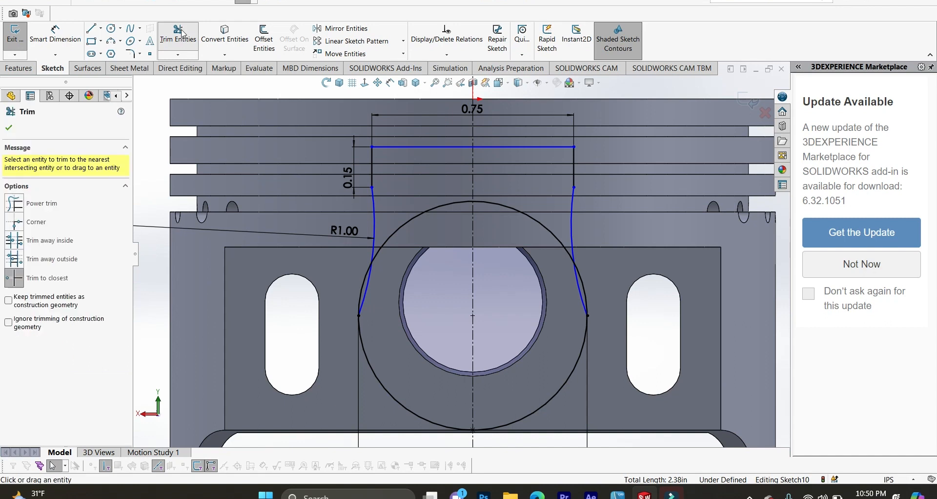
left_click(363, 270)
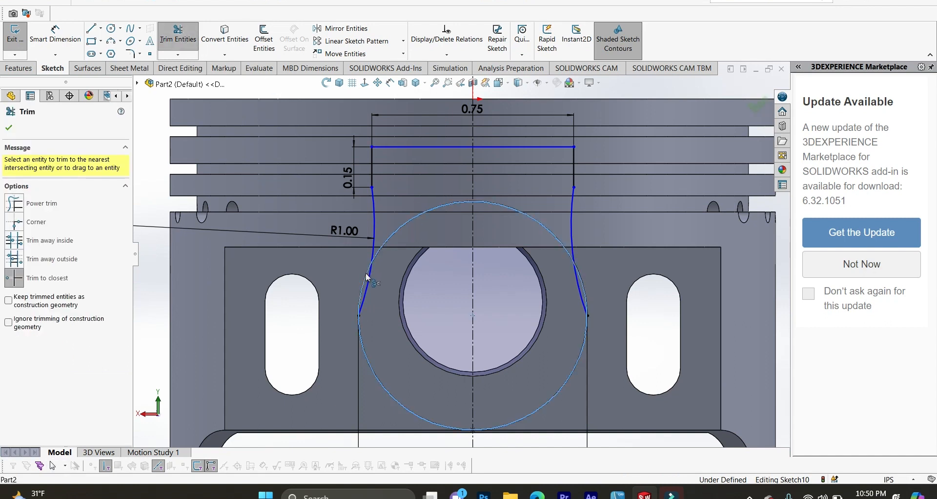
left_click(409, 216)
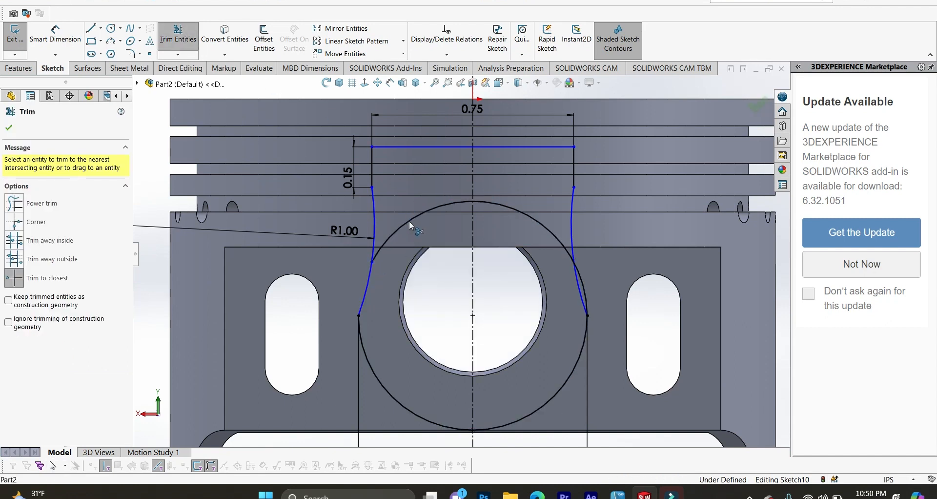
left_click(522, 212)
left_click(581, 277)
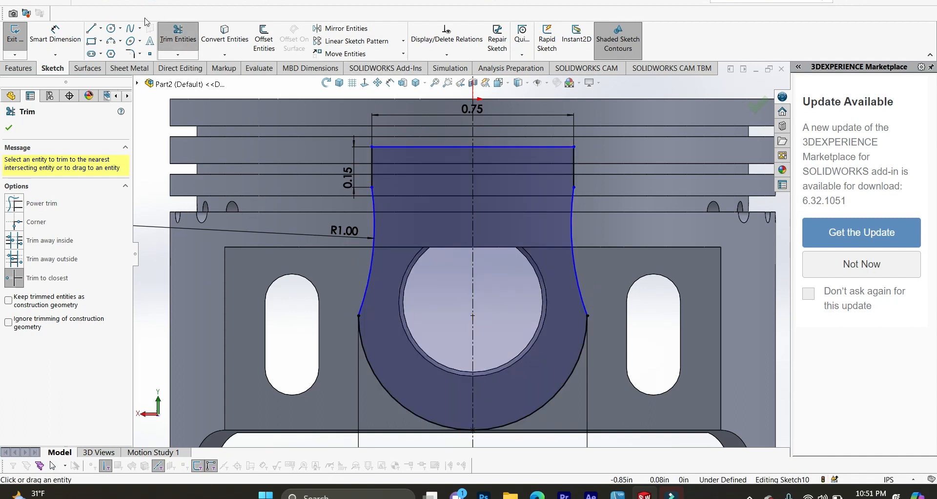
Step: Fillet the two corners where the side arcs meet the lower circular arc with a 0.30 in radius
left_click(131, 54)
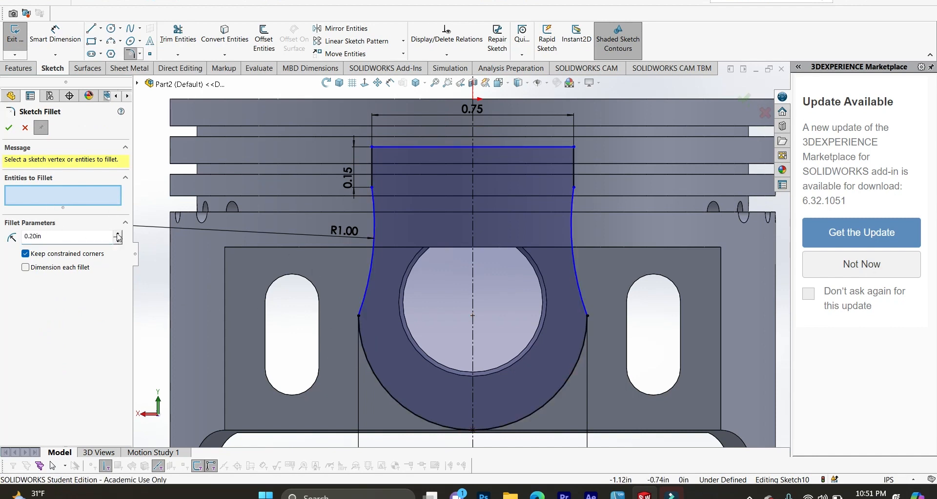
left_click(364, 301)
left_click(359, 329)
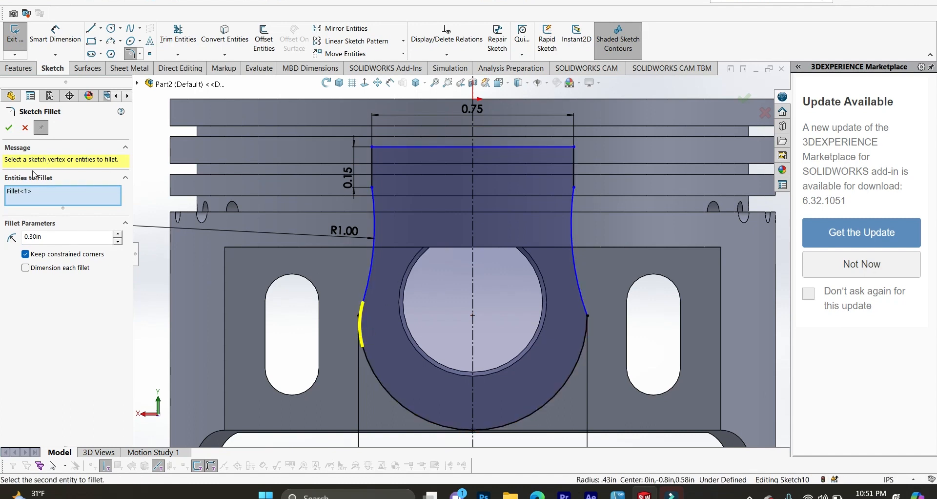
left_click(8, 129)
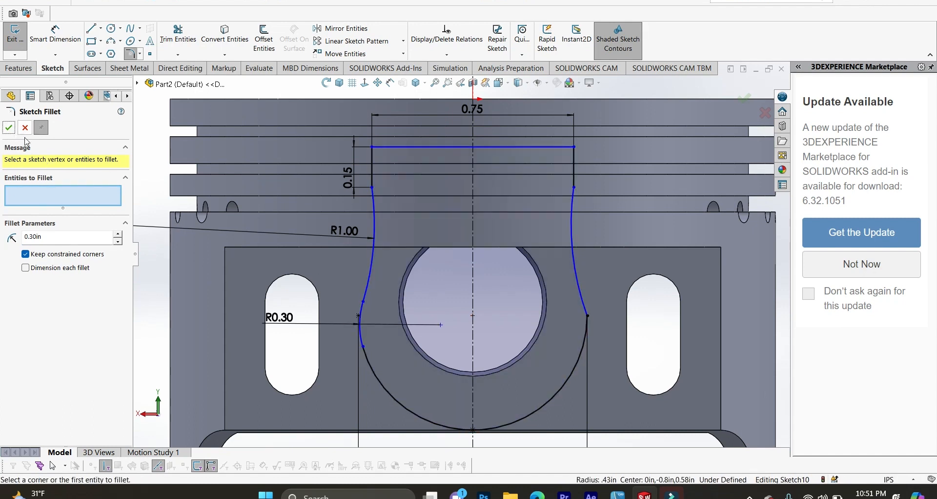
left_click(582, 305)
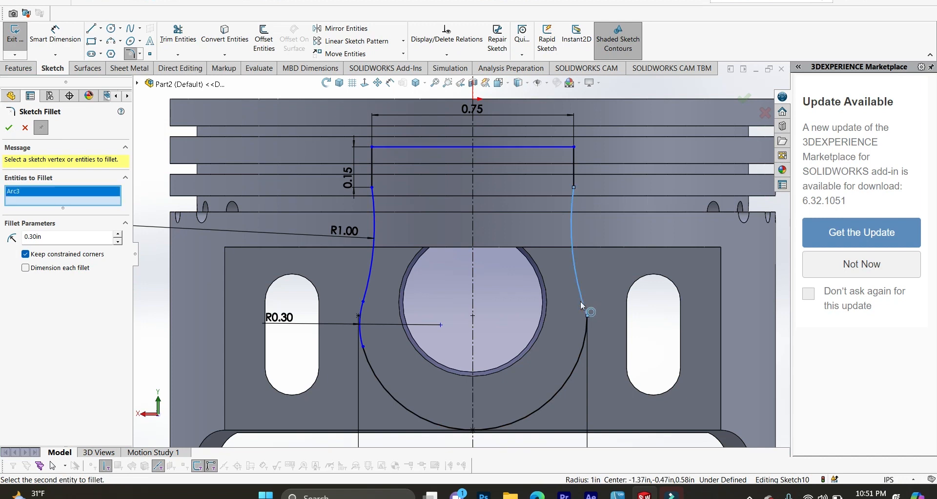
left_click(585, 337)
left_click(9, 127)
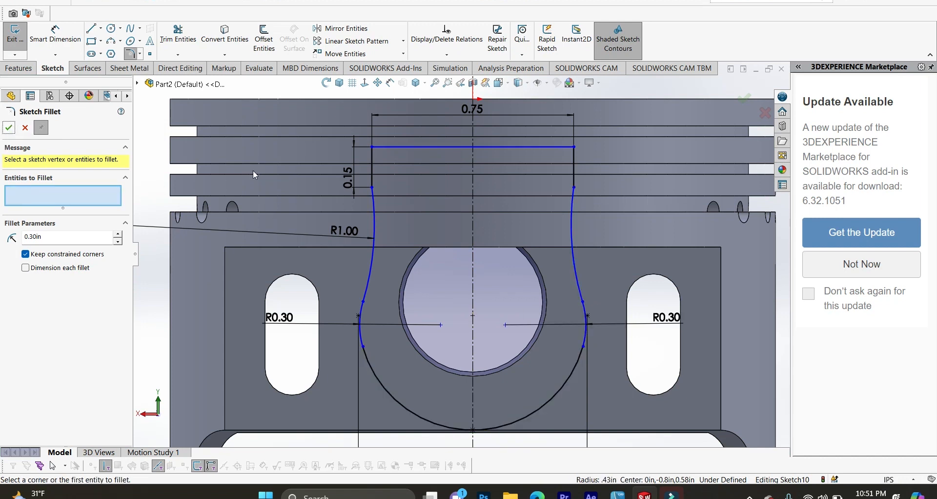
Step: Fillet the two corners where the short vertical lines meet the side arcs with a 0.30 in radius and finish the command
scroll(373, 184, "up", 2)
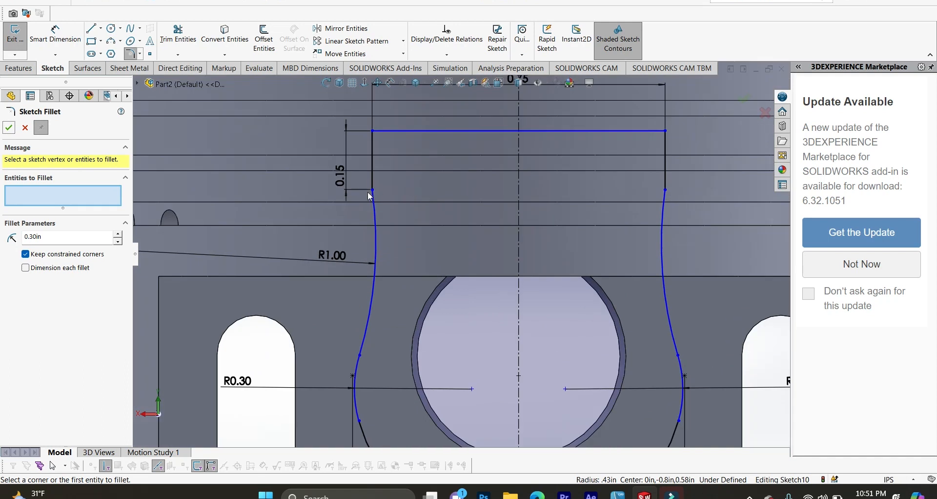
left_click(373, 181)
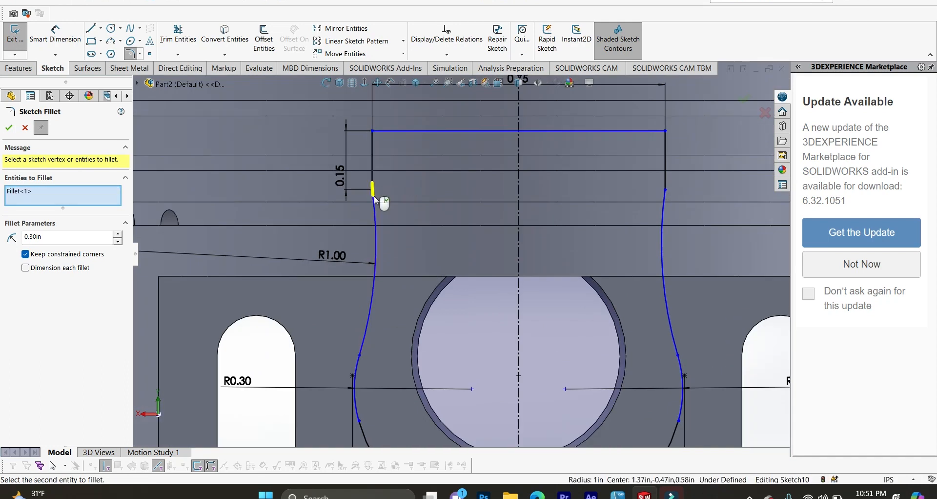
left_click(10, 127)
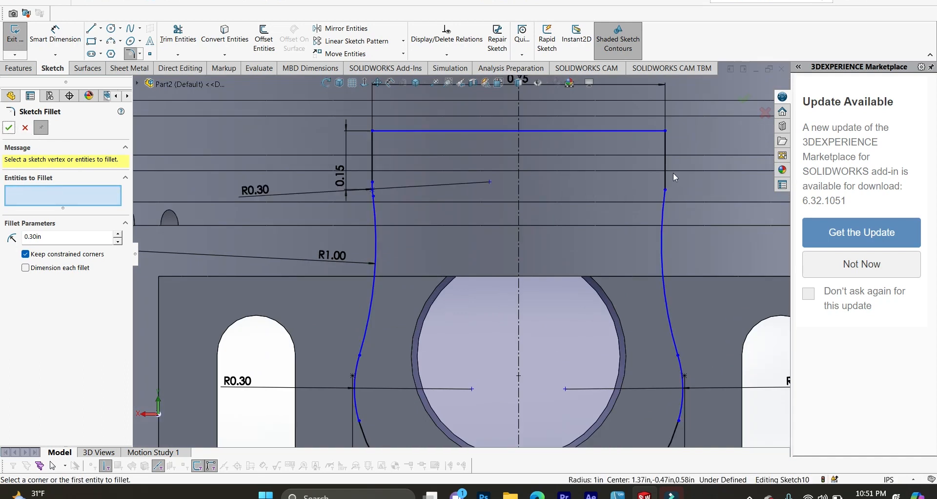
left_click(663, 181)
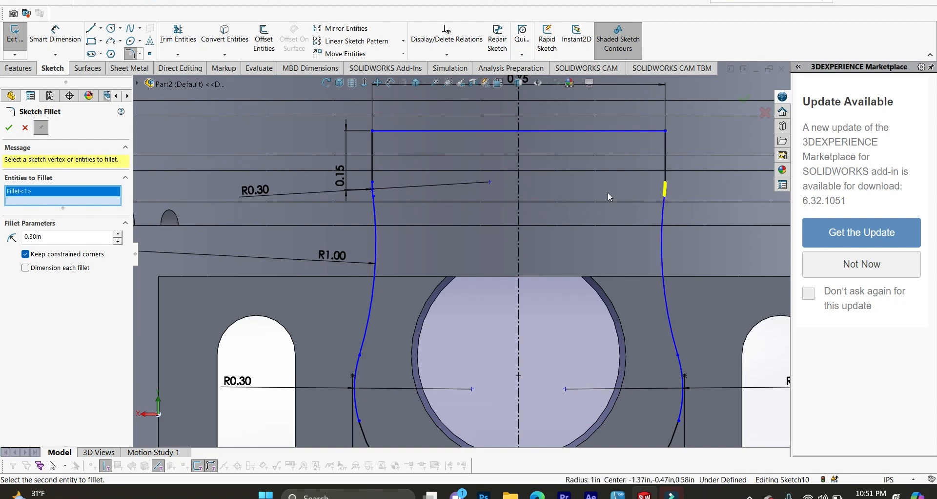
left_click(5, 126)
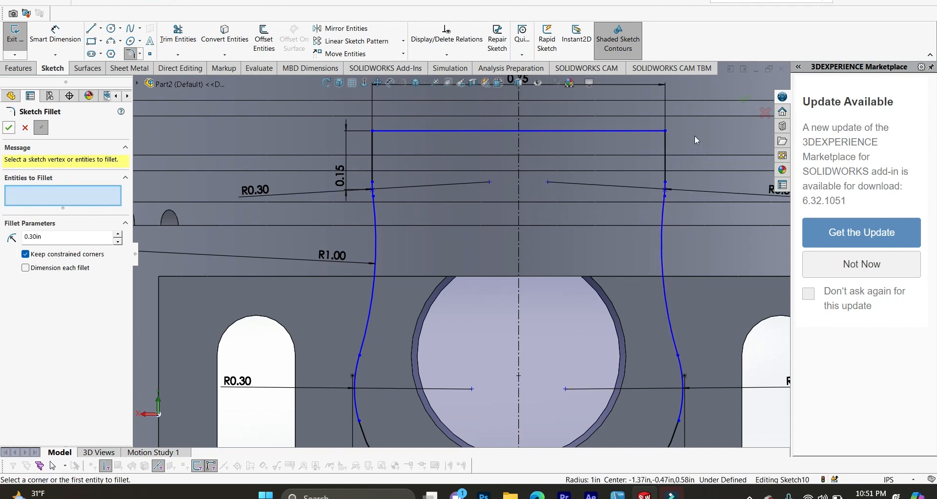
key("f")
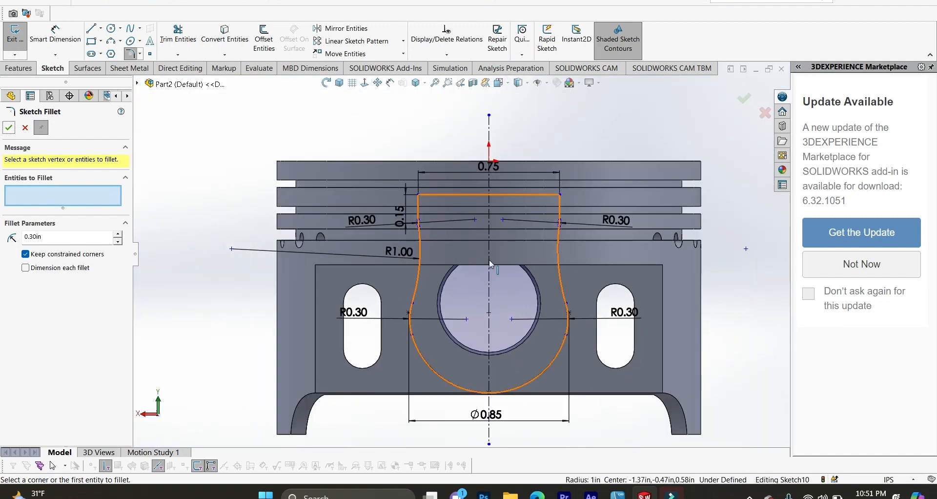
key("z")
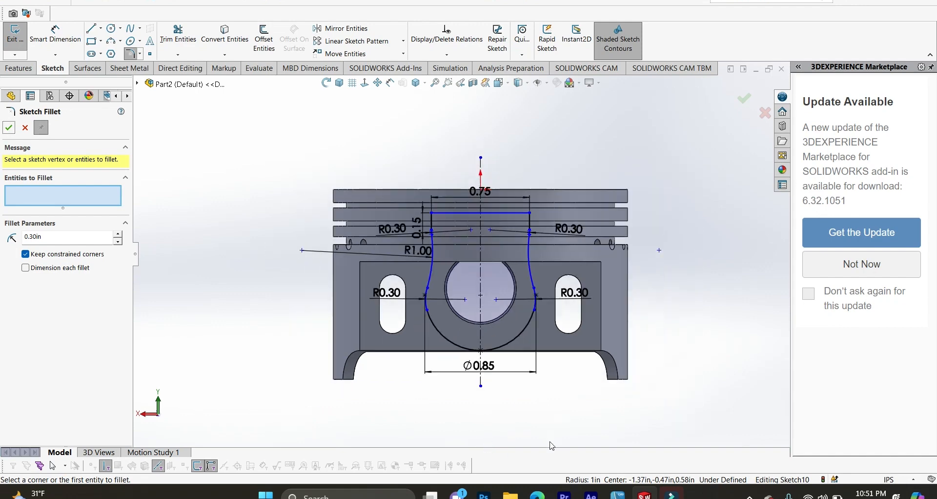
middle_click_drag(524, 400, 511, 352)
scroll(514, 353, "down", 5)
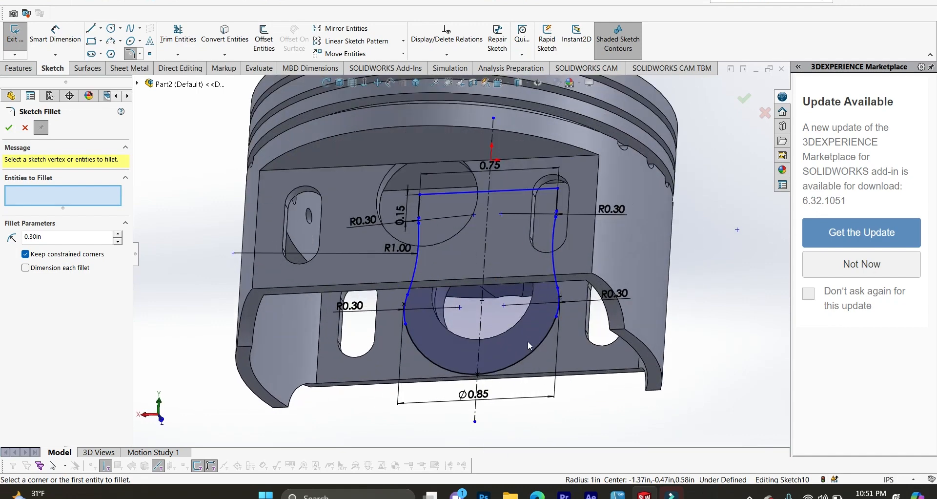
scroll(508, 310, "down", 3)
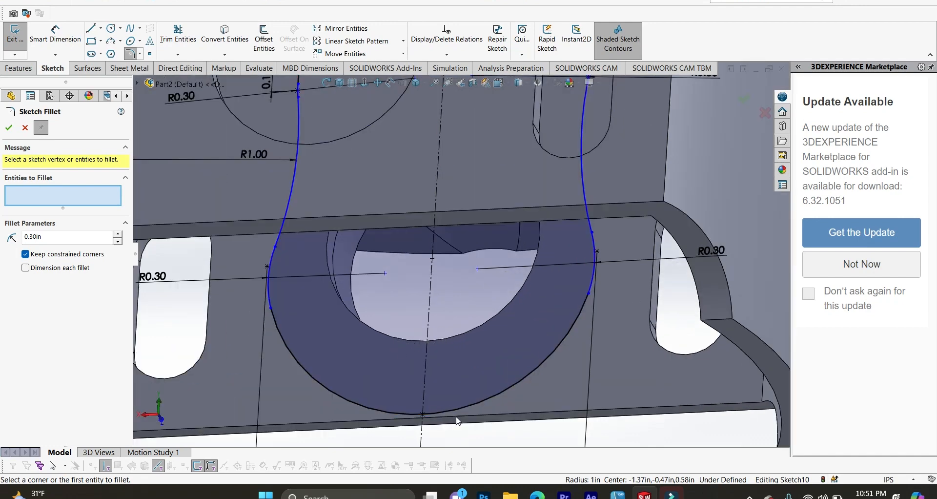
middle_click_drag(534, 434, 415, 249)
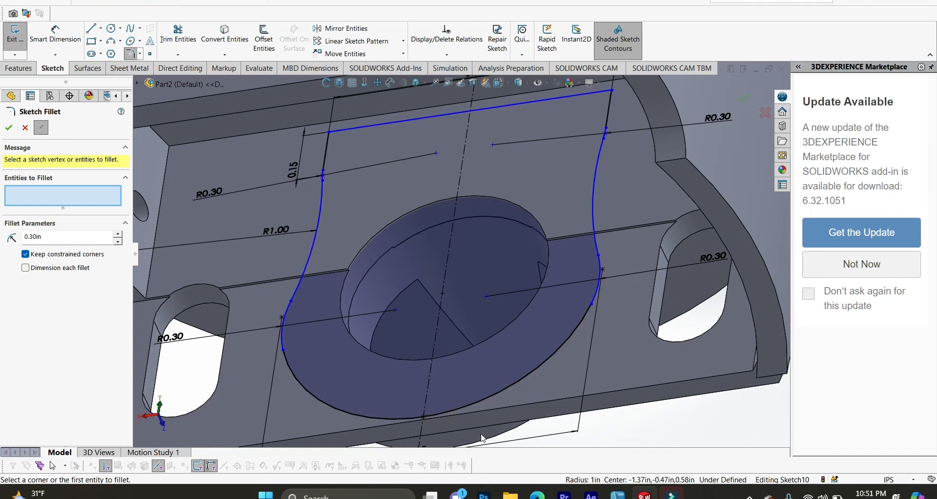
middle_click_drag(560, 448, 229, 233)
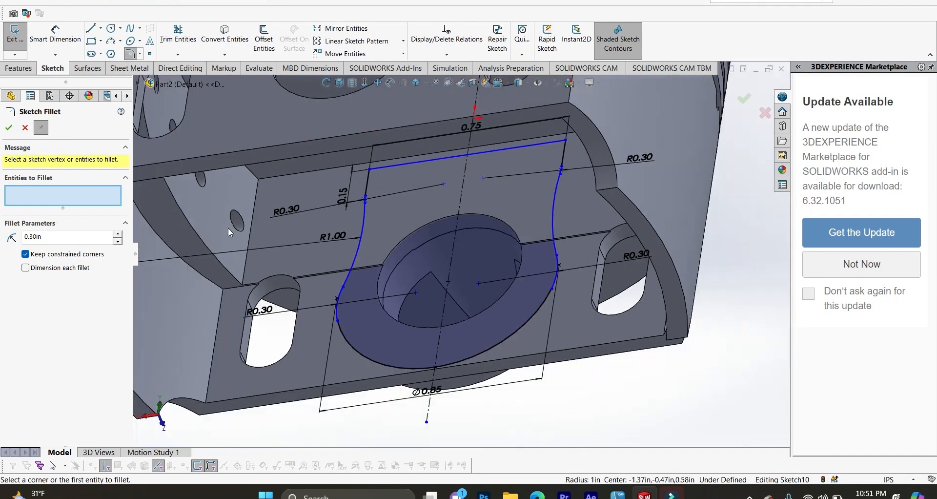
left_click(8, 128)
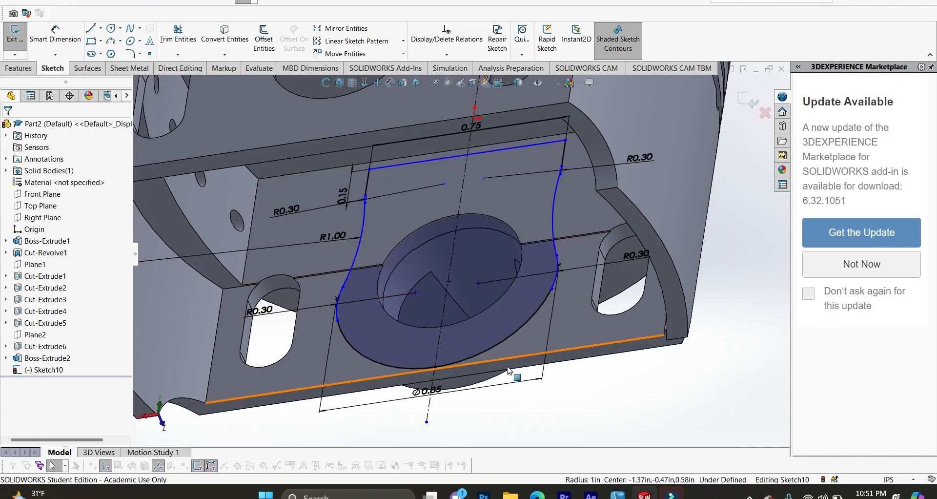
Step: Convert the pin hole's circular edge into the boss sketch and view the sketch face-on
mouse_move(561, 361)
middle_mouse_down()
mouse_move(594, 427)
mouse_move(590, 331)
mouse_move(586, 421)
mouse_move(565, 391)
middle_mouse_up()
scroll(565, 391, "down", 1)
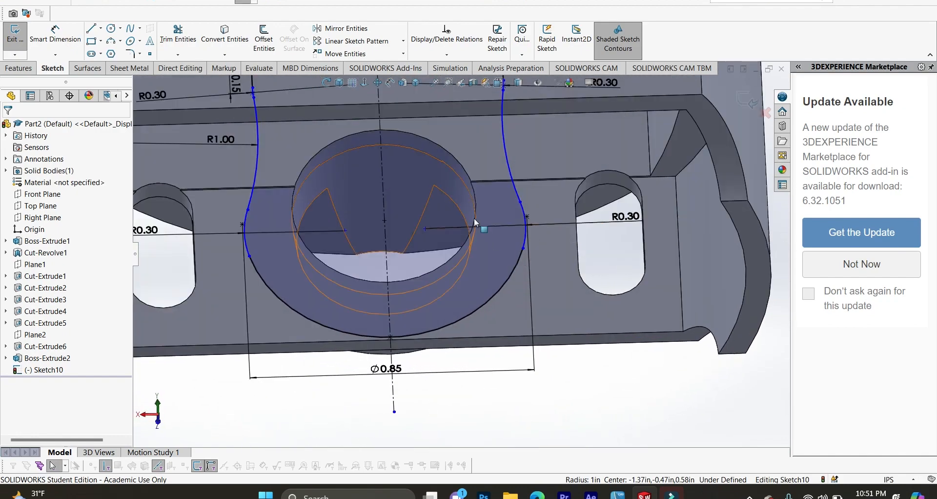
left_click(476, 201)
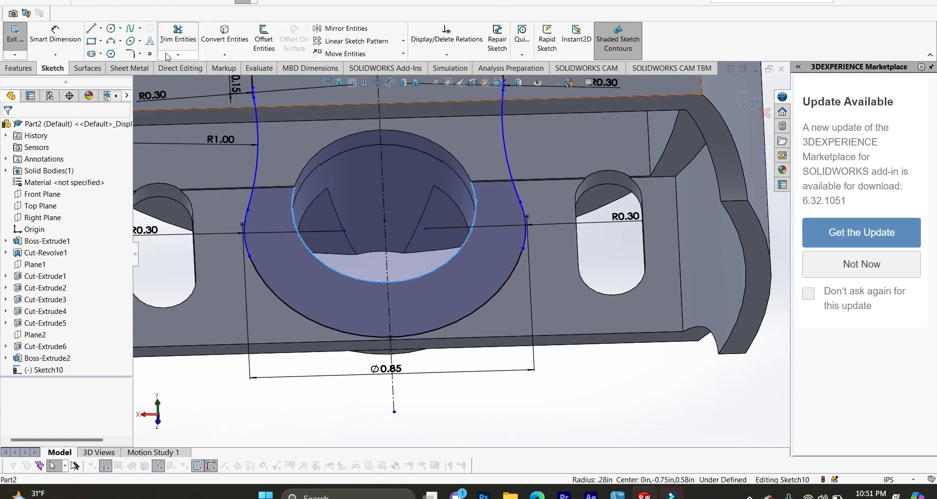
left_click(232, 35)
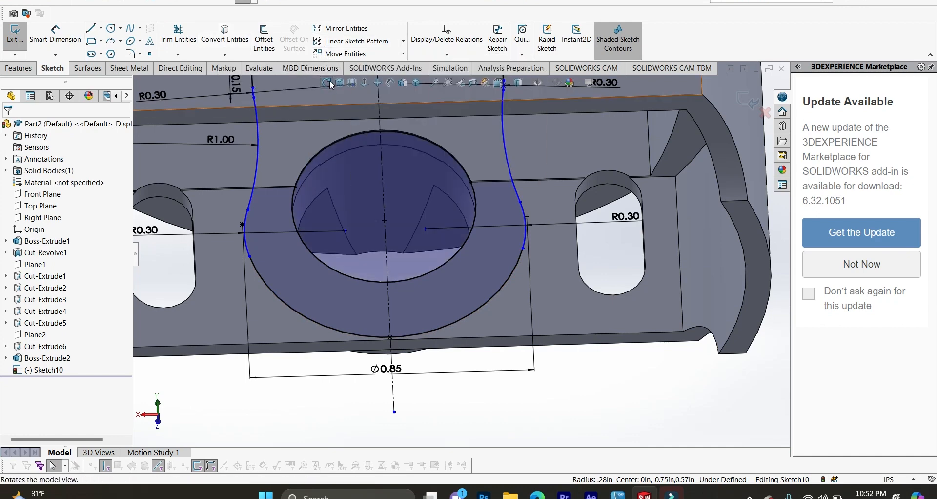
left_click(367, 82)
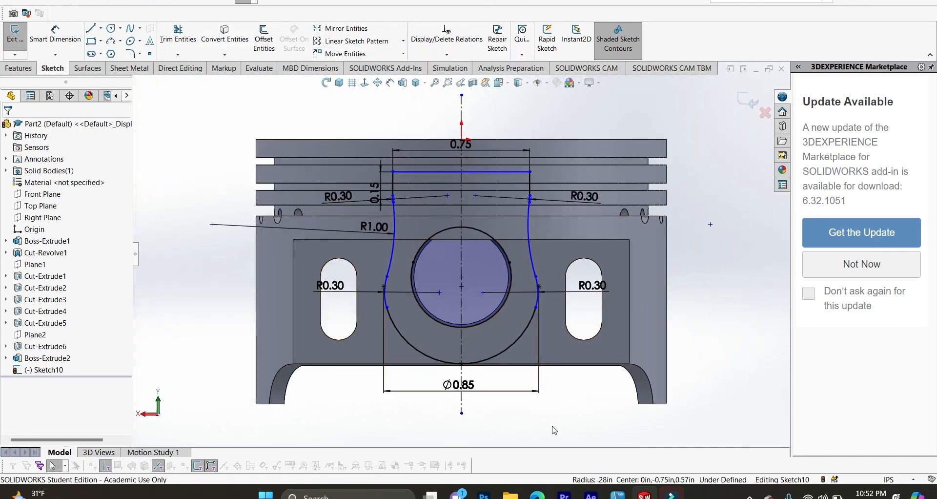
Step: Extrude the boss profile around the pin hole as a blind, merged boss 0.22 in deep
left_click(29, 73)
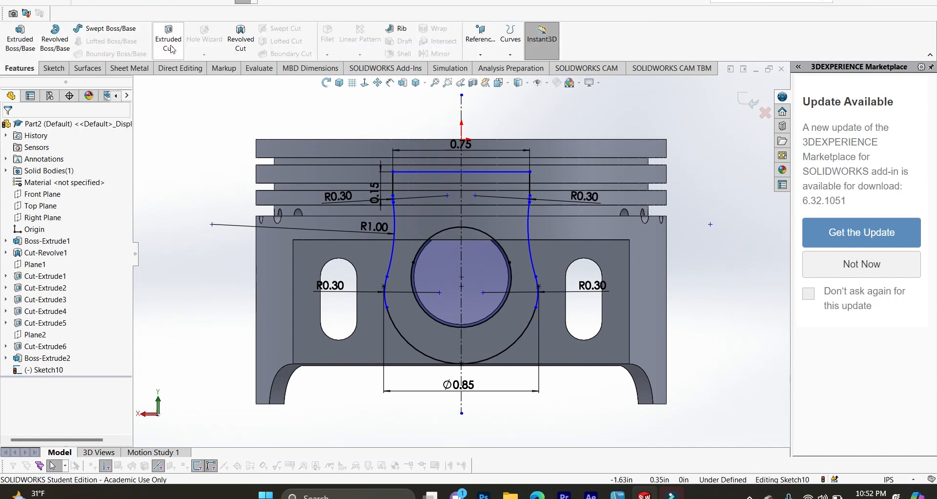
left_click(20, 38)
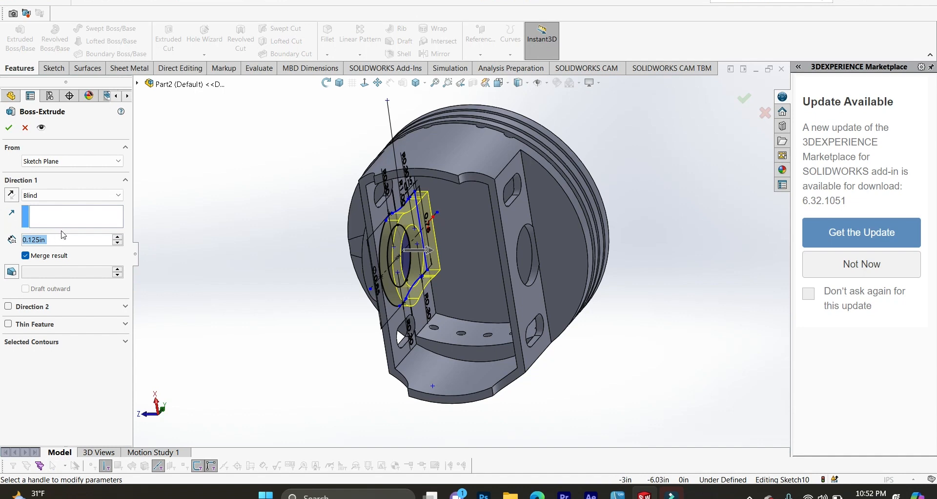
type("0.22")
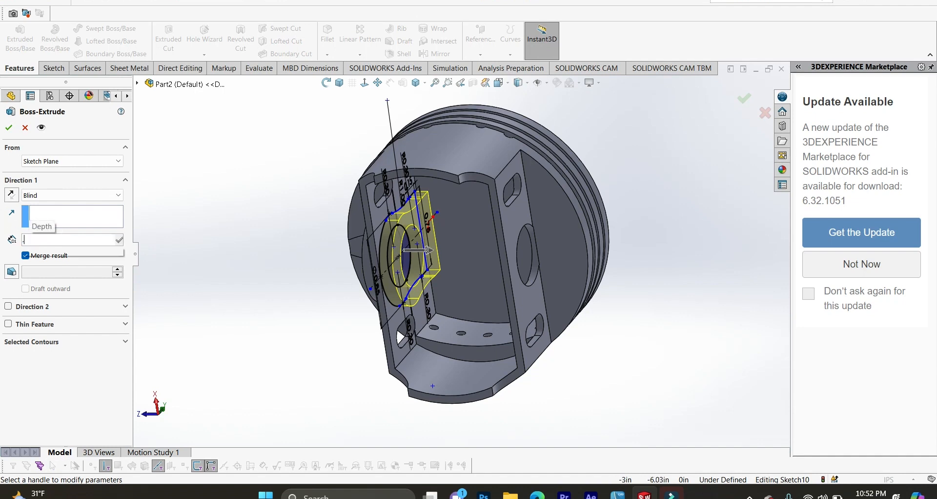
key("Return")
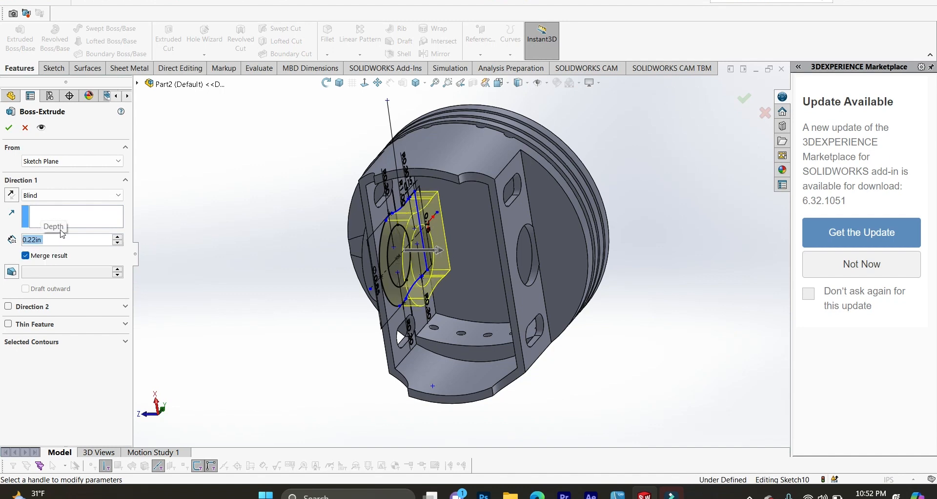
left_click(9, 127)
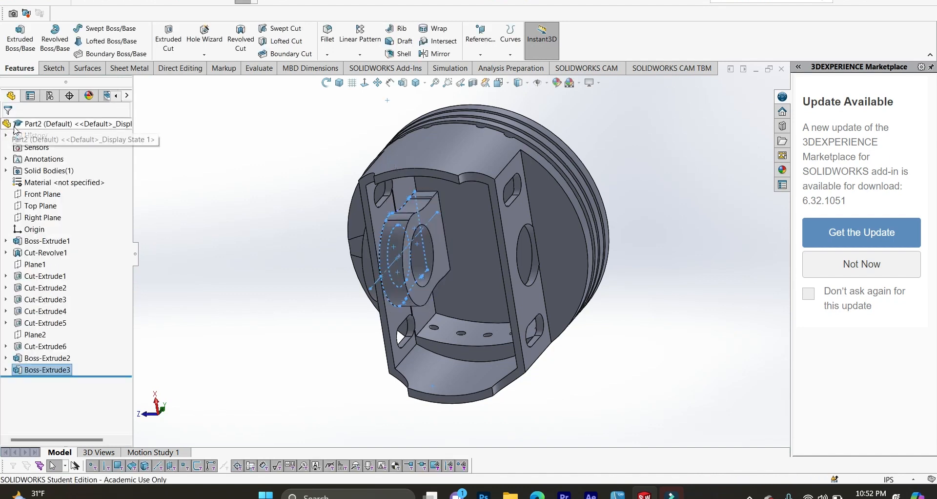
Step: Create a reference plane offset 0.10 in from the Top Plane, with the offset flipped downward into the piston
left_click(340, 82)
middle_click_drag(403, 353, 420, 233)
scroll(424, 235, "down", 5)
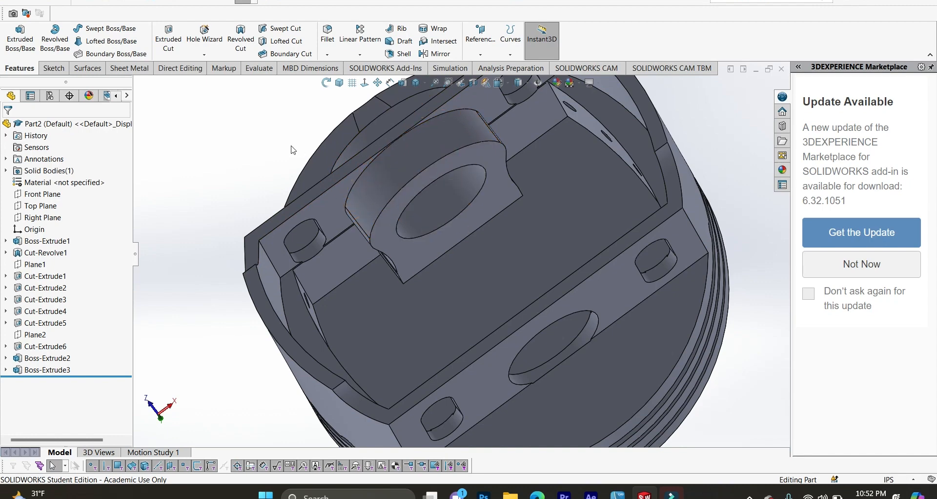
left_click(339, 83)
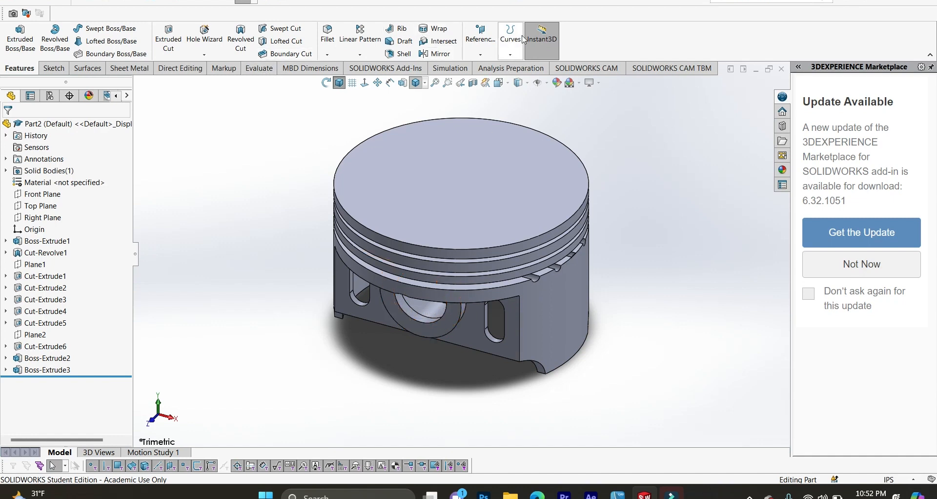
left_click(474, 49)
left_click(535, 67)
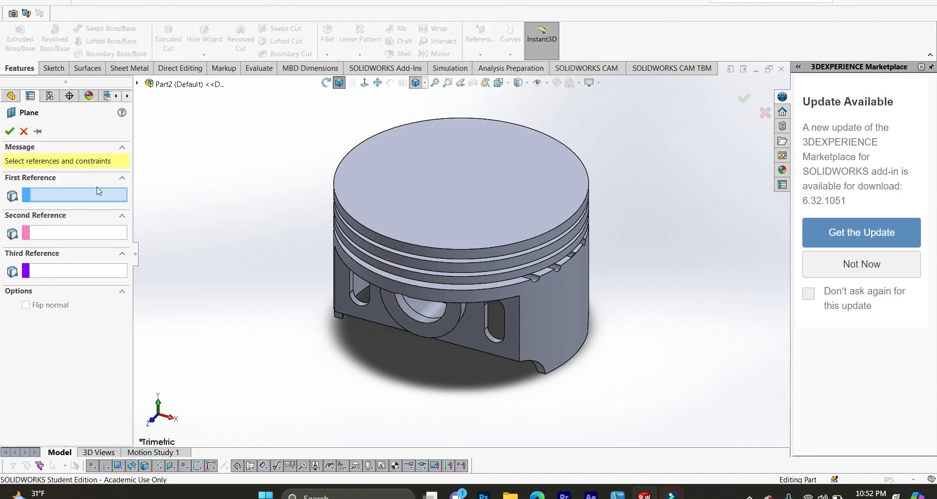
left_click(138, 84)
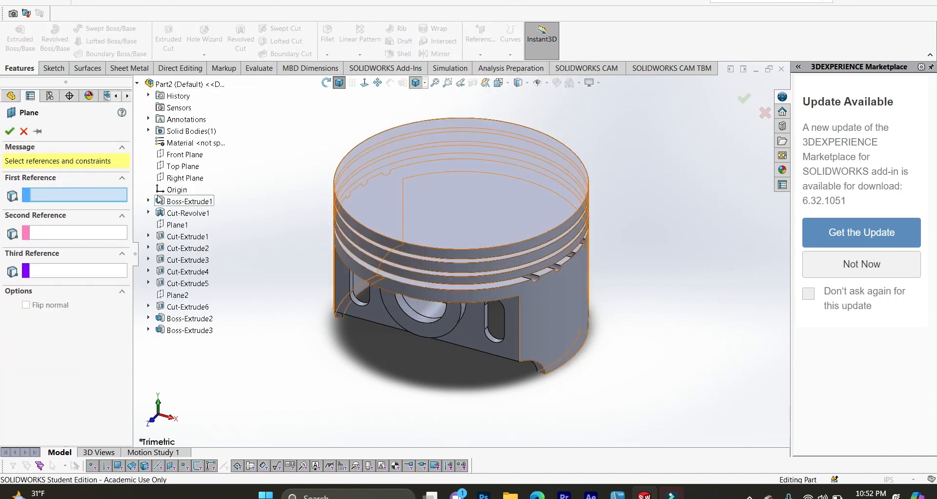
left_click(179, 166)
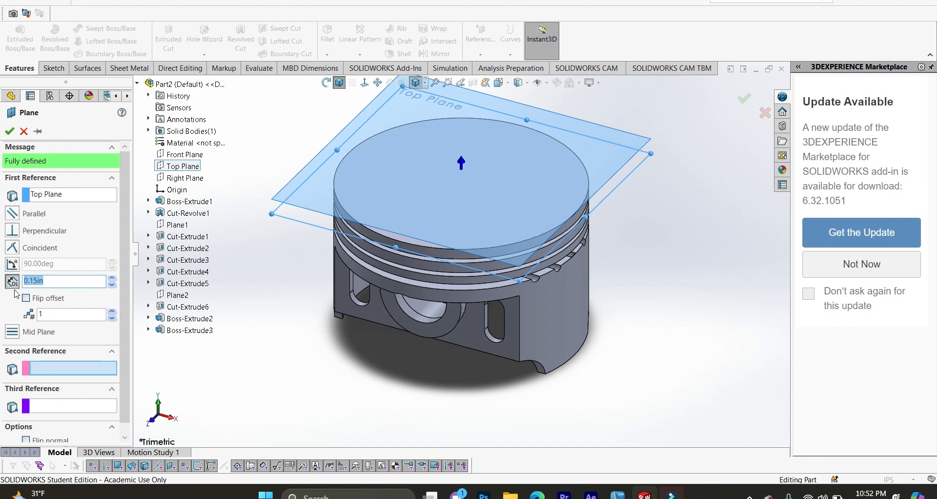
key("Return")
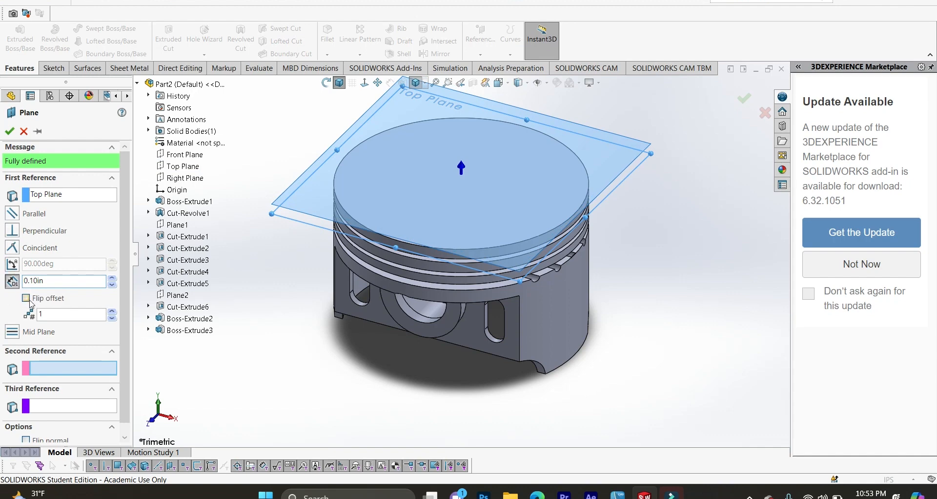
left_click(27, 299)
left_click(9, 131)
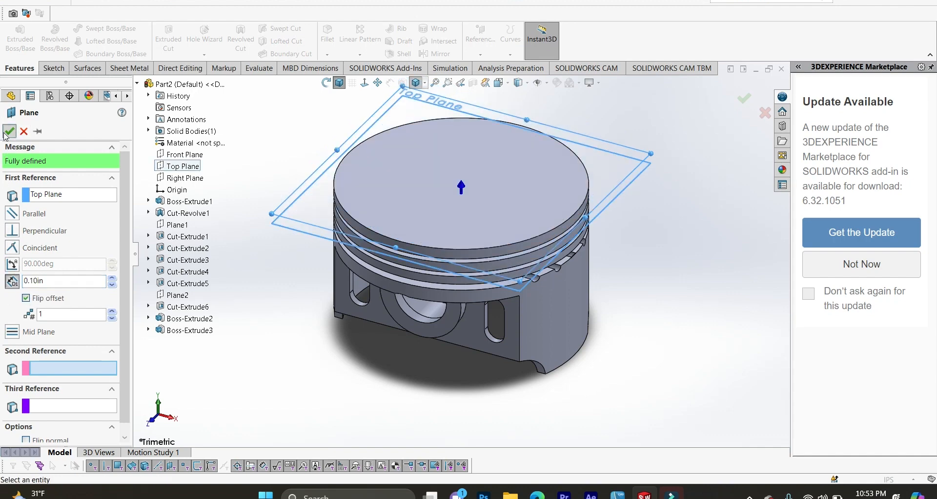
Step: Open a sketch on the new offset plane and draw a horizontal centerline about 3.01 in long through the origin
left_click(315, 205)
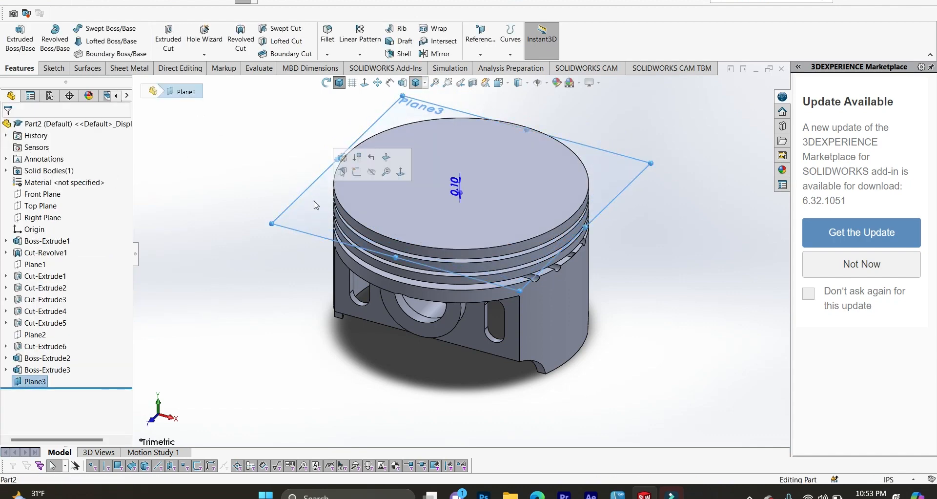
left_click(347, 174)
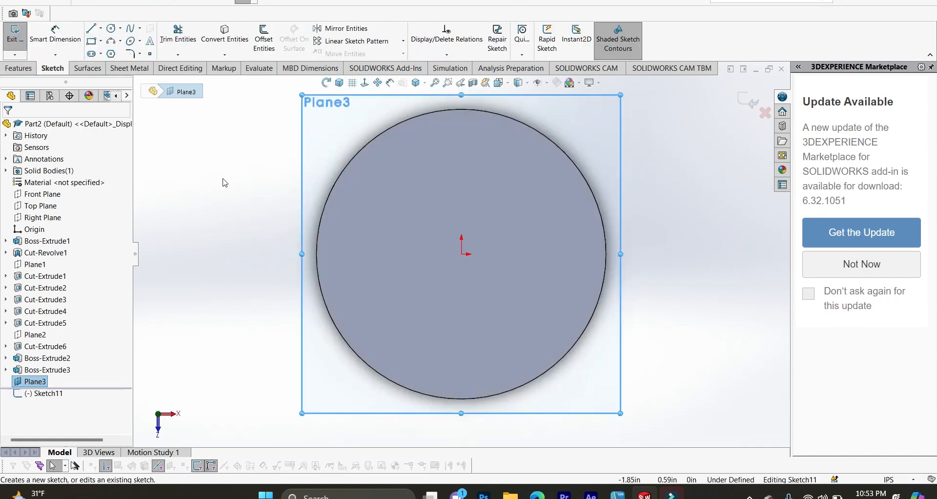
left_click(101, 28)
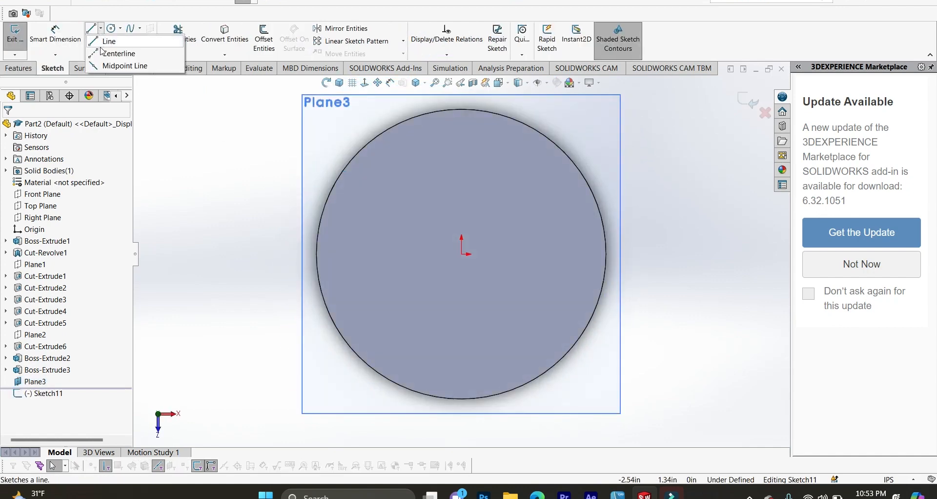
left_click(113, 46)
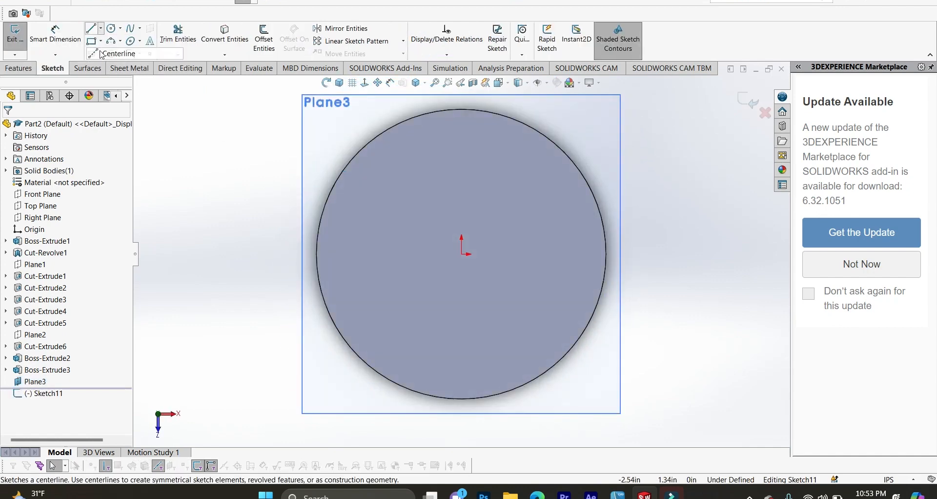
left_click(283, 254)
left_click(670, 254)
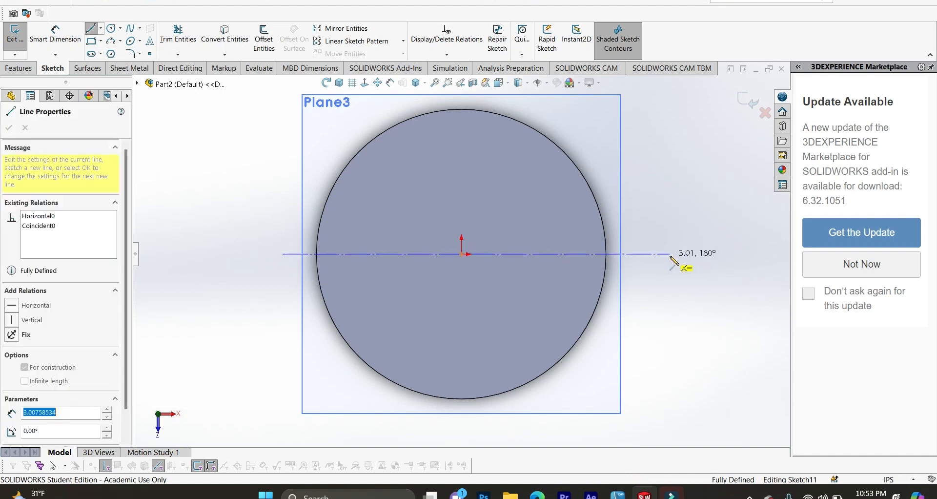
key("Escape")
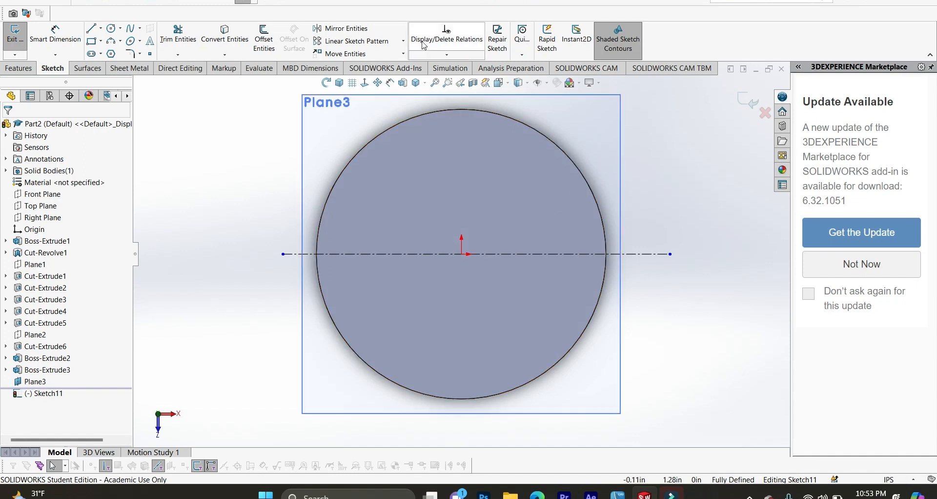
Step: Draw a vertical centerline about 2.91 in long through the origin, extending past both sides of the piston's circular outline
key("l")
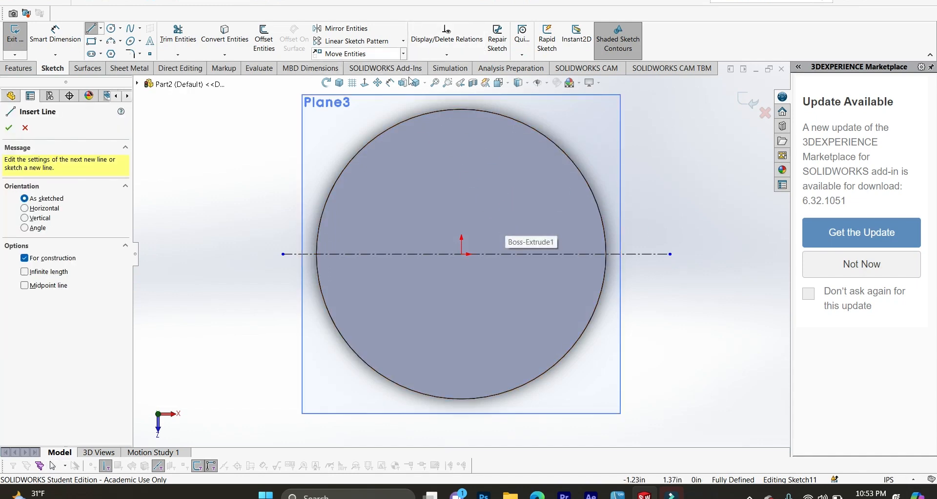
key("z")
left_click(462, 106)
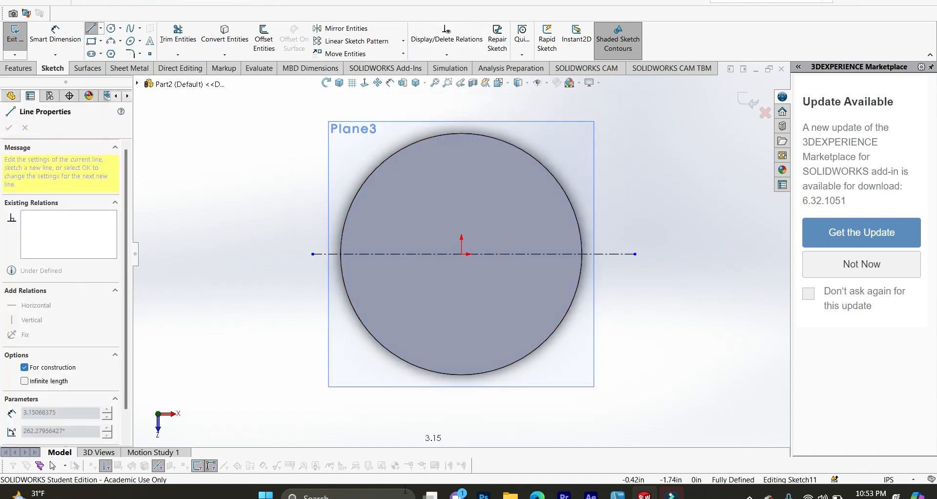
left_click(462, 419)
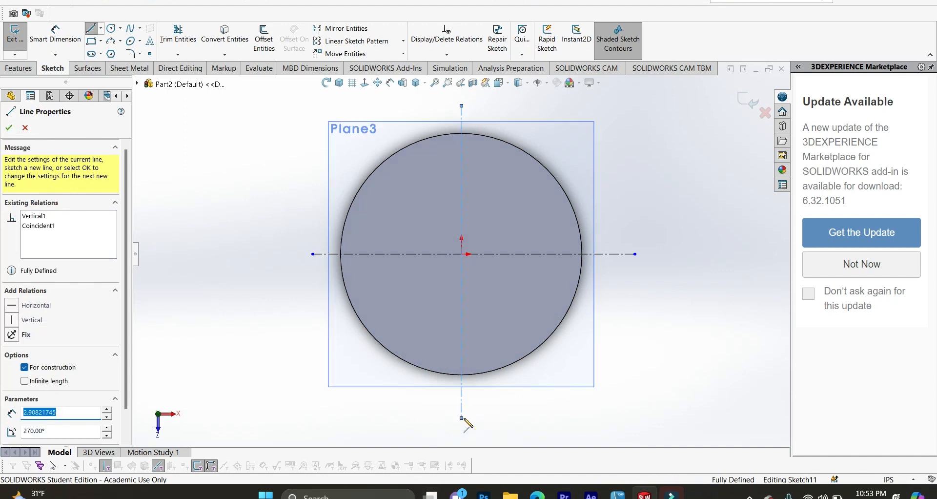
key("Escape")
left_click(81, 5)
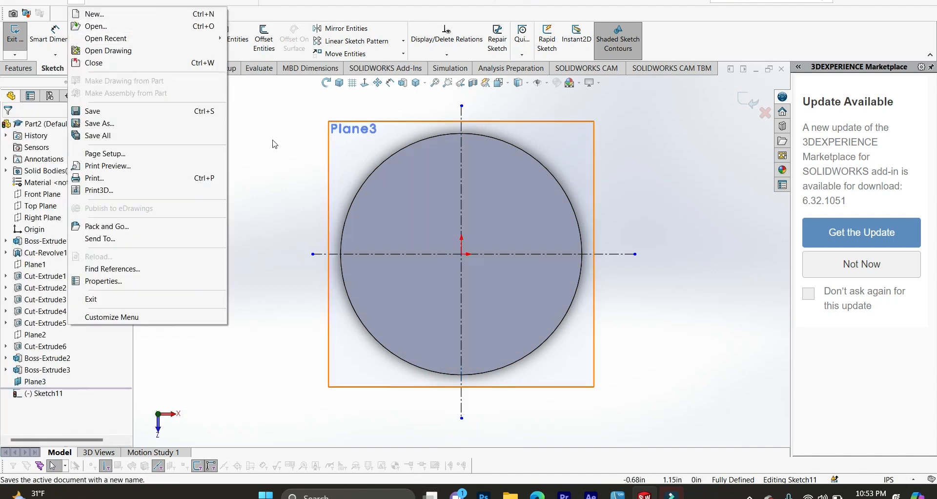
left_click(233, 111)
Step: Sketch a horizontal solid line about 0.83 in long above the origin, crossing the vertical centerline
left_click(91, 29)
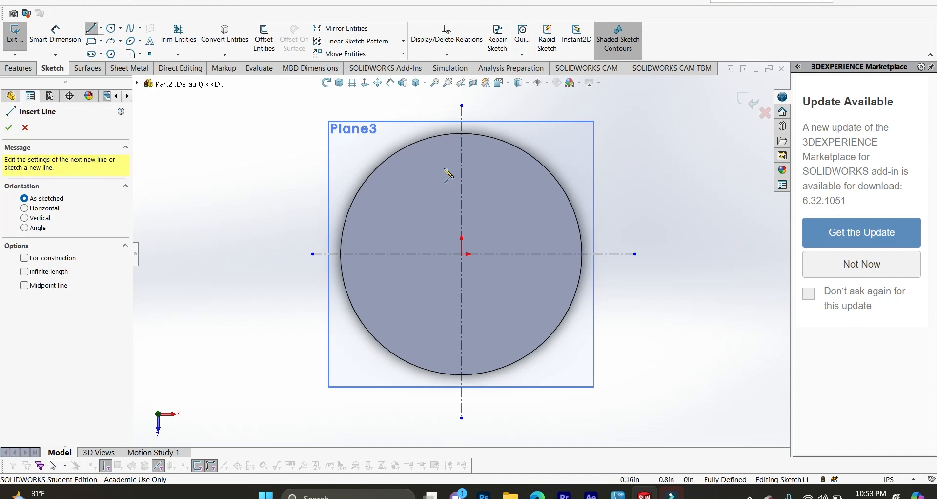
left_click(415, 194)
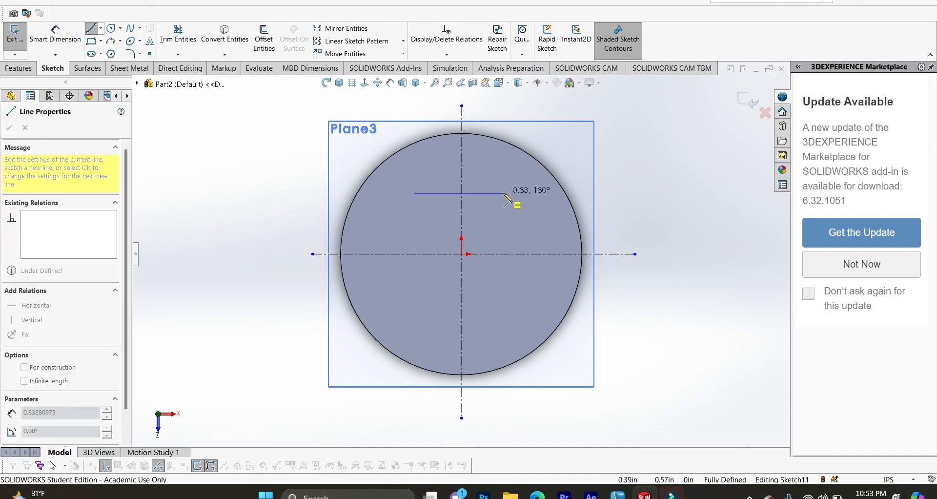
left_click(504, 194)
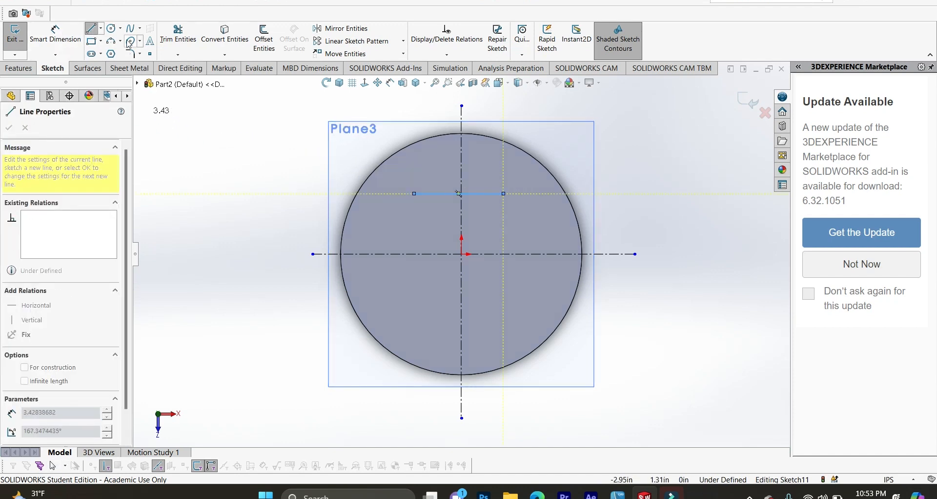
Step: Dimension the short horizontal line's length to 0.85 in
left_click(79, 42)
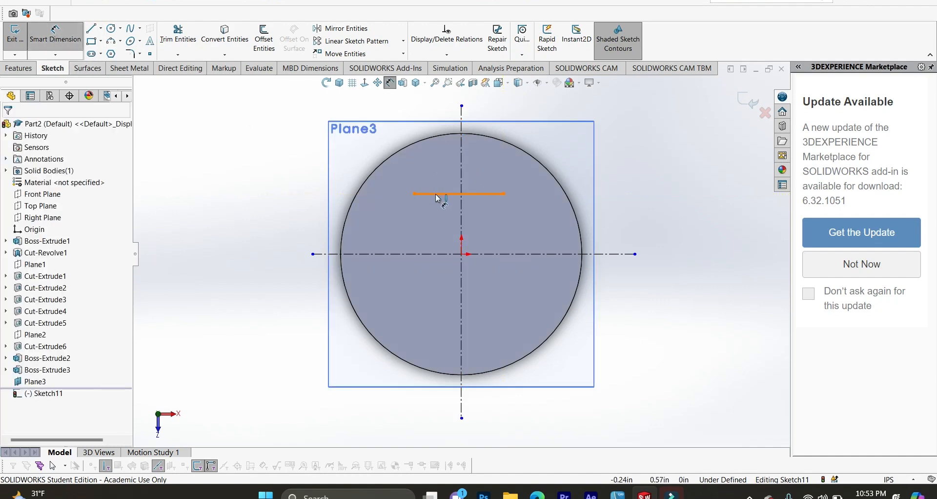
left_click(458, 194)
left_click(449, 215)
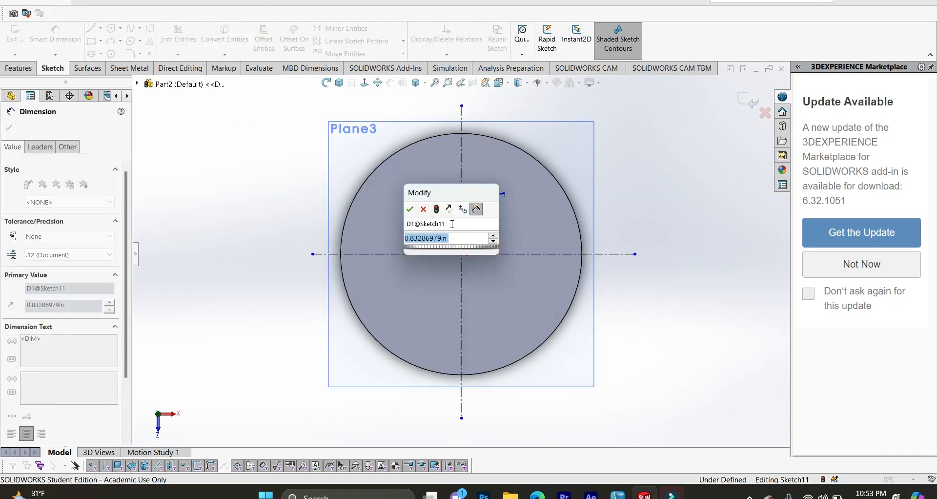
type(".85")
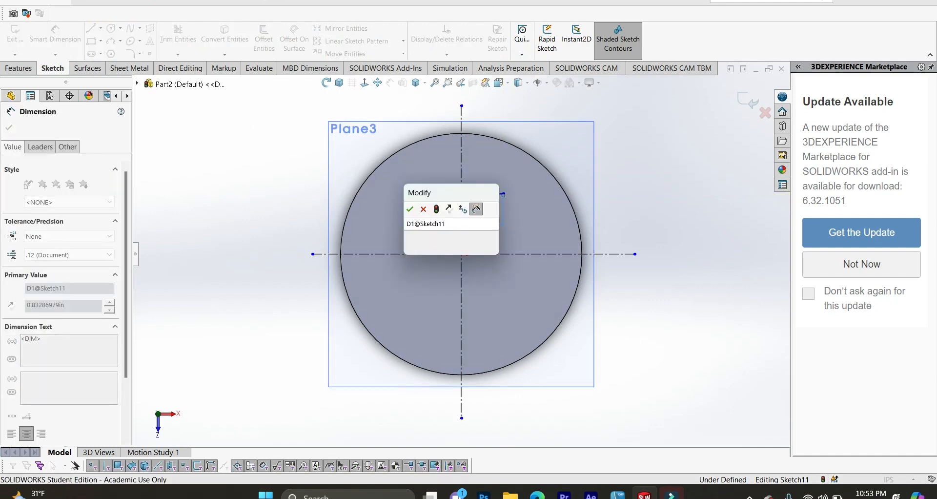
key("Return")
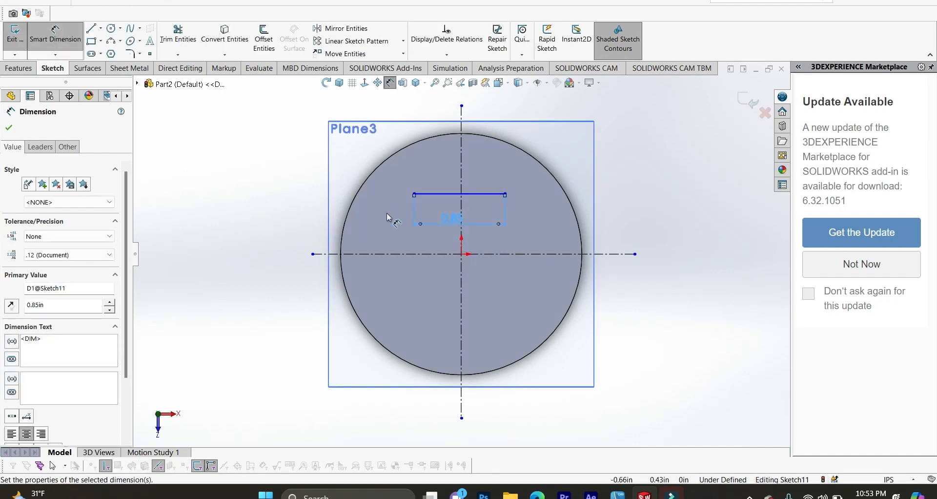
left_click(274, 200)
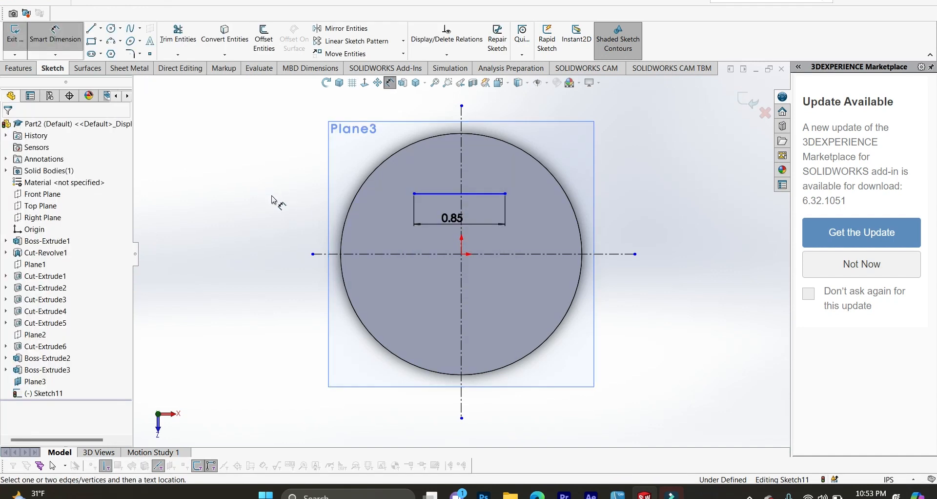
key("Escape")
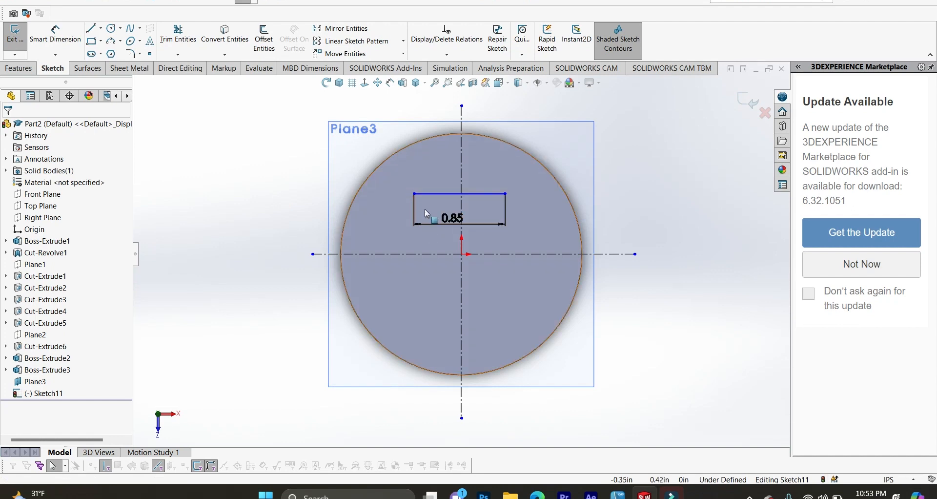
Step: Make the two endpoints of the 0.85 in line symmetric about the vertical centerline
left_click(414, 193)
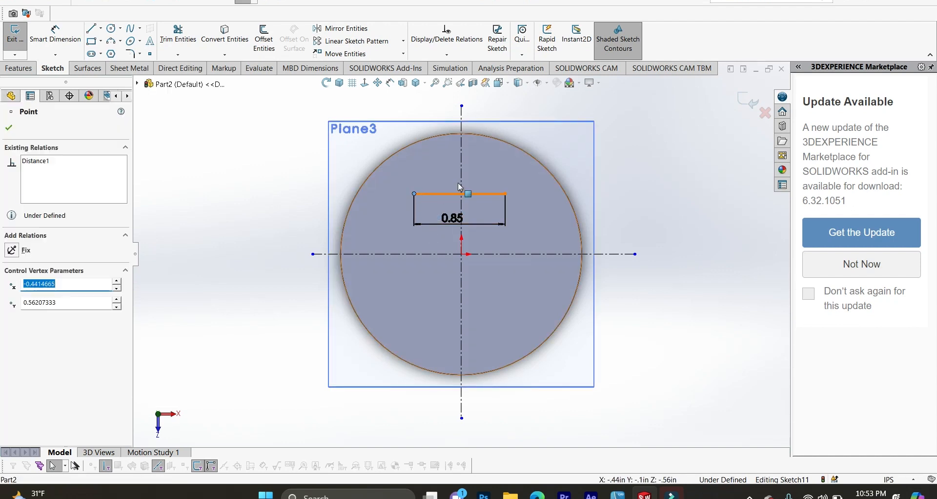
left_click(487, 194, "ctrl")
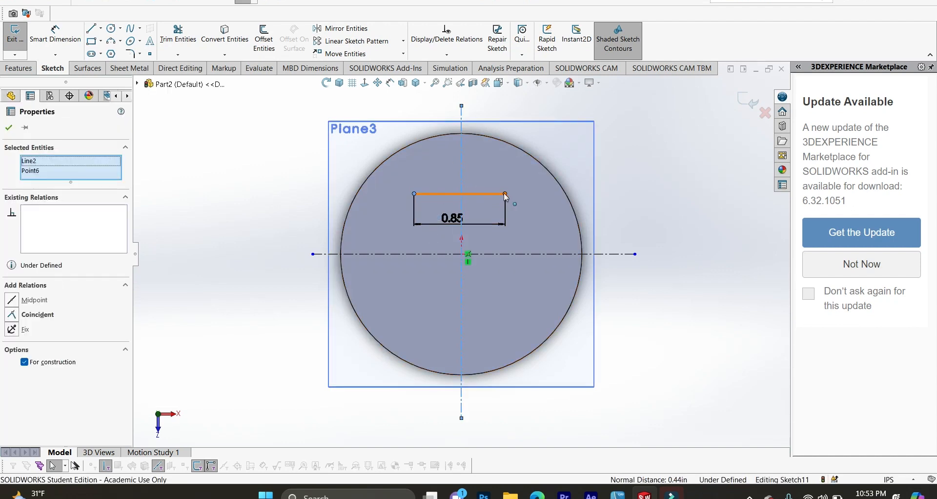
left_click(505, 193, "ctrl")
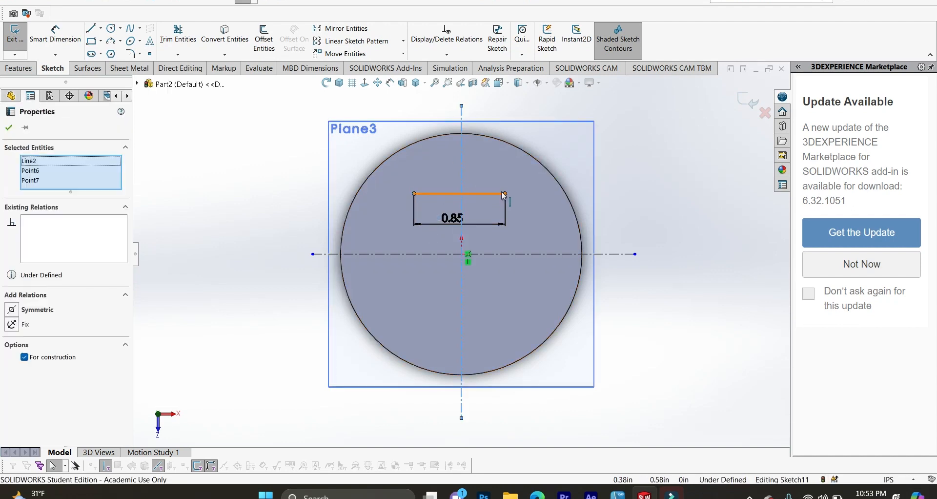
left_click(13, 310)
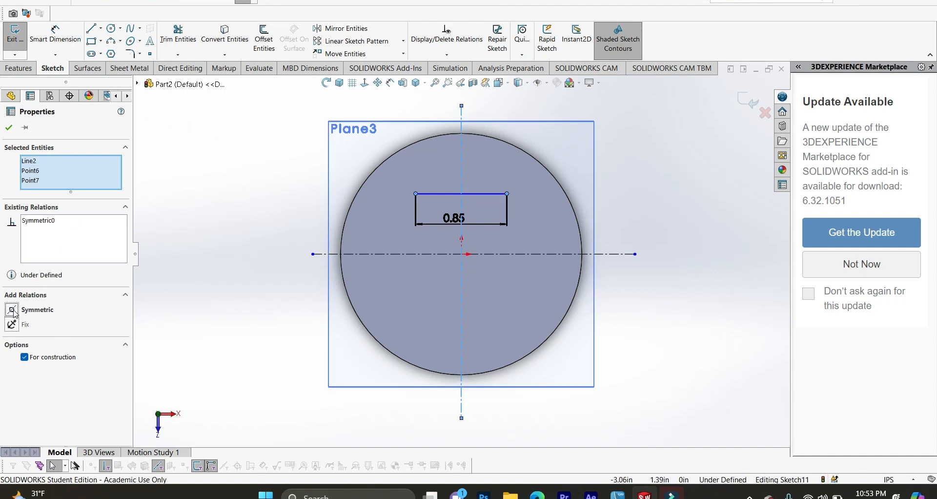
left_click(9, 127)
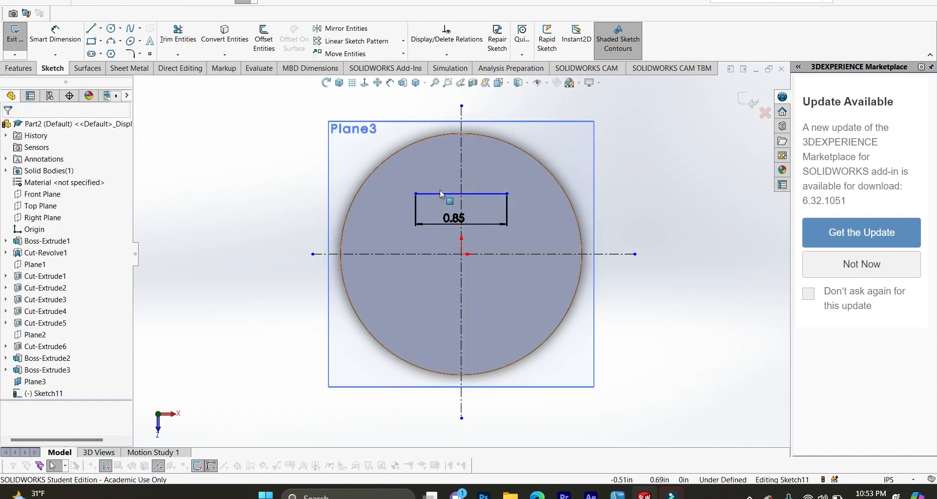
Step: Dimension the distance between the short horizontal line and the horizontal centerline to 0.70 in
left_click(55, 39)
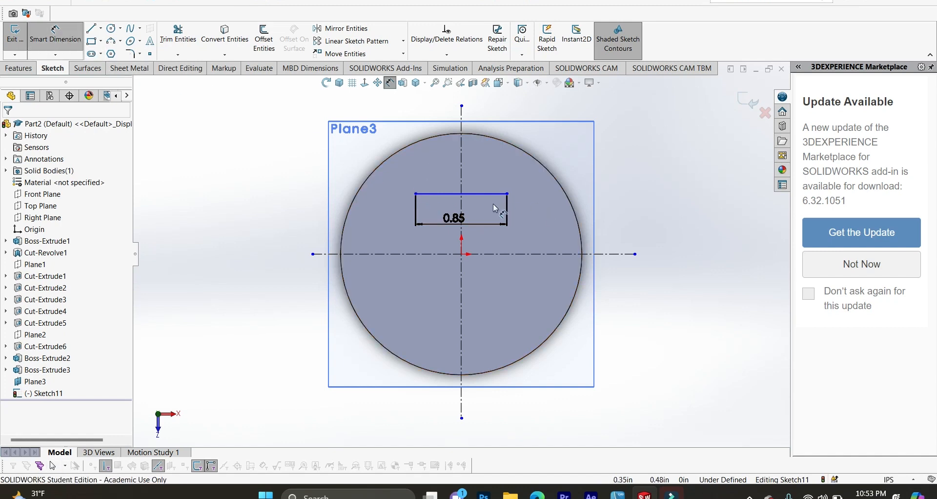
left_click(436, 195)
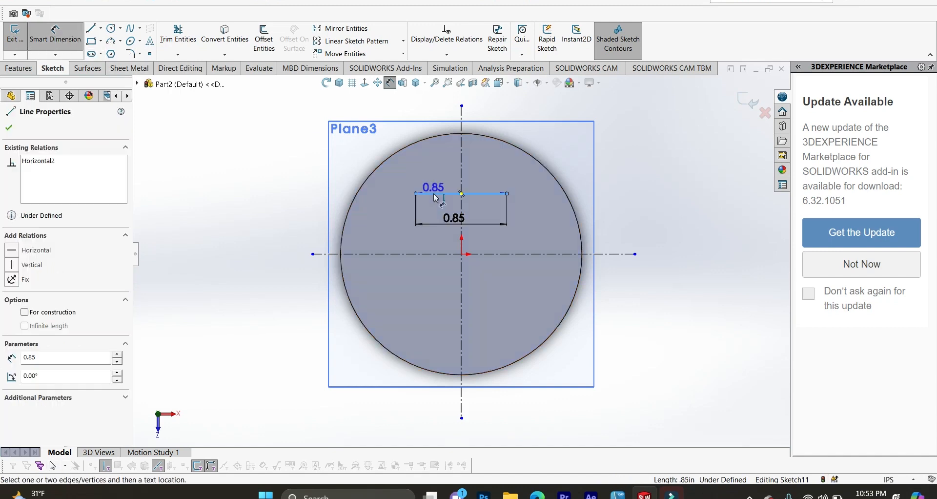
left_click(439, 254)
left_click(402, 238)
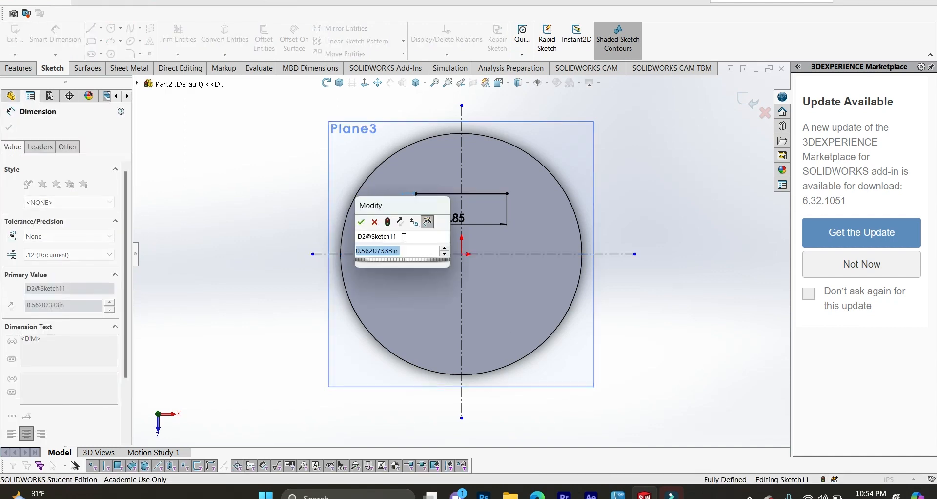
type("0.7")
key("Return")
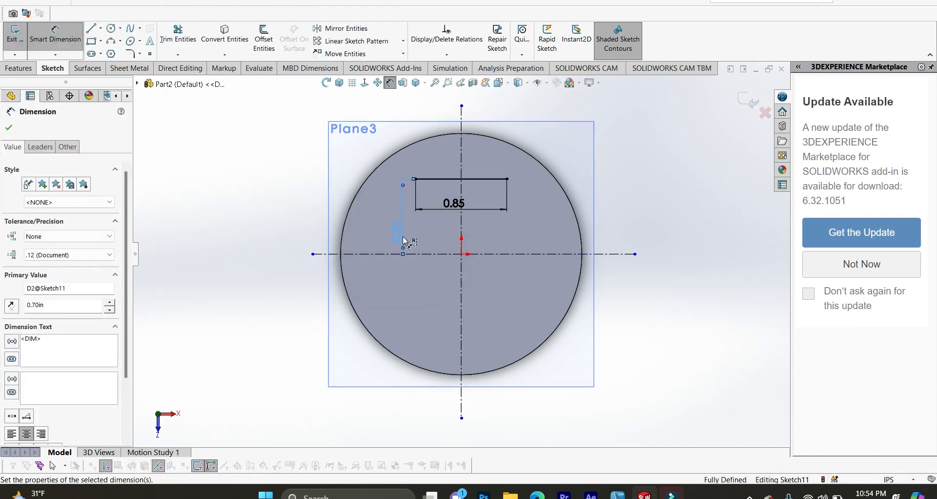
Step: Draw a three-point arc of about 0.49 in radius joining the line's endpoints, bulging outward with its peak on the vertical centerline
left_click(111, 41)
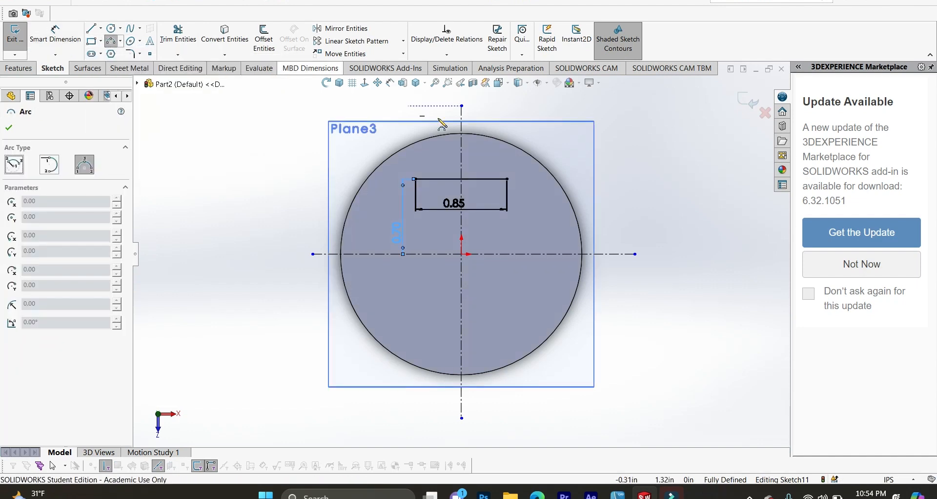
left_click(415, 179)
left_click(507, 179)
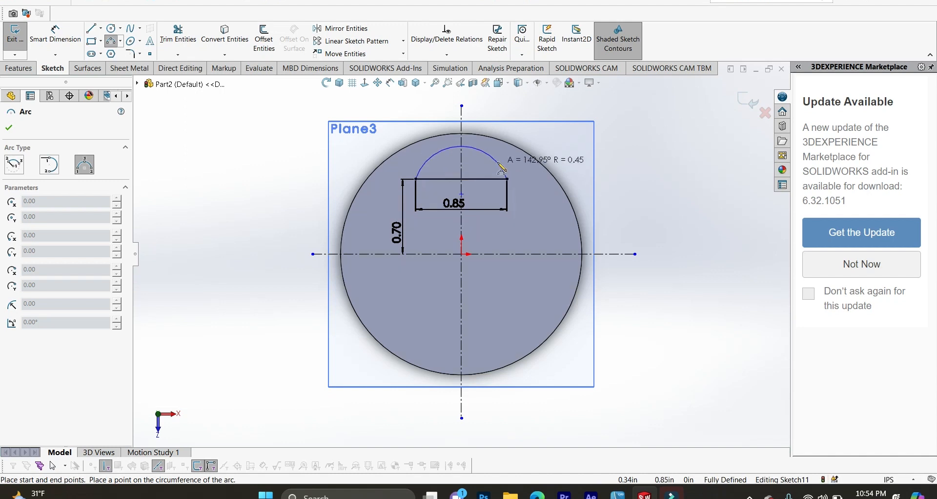
left_click(462, 153)
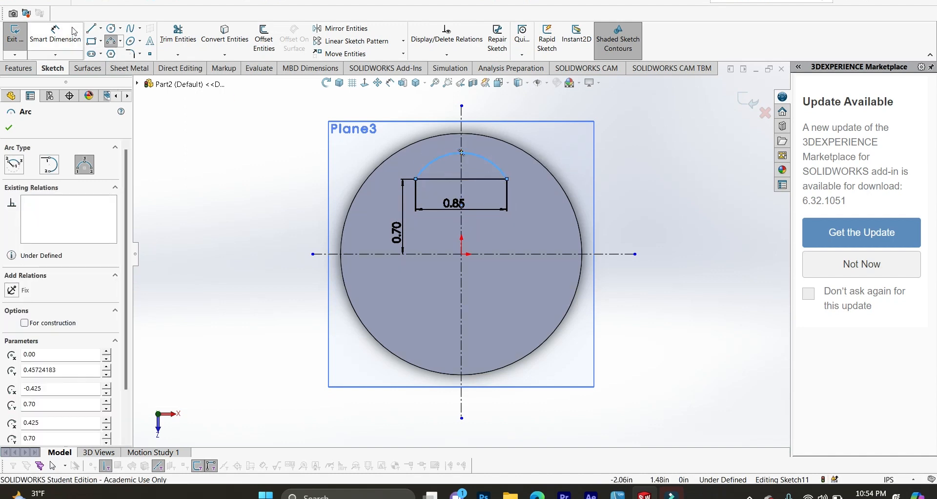
Step: Dimension the arc's radius to 0.50 in
left_click(55, 34)
left_click(502, 170)
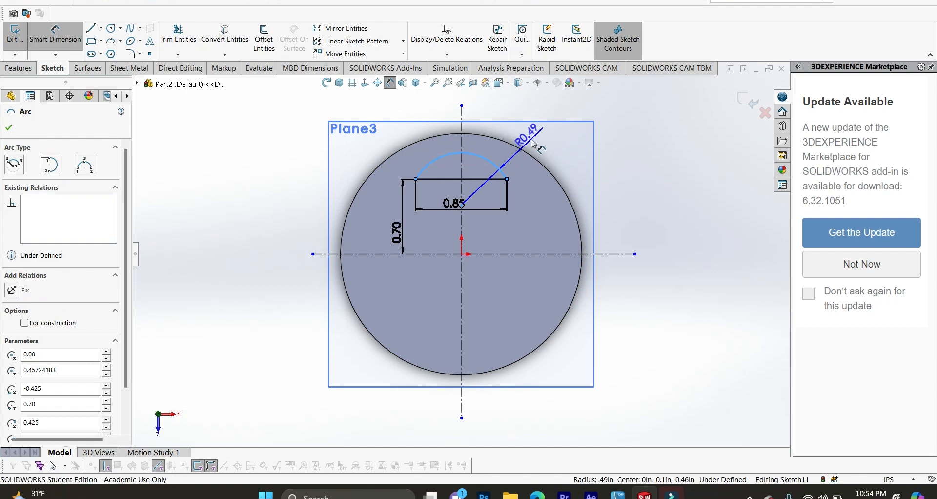
left_click(533, 142)
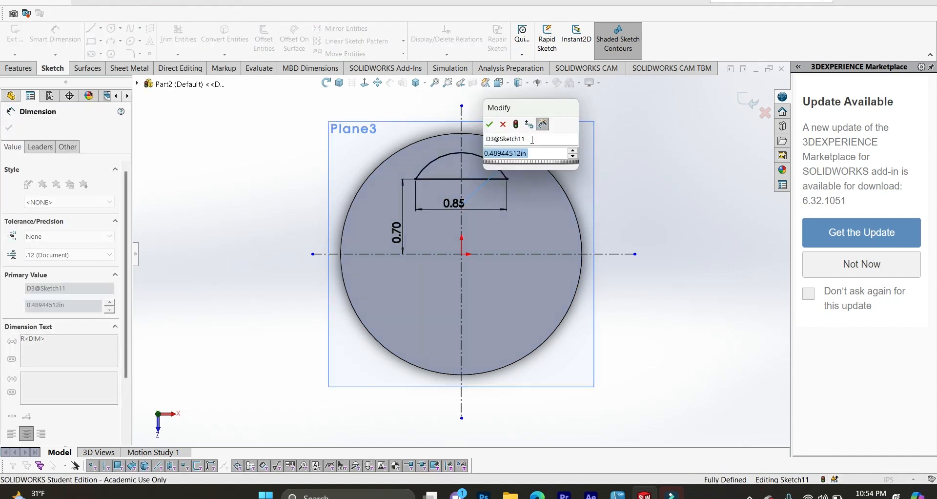
type(".5")
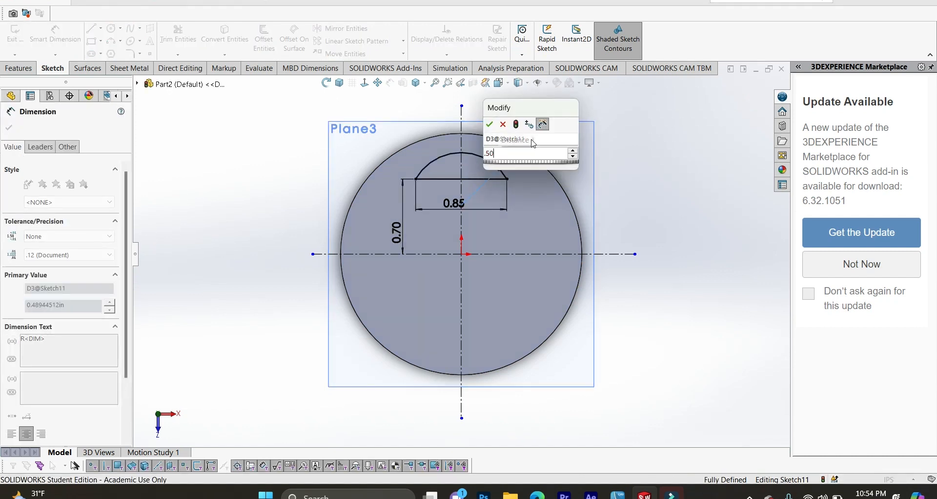
key("Return")
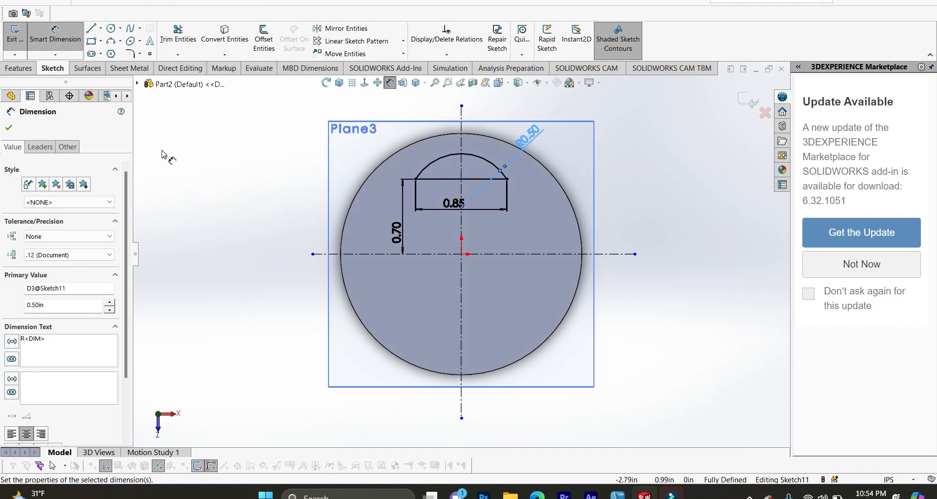
left_click(41, 43)
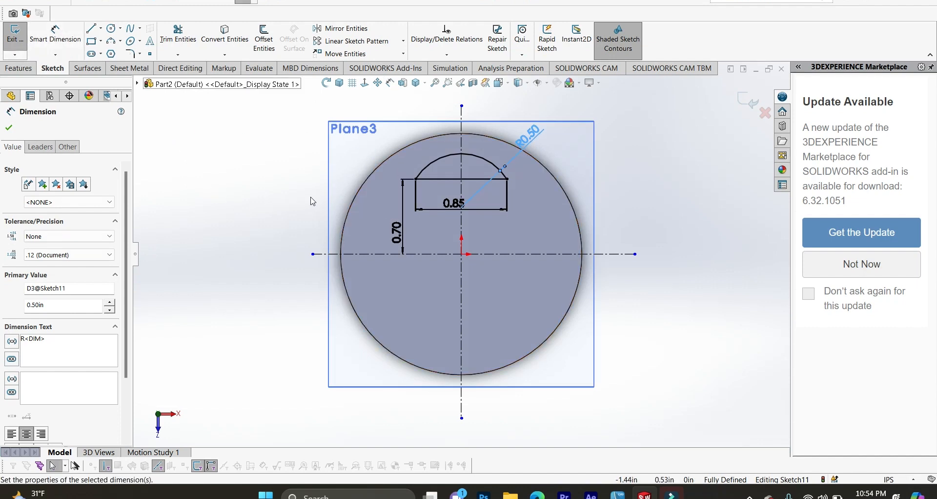
Step: Mirror the arc and its closing line about the horizontal centerline, keeping the original as a copy
left_click(361, 30)
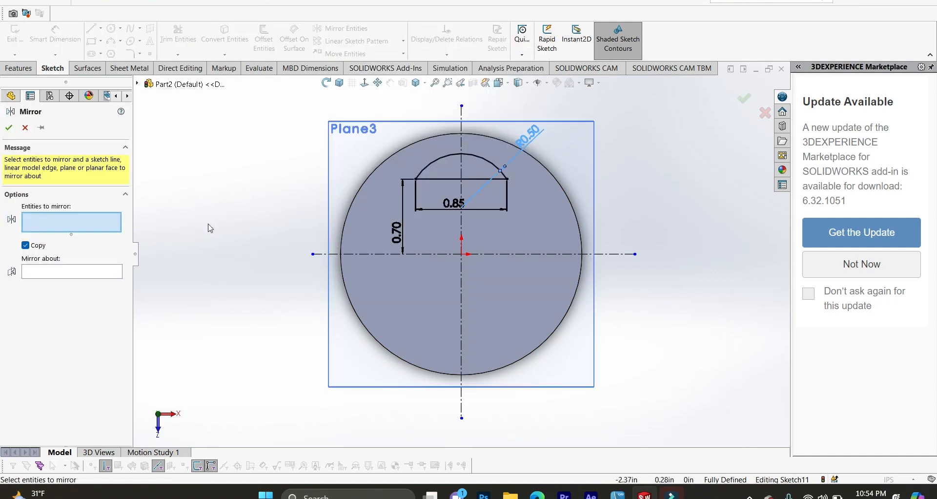
left_click(434, 158)
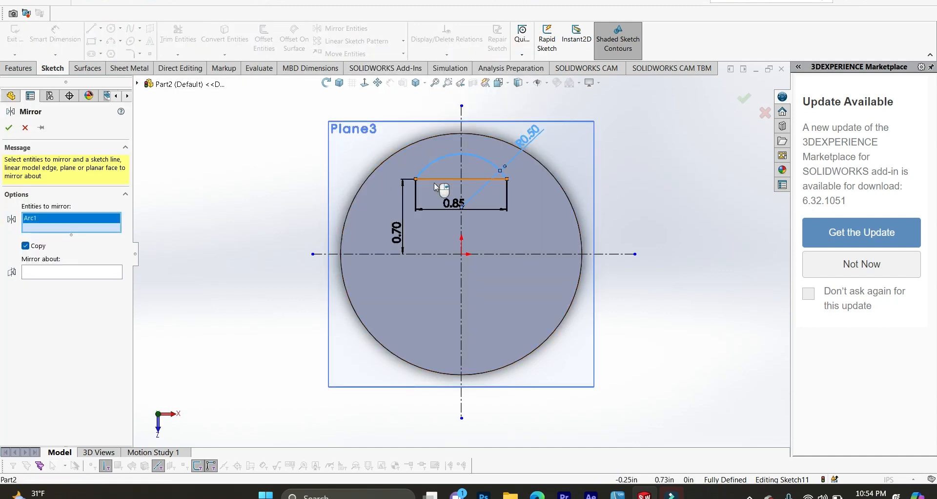
left_click(433, 179)
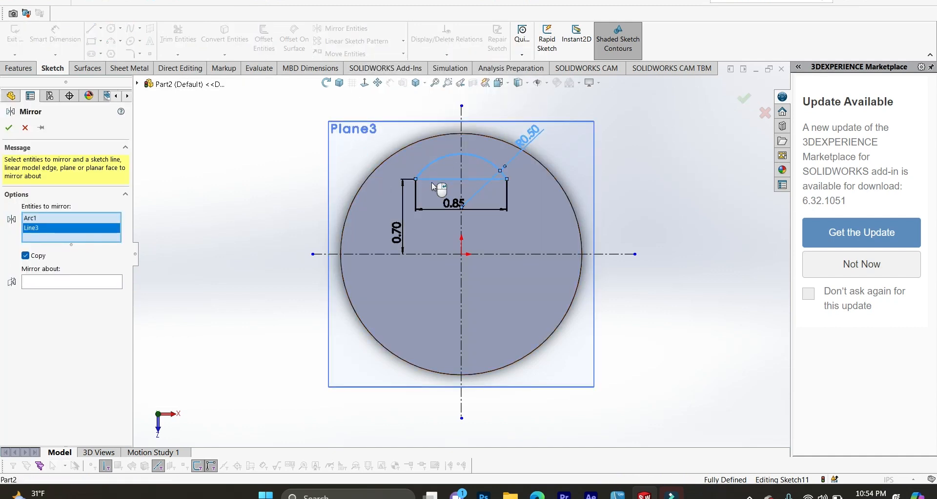
left_click(86, 287)
left_click(426, 254)
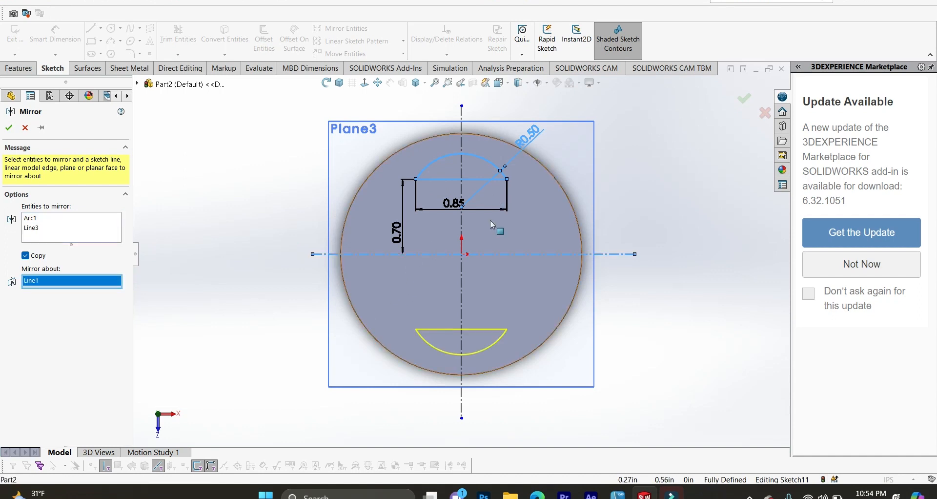
key("Return")
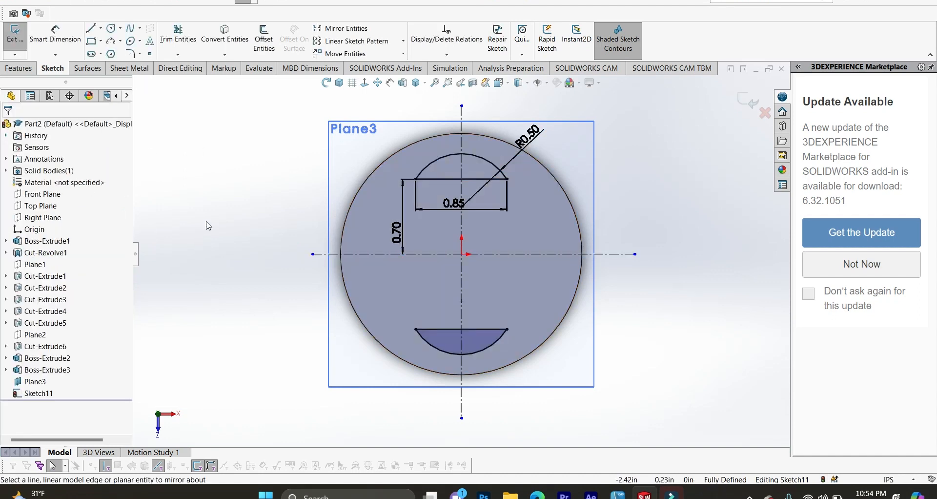
Step: Cut both arc segments Through All with the direction reversed upward through the piston's top face, and hide Plane3
left_click(339, 83)
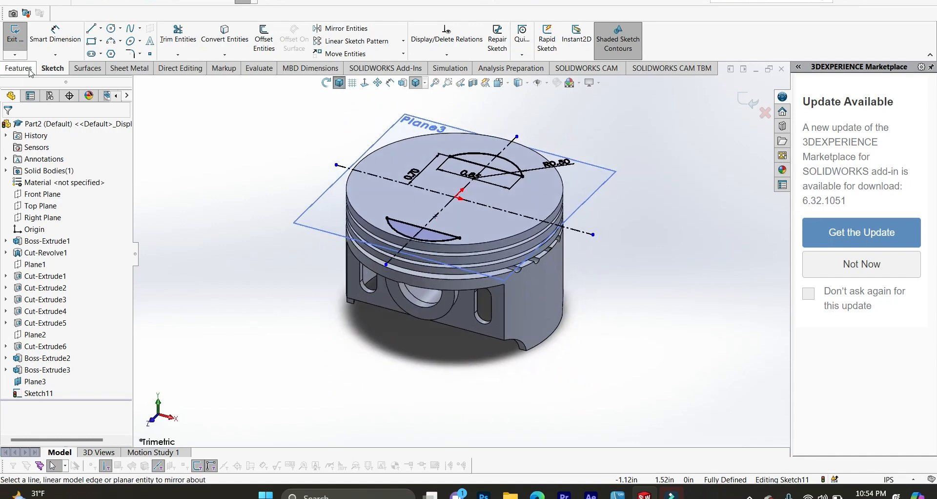
left_click(19, 69)
left_click(174, 42)
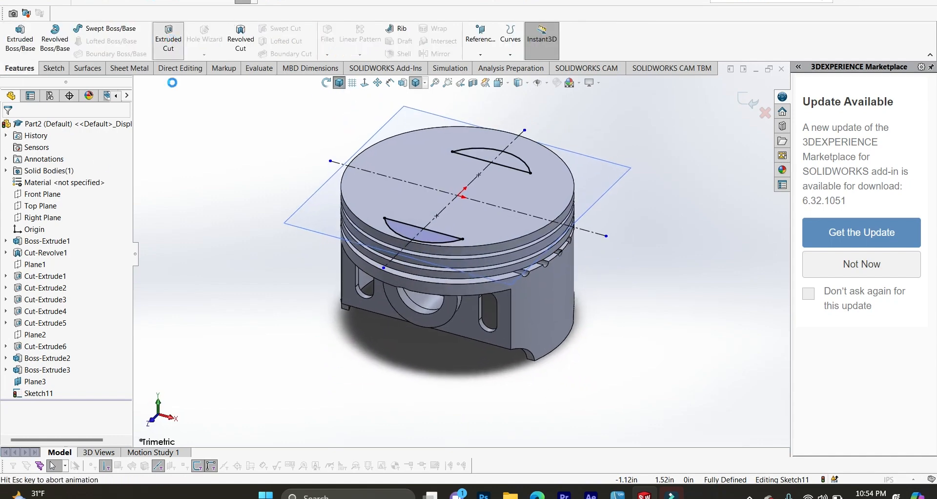
left_click(44, 199)
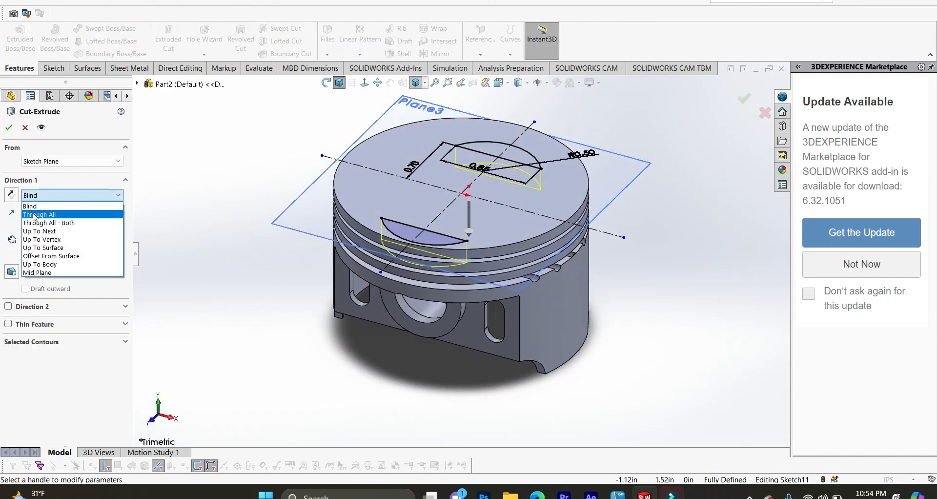
left_click(39, 214)
left_click(11, 195)
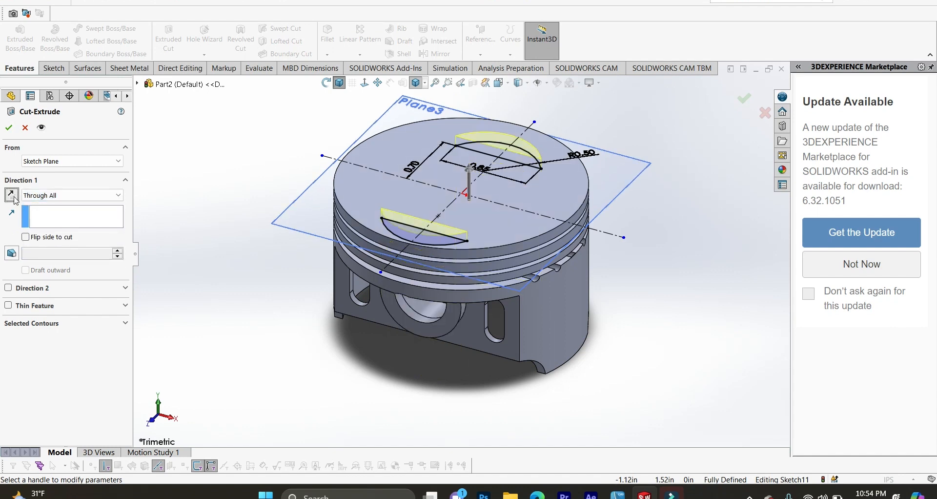
left_click(9, 127)
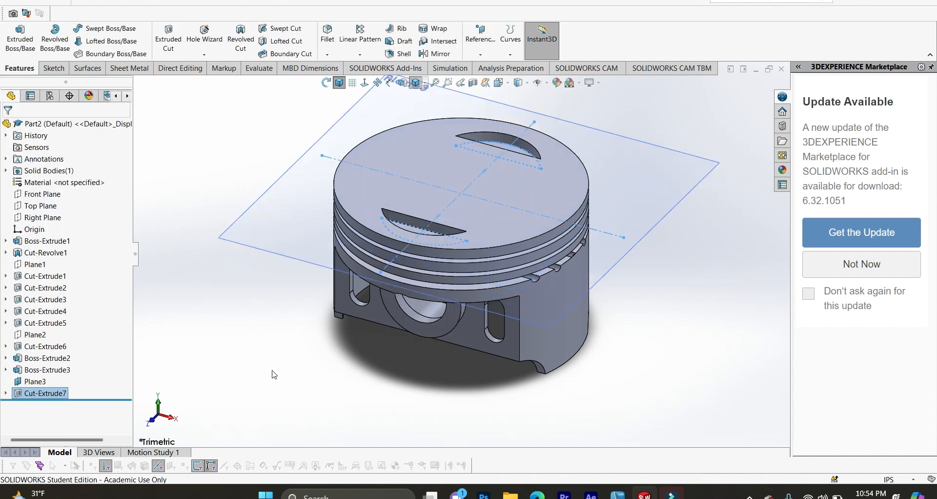
left_click(301, 229)
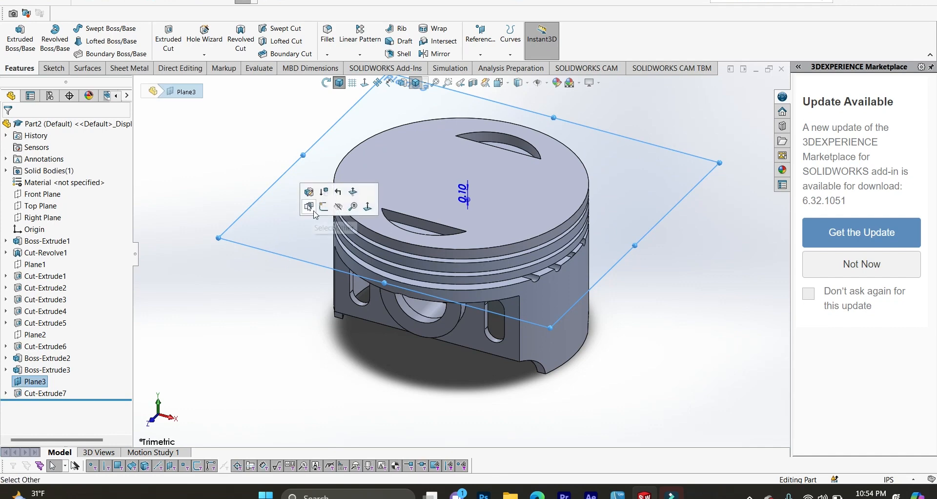
left_click(243, 346)
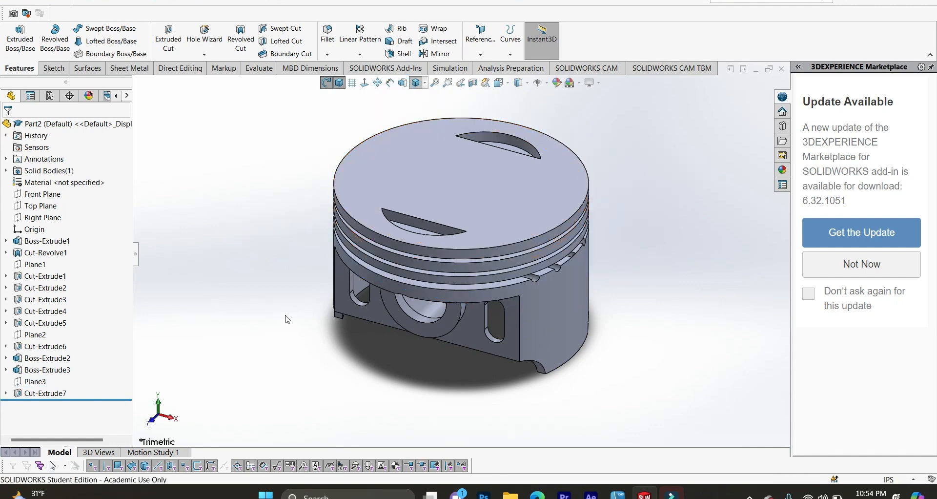
Step: Fillet the straight bottom edges of both arc-segment pockets with a 0.345 in radius
middle_click_drag(285, 320, 271, 376)
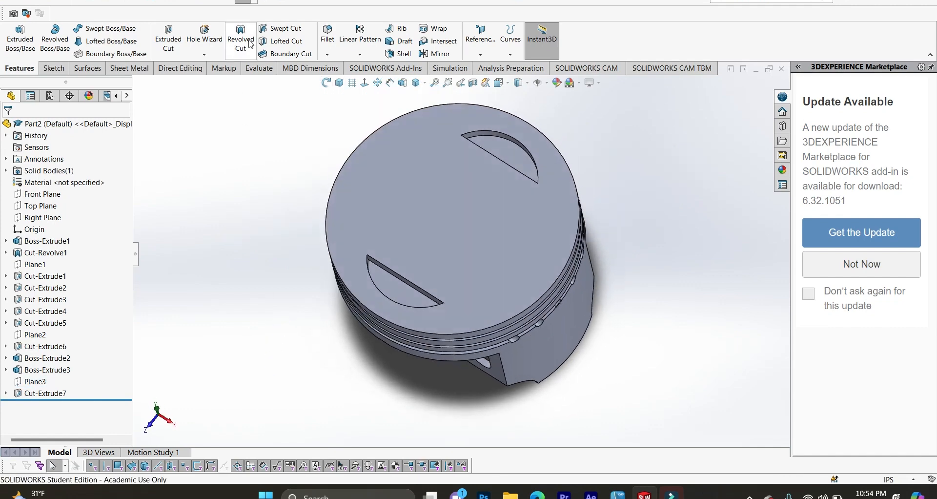
left_click(329, 37)
scroll(386, 276, "down", 4)
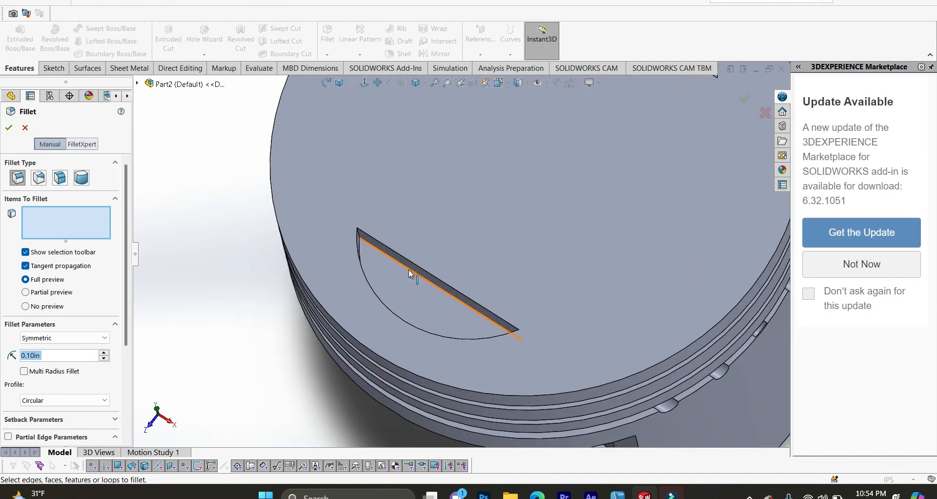
left_click(409, 269)
scroll(438, 275, "up", 5)
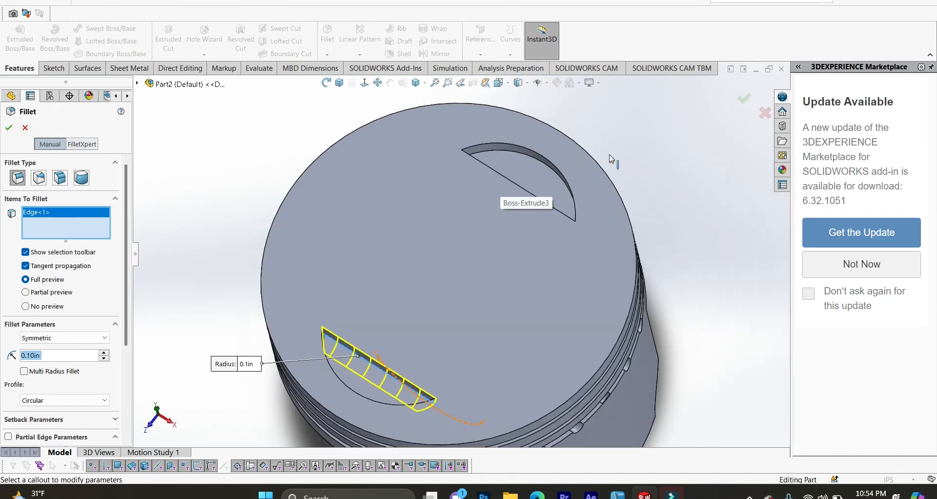
middle_click_drag(609, 154, 529, 171)
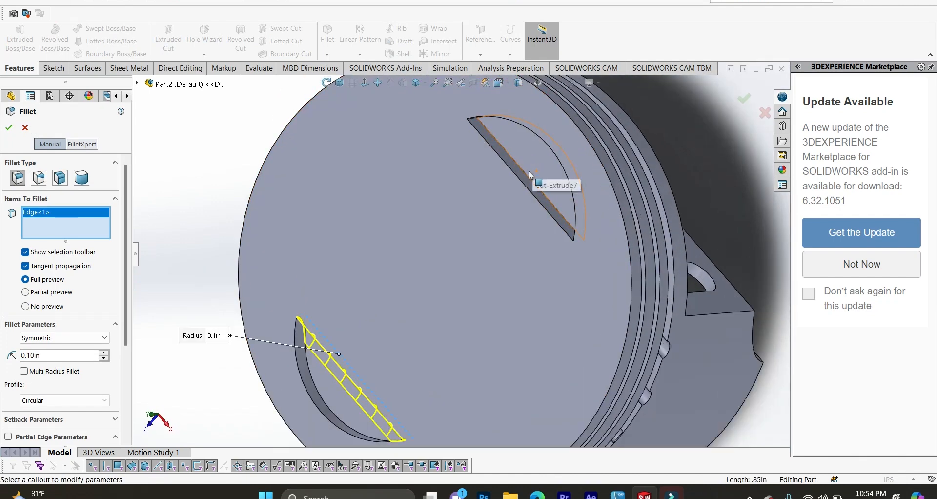
left_click(529, 175)
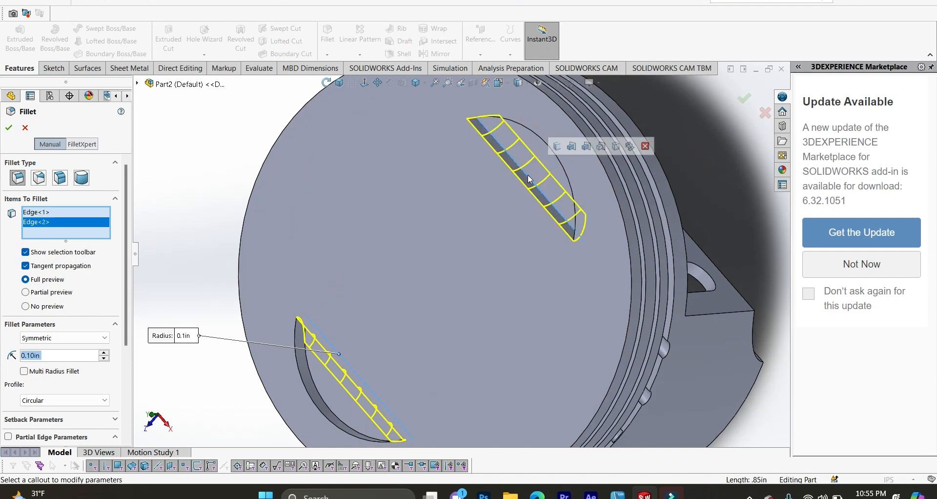
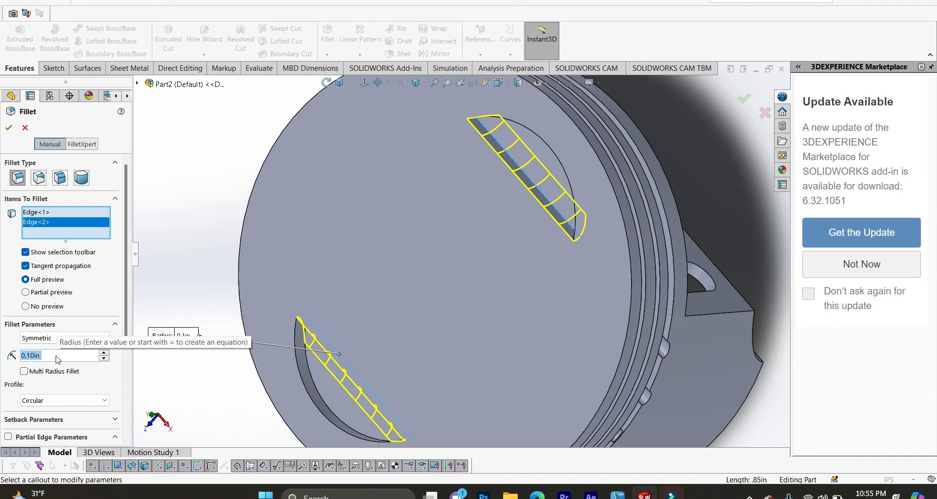
type(".345")
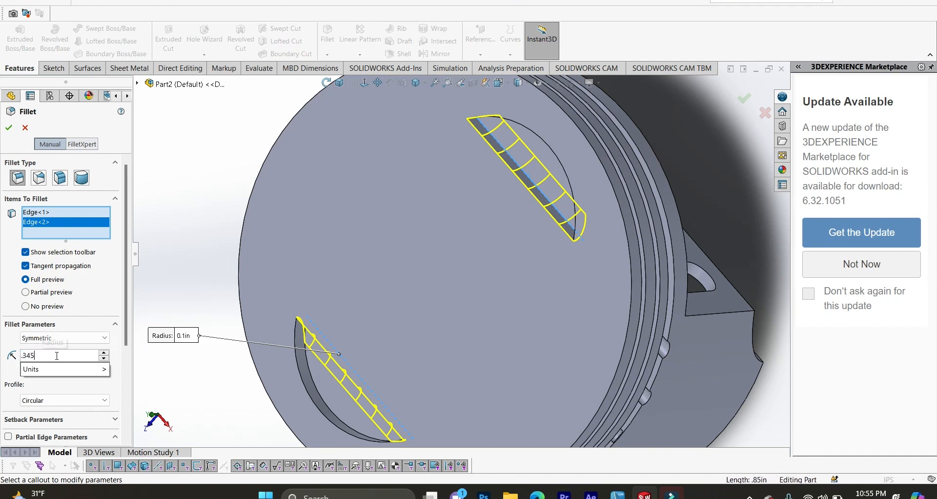
key("Return")
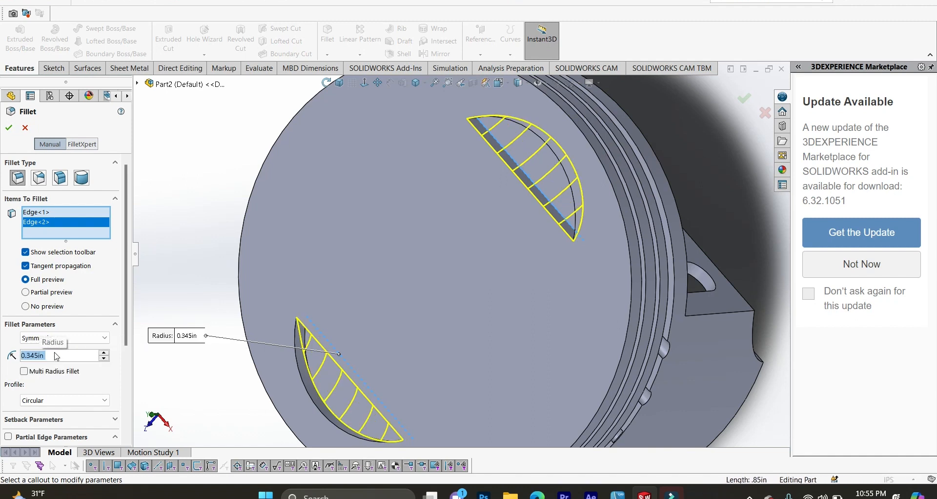
left_click(10, 128)
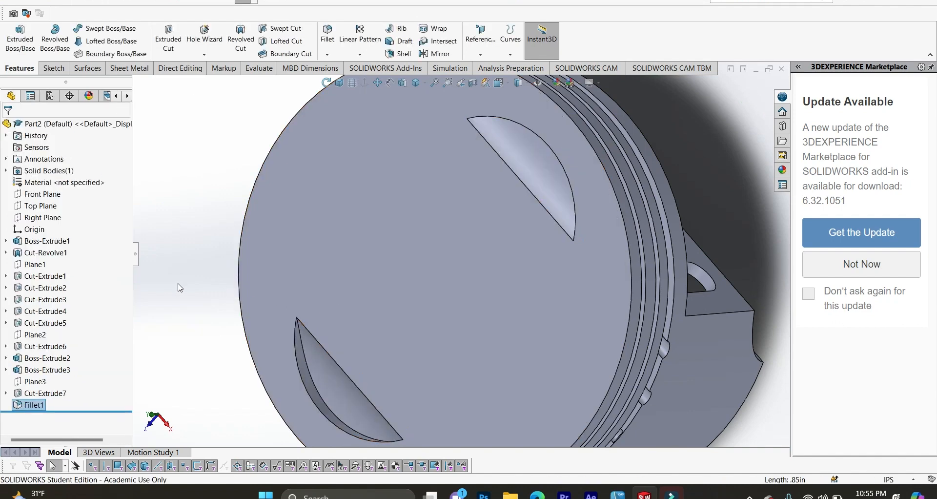
Step: Start a new sketch on the Front Plane
scroll(573, 204, "down", 3)
scroll(488, 298, "up", 3)
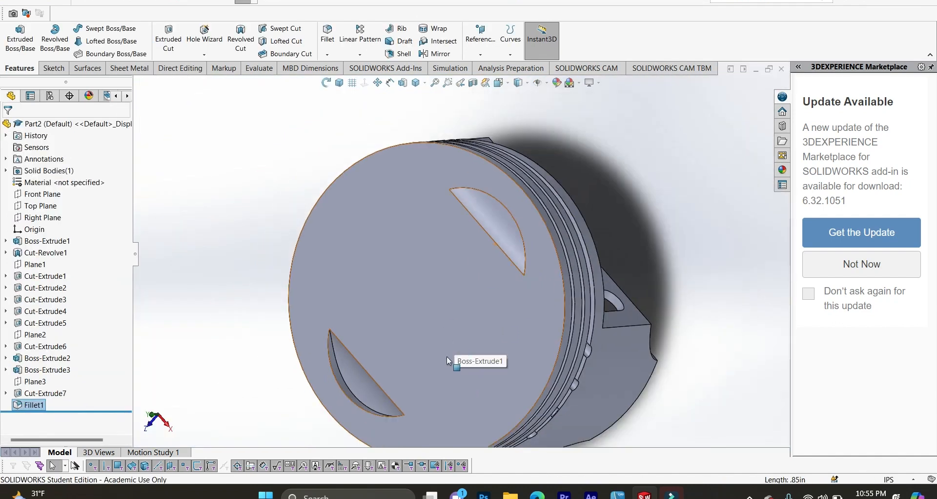
middle_click_drag(283, 409, 278, 323)
left_click(341, 85)
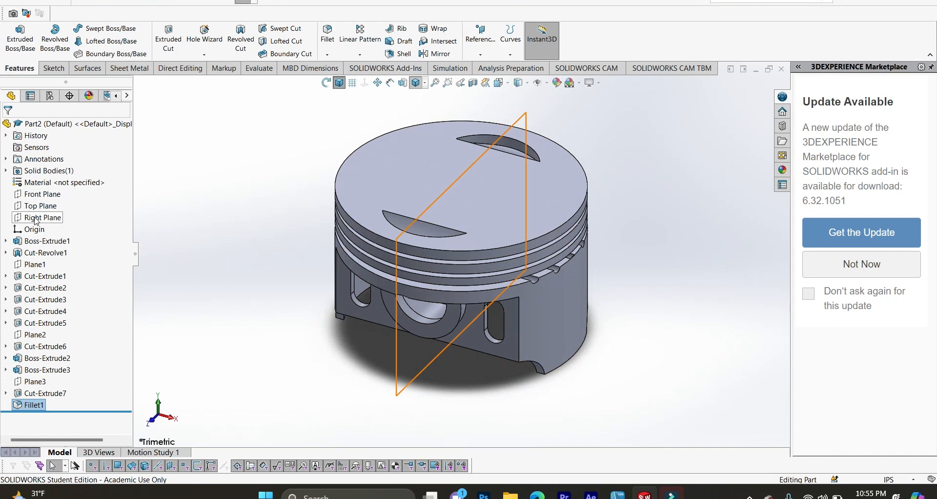
left_click(53, 197)
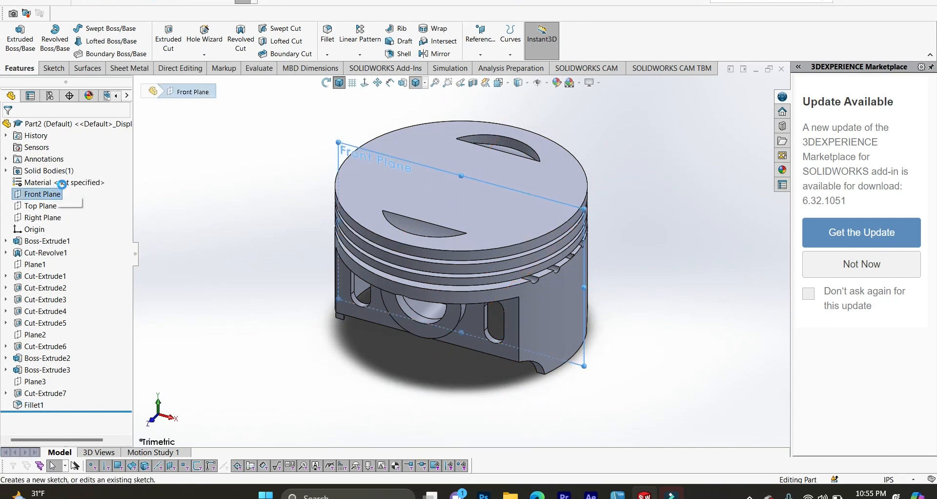
left_click(61, 182)
scroll(456, 140, "down", 3)
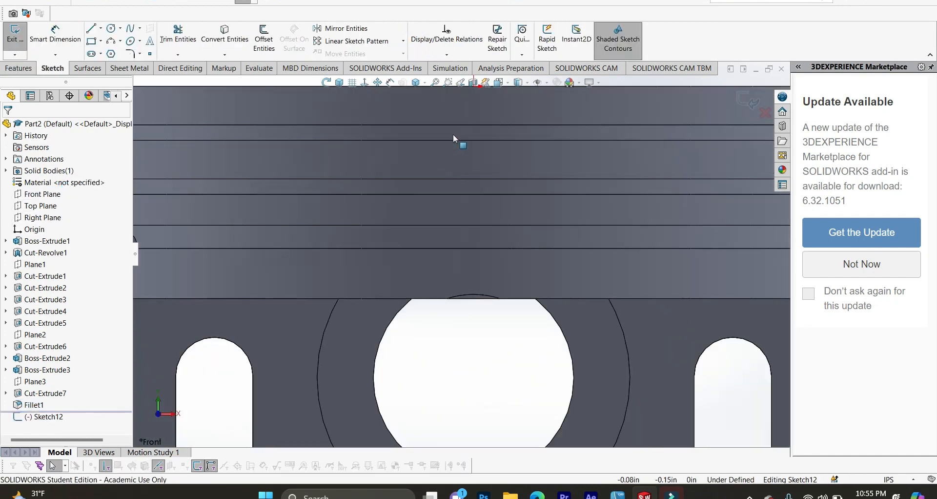
scroll(415, 111, "up", 2)
scroll(323, 127, "down", 3)
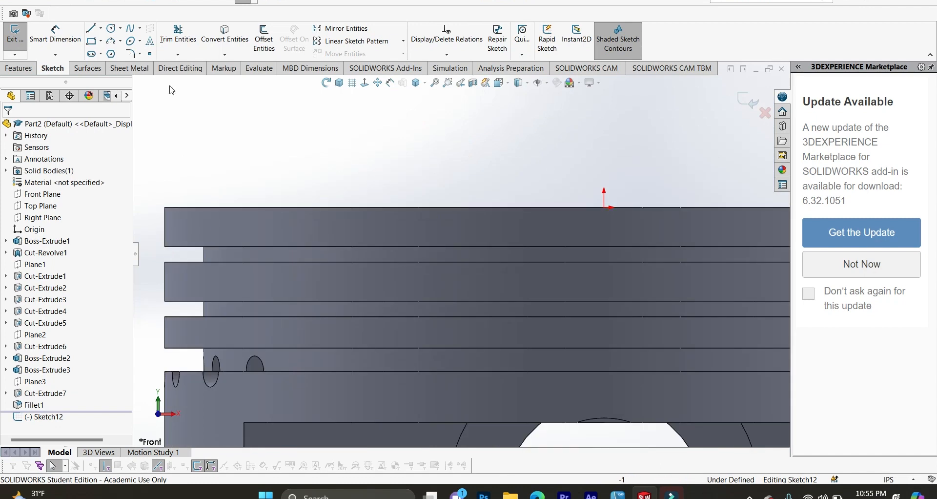
Step: Draw a closed four-line profile from the origin, about 0.75 in along the top edge and 0.03 in deep, with a sloping outer side
left_click(605, 207)
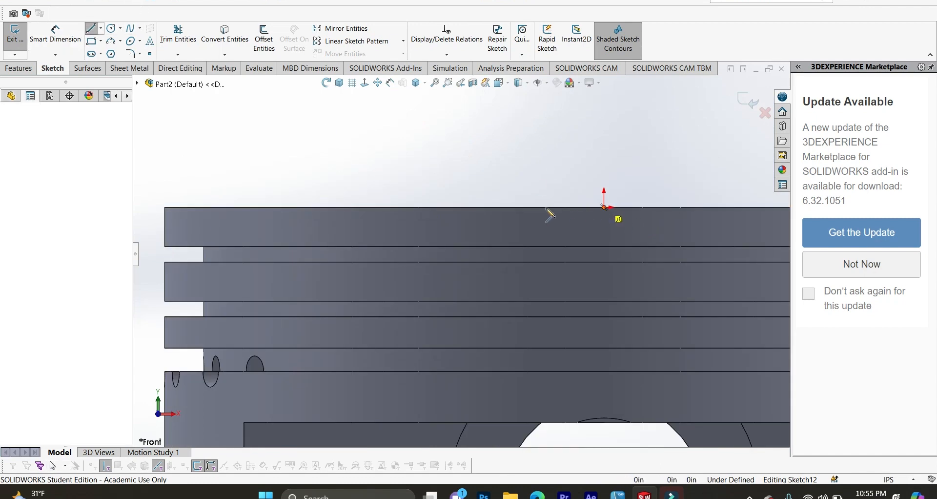
left_click(313, 207)
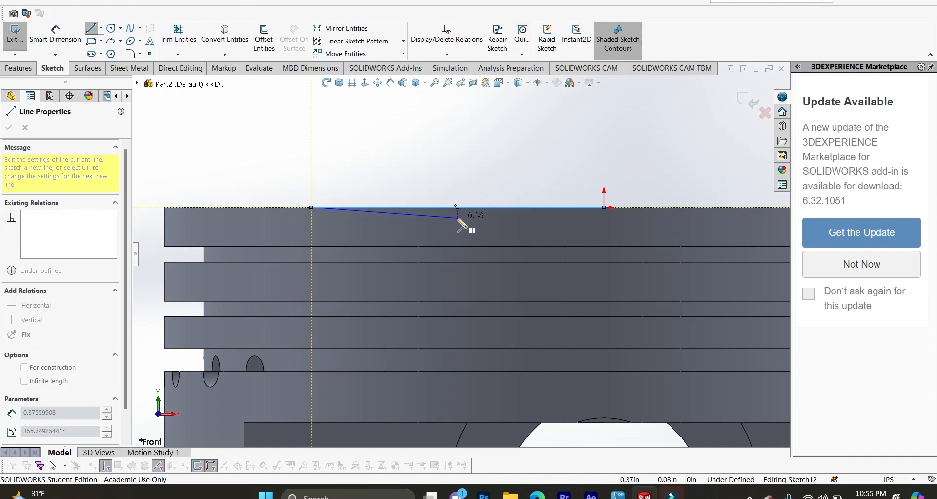
left_click(443, 220)
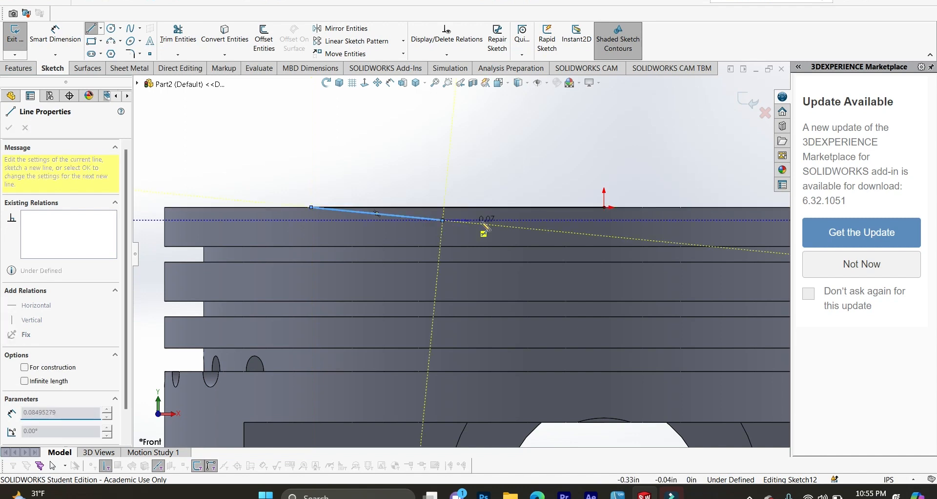
left_click(605, 221)
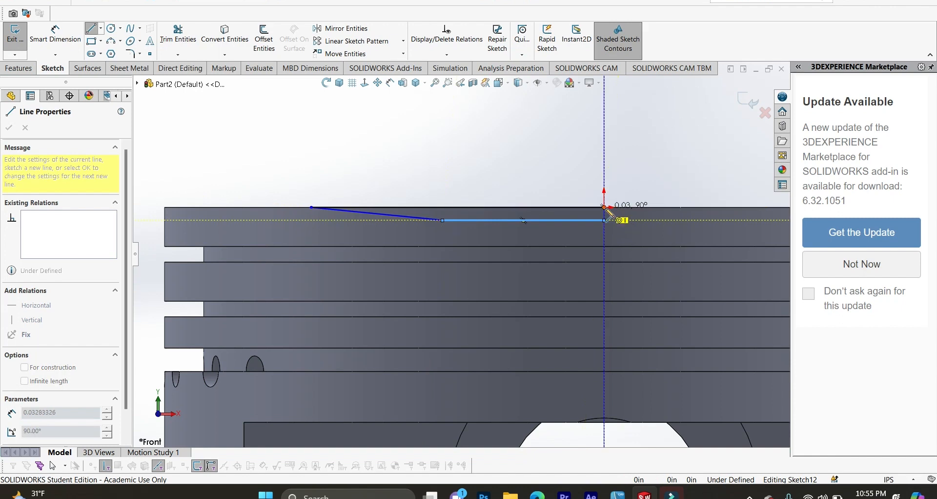
double_click(605, 208)
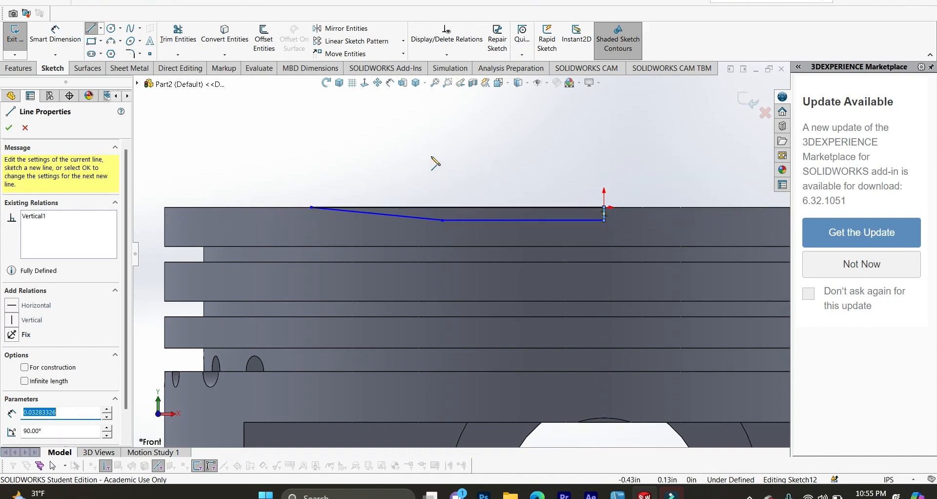
Step: Dimension the distance between the profile's outer corner and the piston's top outer corner to 0.20 in
left_click(55, 35)
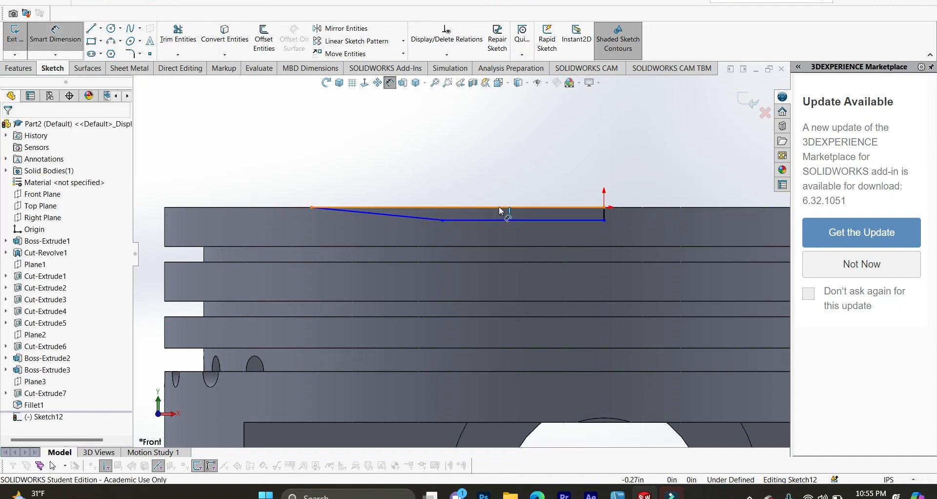
left_click(311, 208)
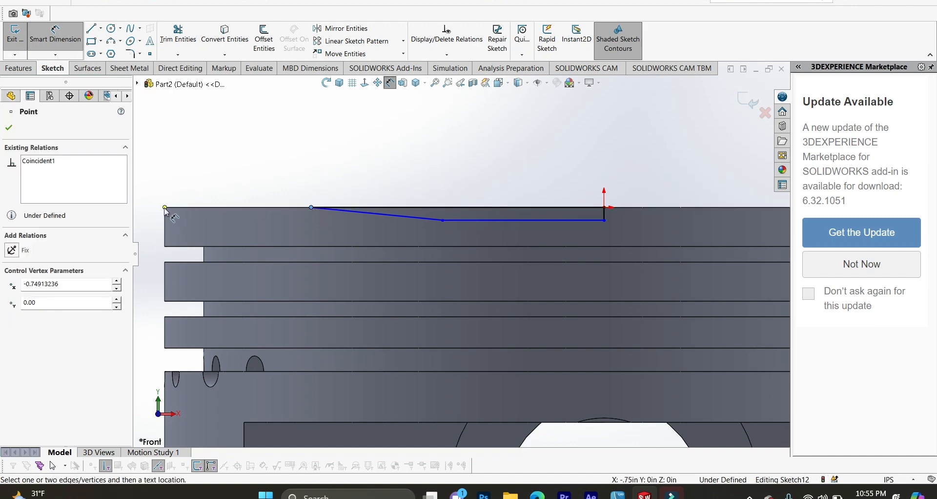
left_click(165, 208)
left_click(223, 177)
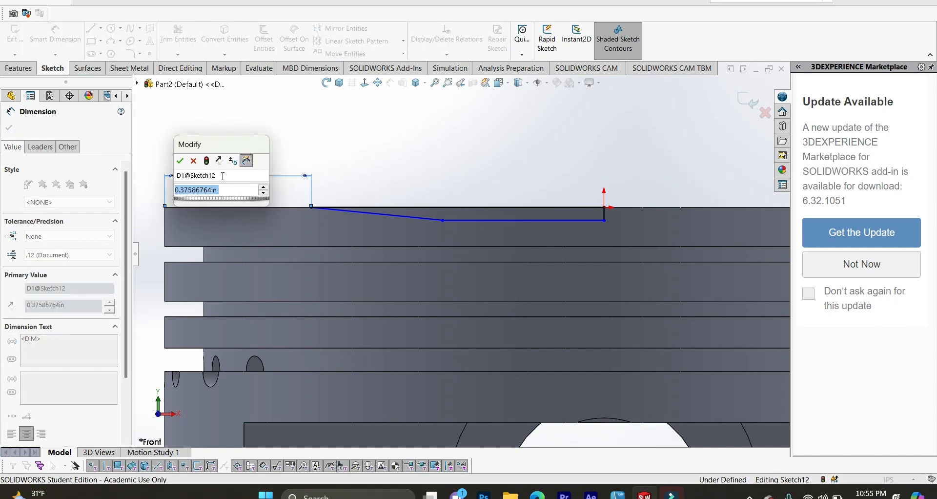
type(".2")
key("Return")
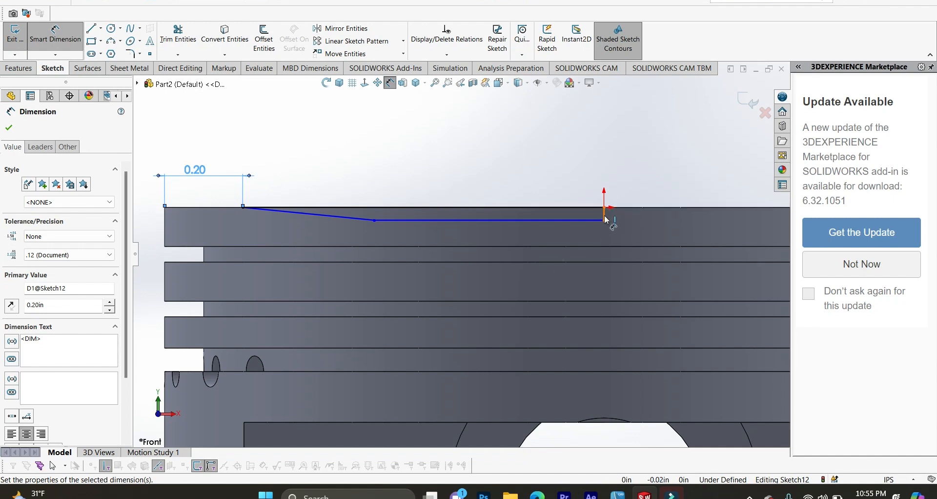
Step: Dimension the profile's depth between its two horizontal lines to 0.01 in
left_click(537, 207)
left_click(535, 220)
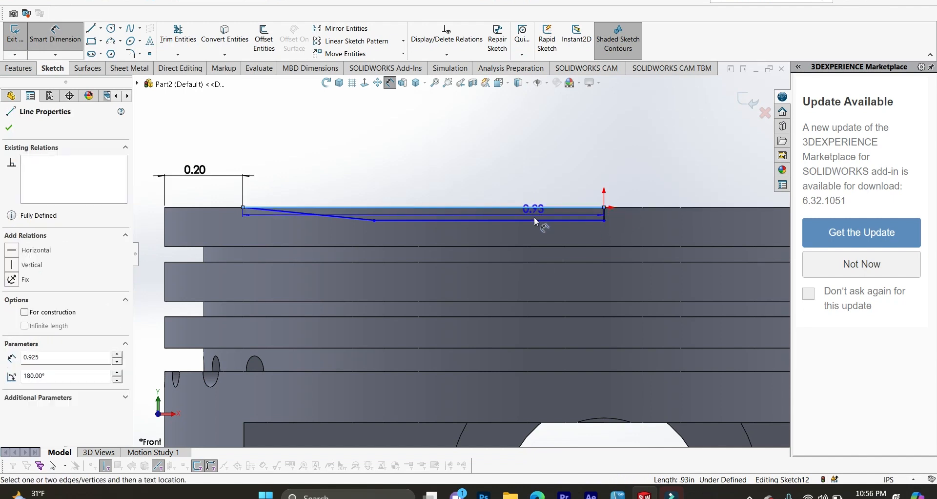
left_click(215, 218)
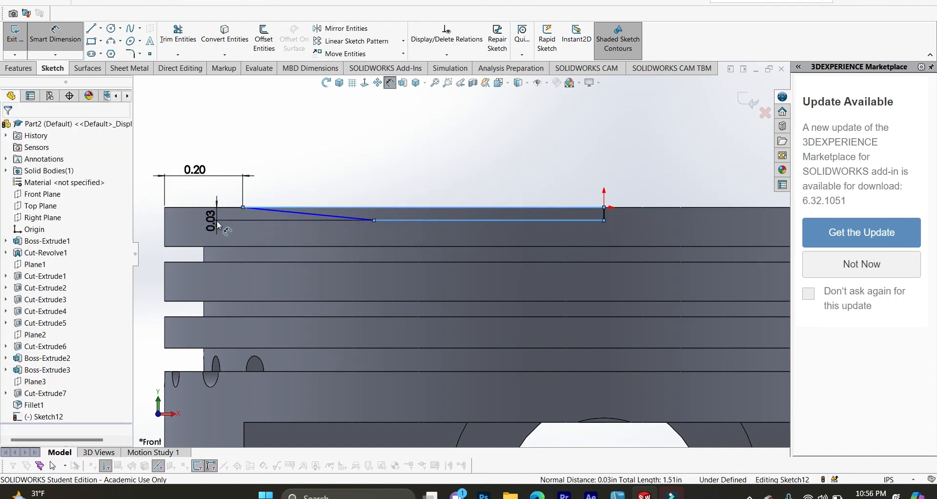
type("0.01")
key("Return")
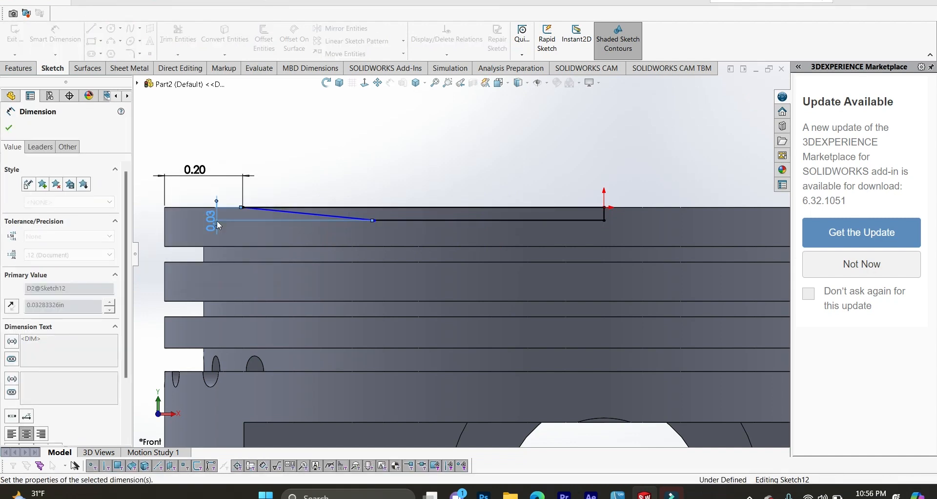
scroll(655, 231, "up", 3)
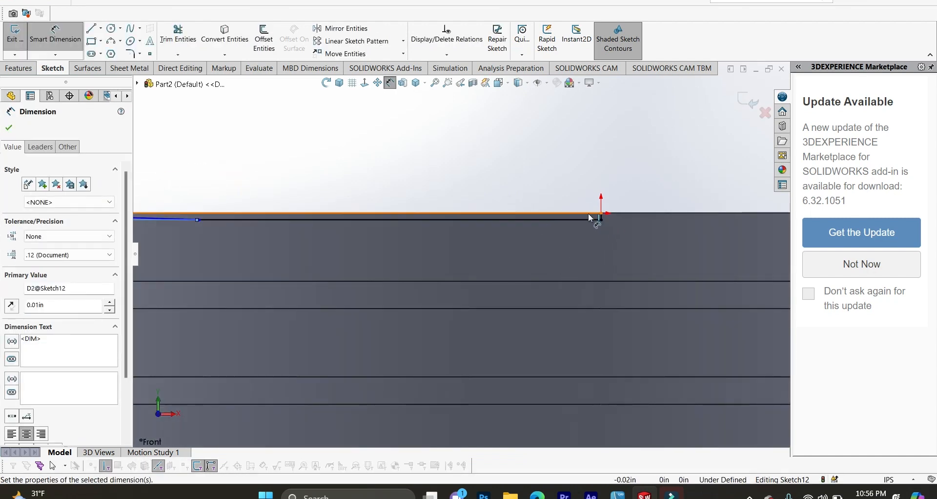
left_click(601, 220)
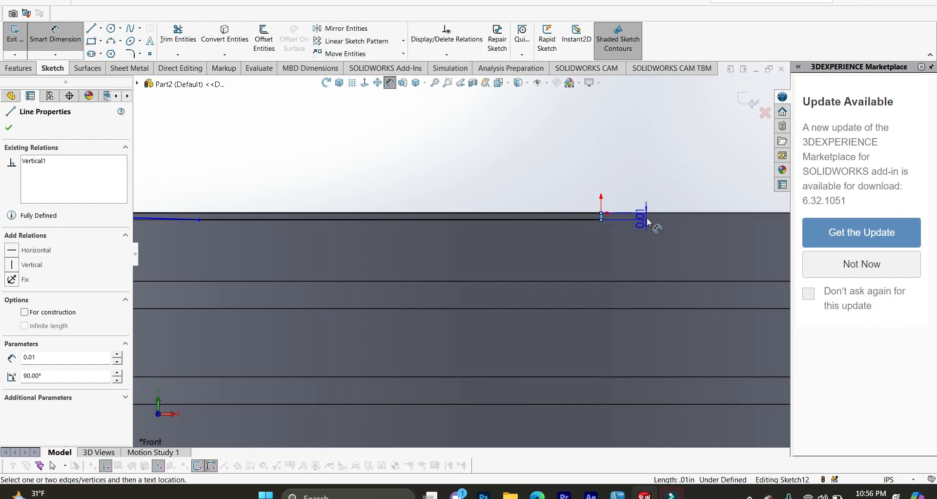
left_click(644, 236)
left_click(536, 255)
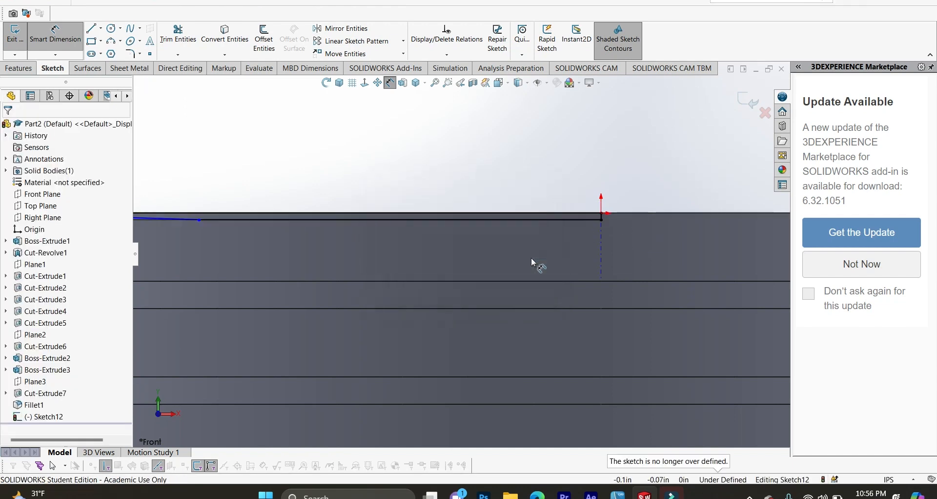
Step: Dimension the length of the profile's lower horizontal line to 0.80 in
scroll(398, 239, "down", 3)
scroll(402, 246, "up", 2)
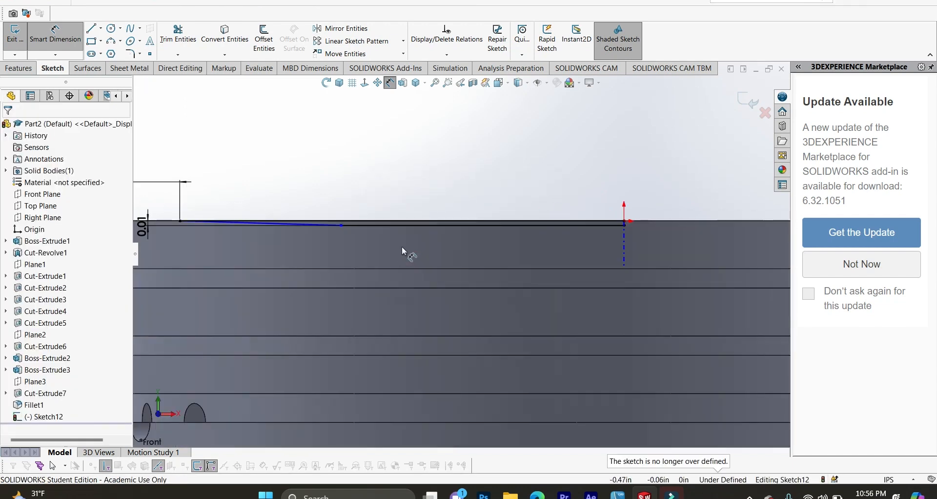
left_click(456, 221)
left_click(521, 245)
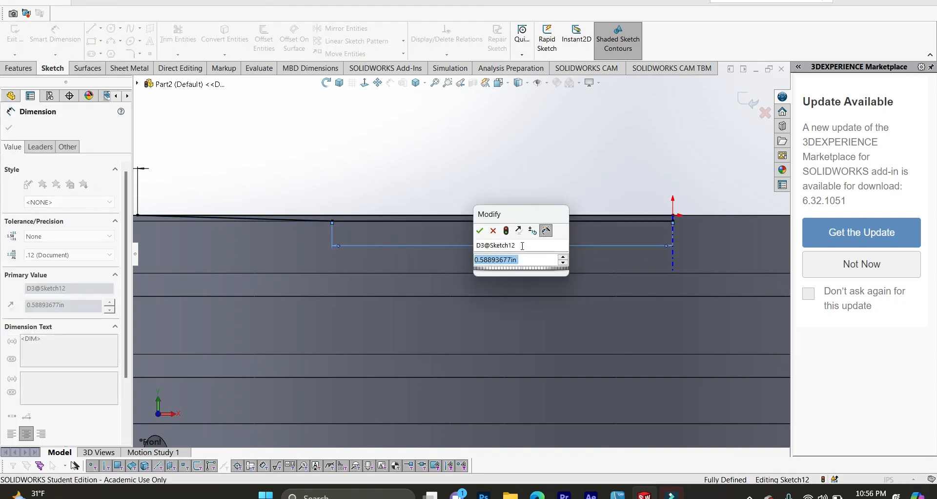
type(".8")
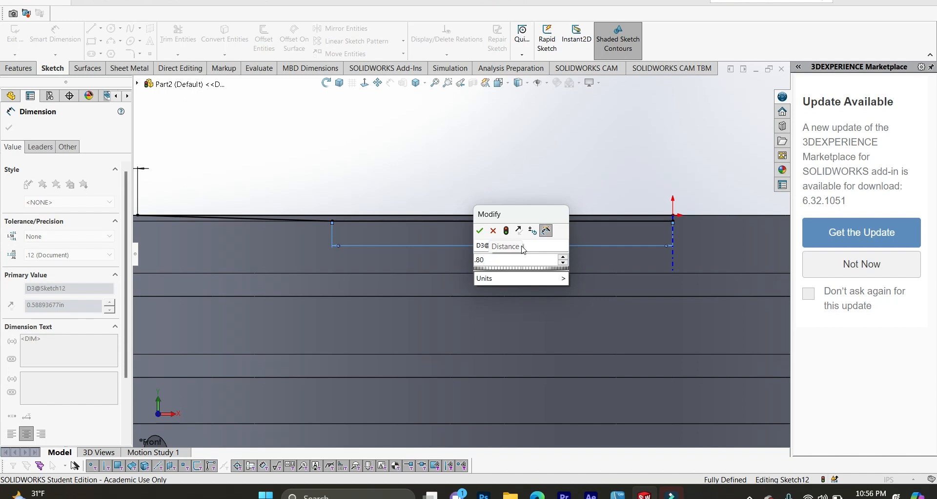
key("Return")
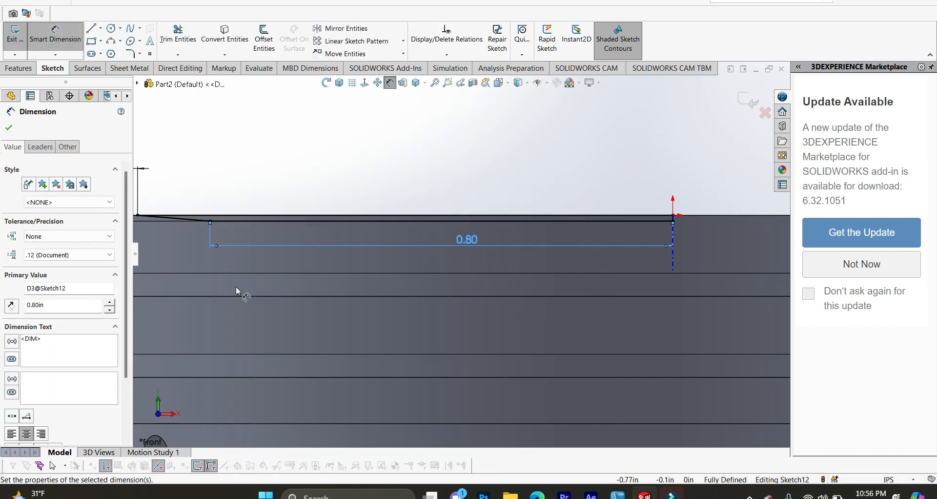
Step: Cut-revolve the crown profile 360 degrees around its short vertical line at the origin
scroll(246, 285, "up", 2)
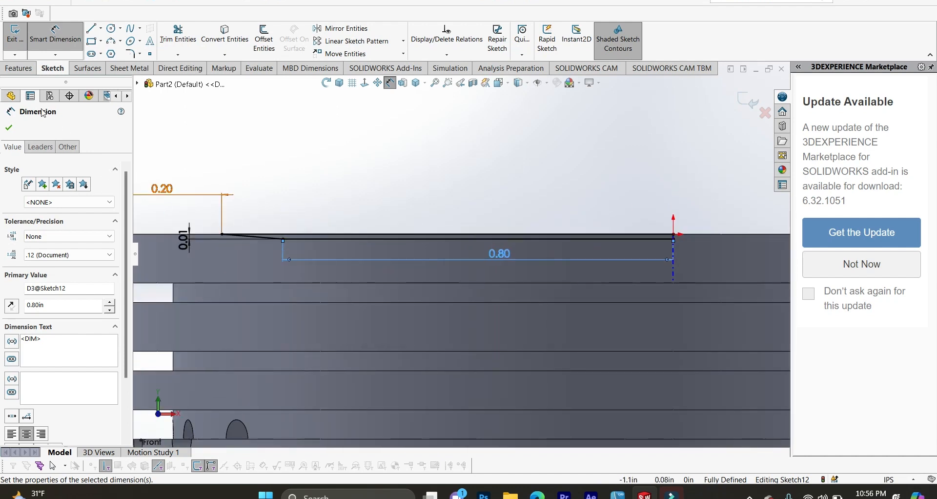
left_click(18, 68)
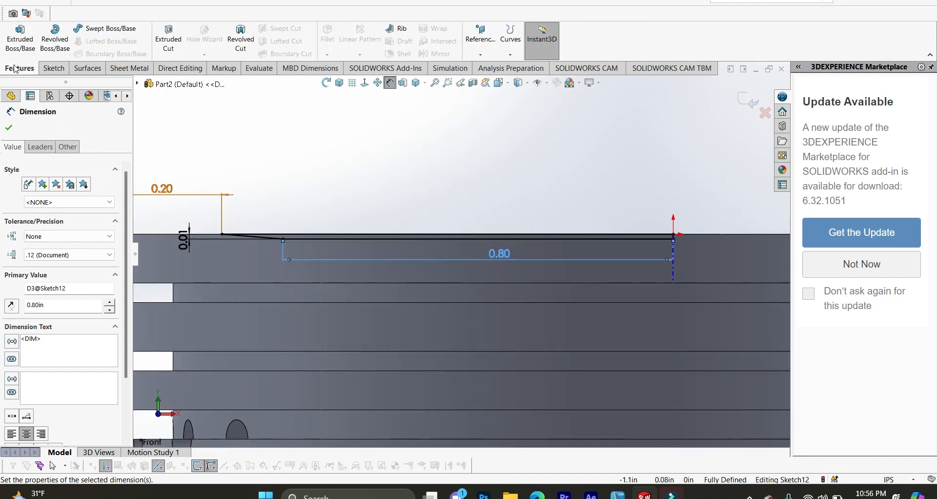
left_click(241, 39)
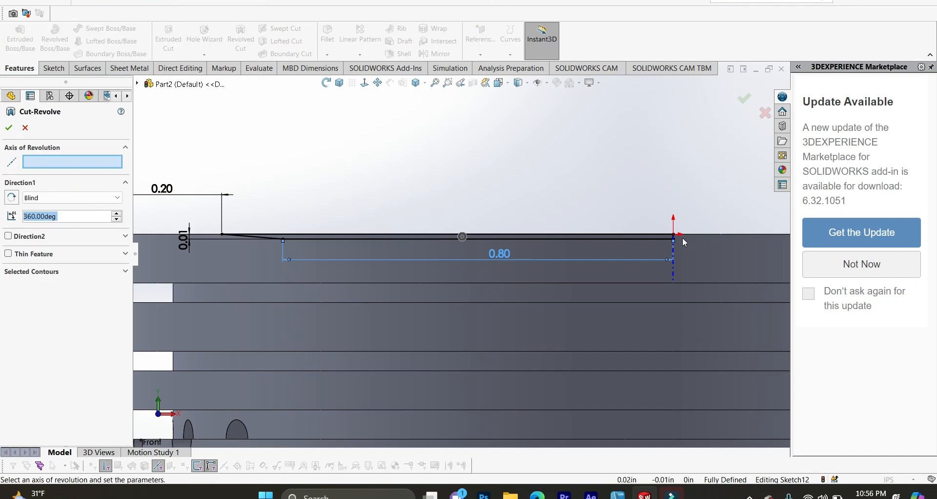
scroll(685, 243, "down", 3)
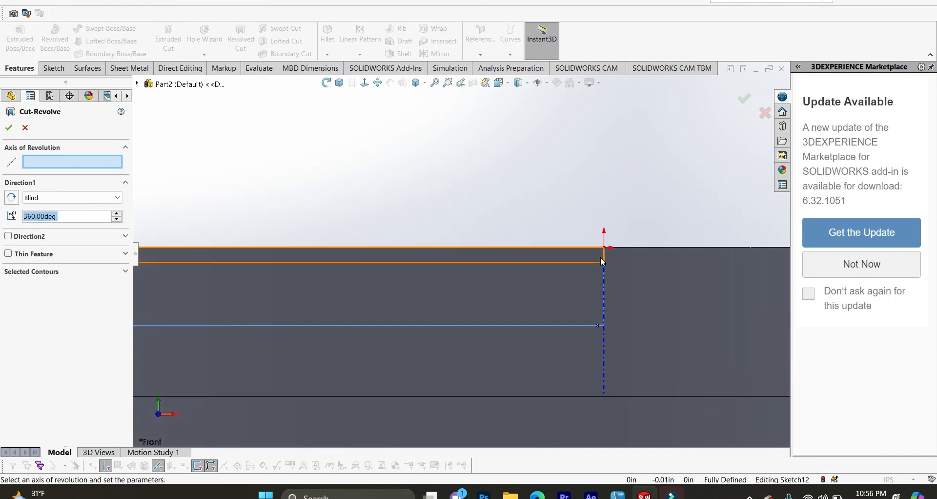
left_click(605, 253)
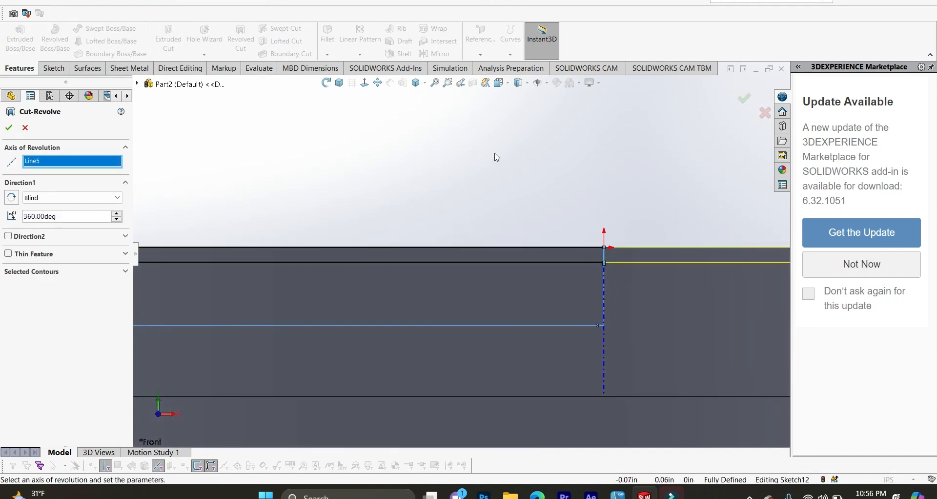
left_click(339, 84)
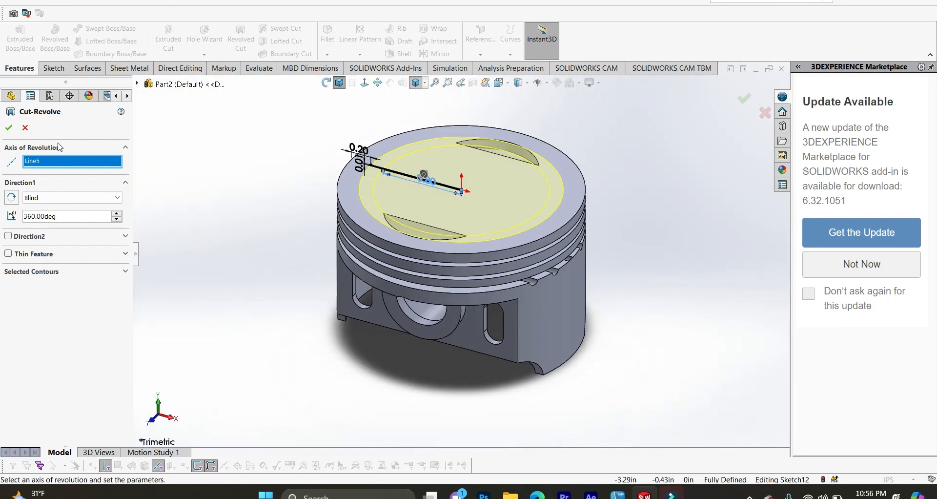
key("Return")
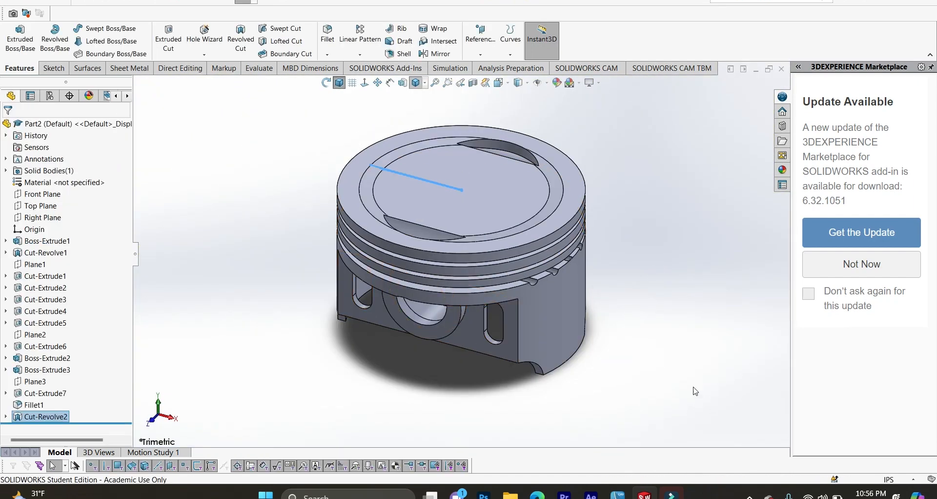
Step: Inspect the revolved recess and the two pockets on the piston crown up close
middle_click_drag(661, 165, 637, 196)
key("Escape")
scroll(350, 263, "down", 5)
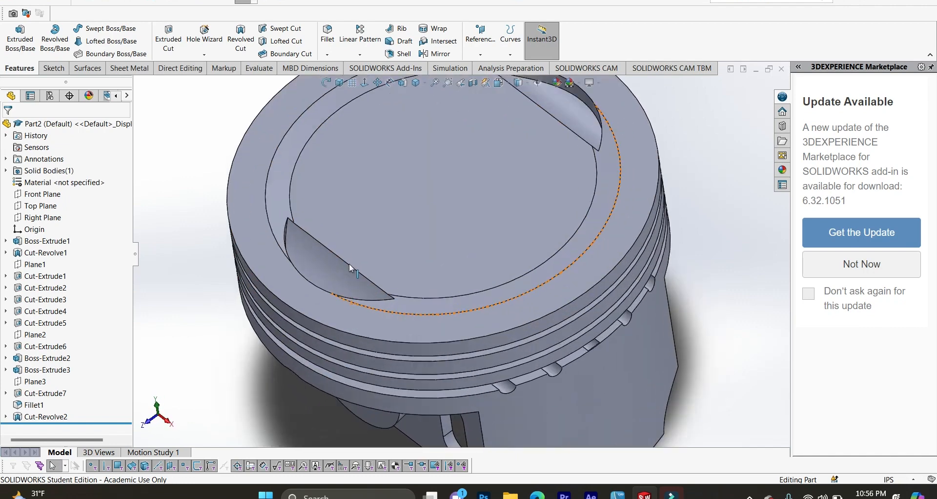
scroll(352, 267, "up", 3)
scroll(391, 176, "down", 5)
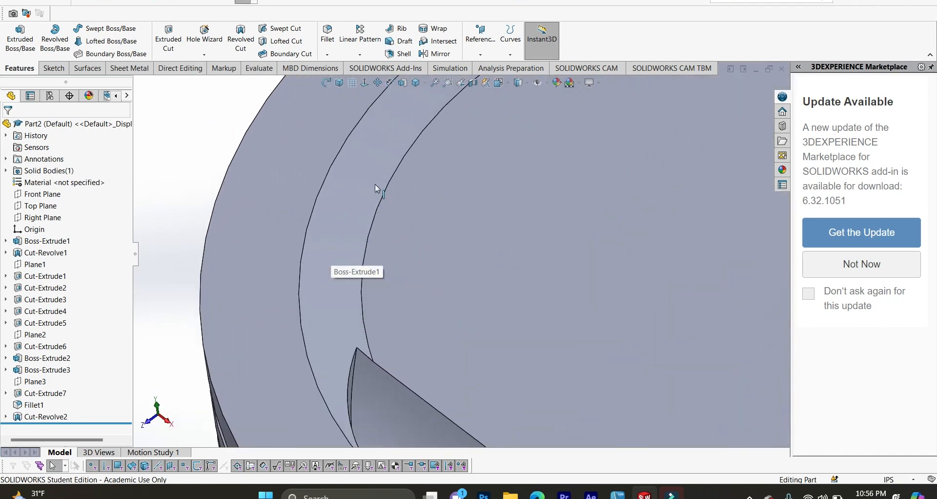
scroll(375, 183, "up", 6)
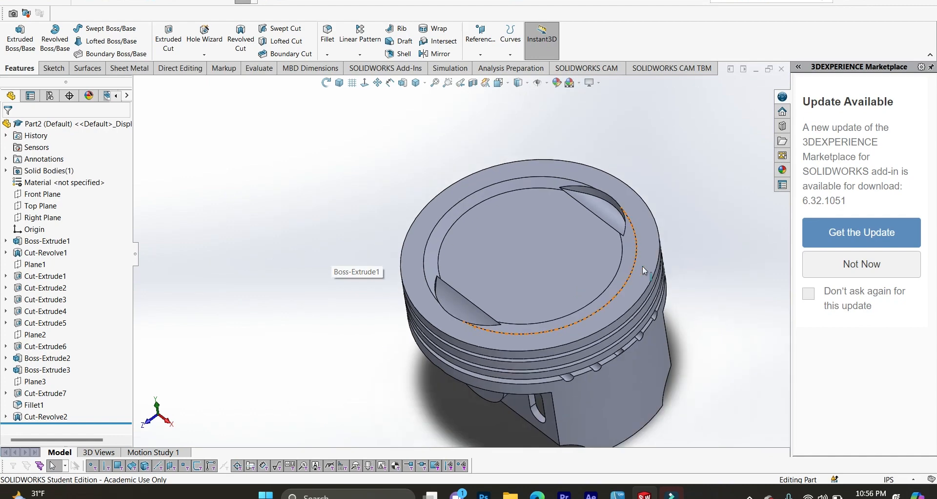
left_click(340, 83)
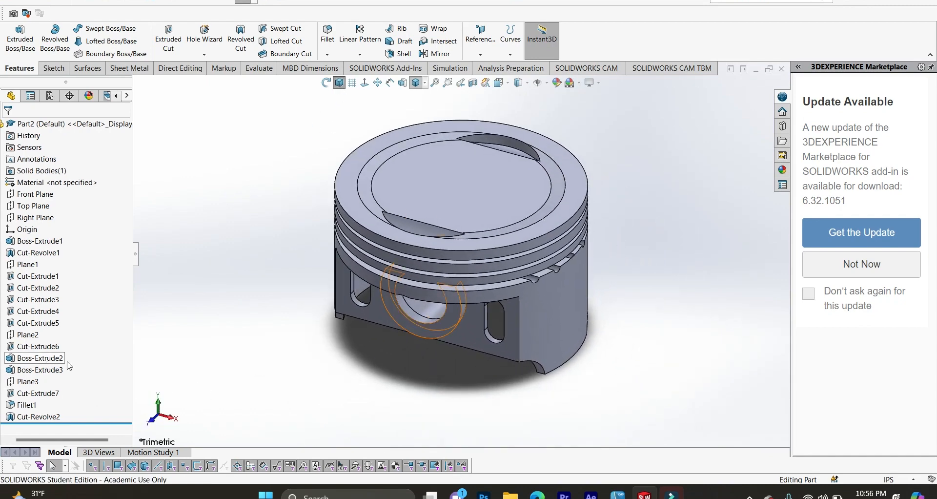
scroll(377, 411, "down", 3)
middle_click_drag(377, 411, 251, 350)
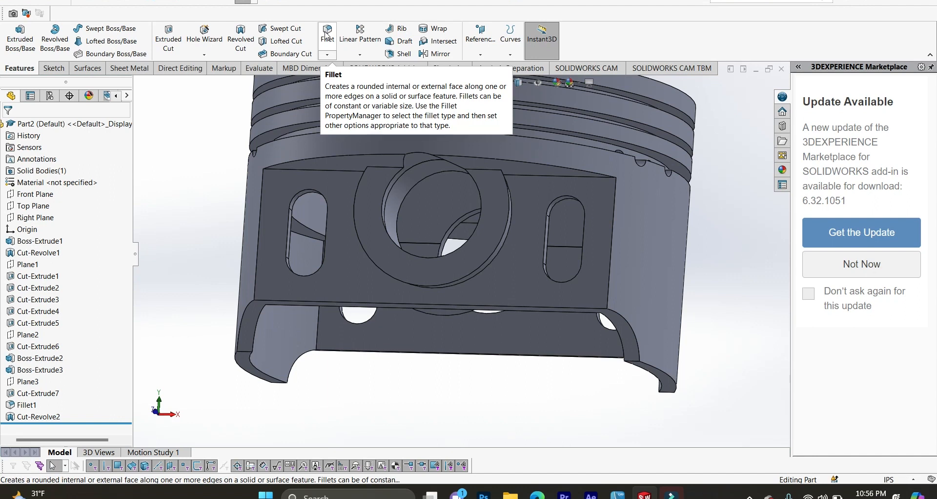
left_click(327, 36)
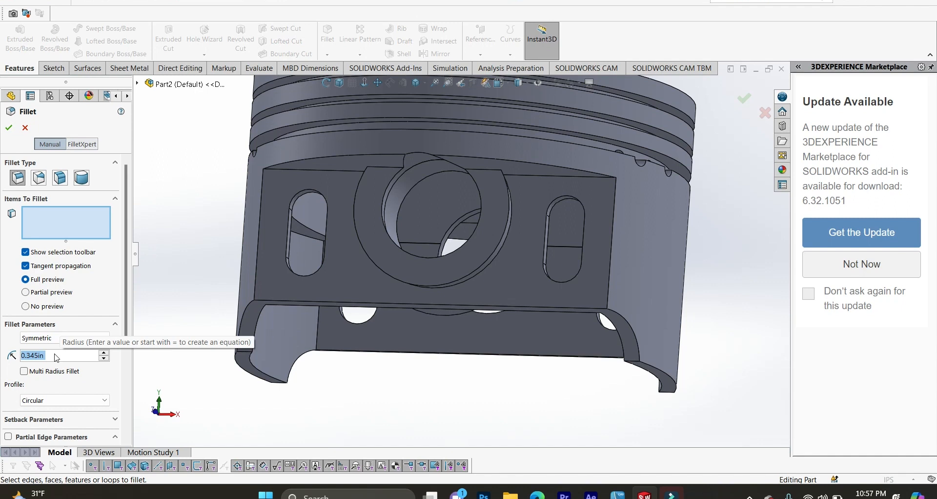
type(".025")
key("Return")
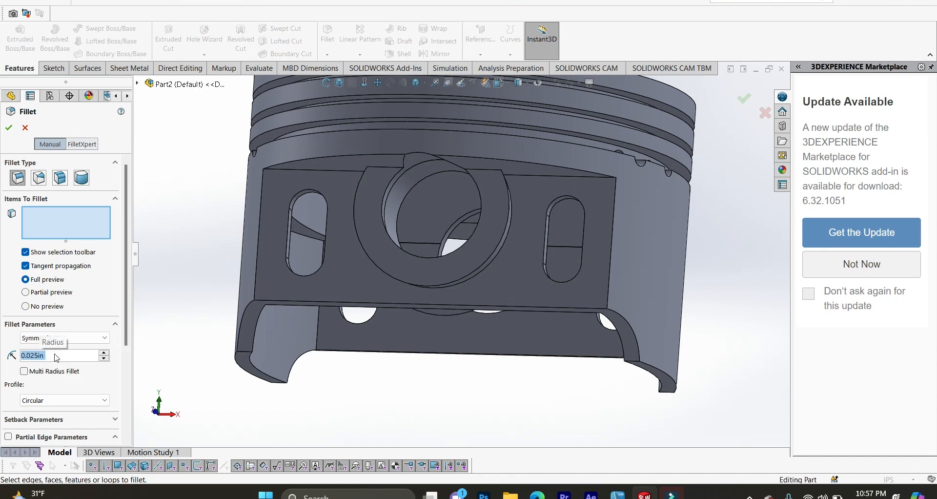
left_click(377, 265)
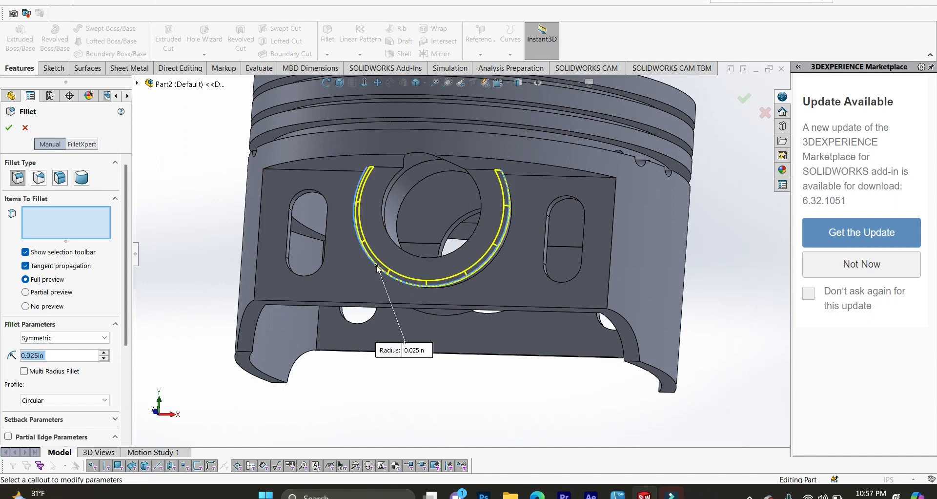
left_click(392, 168)
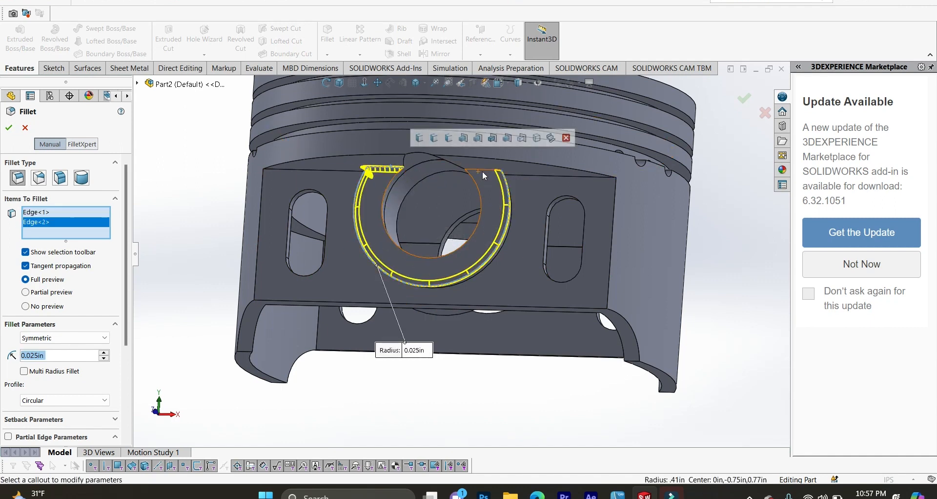
left_click(484, 169)
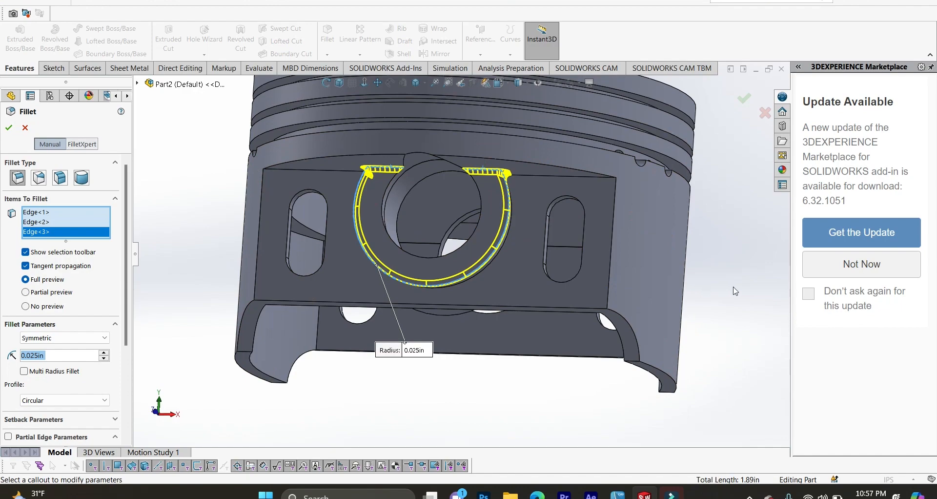
middle_click_drag(736, 292, 500, 166)
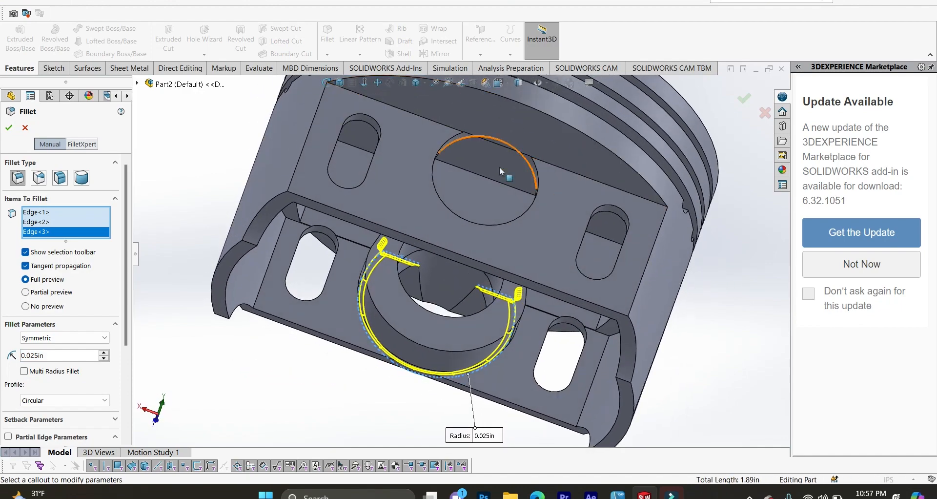
left_click(25, 129)
key("f")
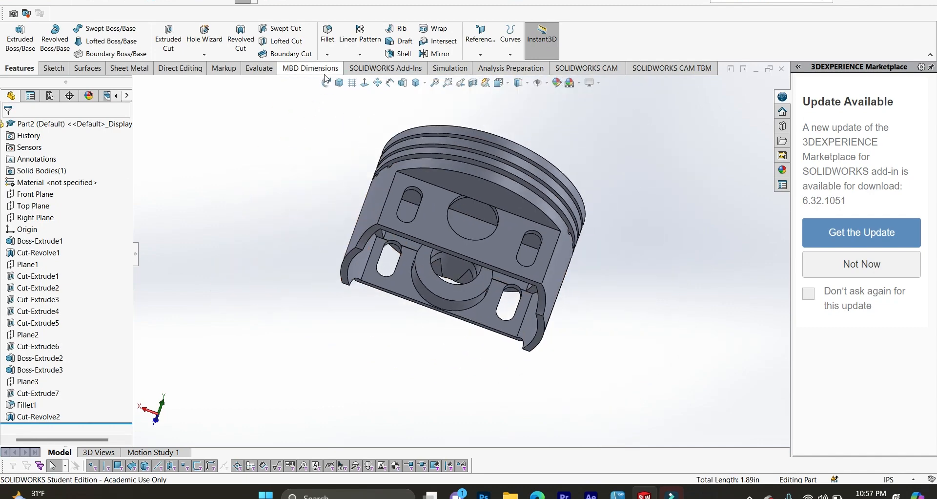
Step: Mirror the pin boss features Boss-Extrude2 and Boss-Extrude3 together with Cut-Extrude5 about the Front Plane, then inspect the piston's underside
left_click(339, 83)
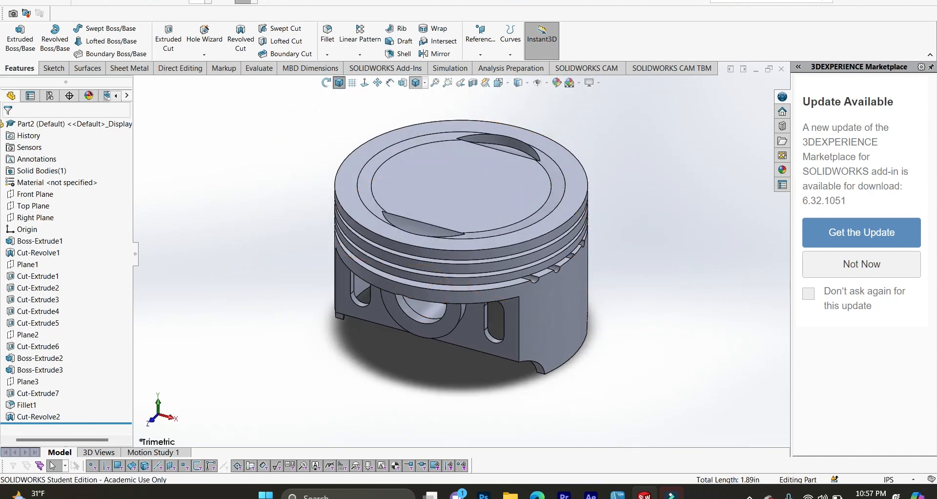
left_click(433, 55)
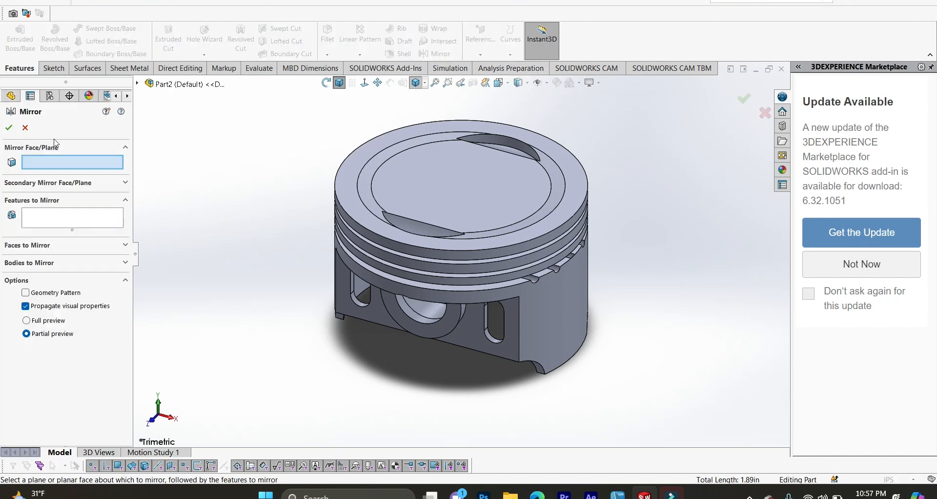
left_click(138, 84)
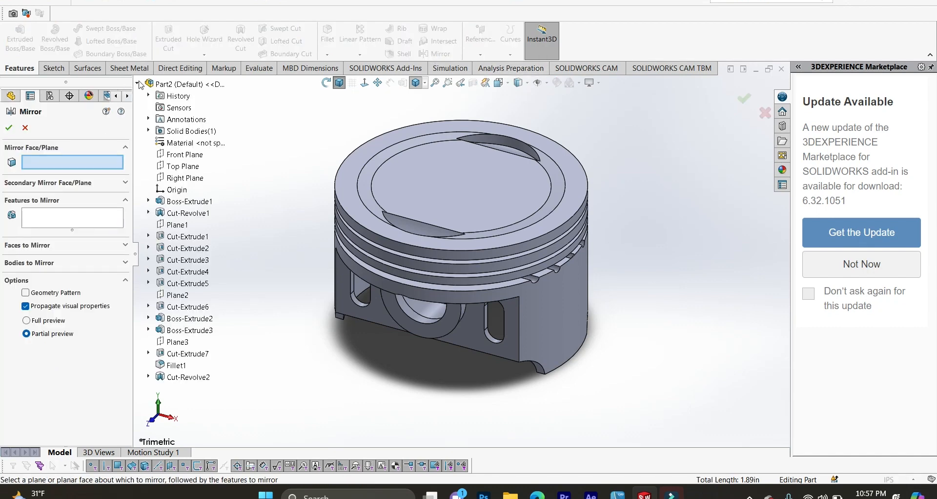
left_click(187, 155)
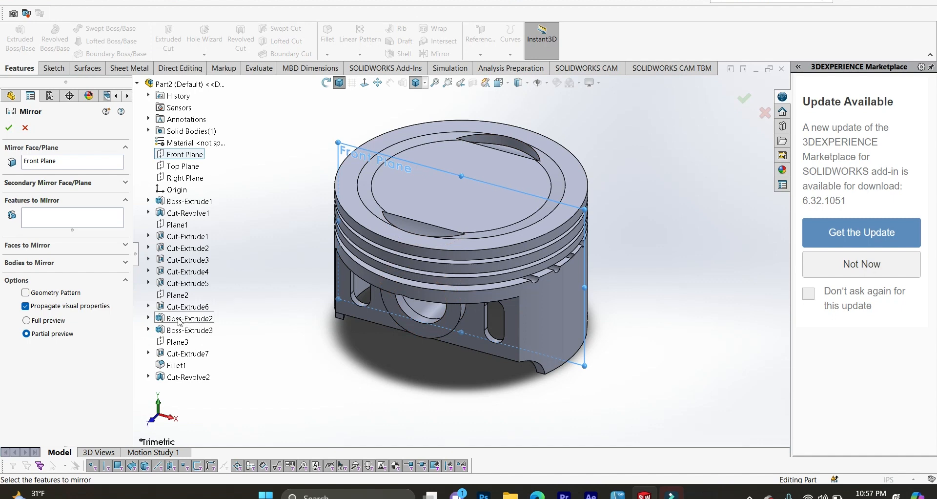
left_click(46, 216)
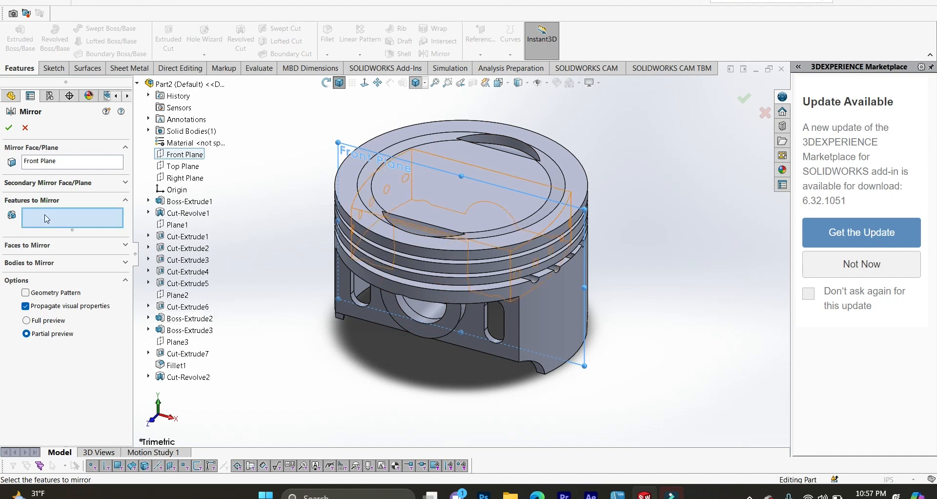
left_click(189, 320)
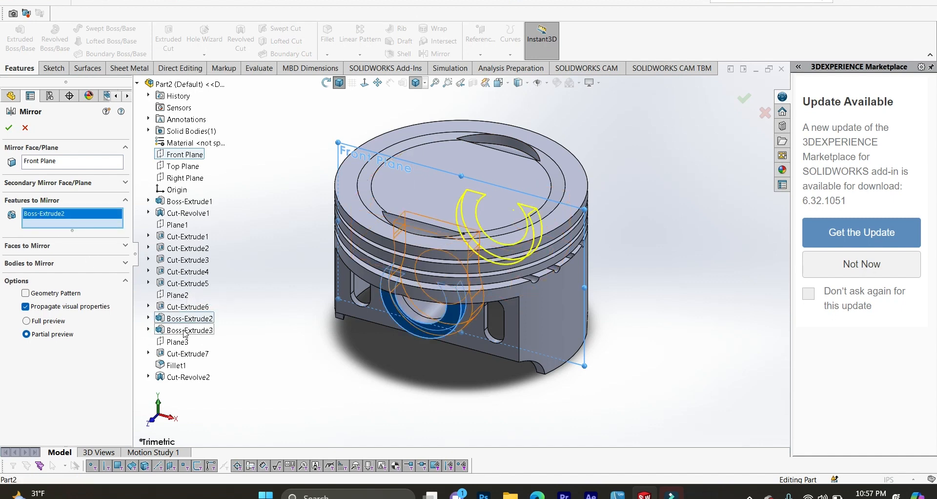
left_click(185, 331)
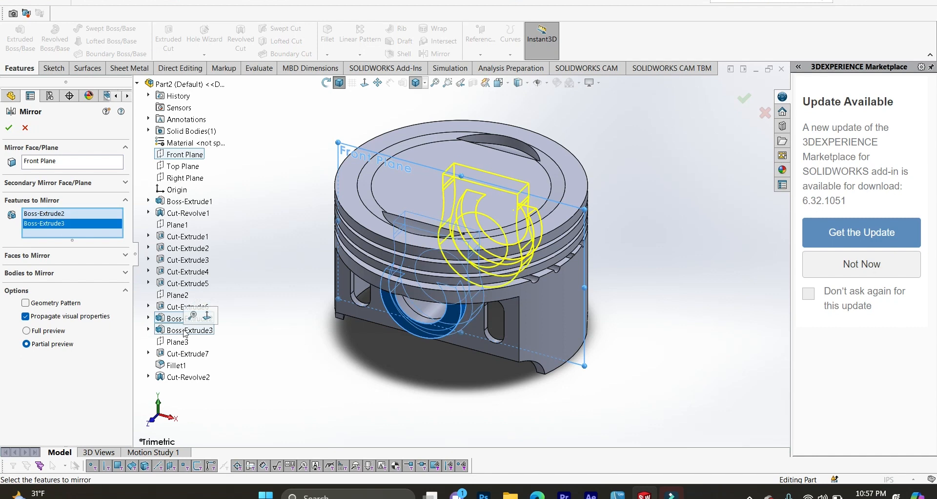
left_click(182, 284)
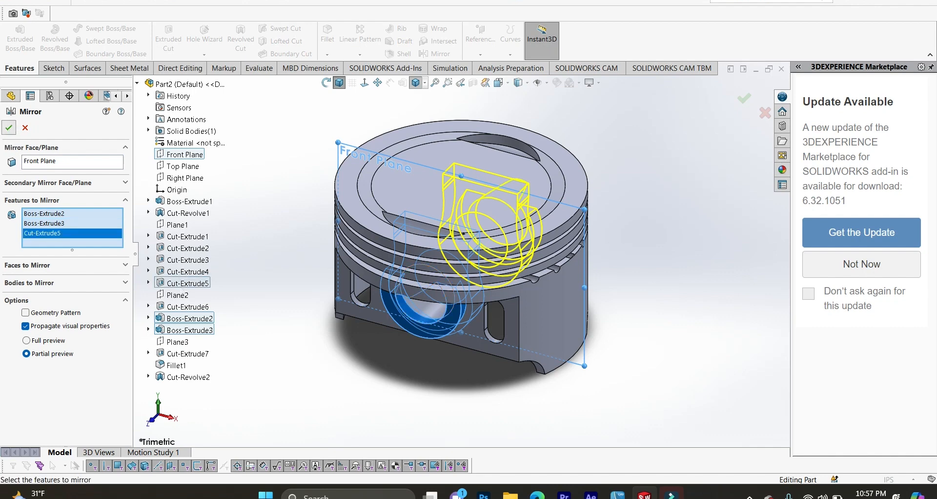
left_click(9, 128)
middle_click_drag(381, 393, 361, 185)
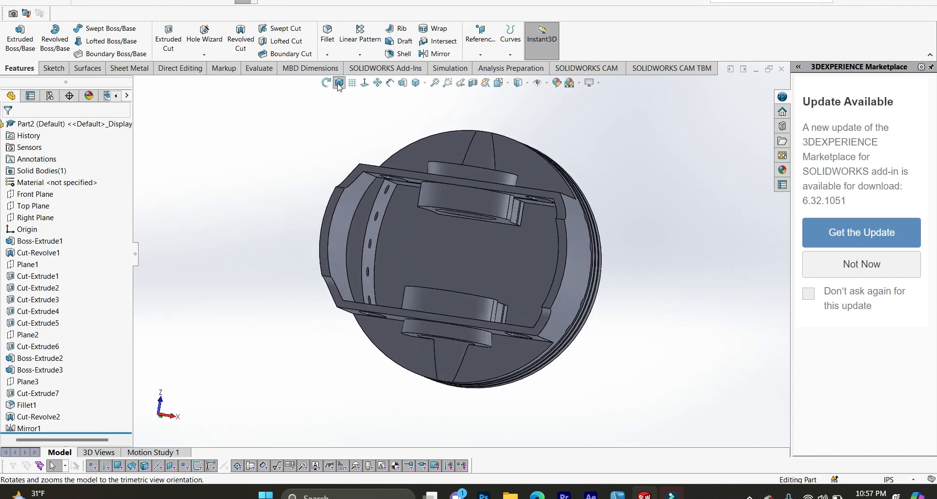
Step: Start a 0.025 in fillet on one pin boss, selecting its outer face's curved edge and the two short straight edges beside it
left_click(340, 84)
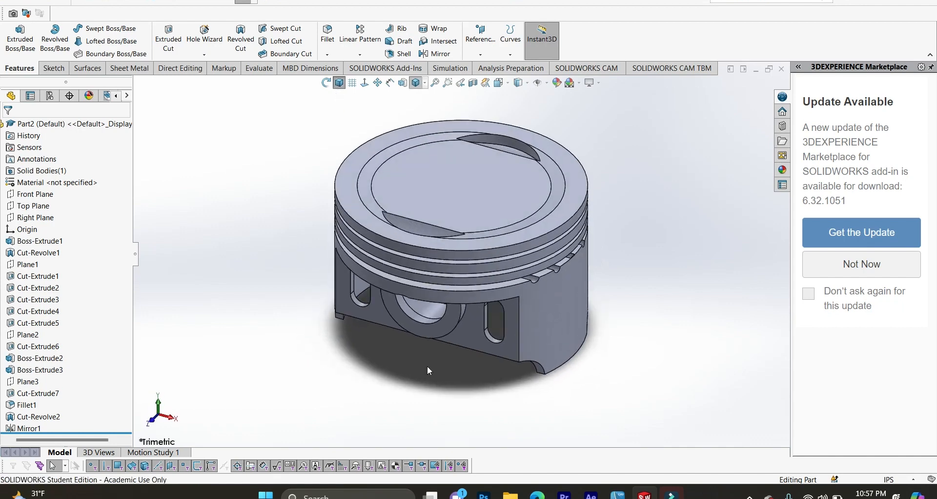
left_click(329, 39)
scroll(437, 419, "down", 3)
middle_click_drag(451, 416, 442, 315)
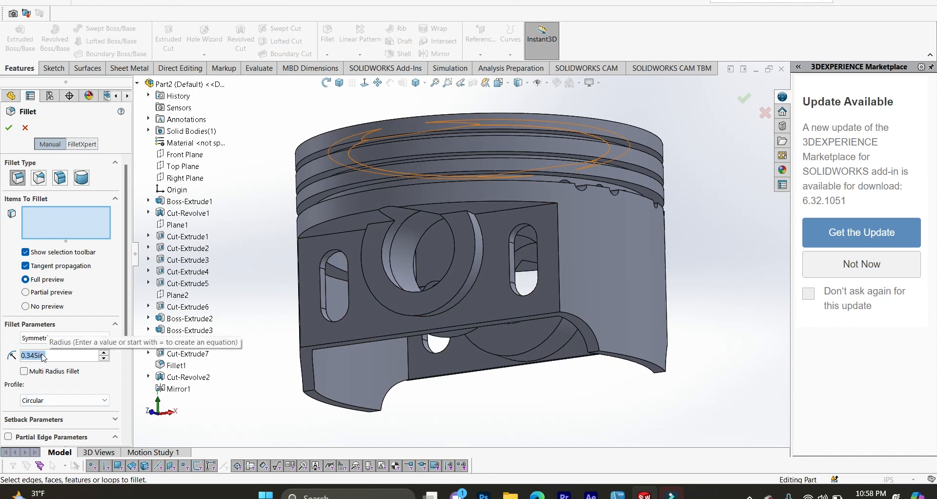
type(".1")
key("BackSpace")
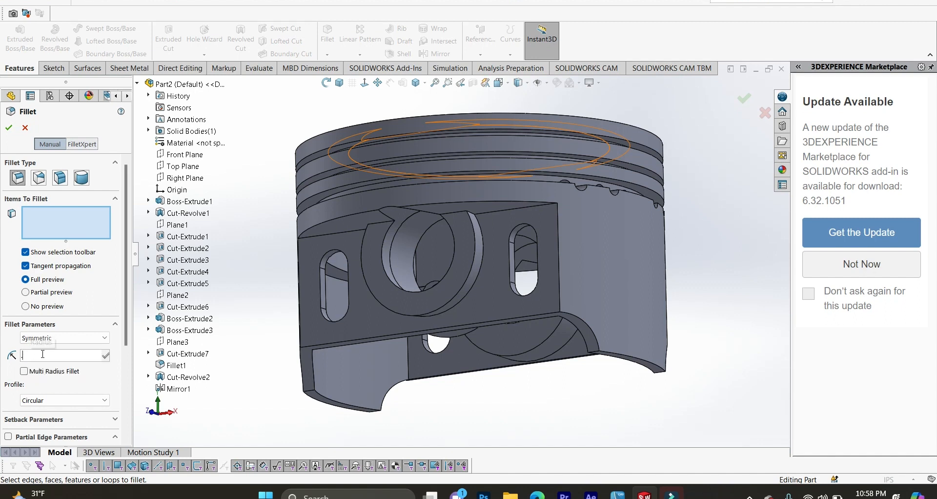
type("025")
key("Return")
left_click(473, 248)
left_click(454, 215)
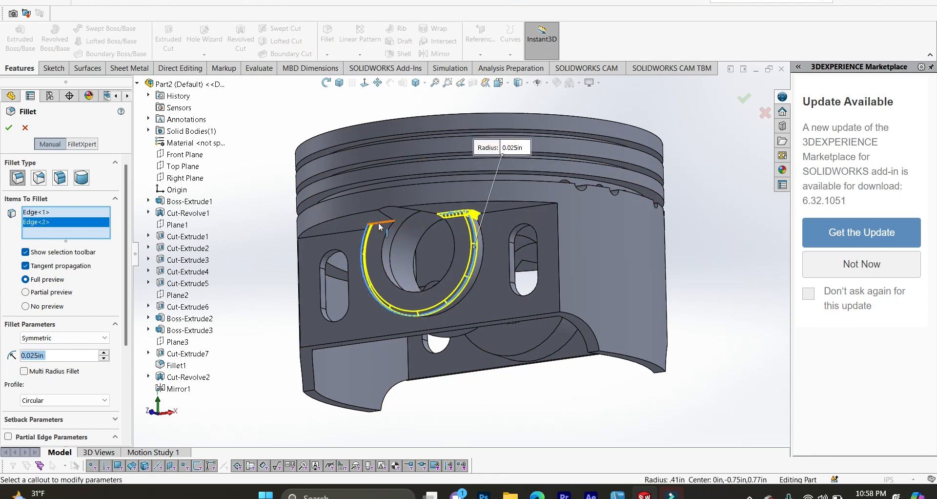
left_click(382, 222)
Step: Add the matching curved and short straight edges of the opposite pin boss's outer face and apply the fillet
middle_click_drag(381, 222, 483, 181)
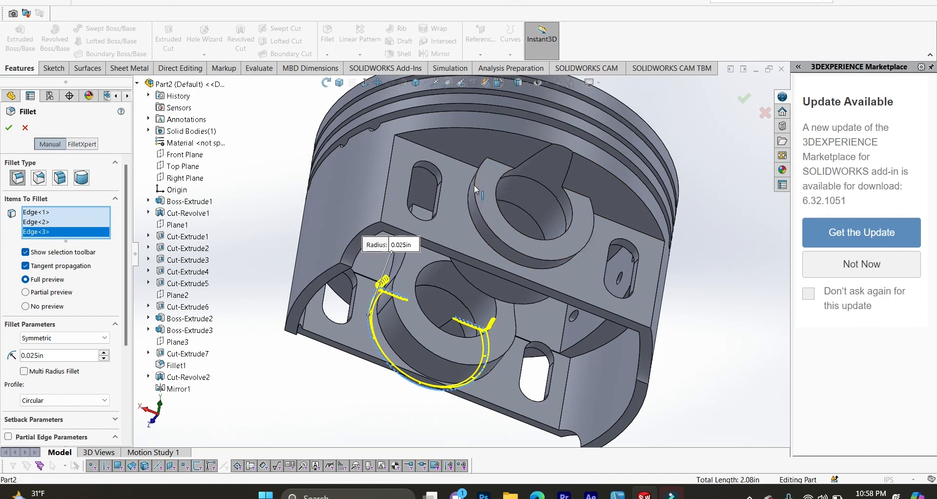
left_click(476, 190)
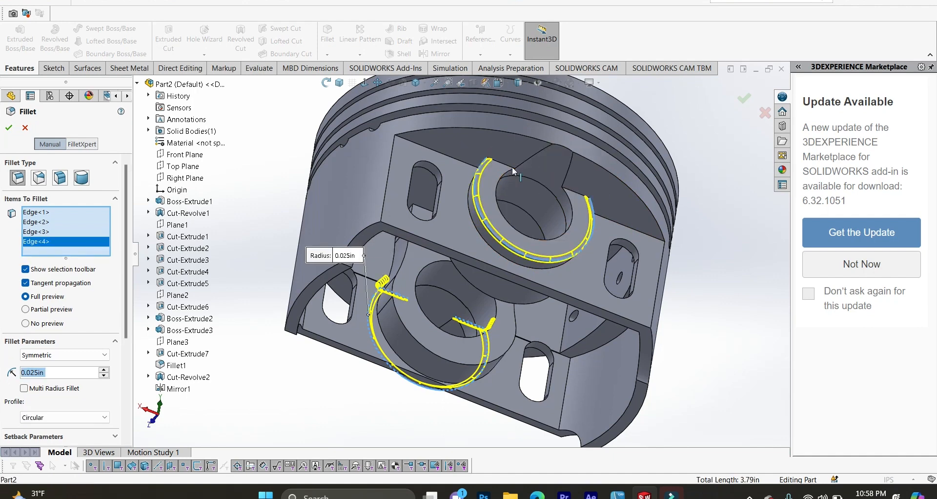
left_click(513, 168)
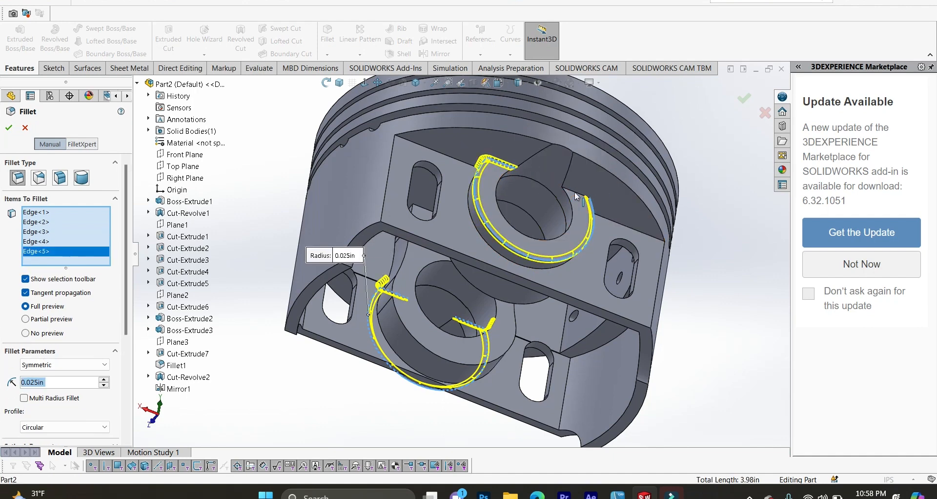
left_click(576, 193)
left_click(8, 128)
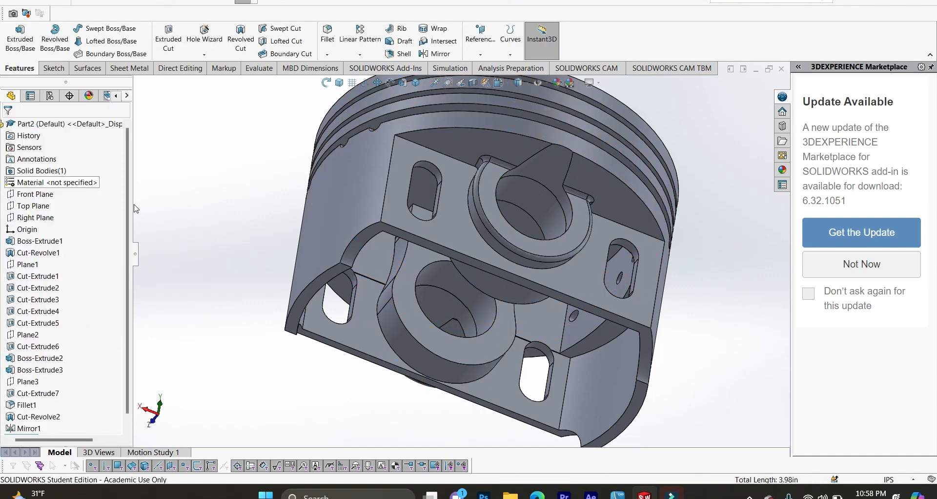
Step: Start a 0.10 in fillet on the curved inner face edges of both pin bosses
middle_click_drag(370, 413, 370, 234)
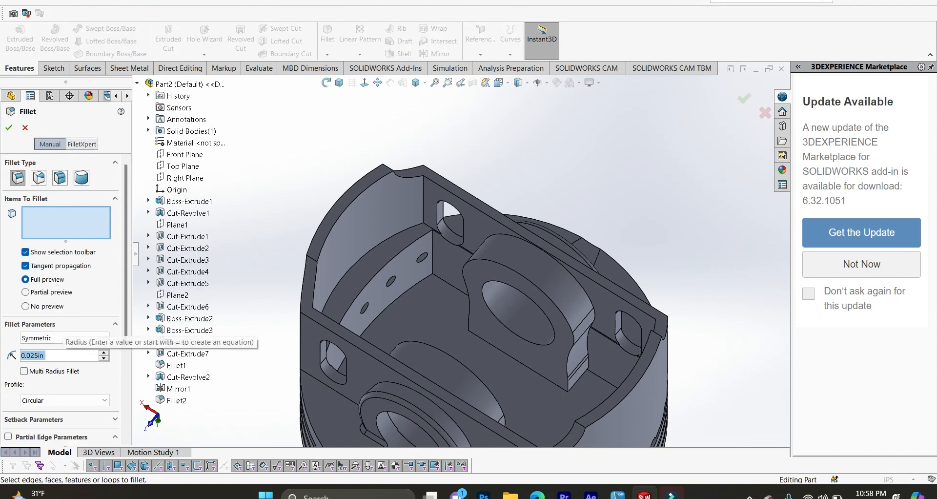
type("0.10")
key("Return")
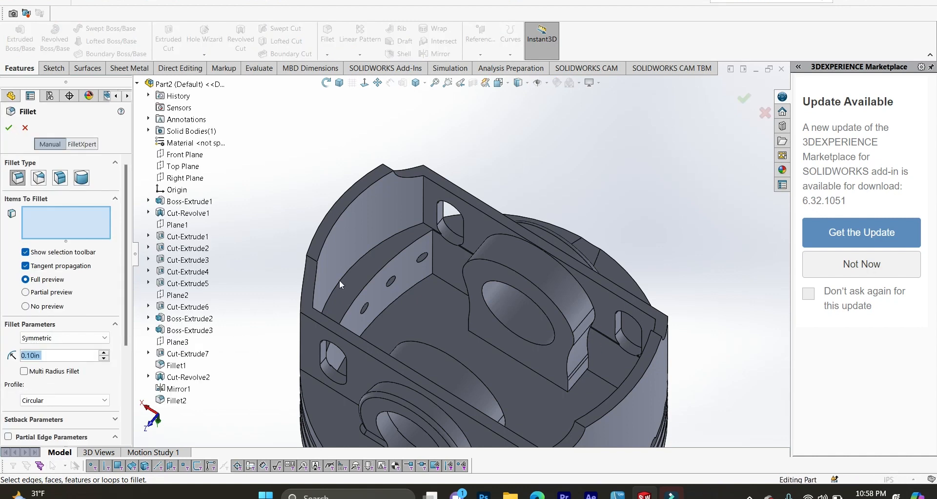
left_click(543, 295)
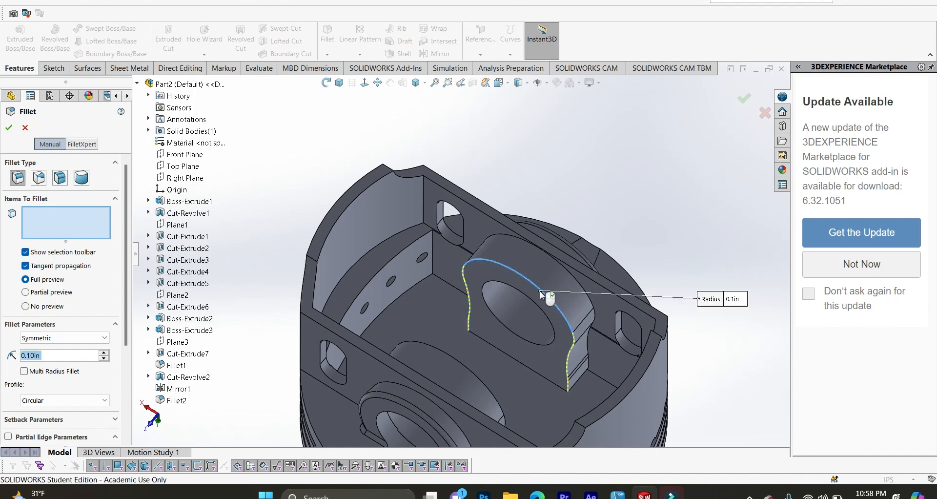
scroll(633, 335, "down", 3)
middle_click_drag(636, 209, 324, 373)
left_click(443, 346)
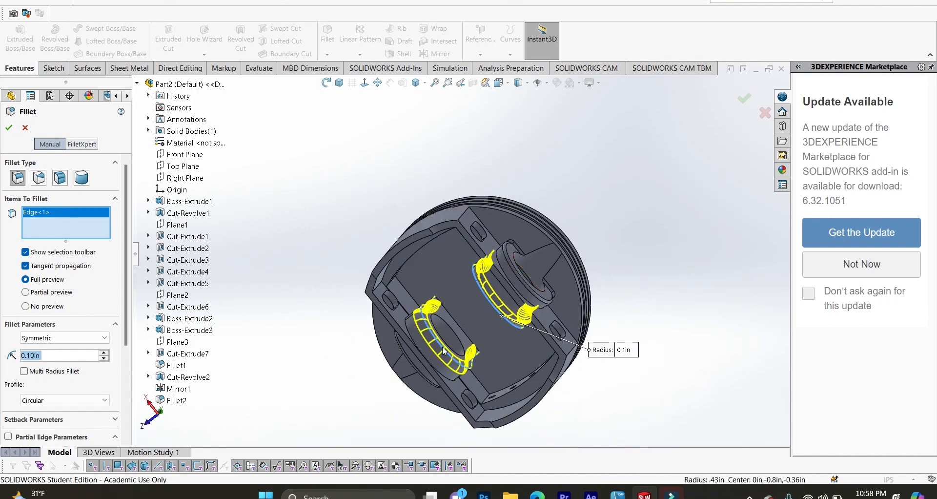
Step: Add the straight edges where both pin boss walls meet the crown's underside to the 0.10 in fillet
scroll(426, 279, "up", 3)
scroll(425, 295, "up", 2)
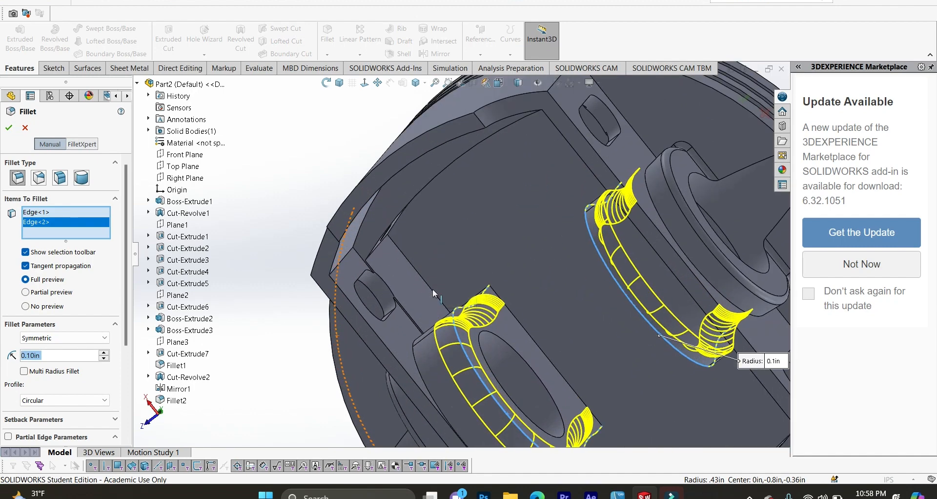
left_click(408, 222)
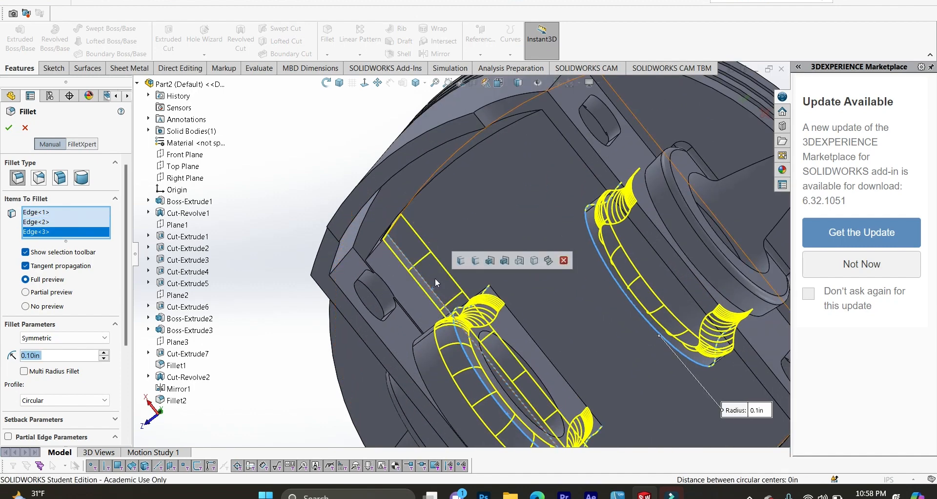
scroll(435, 277, "down", 5)
middle_click_drag(341, 368, 421, 273)
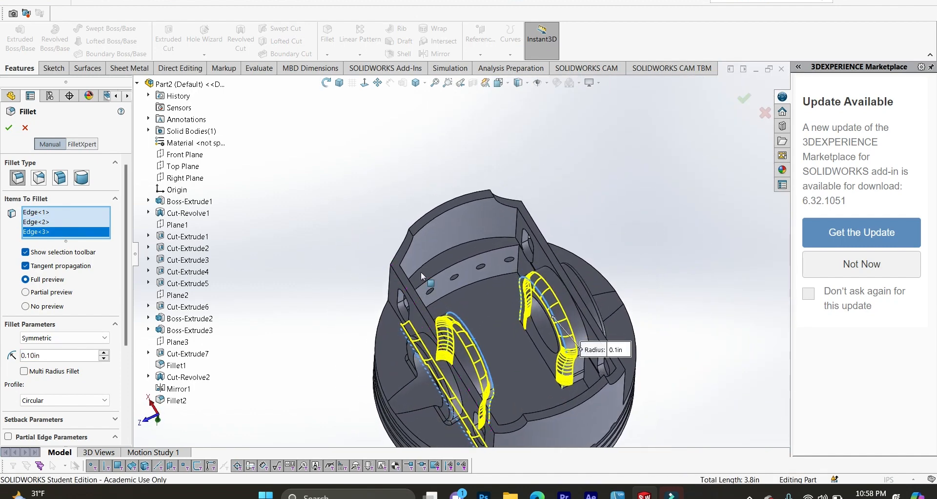
middle_click_drag(275, 204, 464, 245)
left_click(481, 248)
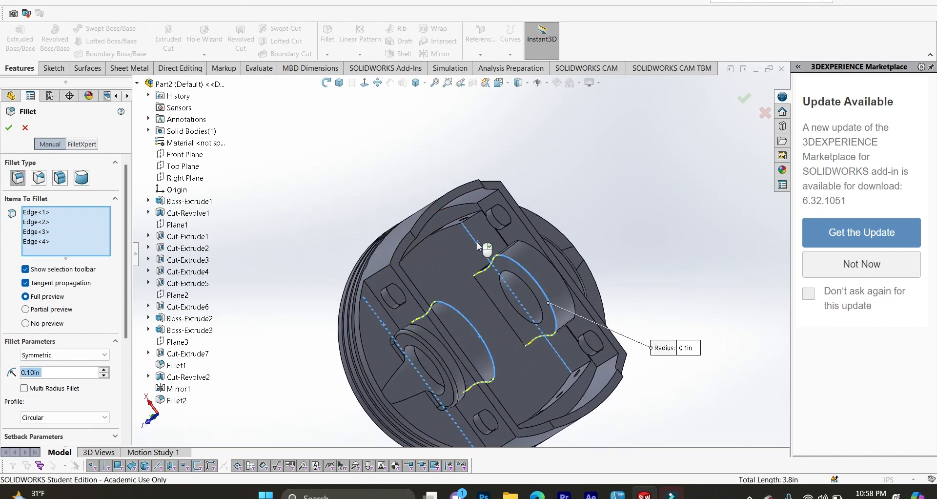
left_click(486, 294)
middle_click_drag(601, 259, 592, 266)
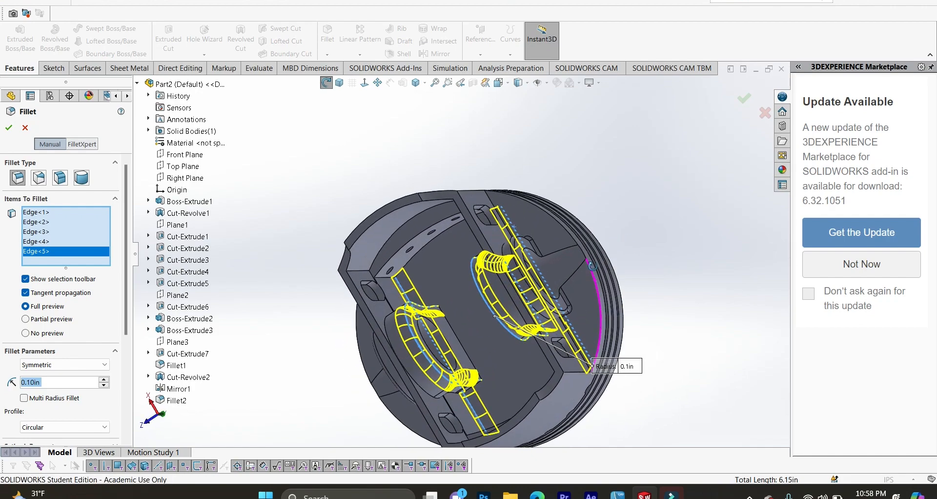
left_click(447, 322)
Step: Add the eight inner corner edges where the pin boss walls meet the skirts to the fillet selection
middle_click_drag(305, 317, 335, 207)
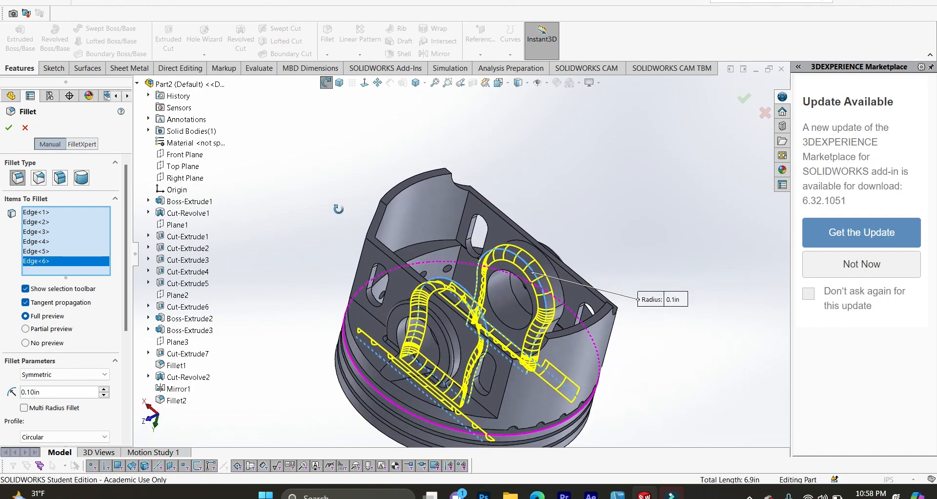
left_click(465, 219)
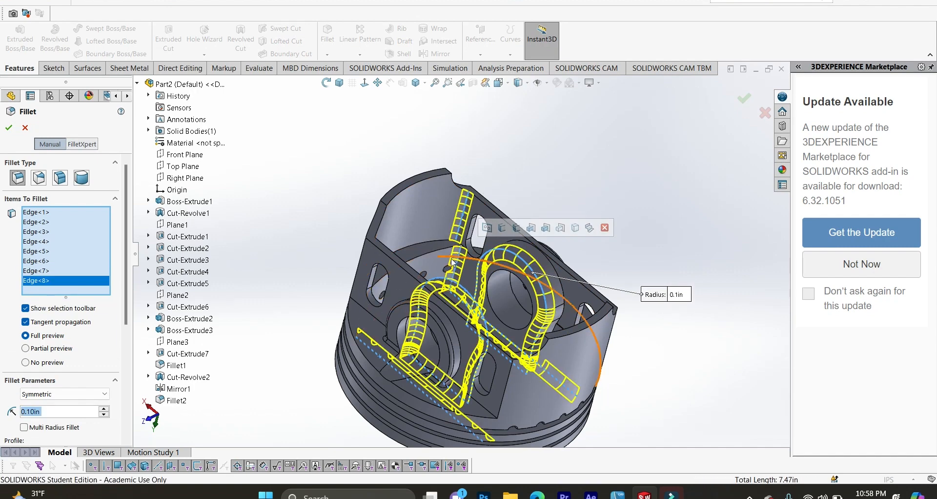
middle_click_drag(459, 257, 461, 220)
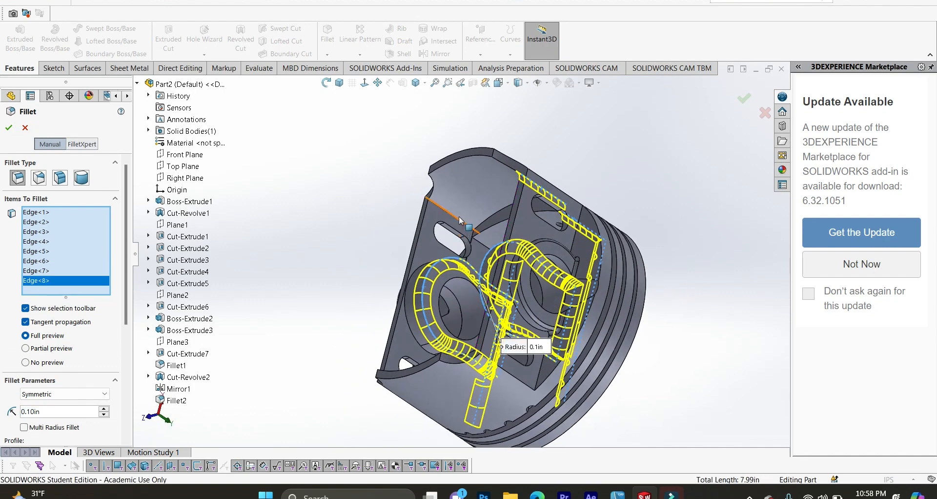
left_click(459, 224)
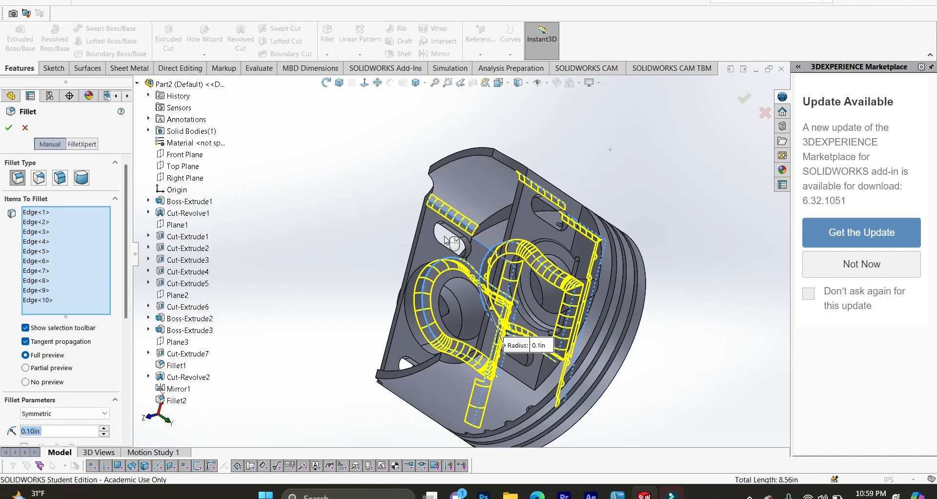
middle_click_drag(322, 210, 395, 342)
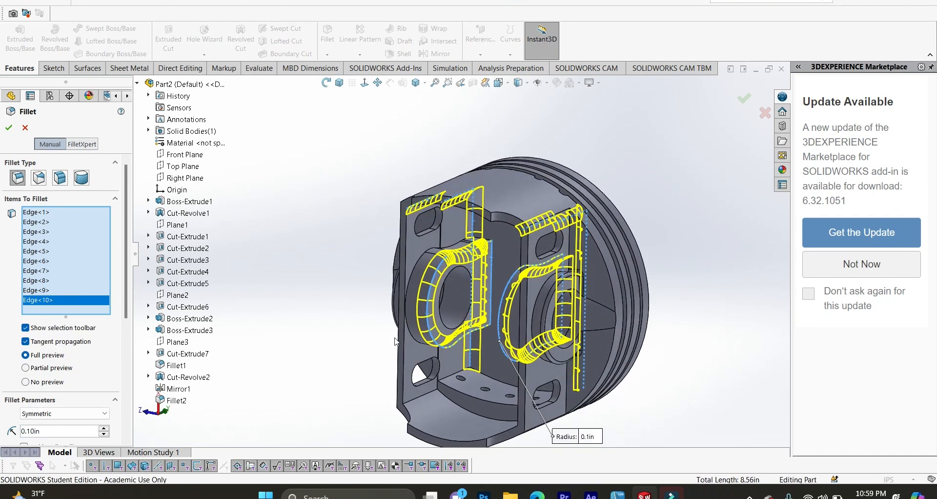
left_click(447, 377)
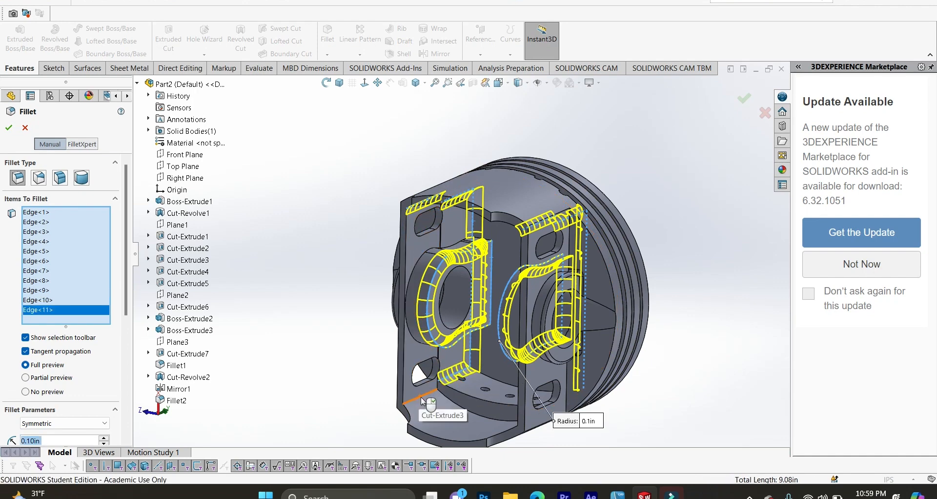
left_click(421, 397)
middle_click_drag(308, 361, 439, 394)
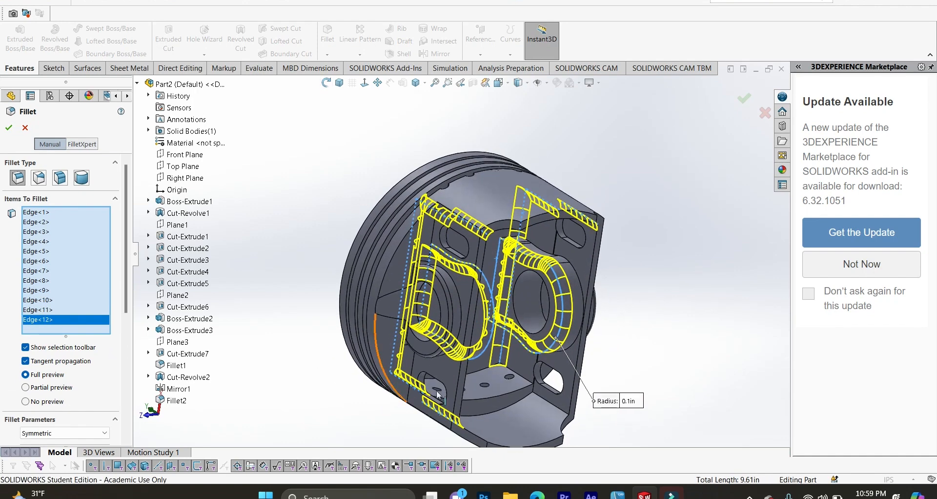
left_click(529, 382)
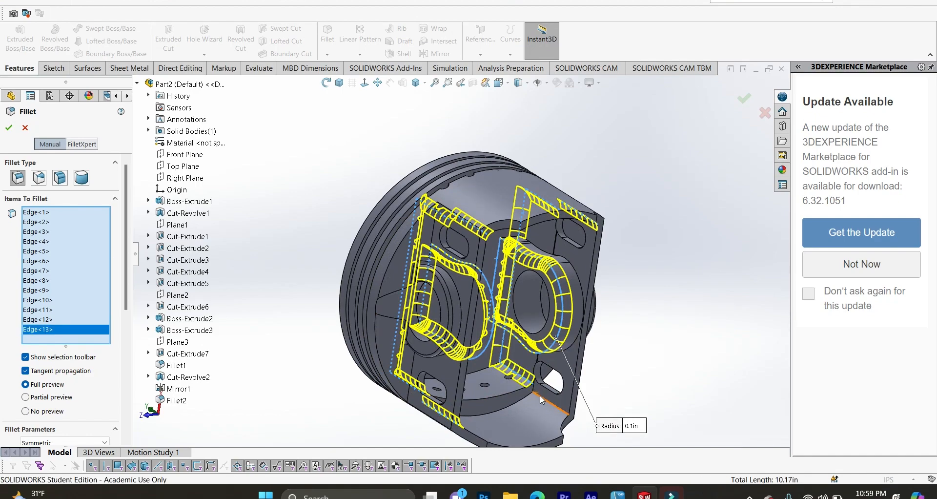
left_click(540, 394)
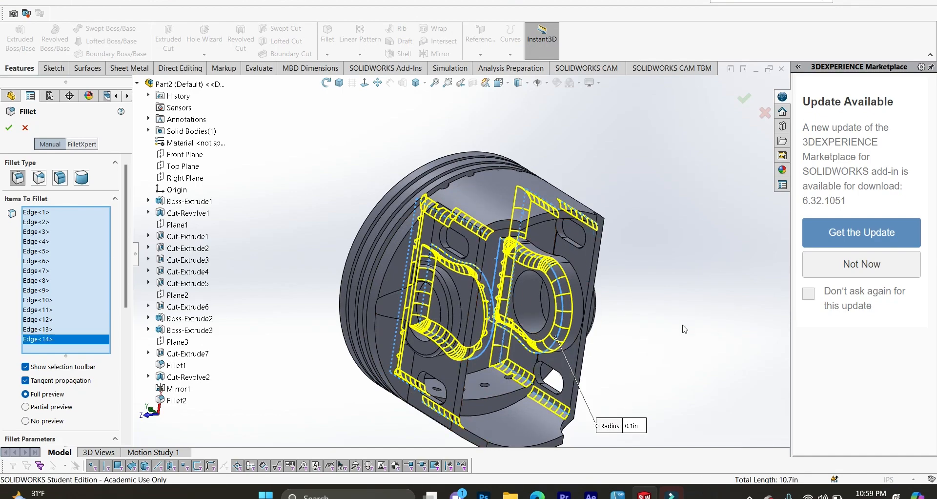
Step: Add the two curved edges between the inner skirt walls and the crown's underside, and apply the 0.10 in fillet
middle_click_drag(685, 329, 483, 267)
left_click(539, 239)
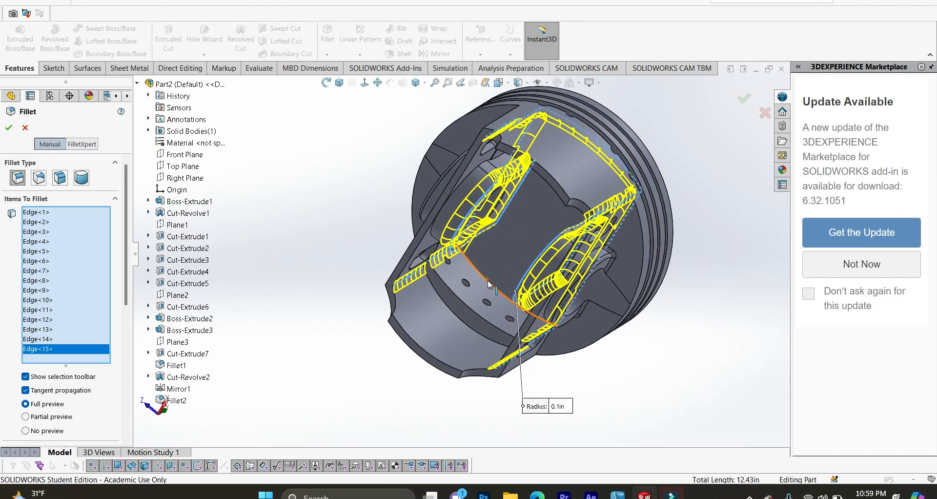
left_click(490, 284)
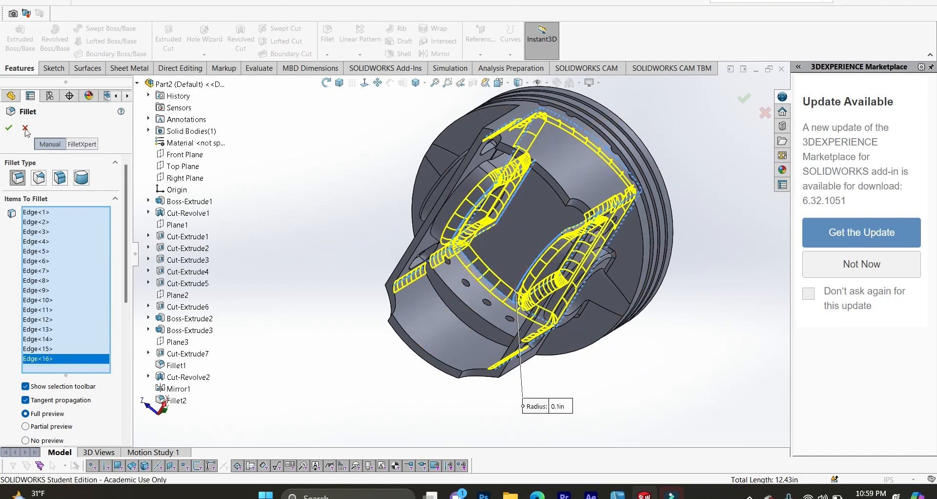
key("Return")
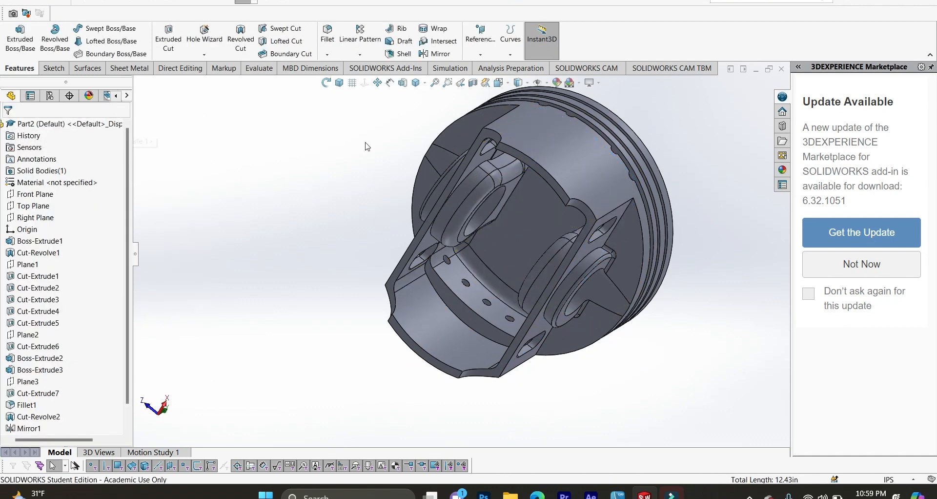
Step: Start a 0.005 in fillet on the outer and inner edges of the first oblong slot in one pin boss wall
left_click(339, 83)
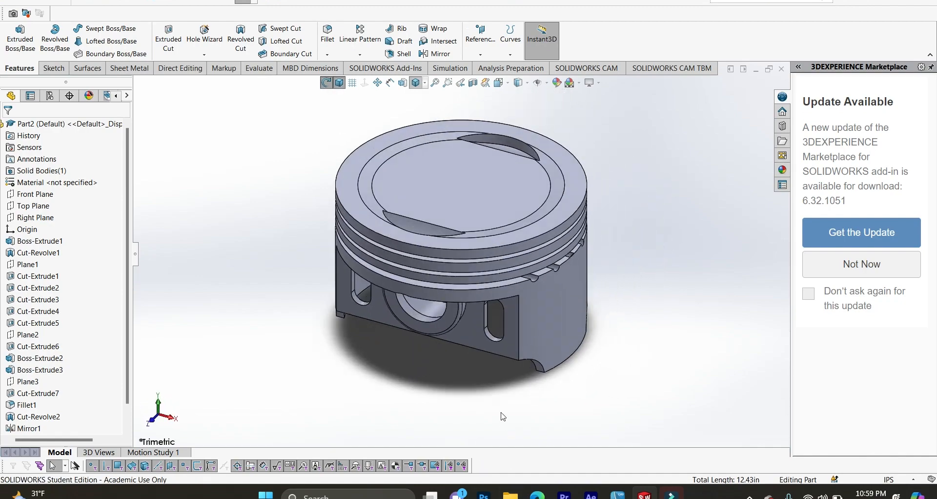
middle_click_drag(503, 417, 388, 127)
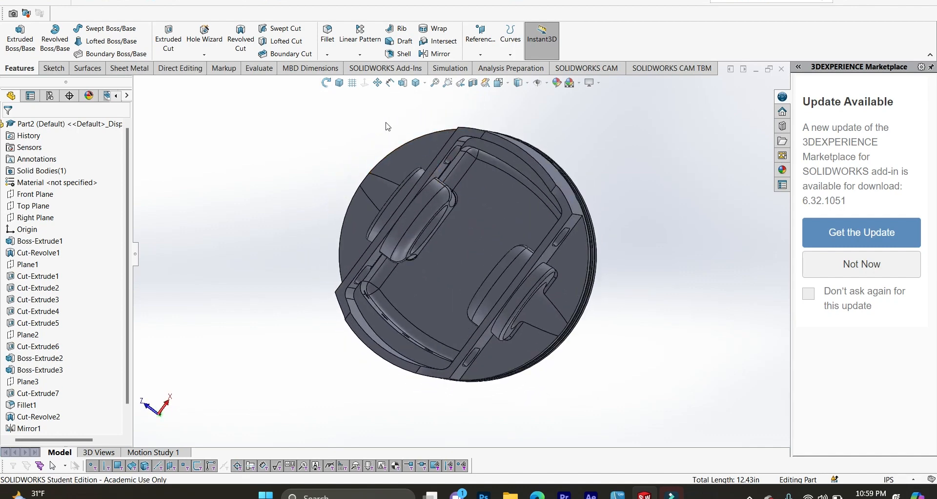
left_click(339, 84)
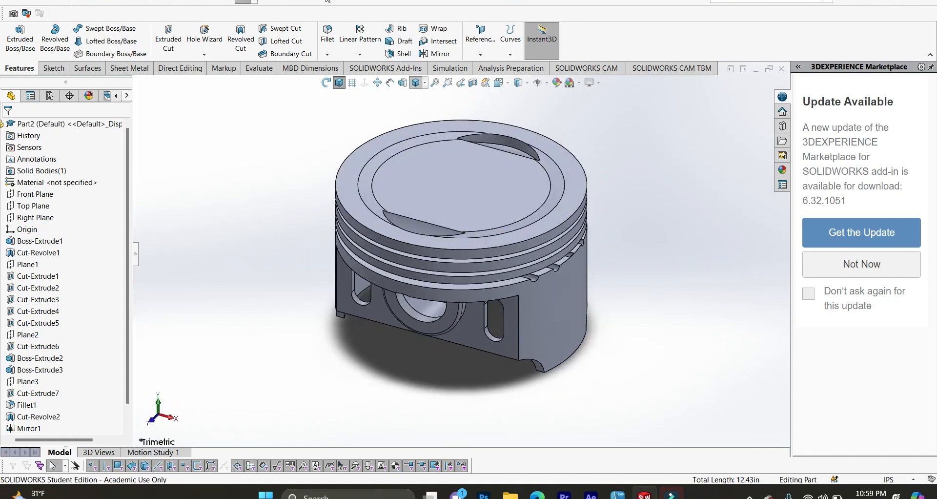
left_click(332, 44)
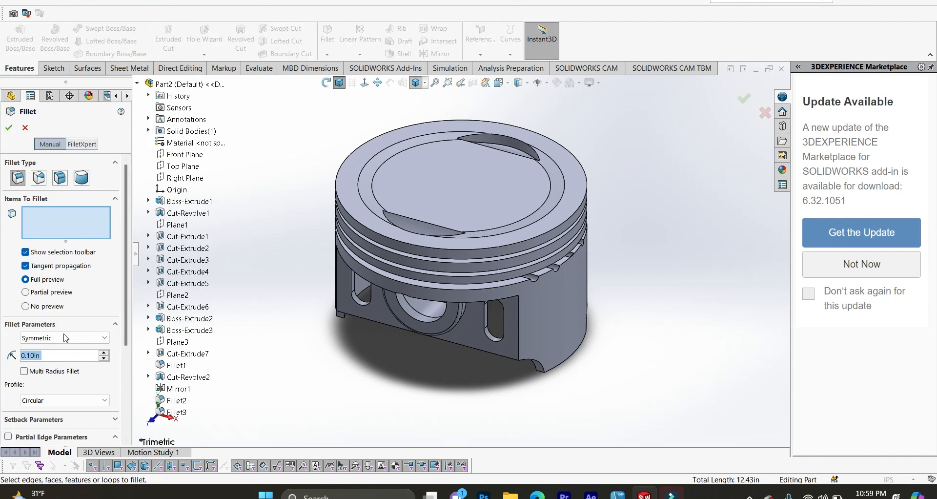
type("0.005")
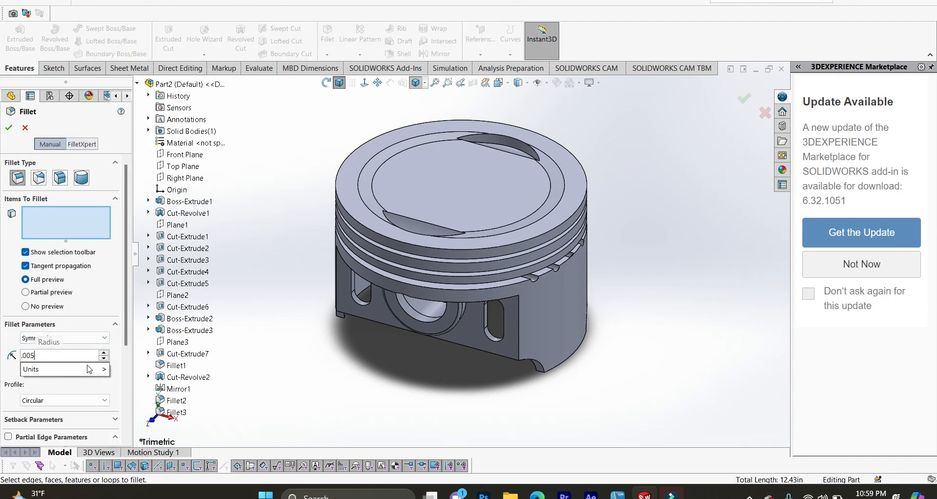
key("Return")
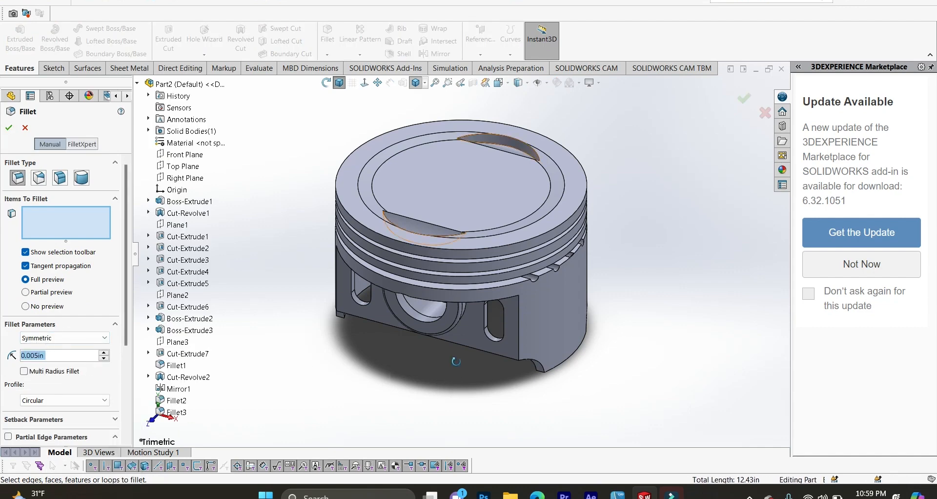
middle_click_drag(455, 362, 362, 288)
scroll(361, 274, "down", 6)
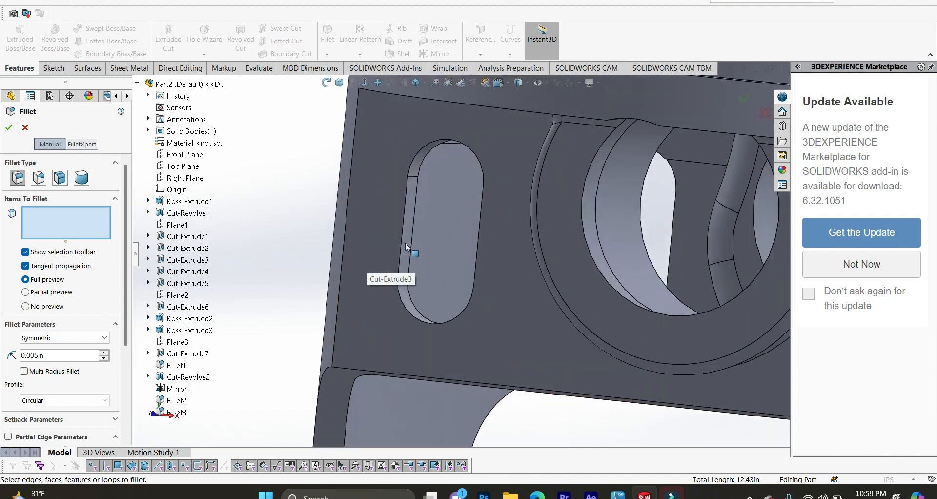
left_click(402, 236)
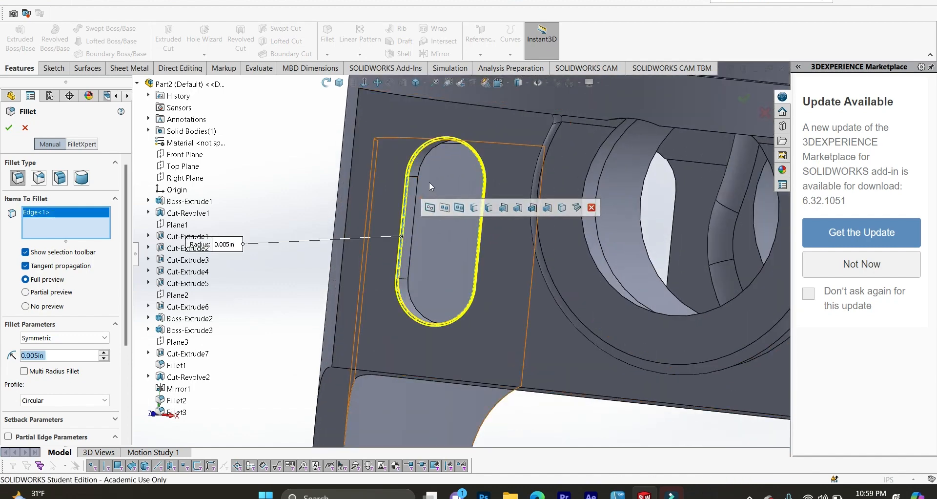
left_click(415, 191)
scroll(510, 426, "up", 4)
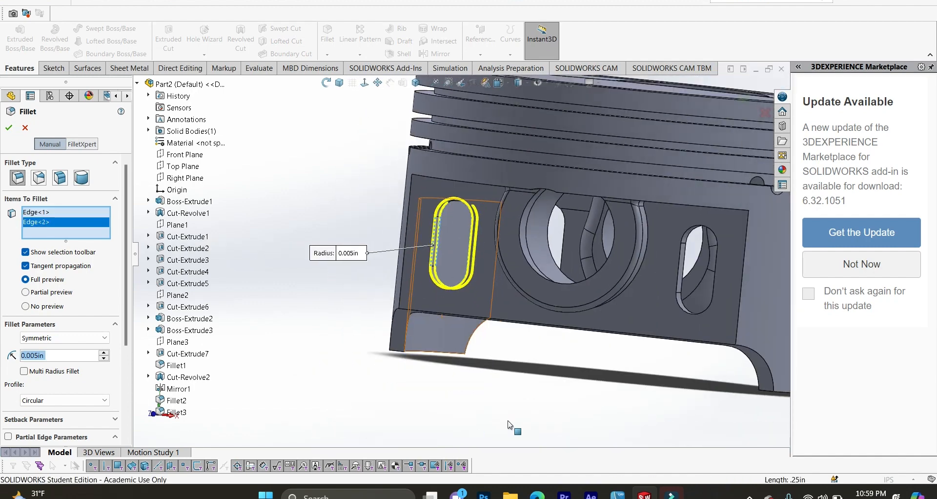
Step: Add the second slot's outer and inner edges in that wall, plus both slots' remaining inner end arcs, to the 0.005 in fillet
scroll(728, 258, "down", 2)
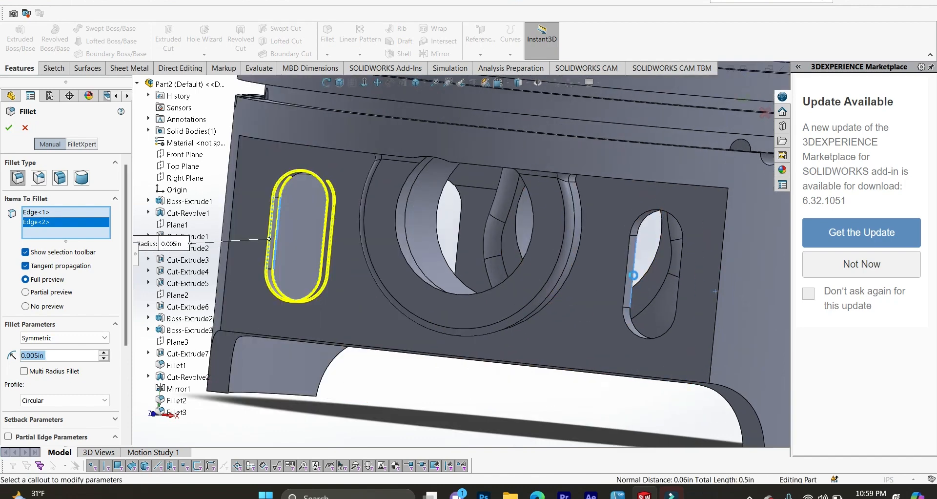
left_click(629, 277)
left_click(624, 276)
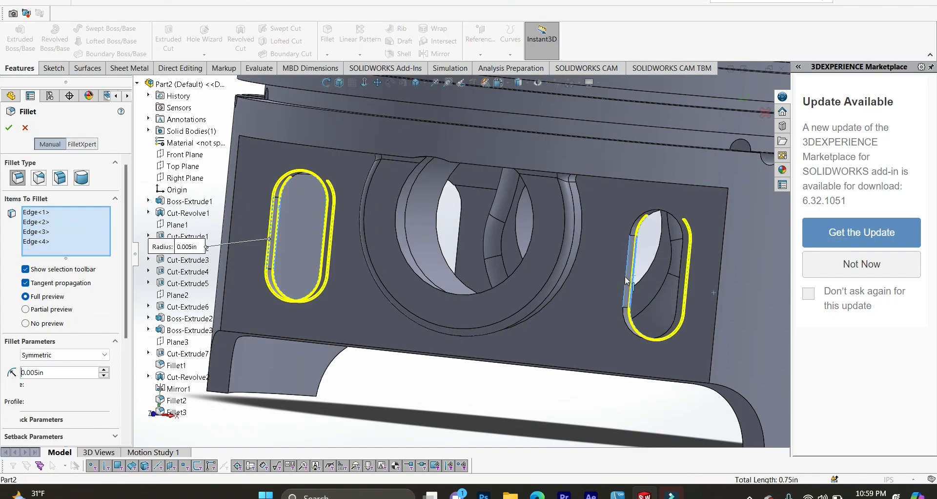
scroll(601, 422, "up", 3)
middle_click_drag(581, 409, 575, 122)
scroll(627, 154, "down", 4)
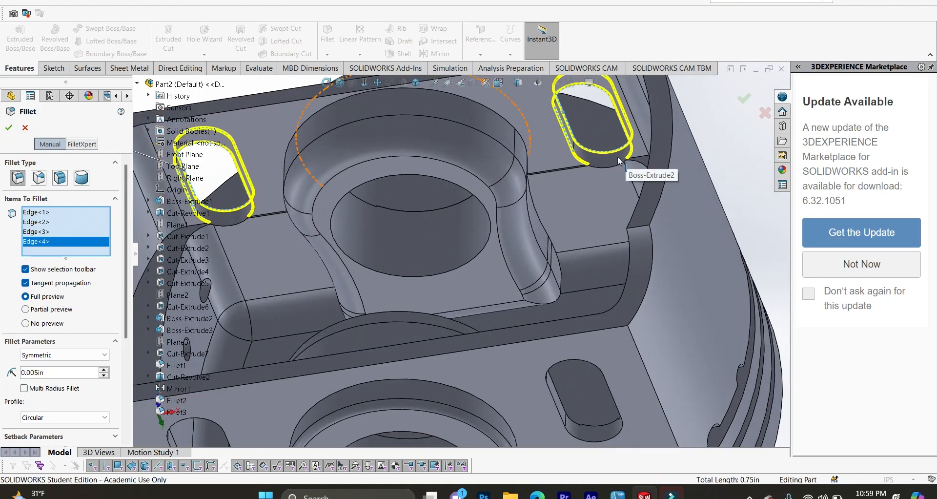
left_click(608, 168)
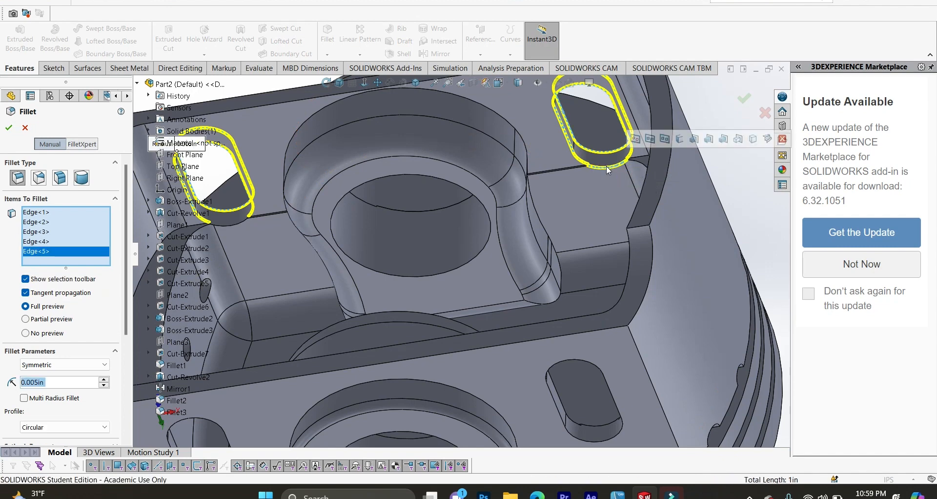
left_click(235, 223)
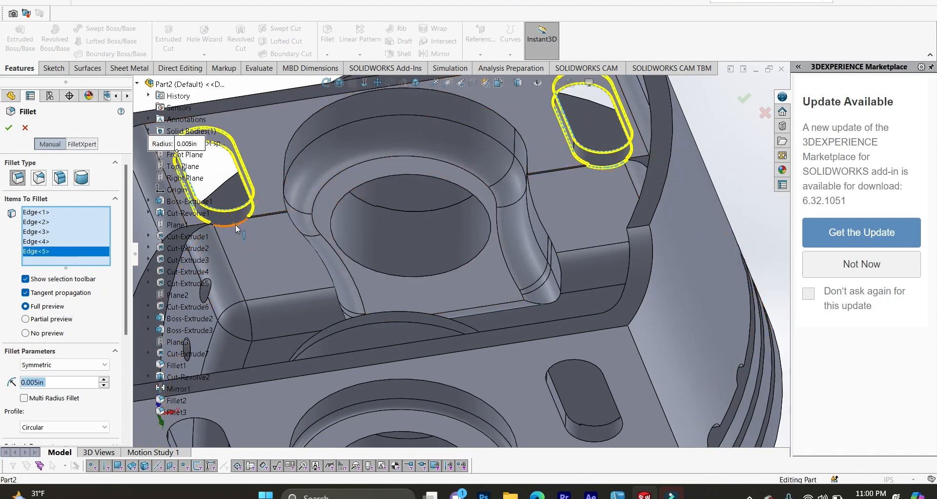
scroll(340, 320, "up", 5)
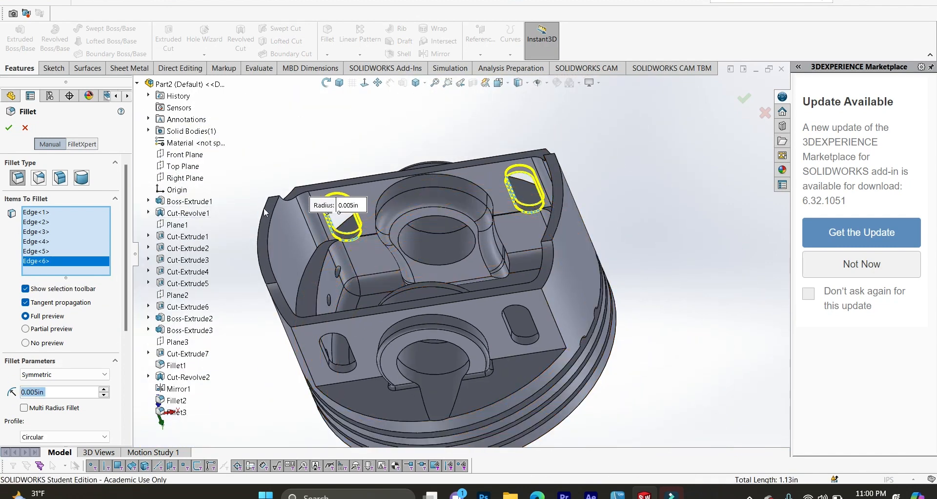
Step: Add the inner and outer edges of the first slot in the opposite pin boss wall to the fillet selection
middle_click_drag(386, 150, 354, 230)
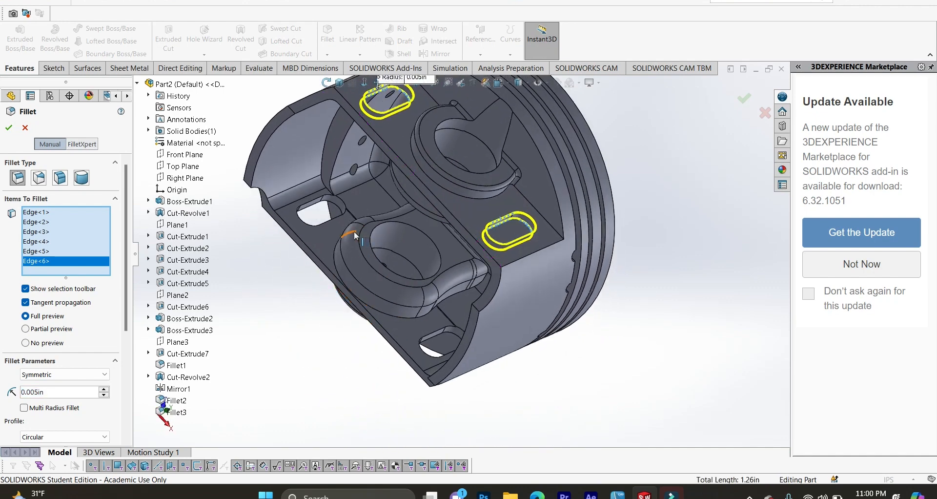
scroll(351, 205, "down", 5)
scroll(350, 176, "down", 1)
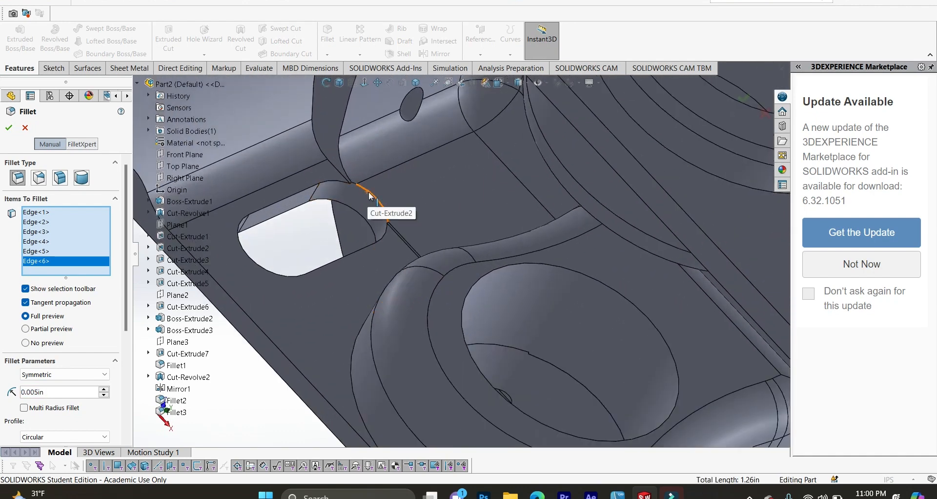
left_click(360, 191)
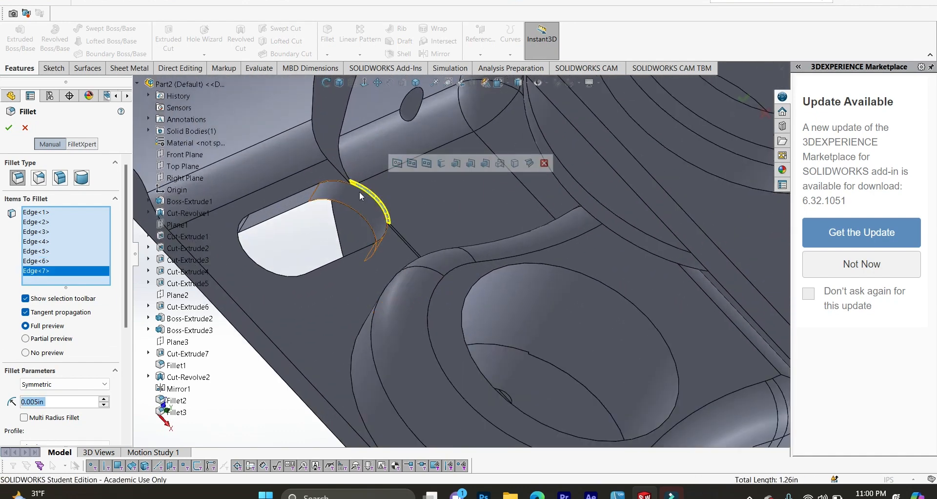
left_click(298, 193)
left_click(308, 204)
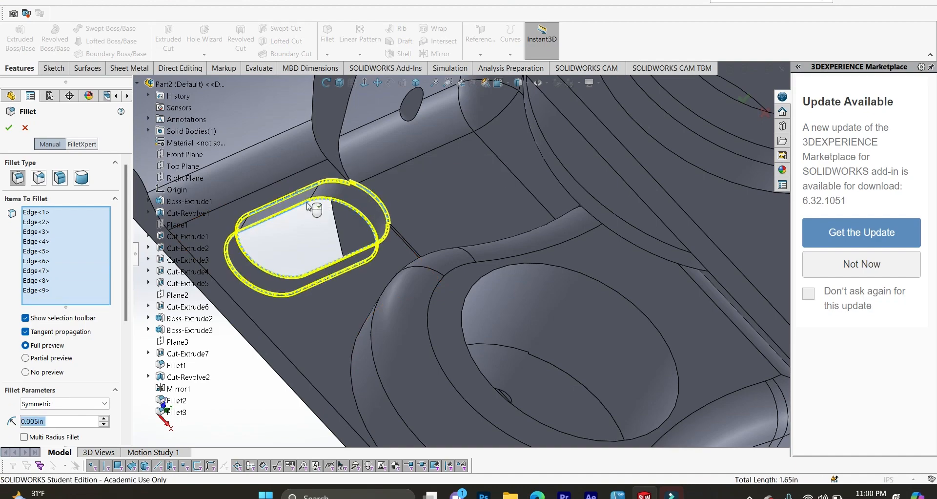
Step: Add the inner and outer edges of the opposite wall's second slot, and apply the 0.005 in fillet to all four slots
scroll(348, 262, "up", 2)
scroll(507, 300, "up", 3)
scroll(508, 312, "down", 3)
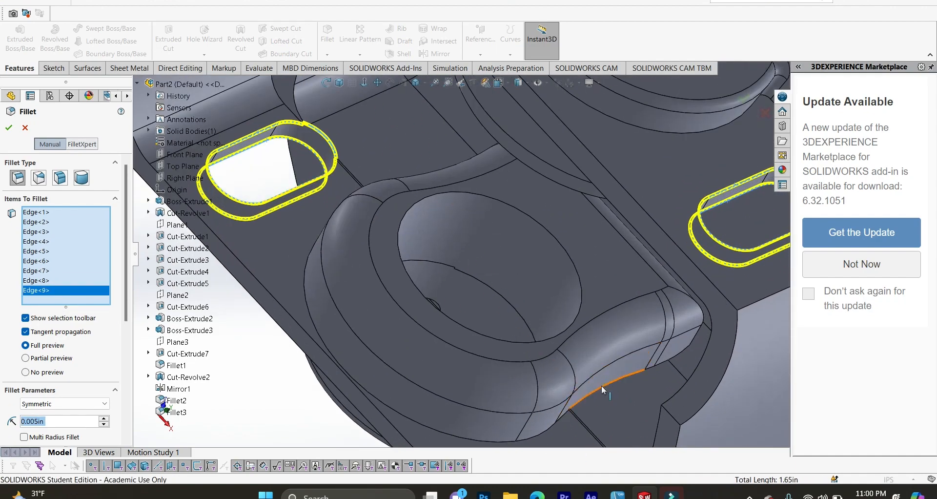
scroll(506, 340, "up", 3)
scroll(506, 339, "down", 3)
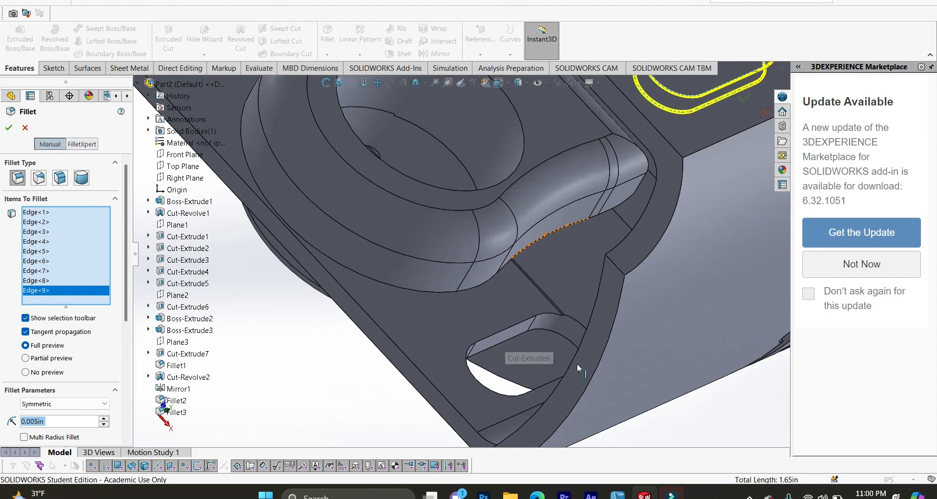
left_click(520, 323)
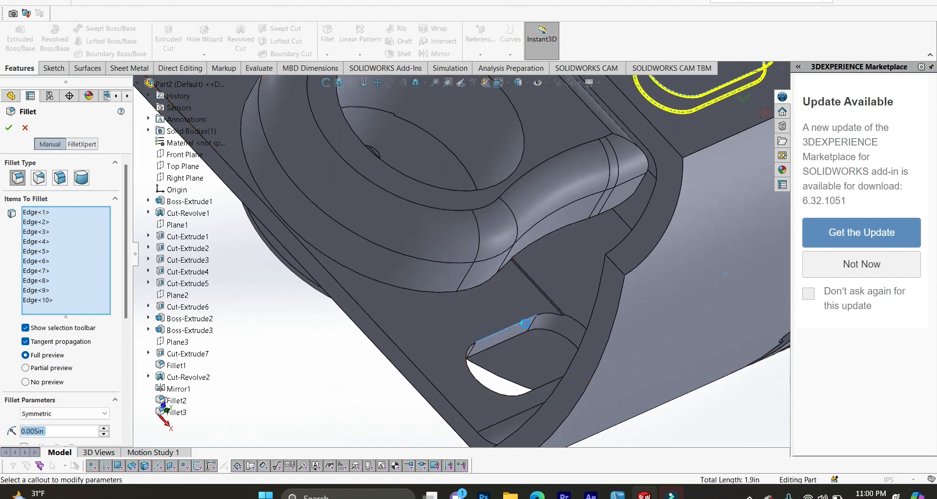
left_click(573, 318)
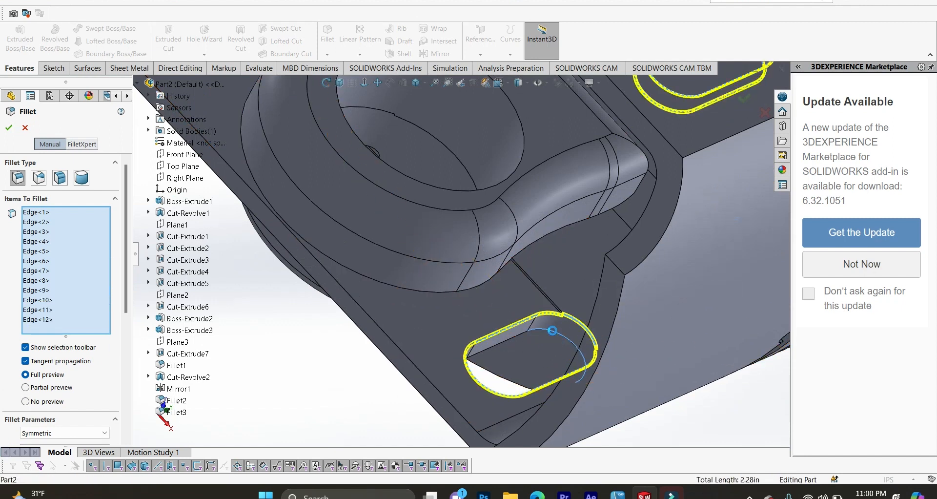
scroll(447, 293, "up", 6)
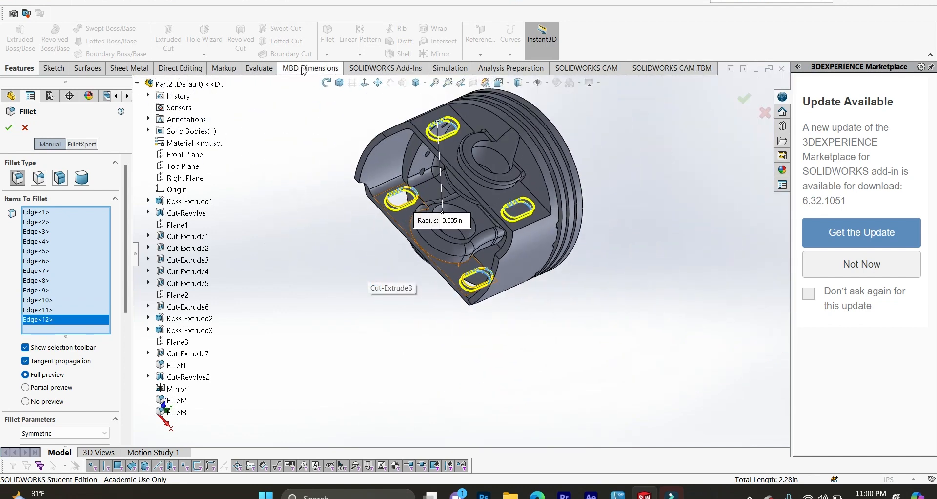
left_click(344, 83)
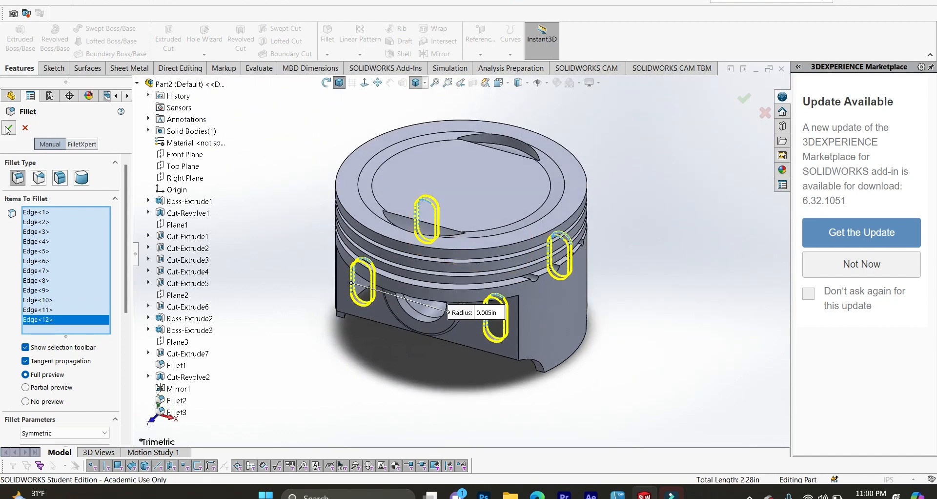
left_click(8, 129)
Step: Examine the filleted slots, pin bosses and skirts from below and from the sides, and return to the trimetric view
scroll(530, 385, "down", 5)
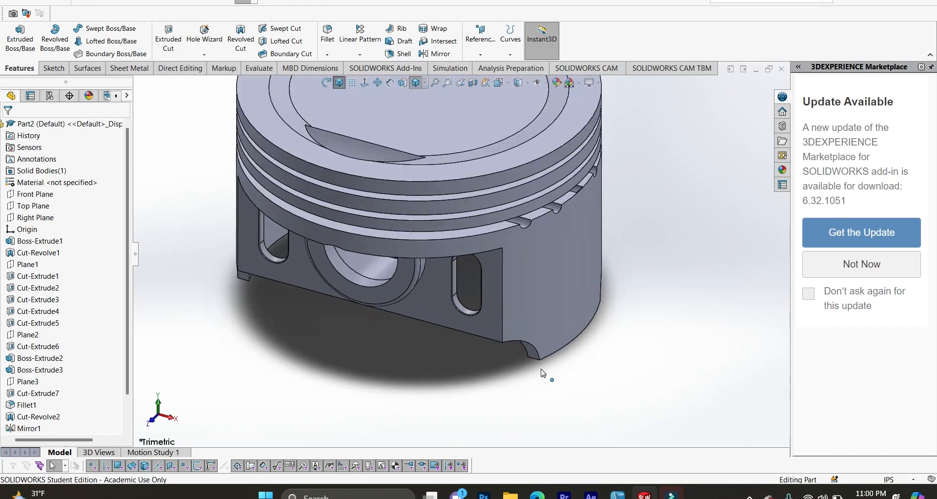
middle_click_drag(600, 377, 631, 306)
scroll(648, 346, "up", 4)
scroll(648, 349, "down", 3)
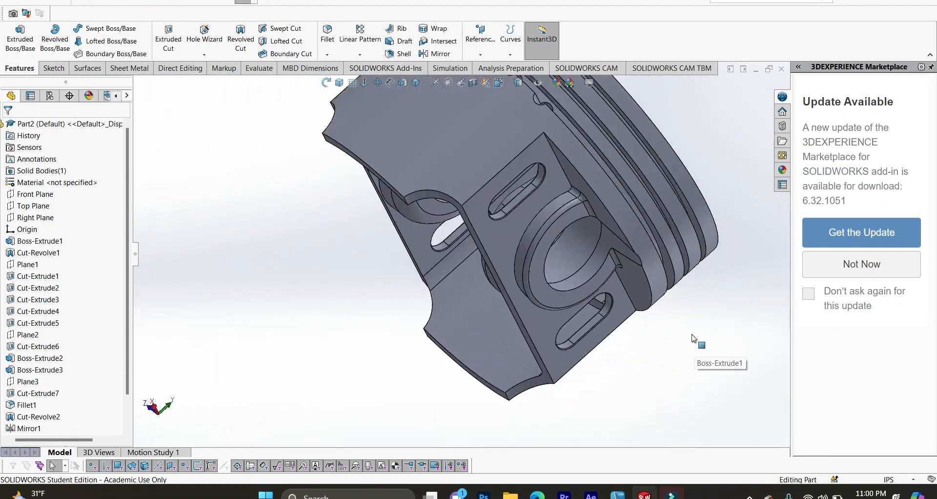
left_click(340, 82)
left_click_drag(293, 321, 406, 292)
middle_click_drag(407, 293, 586, 470)
middle_click_drag(614, 358, 478, 258)
left_click_drag(478, 257, 435, 167)
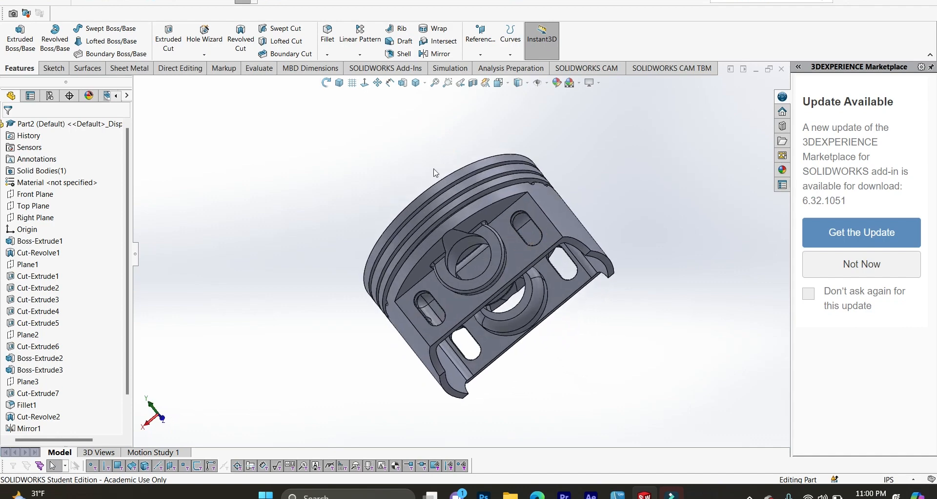
left_click(339, 83)
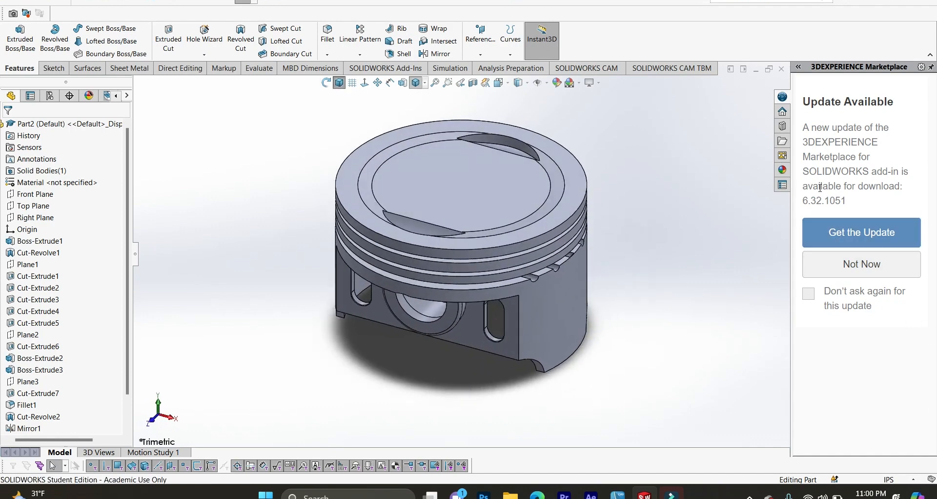
Step: Apply the cast carbon steel appearance from the steel metals to the piston
left_click(783, 170)
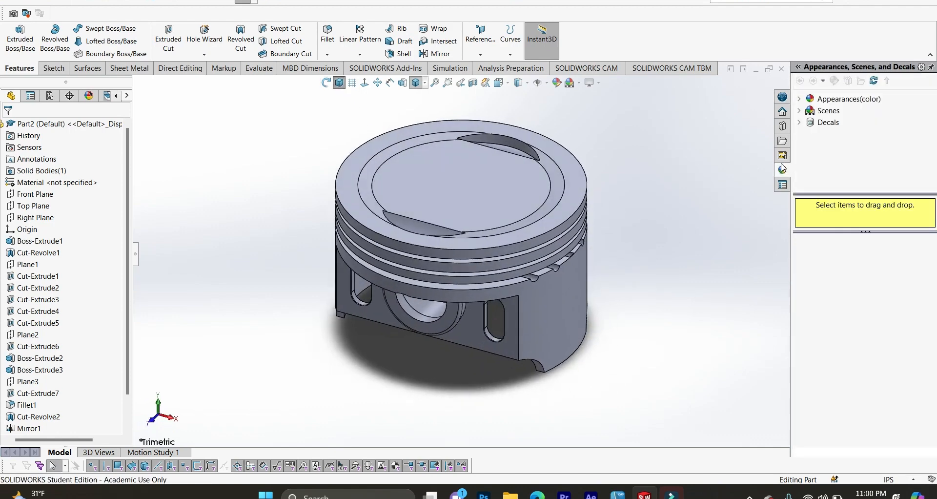
left_click(801, 99)
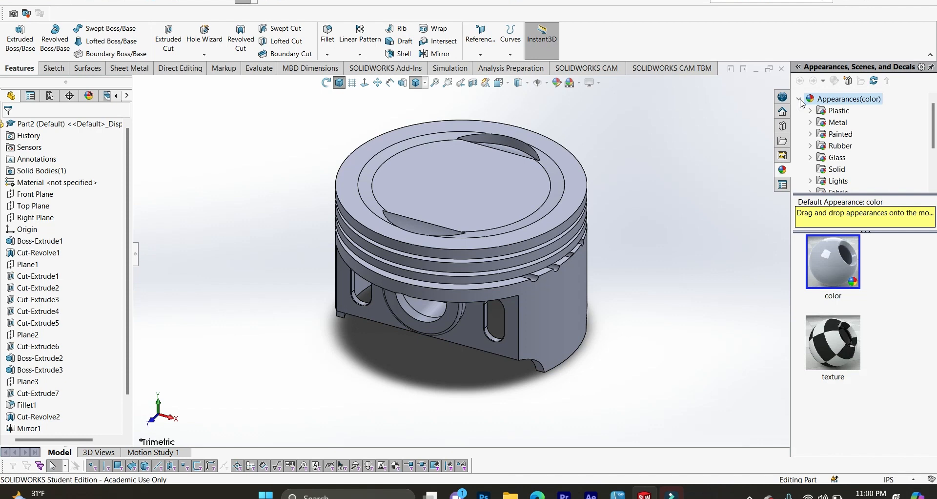
left_click(812, 122)
left_click(835, 112)
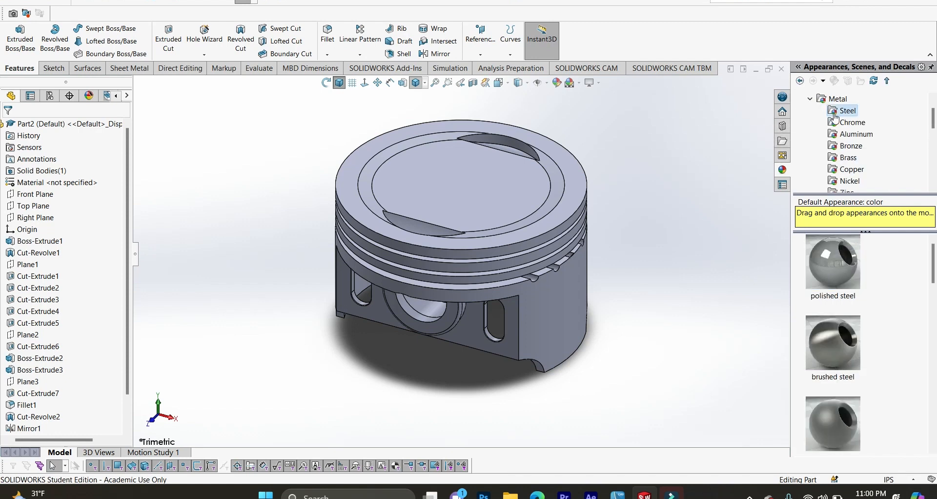
scroll(834, 372, "down", 5)
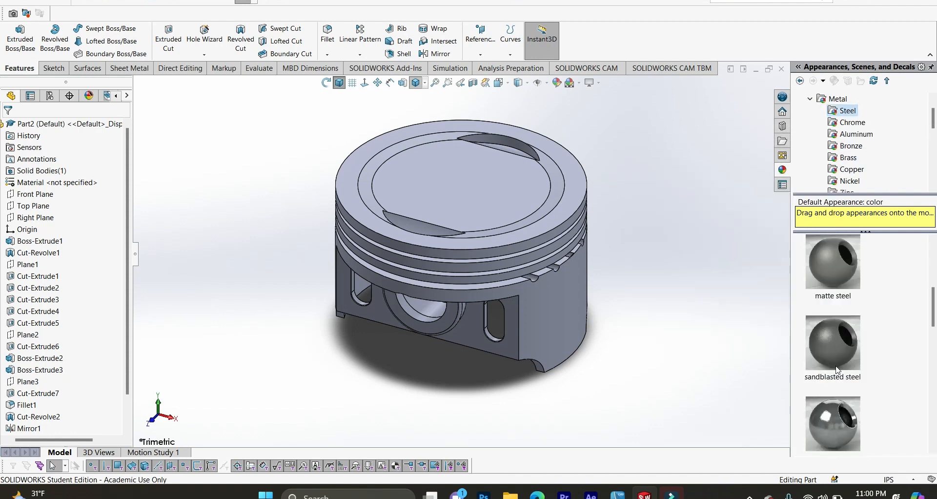
scroll(850, 288, "down", 3)
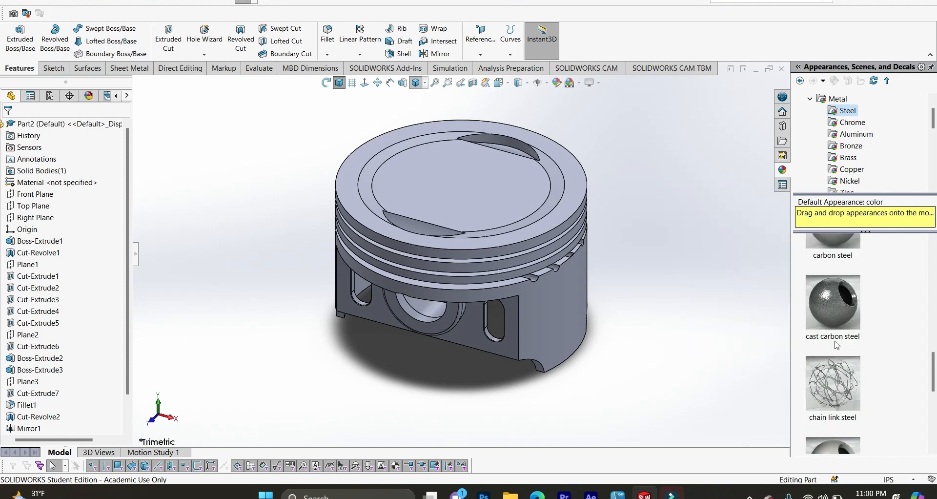
double_click(836, 322)
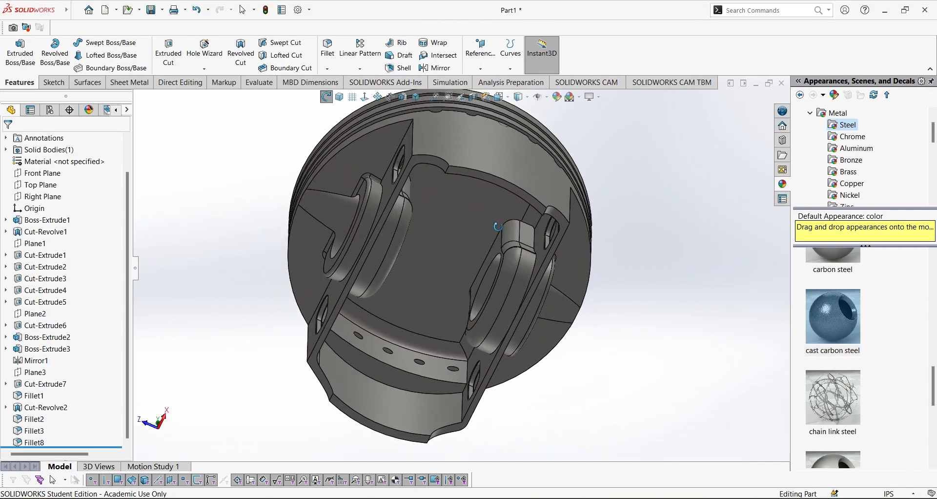
middle_click_drag(424, 195, 308, 151)
middle_click_drag(519, 391, 258, 245)
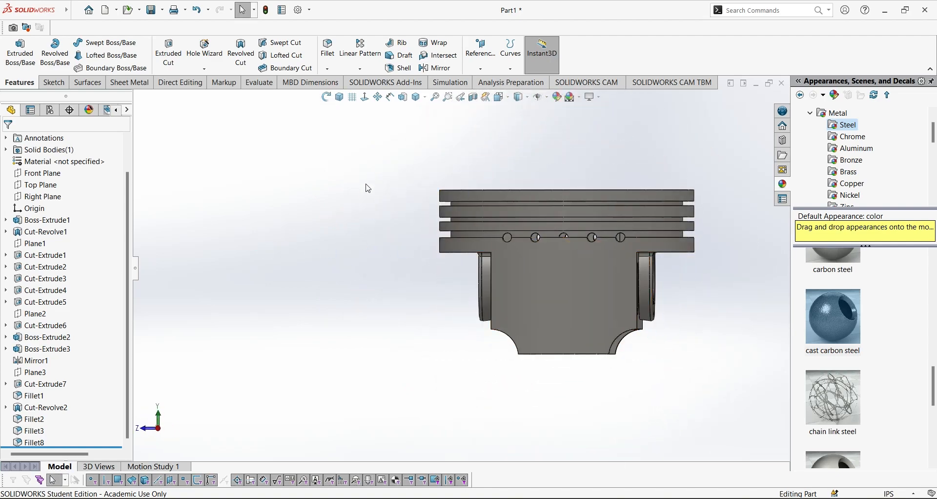
left_click(340, 98)
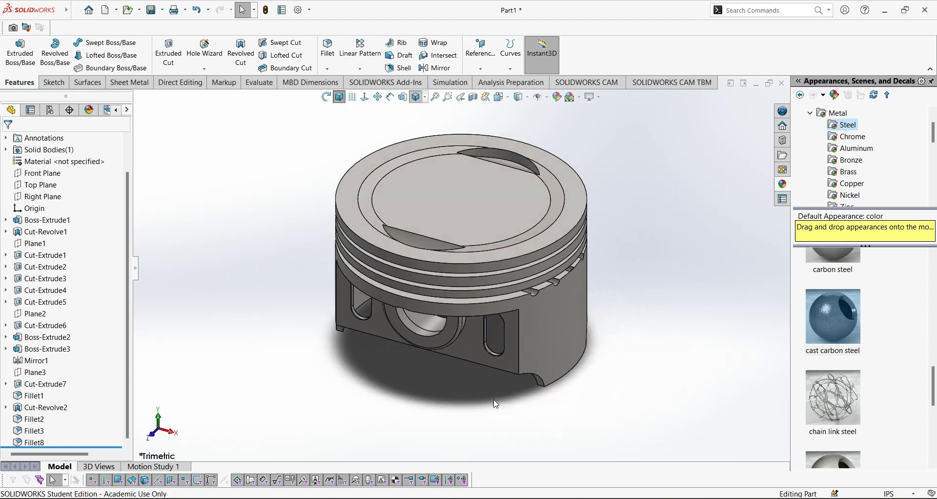